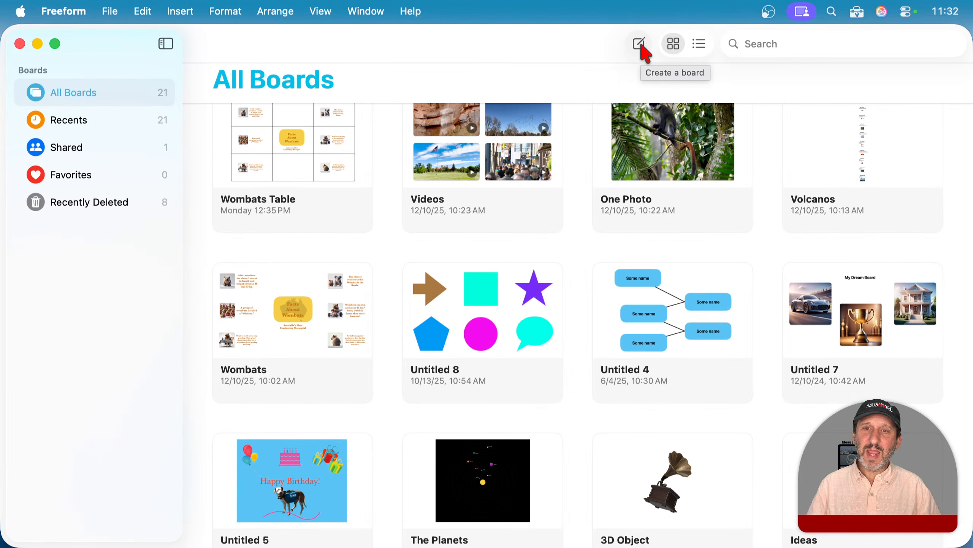
- Create a new blank board and insert a circle from the Basic shapes
left_click(642, 48)
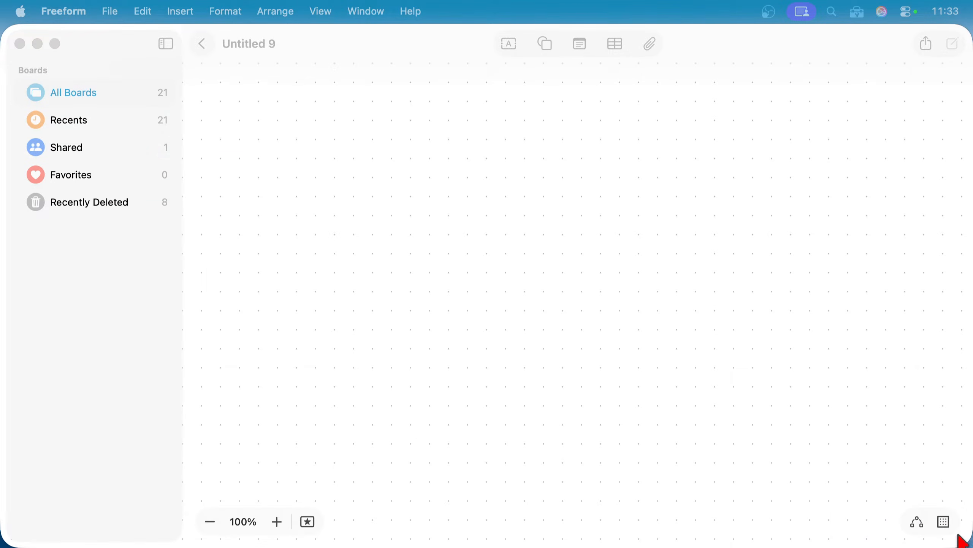
left_click(944, 523)
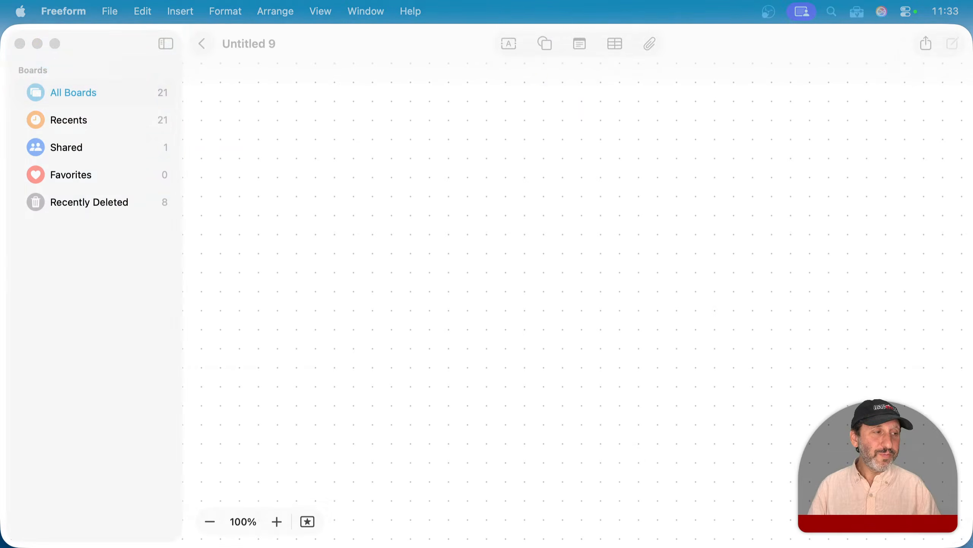
left_click(467, 61)
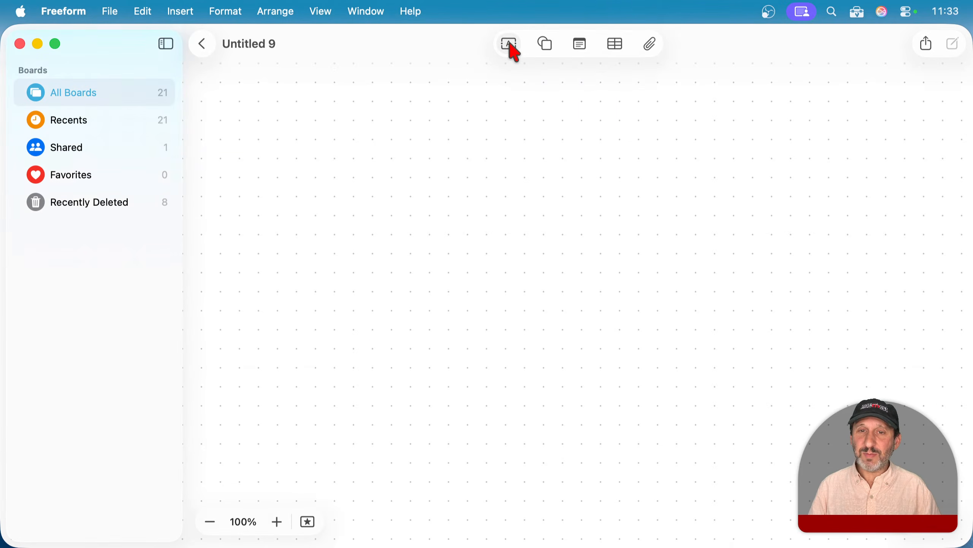
left_click(546, 45)
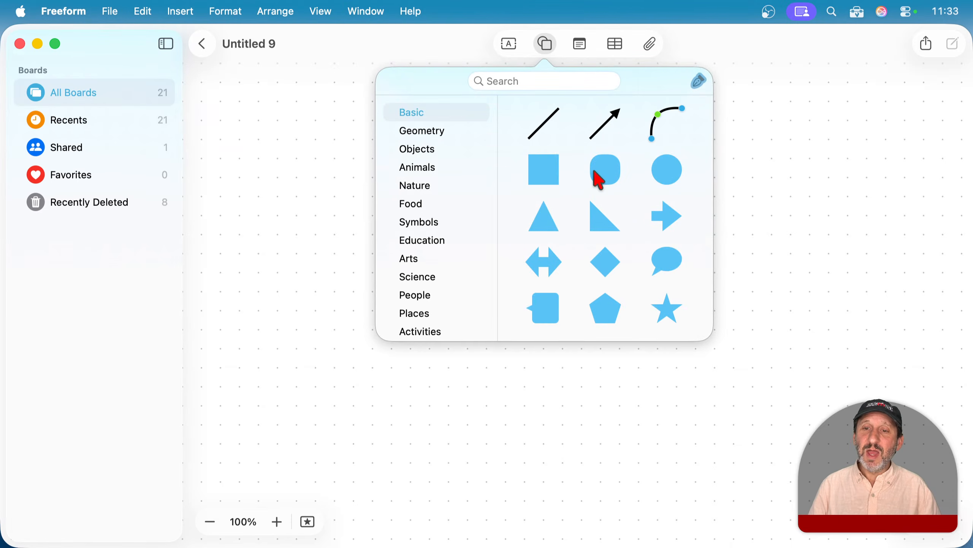
left_click(667, 173)
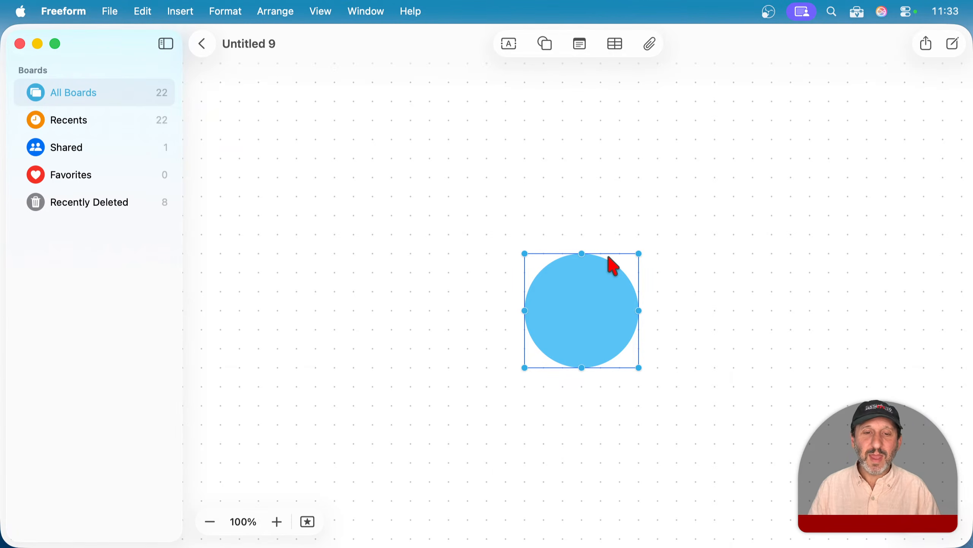
- Pan around the board in every direction to examine the canvas surrounding the circle
scroll(613, 266, "right", 10)
scroll(613, 266, "left", 15)
scroll(613, 266, "right", 4)
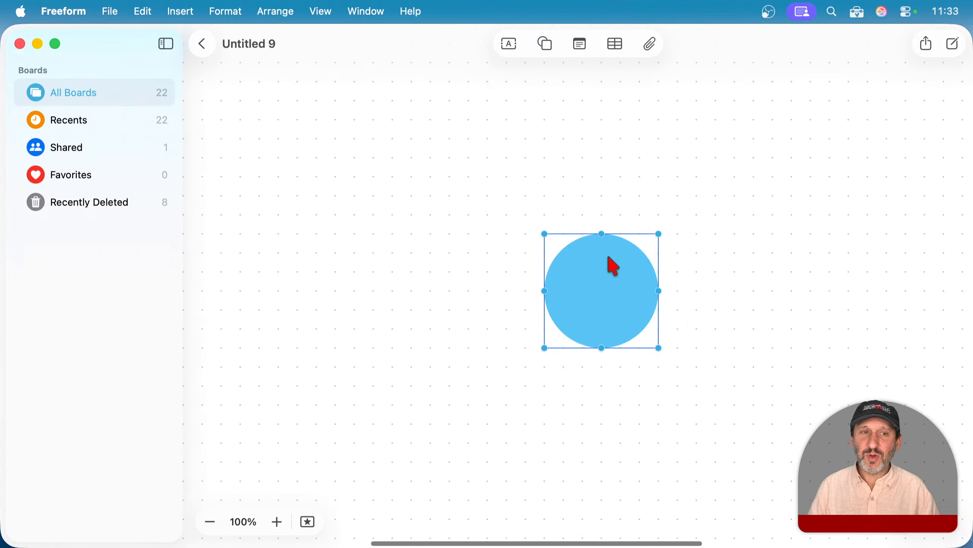
scroll(613, 266, "right", 8)
scroll(613, 266, "left", 14)
scroll(613, 267, "right", 16)
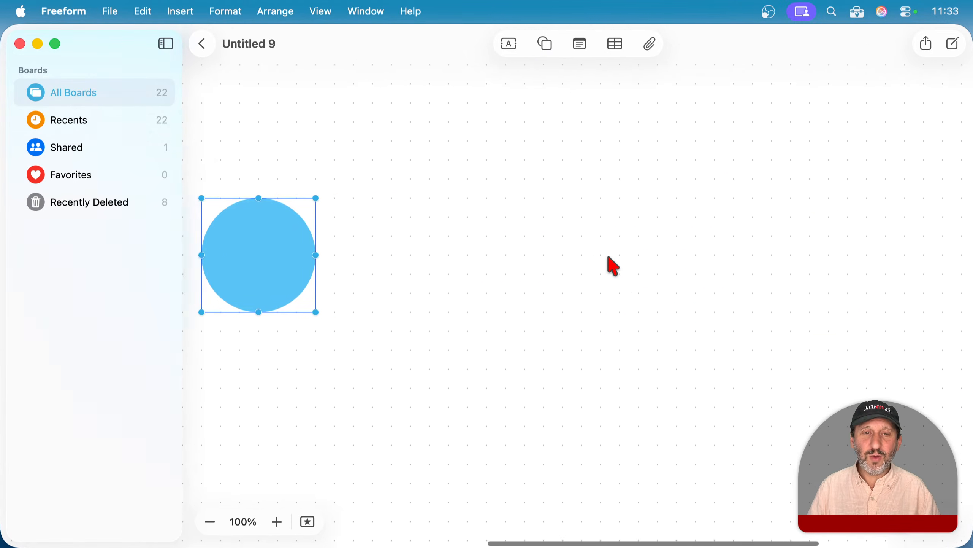
scroll(613, 266, "right", 14)
scroll(613, 267, "down", 1)
scroll(613, 267, "down", 1)
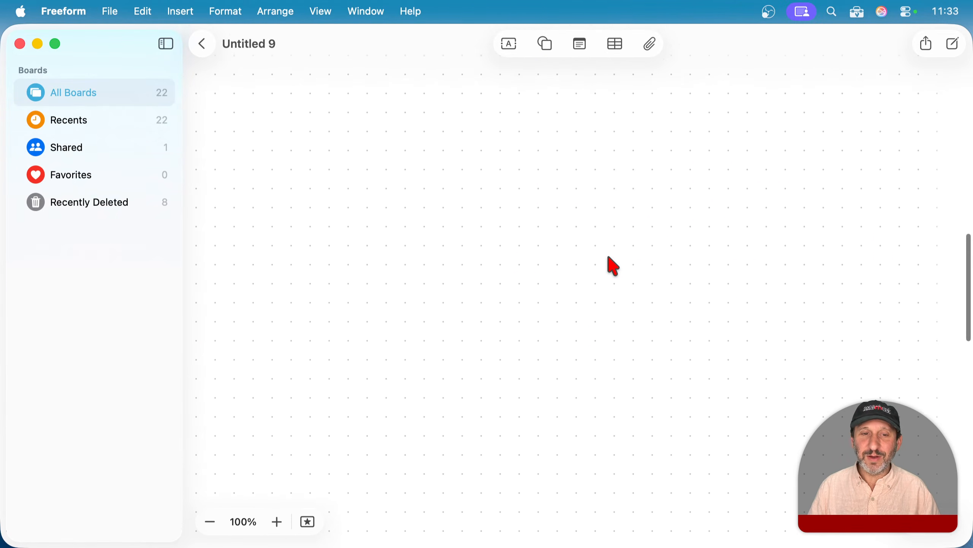
scroll(609, 257, "left", 20)
scroll(608, 258, "right", 6)
scroll(609, 258, "left", 6)
scroll(609, 258, "up", 1)
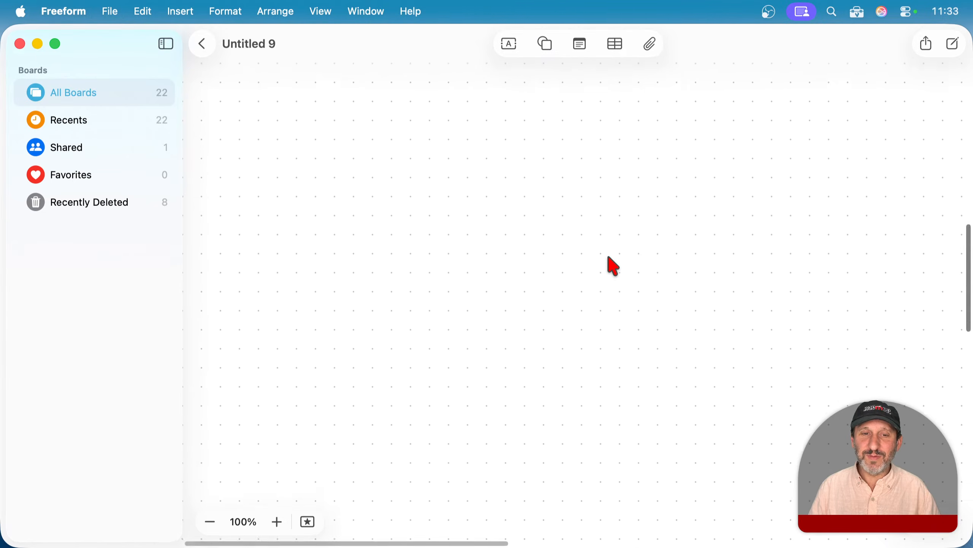
scroll(608, 258, "right", 10)
scroll(608, 257, "left", 5)
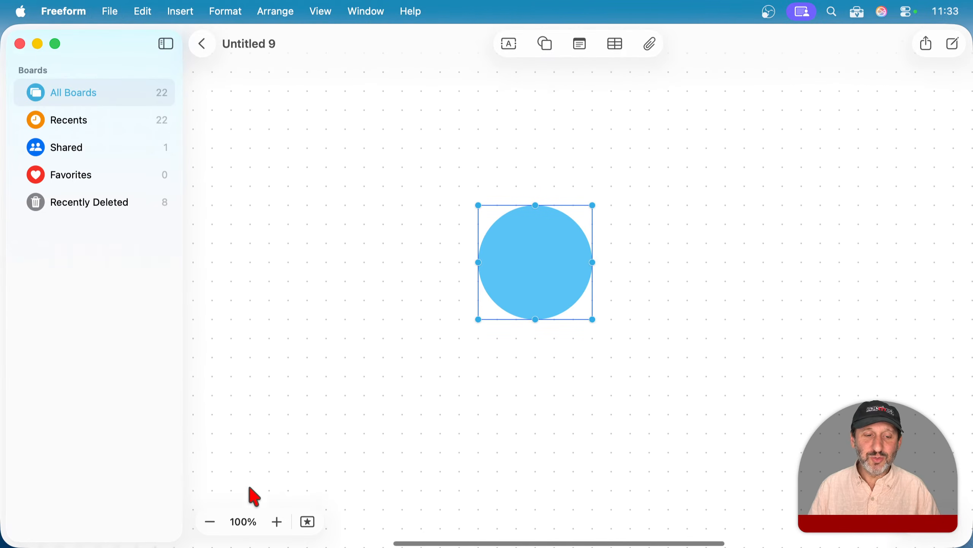
- Zoom the board out to 25% and back in to 100% to compare the circle at different scales
left_click(210, 522)
left_click(210, 522)
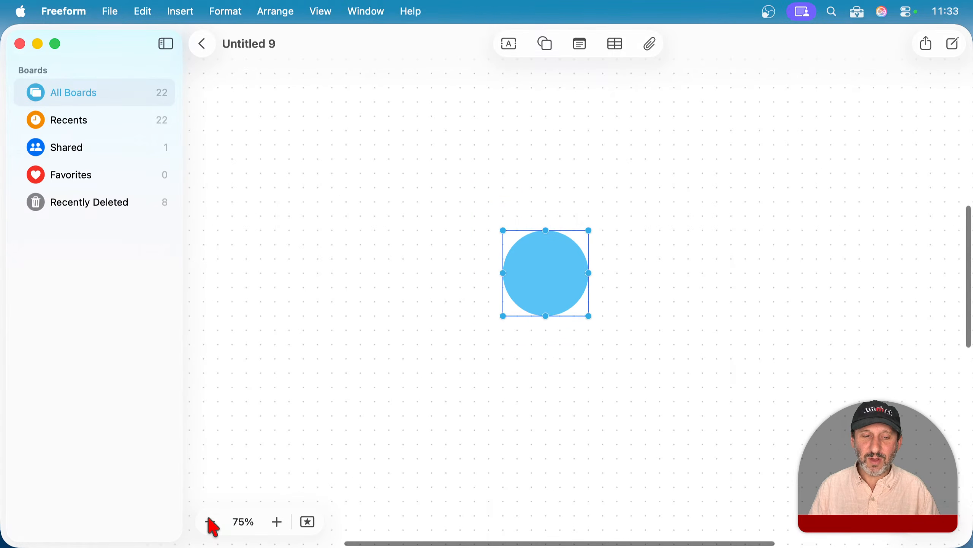
left_click(209, 522)
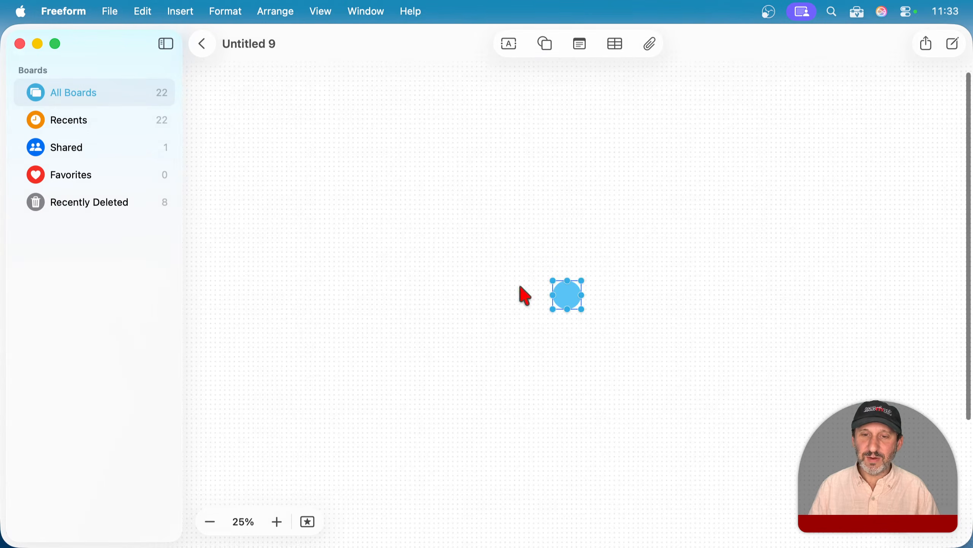
left_click(278, 521)
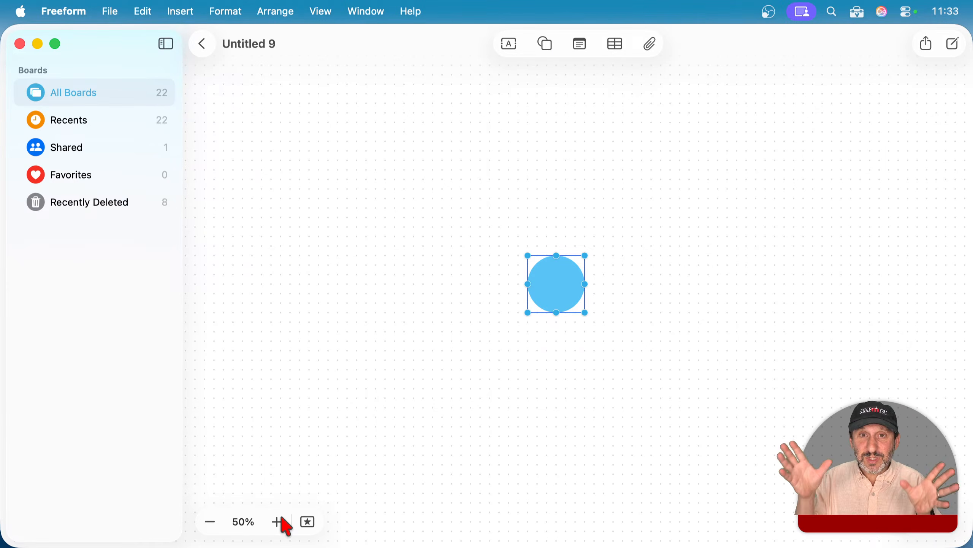
left_click(278, 522)
left_click(279, 521)
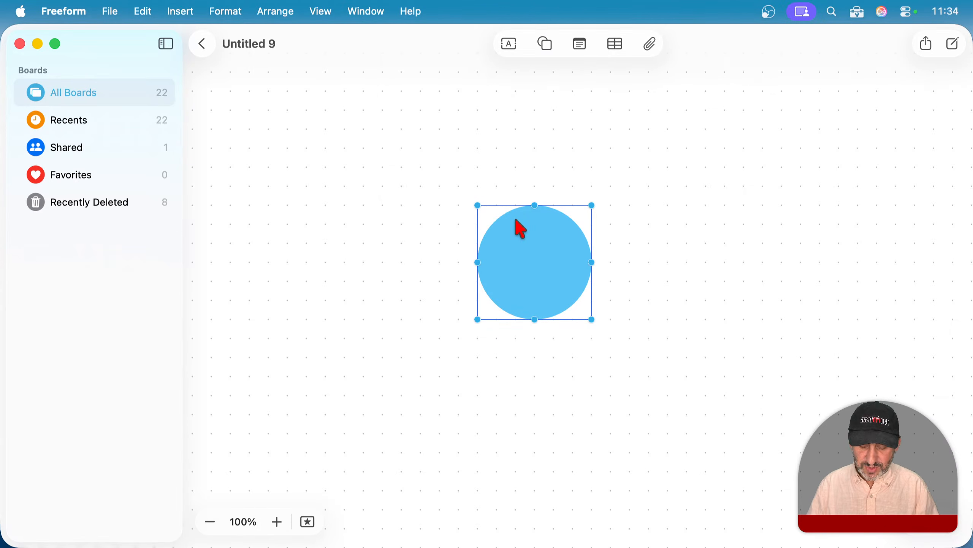
- Delete the circle and insert a text box, moved up and enlarged until its text size is about 45
key("Delete")
left_click(511, 45)
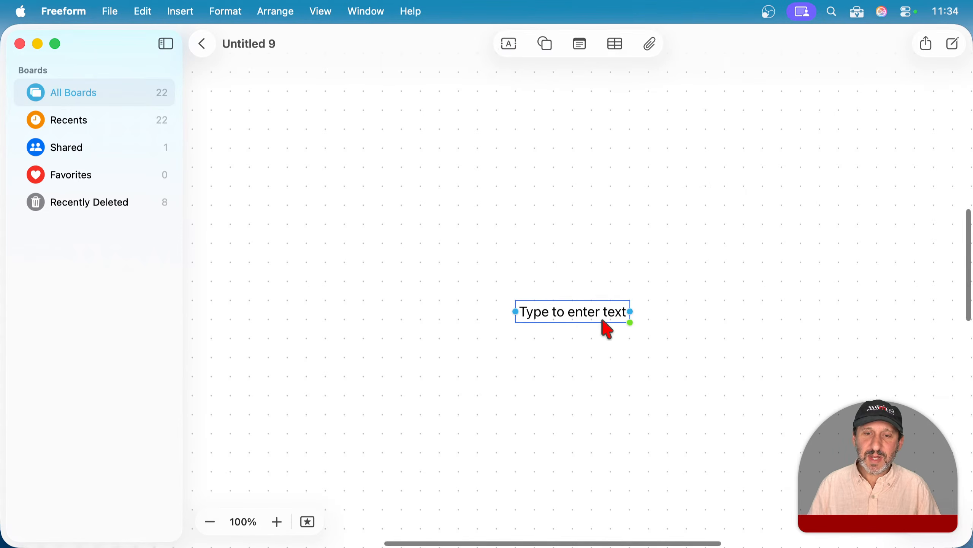
left_click_drag(578, 322, 620, 257)
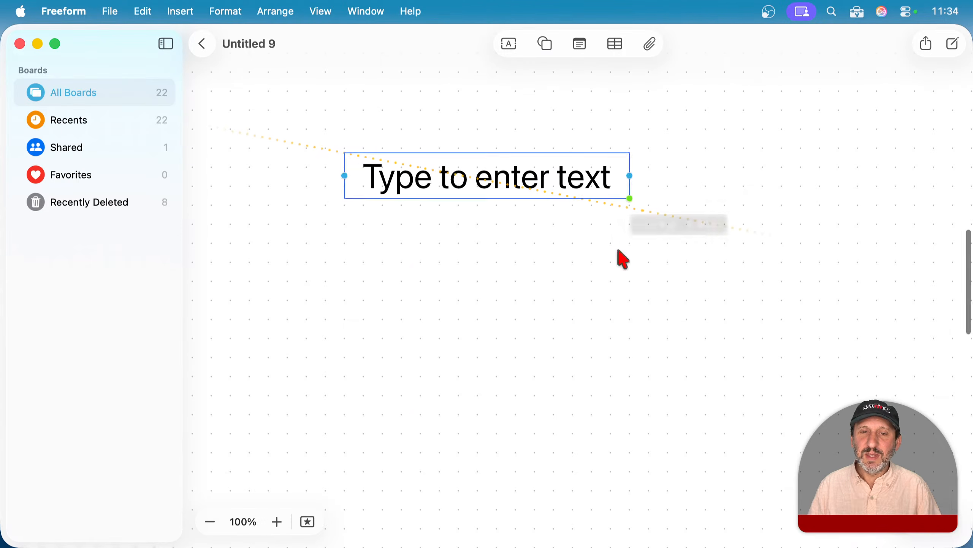
- Enter "Something" in the text box and reselect the box as an object
double_click(448, 177)
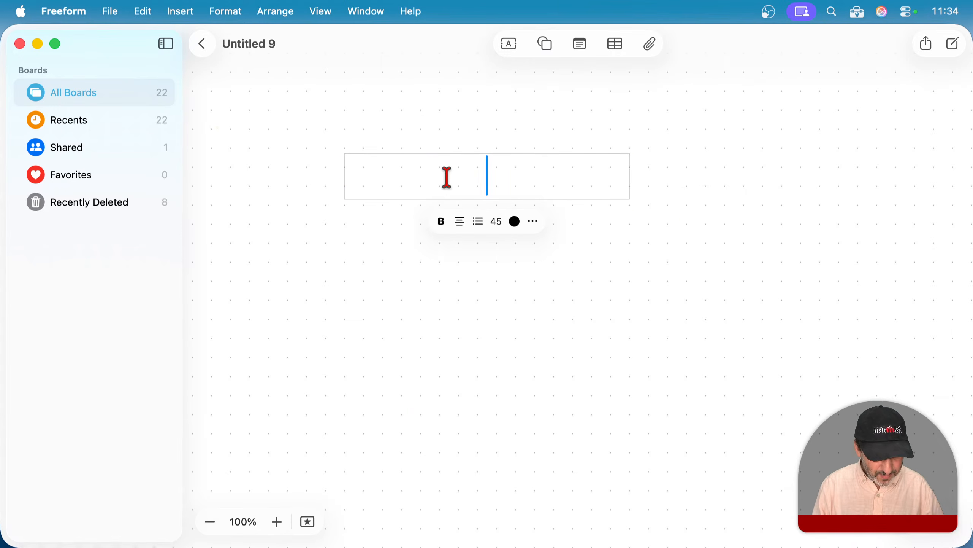
type("Something")
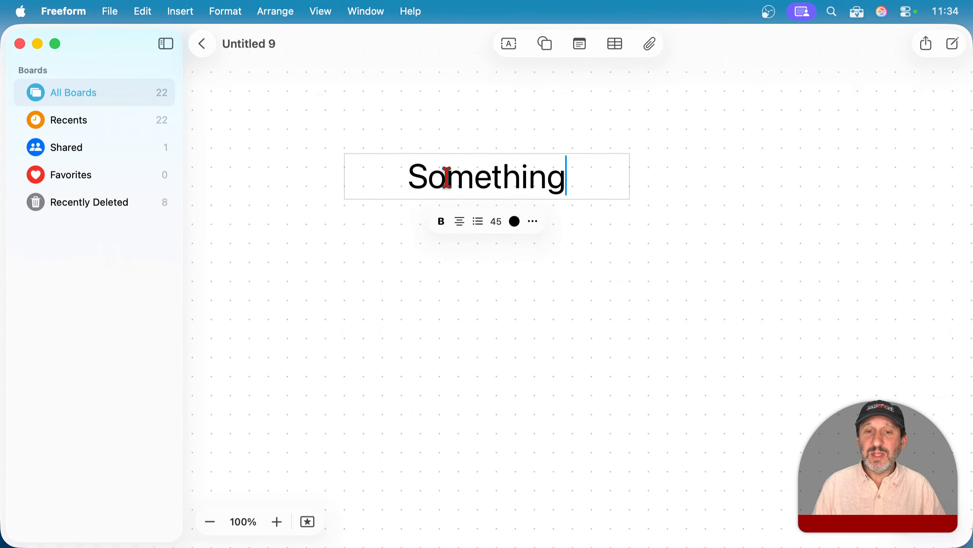
left_click(676, 191)
left_click(531, 190)
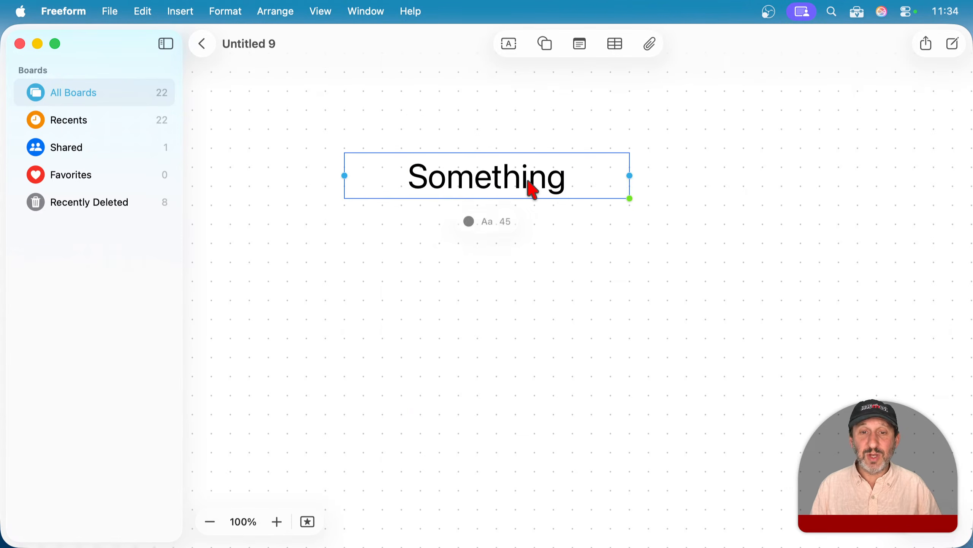
- Replace the word "Something" in the text box with one paragraph of lorem ipsum
double_click(490, 183)
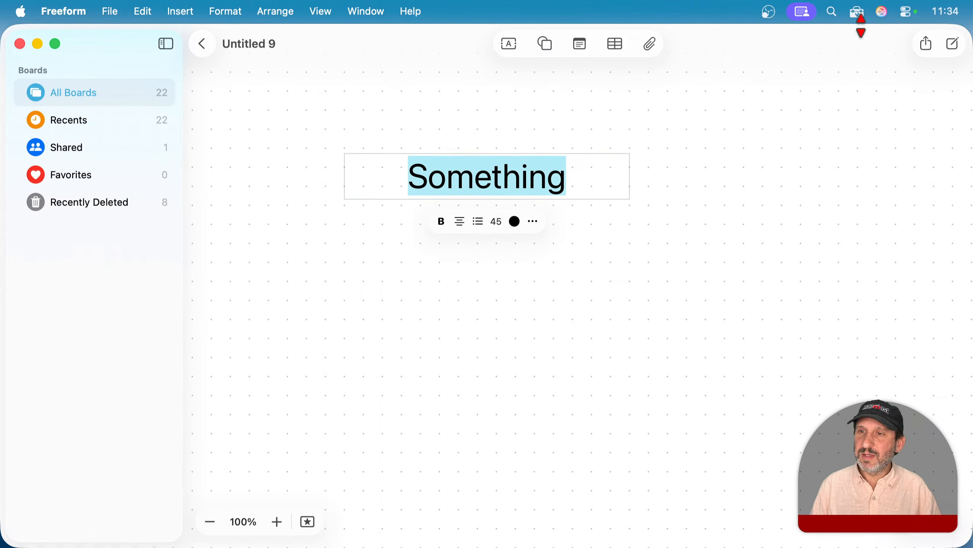
left_click(858, 13)
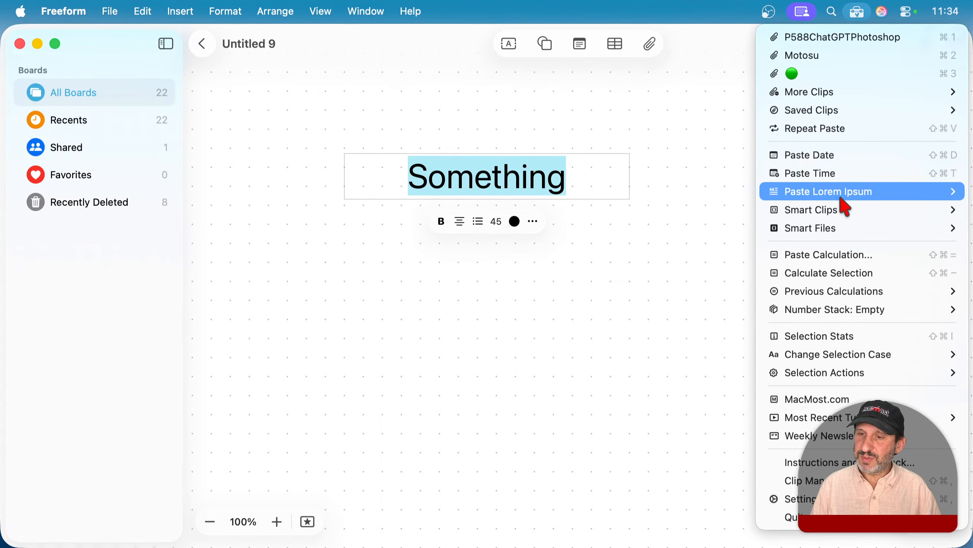
mouse_move(834, 192)
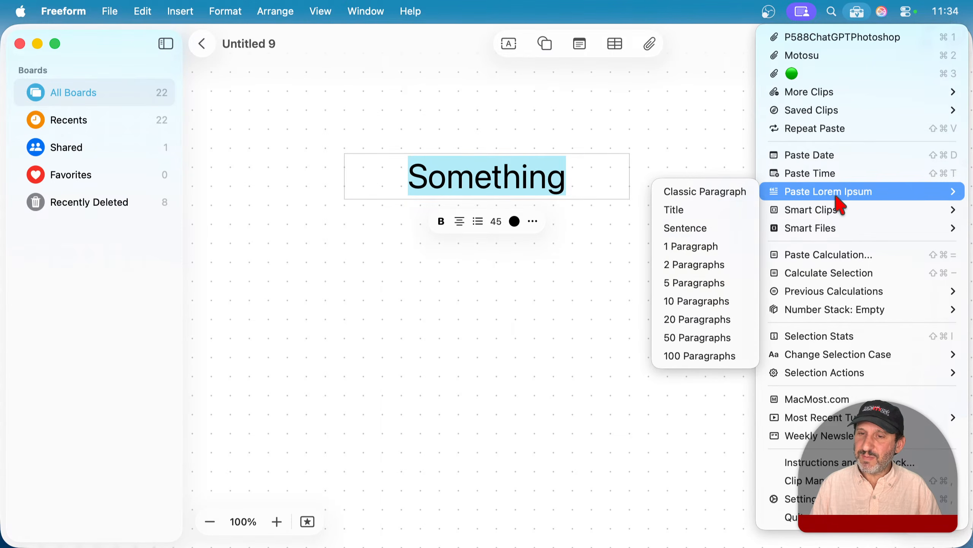
left_click(697, 247)
left_click(595, 238)
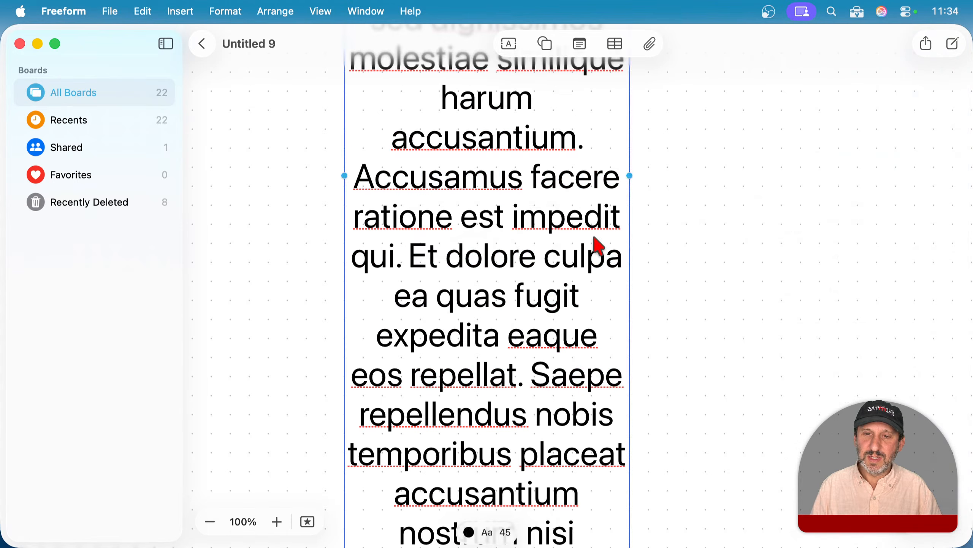
- Widen the lorem ipsum text box to about twice its width and reposition it on the board
left_click_drag(630, 175, 970, 193)
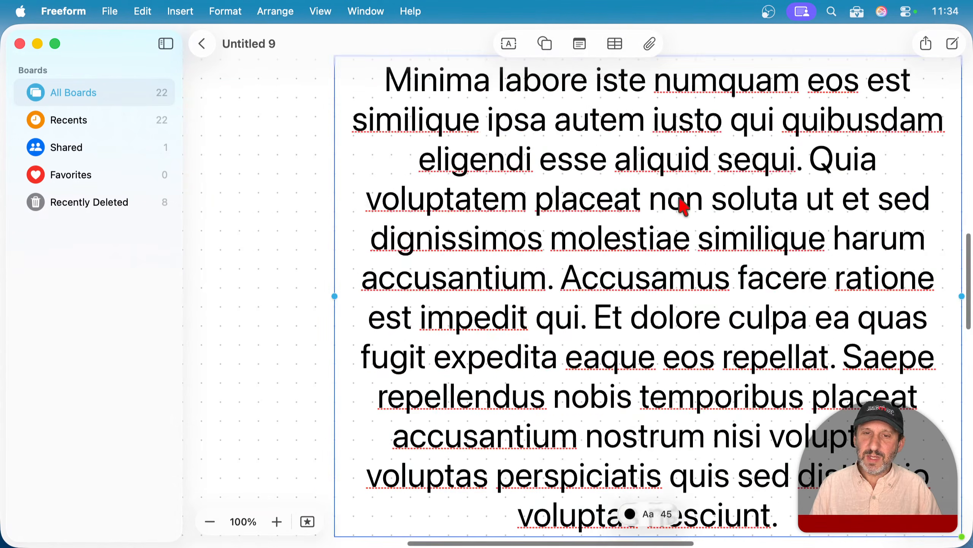
left_click_drag(678, 198, 552, 214)
left_click_drag(552, 269, 564, 159)
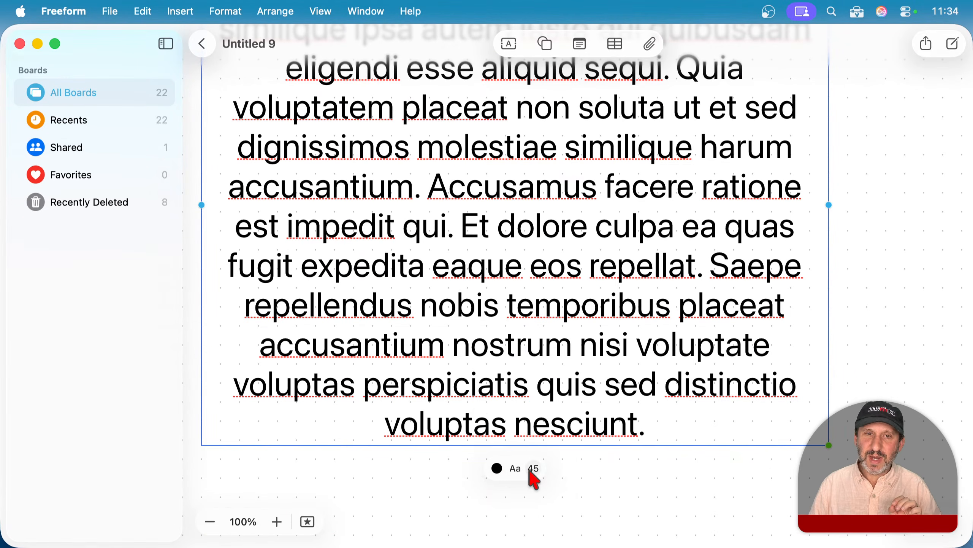
- Apply bold to the lorem ipsum paragraph and remove it again
left_click(187, 11)
mouse_move(233, 12)
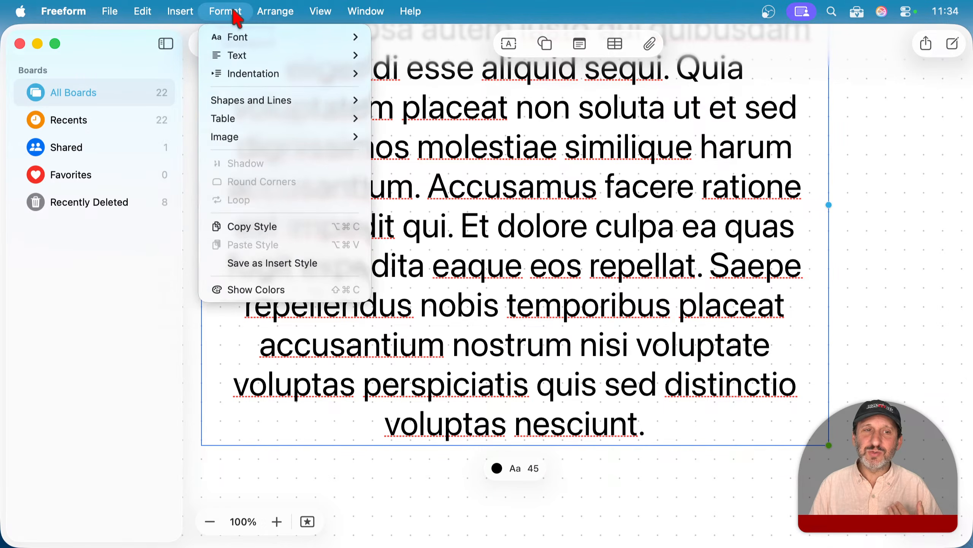
mouse_move(243, 38)
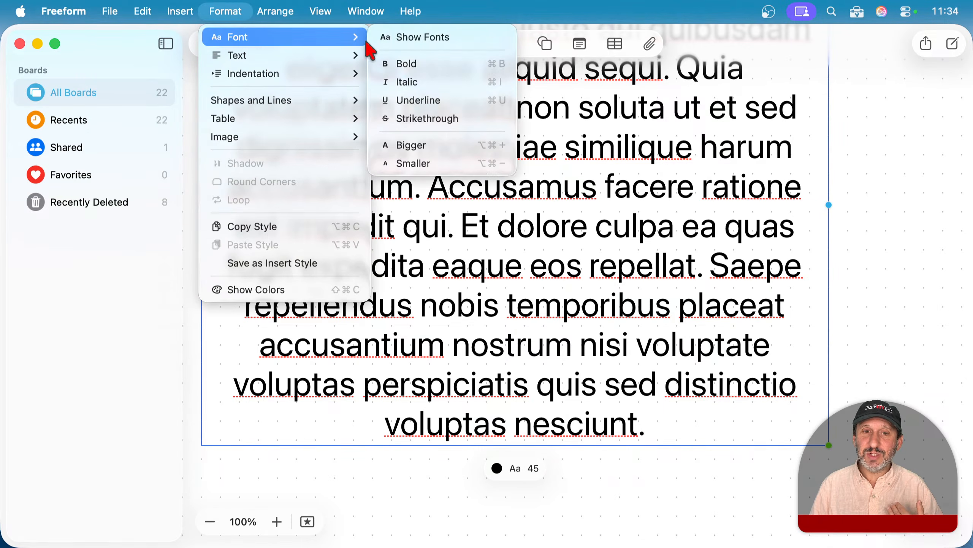
left_click(413, 64)
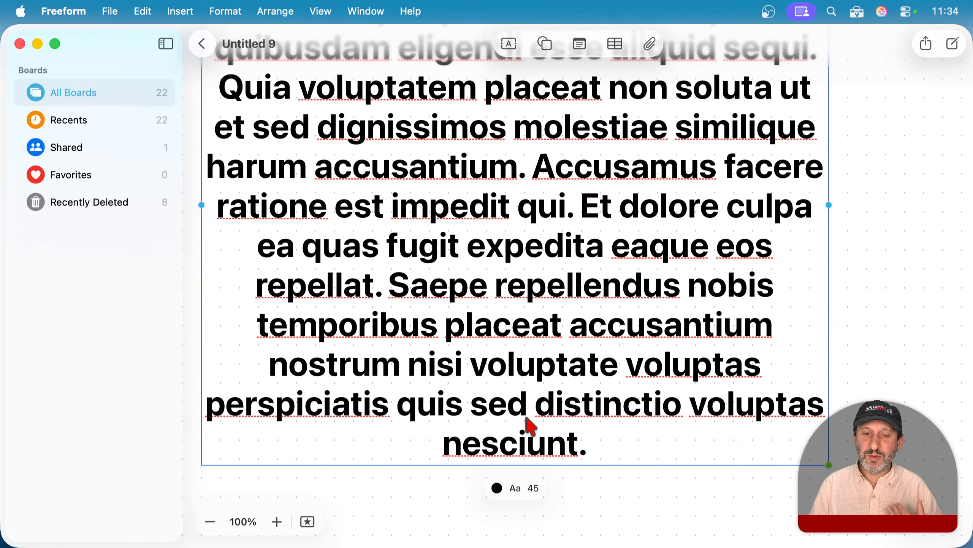
left_click(515, 488)
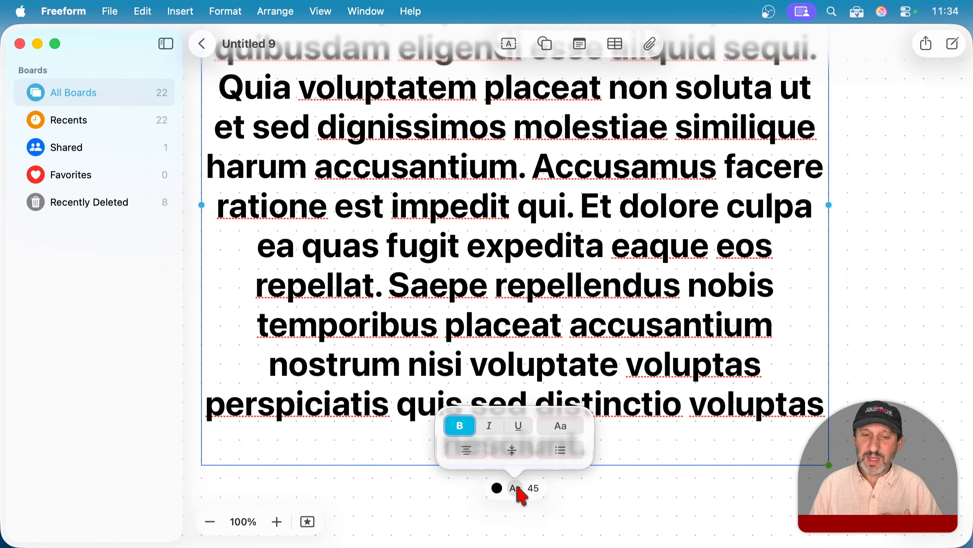
left_click(474, 432)
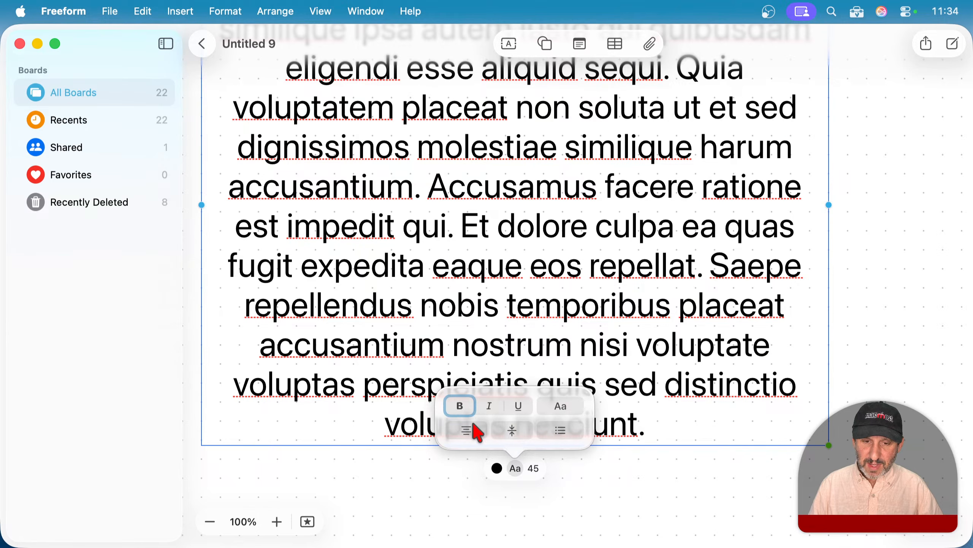
- Try to set the selected text box's font to Skia at size 12, and close the font window
left_click(561, 407)
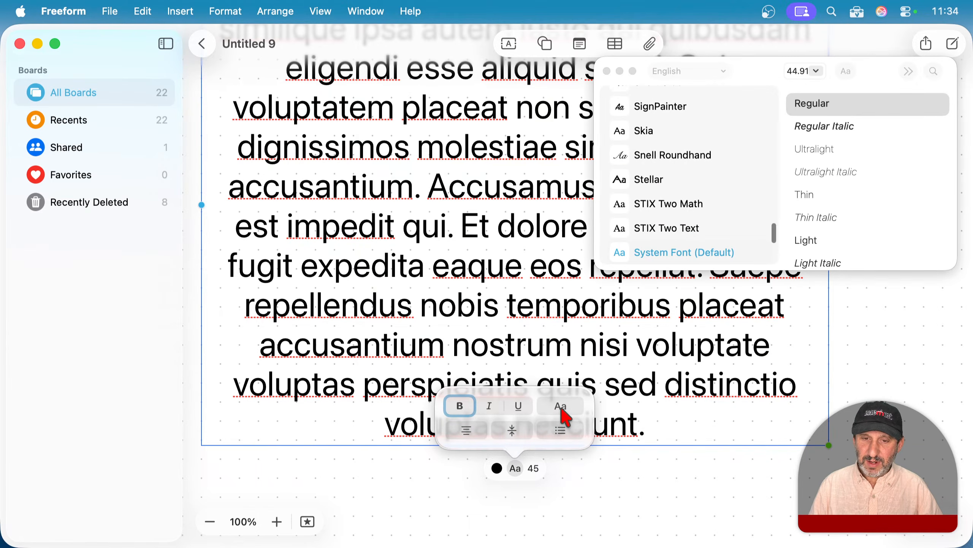
left_click(662, 132)
left_click(816, 72)
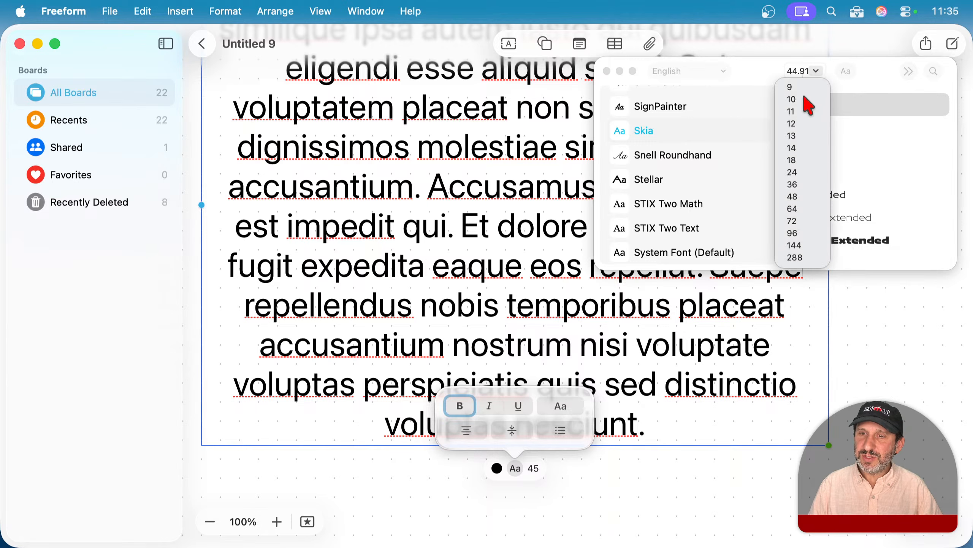
left_click(799, 124)
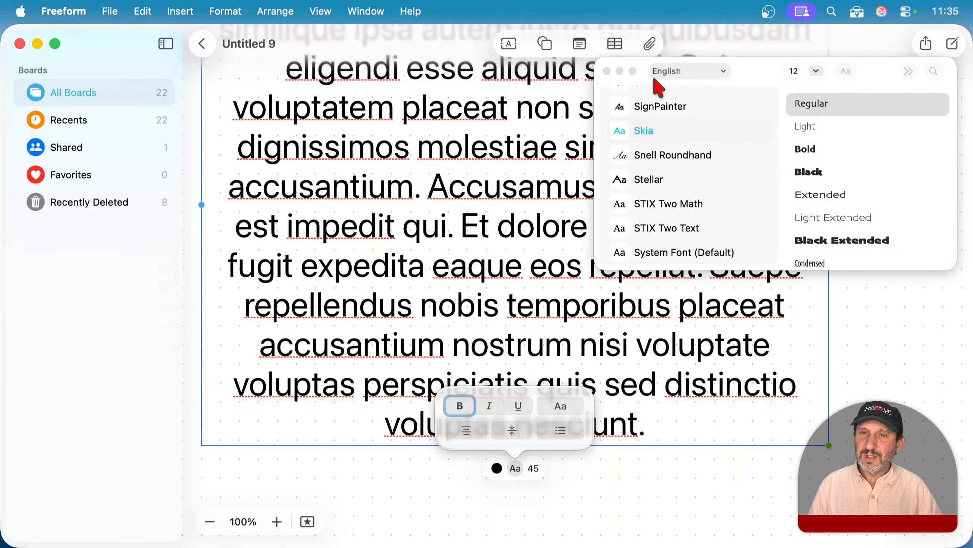
left_click(607, 71)
- Select the whole lorem ipsum paragraph and set its font size to 14
double_click(552, 138)
scroll(543, 463, "up", 3)
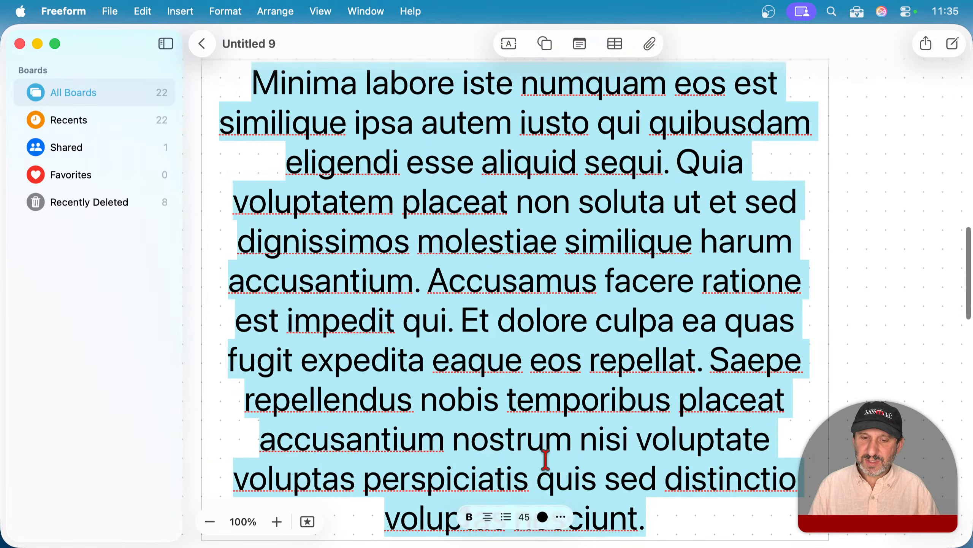
left_click(524, 518)
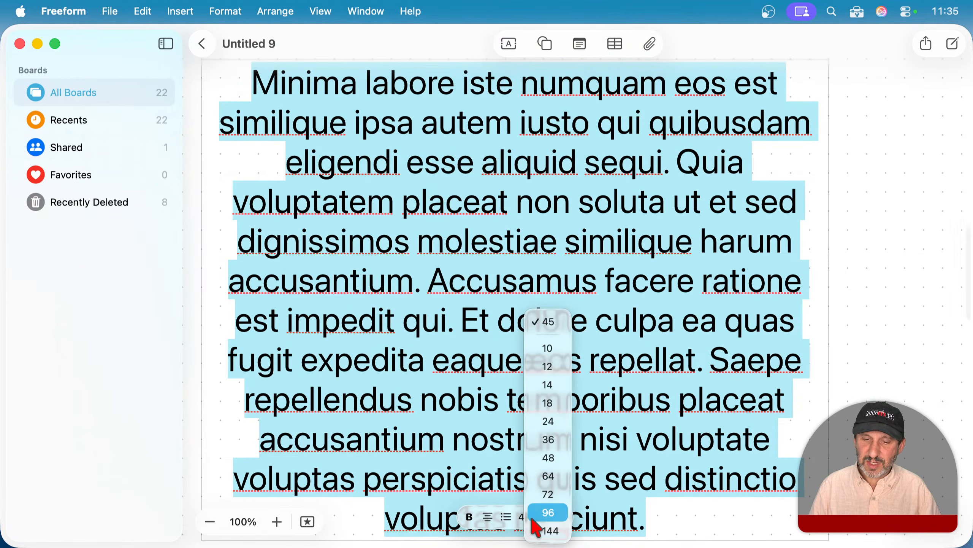
left_click(553, 368)
left_click(480, 268)
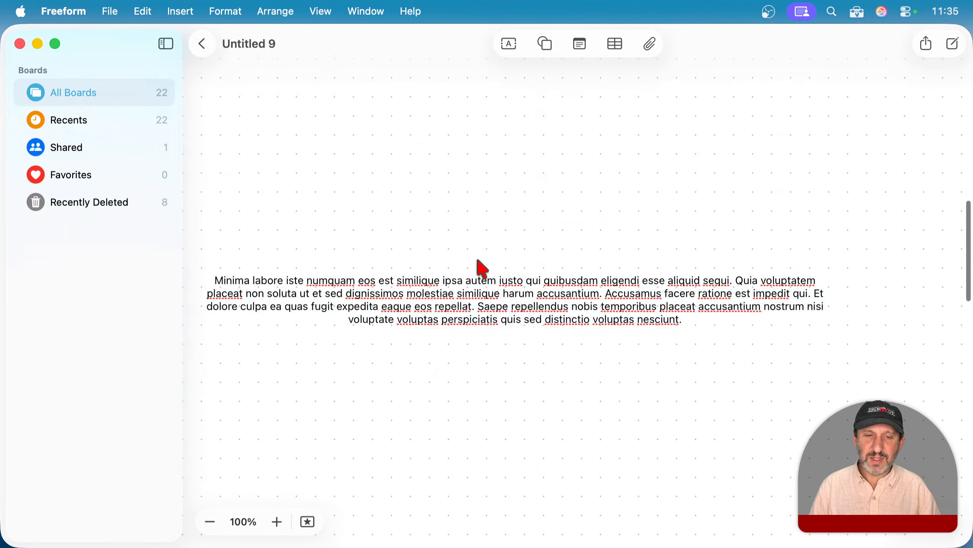
- Narrow the lorem ipsum text box to about half its width and move it higher on the board
left_click(606, 295)
left_click_drag(826, 297, 493, 319)
left_click_drag(353, 320, 392, 201)
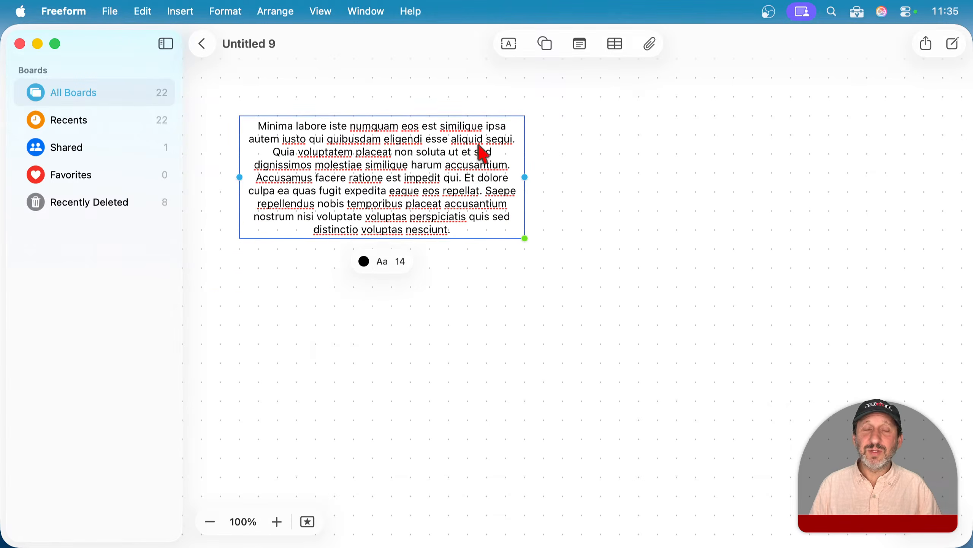
- Delete the lorem ipsum text box and place a rounded square from the Basic shapes in the upper part of the board
key("Delete")
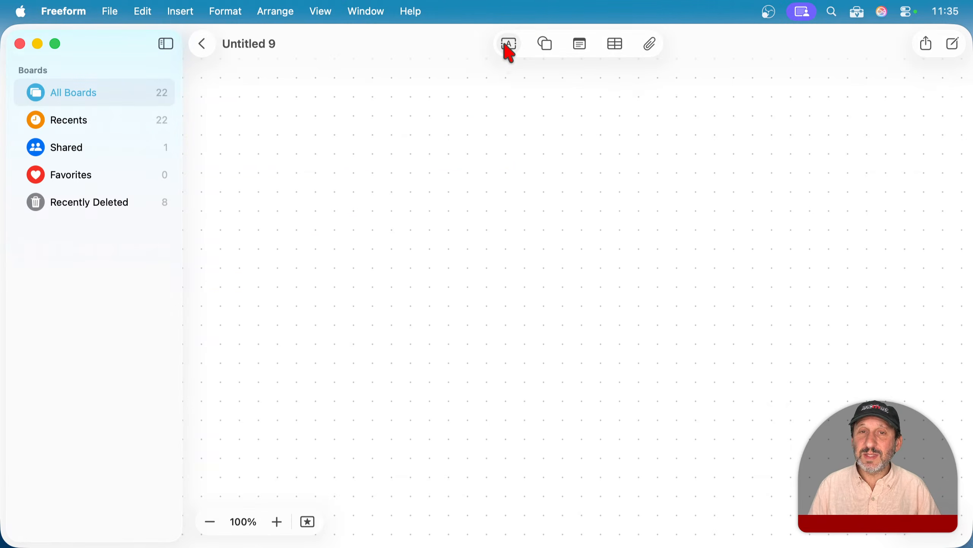
left_click(546, 42)
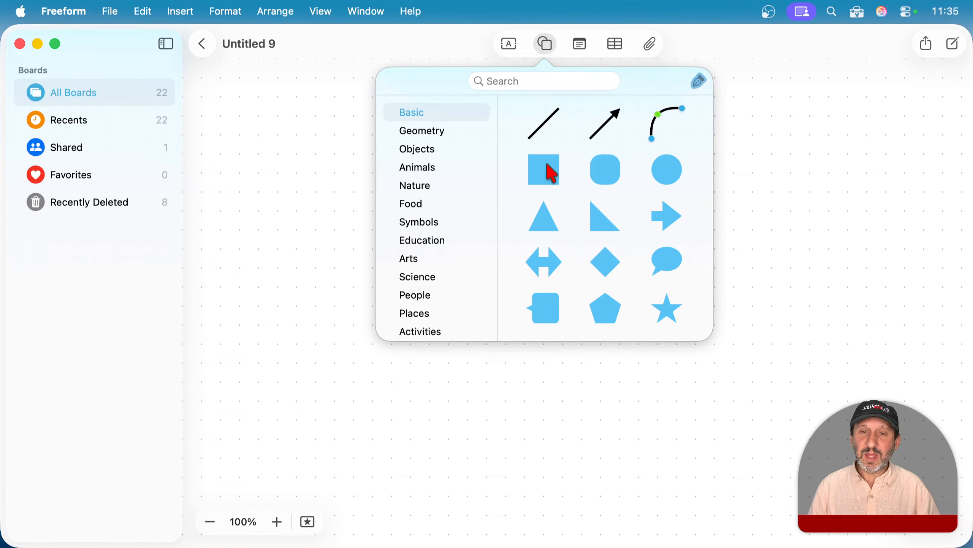
left_click(613, 177)
left_click_drag(582, 289, 415, 174)
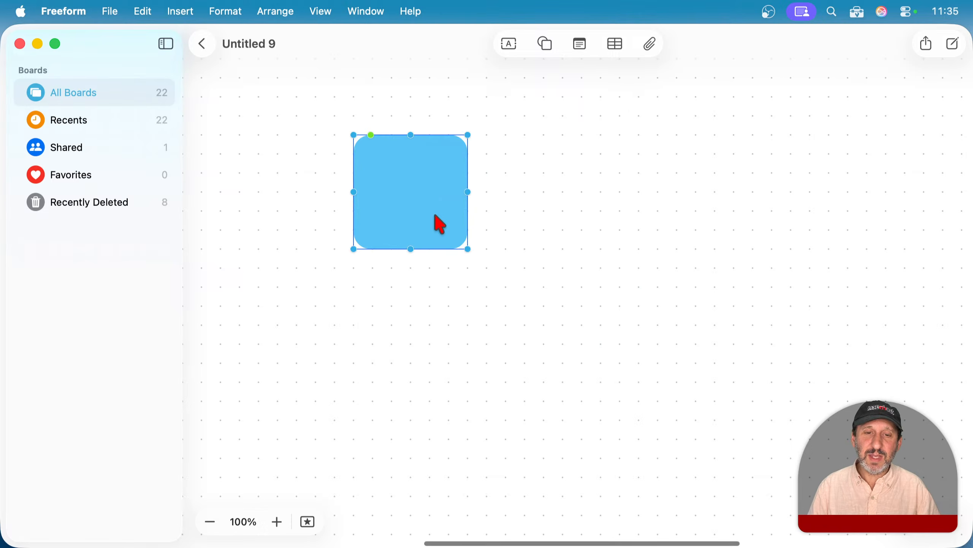
- Stretch the rounded square to about two and a half times its width and try out tighter and rounder corners
left_click_drag(469, 248, 636, 257)
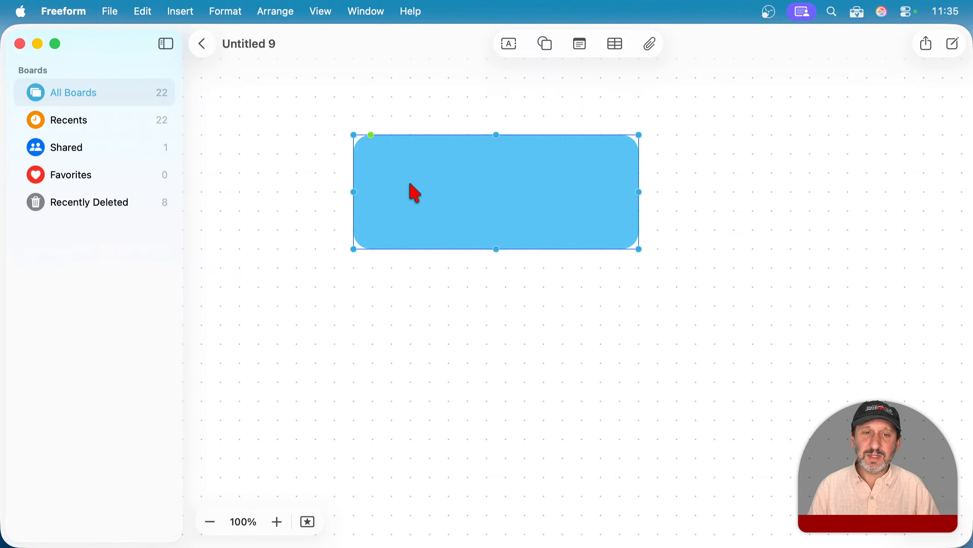
mouse_move(370, 134)
left_mouse_down()
mouse_move(404, 135)
mouse_move(359, 135)
left_mouse_up()
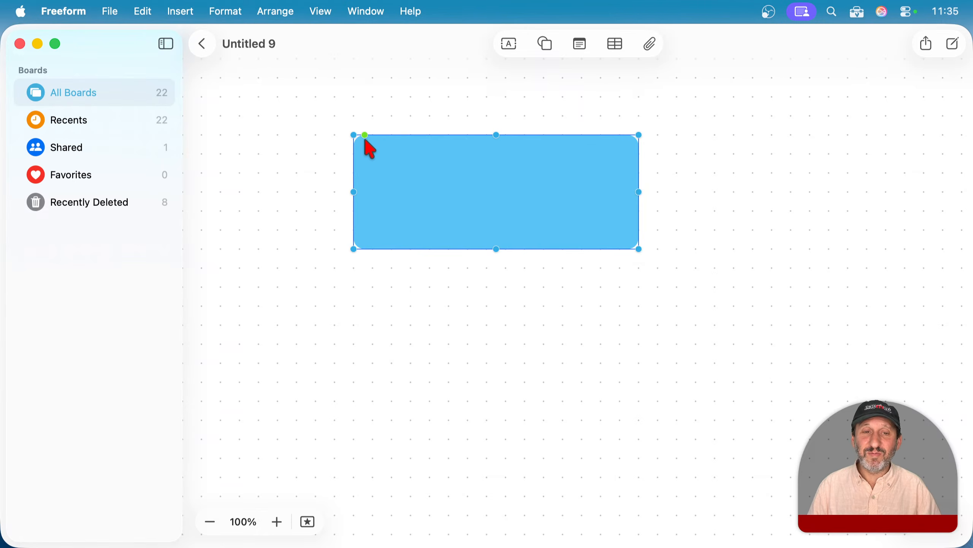
mouse_move(362, 135)
left_mouse_down()
mouse_move(380, 135)
mouse_move(372, 135)
left_mouse_up()
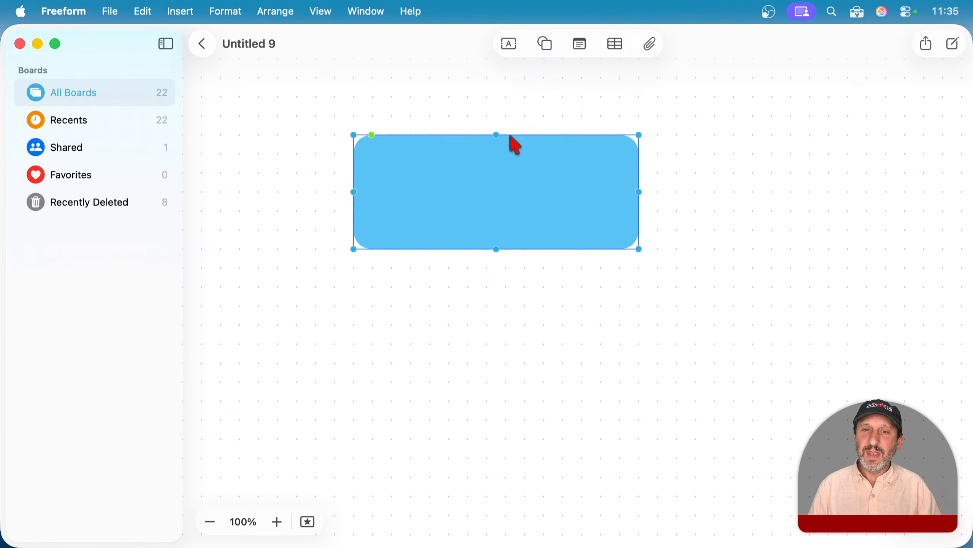
- Change the rounded rectangle's fill color to pink
left_click(715, 210)
left_click(559, 203)
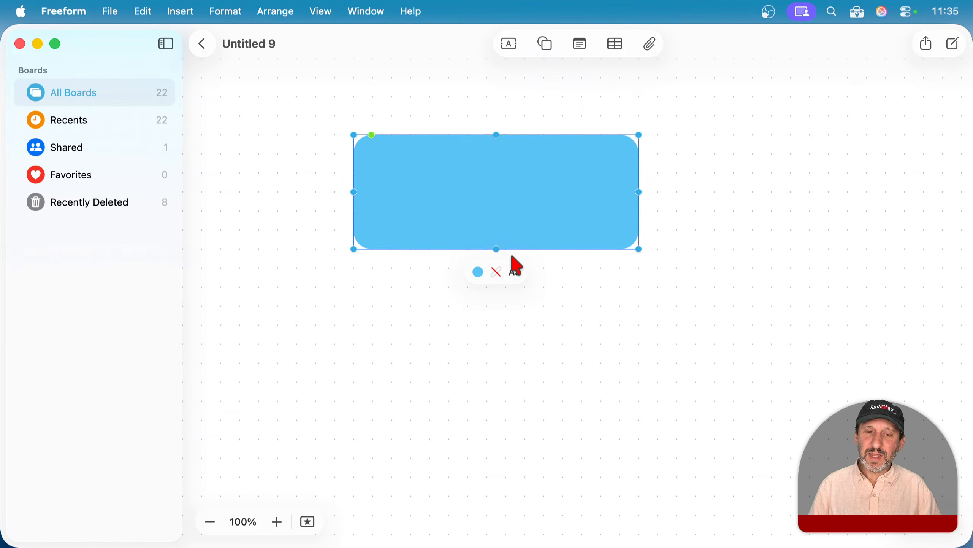
left_click(478, 271)
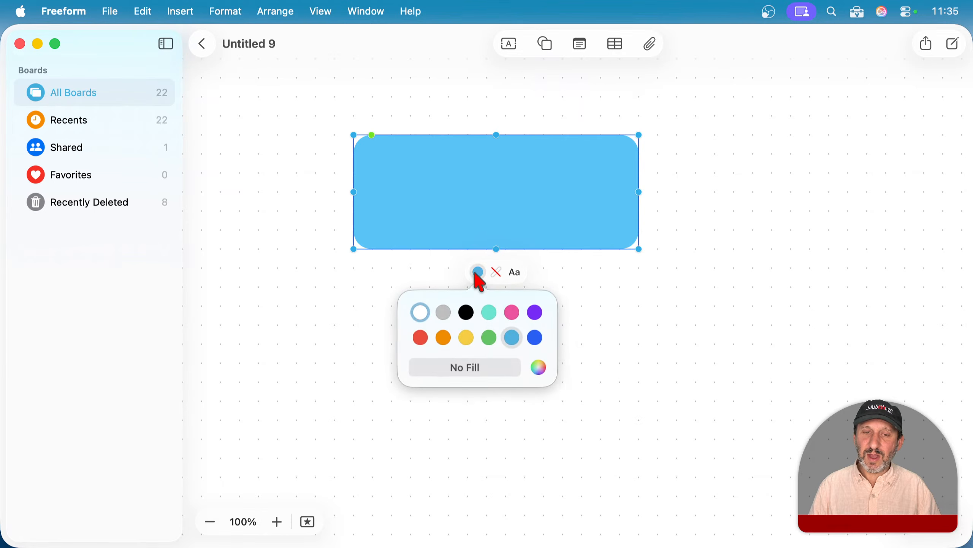
left_click(512, 312)
- Give the pink rounded rectangle a solid black outline, thicker than 1 pt
left_click(498, 273)
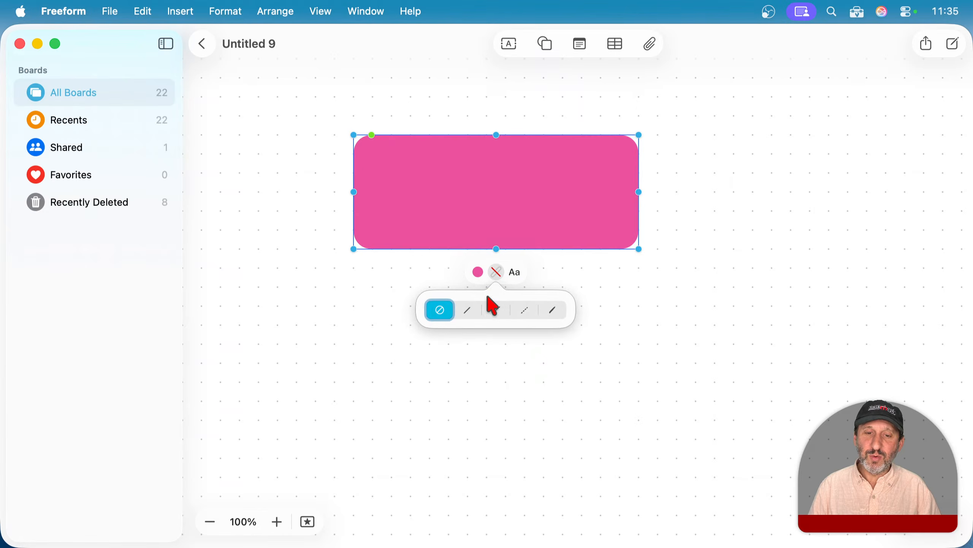
left_click(474, 312)
left_click(494, 314)
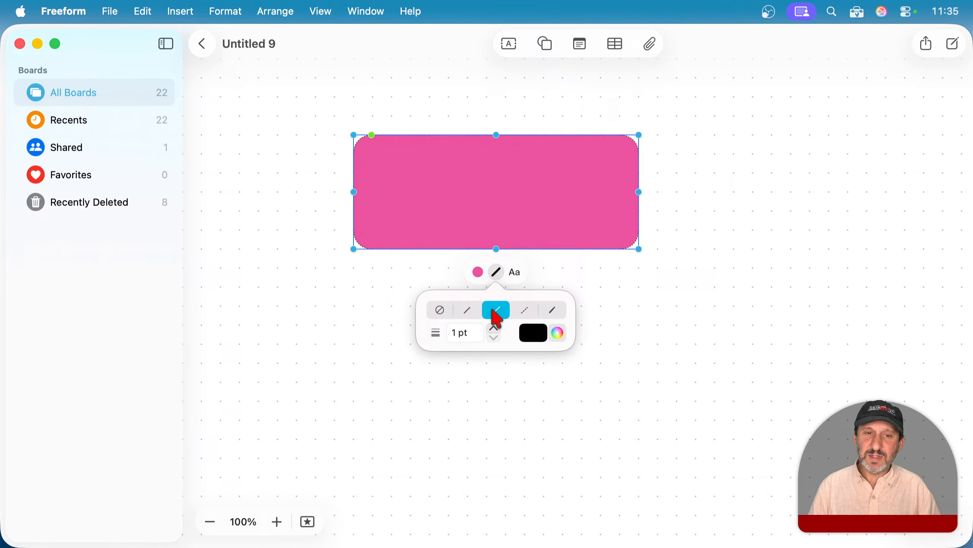
left_click(470, 313)
left_click(494, 329)
left_click(494, 329)
left_click(592, 312)
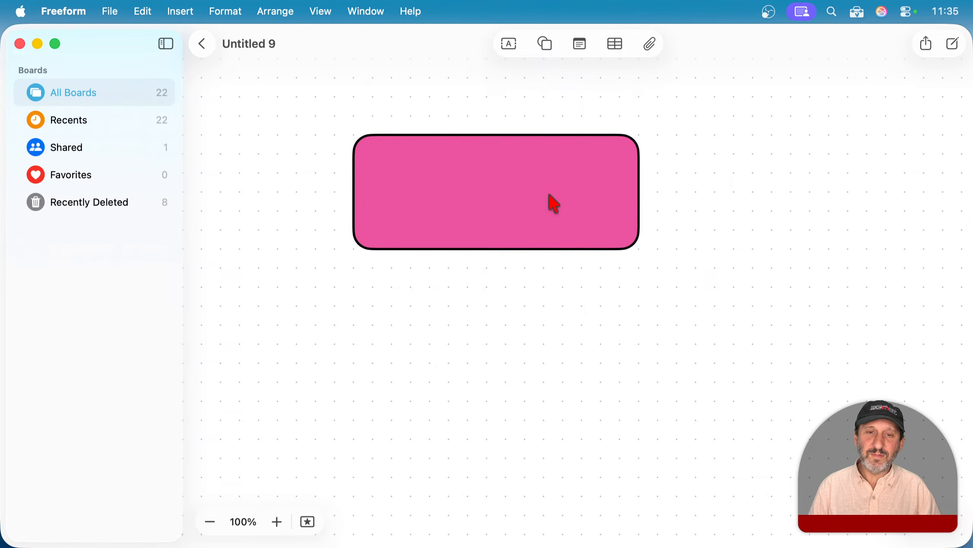
- Reposition the pink rounded rectangle and add the text "Something" inside it
left_click_drag(582, 174, 503, 155)
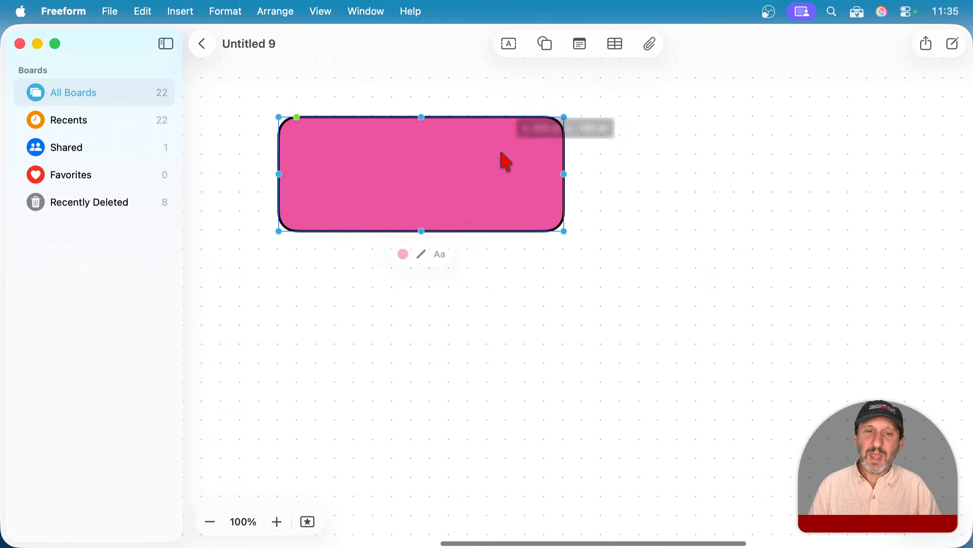
double_click(412, 168)
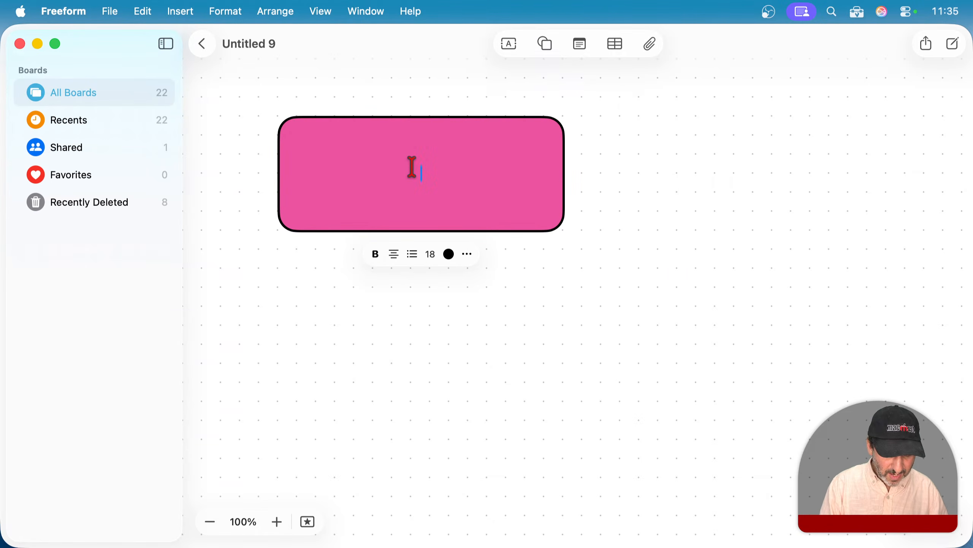
type("Something")
- Increase the font size of all the text inside the pink shape
key("super+a")
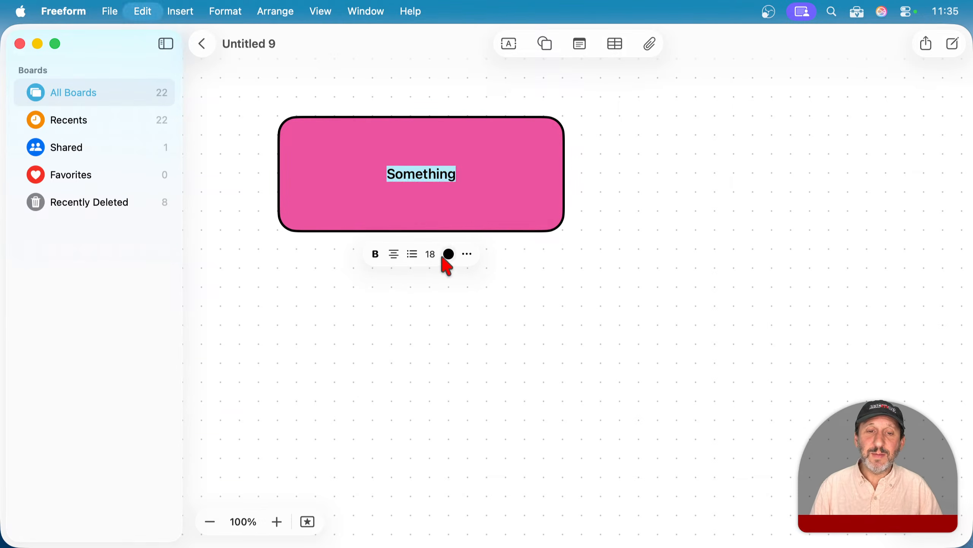
left_click(429, 254)
left_click(457, 335)
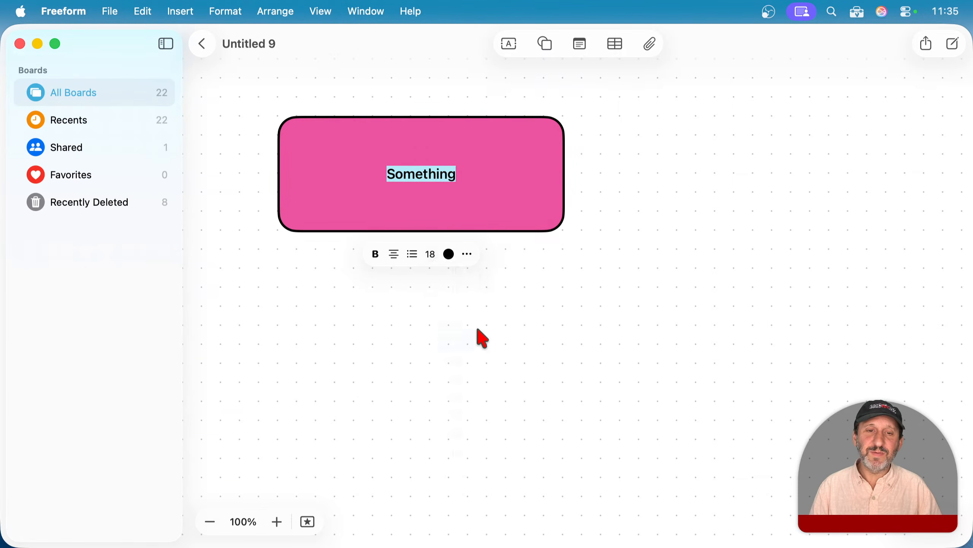
left_click(532, 297)
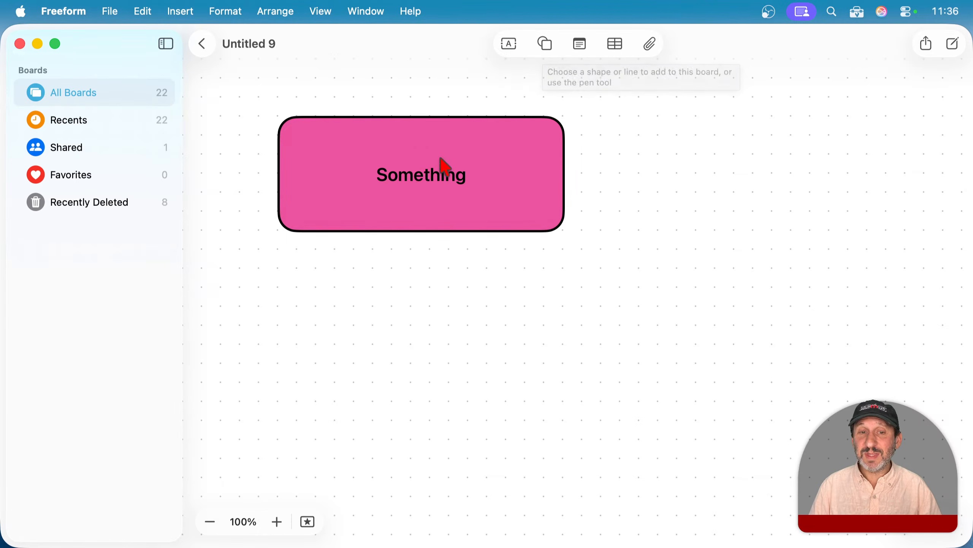
- Shift the pink shape sideways and resize it to about two thirds of its width and somewhat taller
left_click_drag(444, 163, 404, 158)
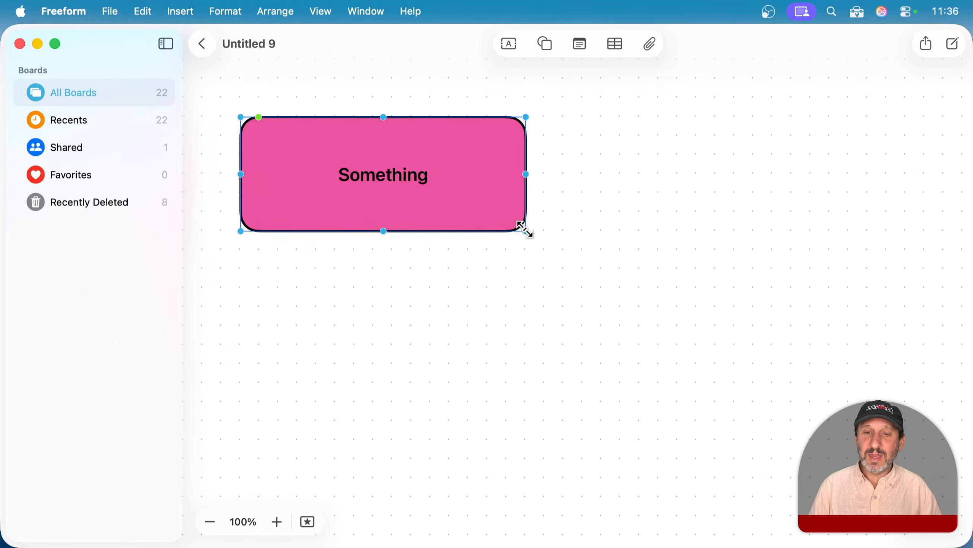
left_click_drag(525, 230, 432, 273)
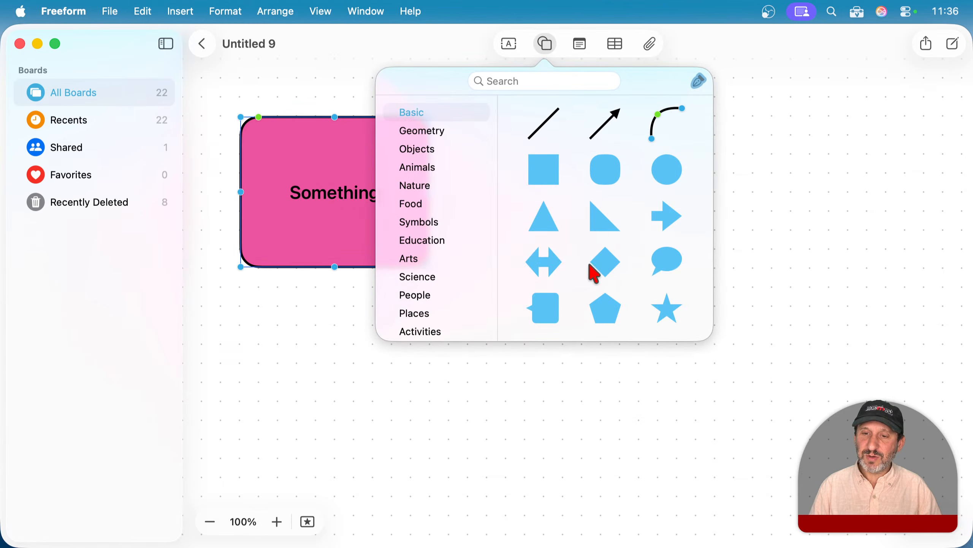
- Insert a speech bubble from the Basic shapes, enlarge it and place it beside the pink shape
left_click(669, 269)
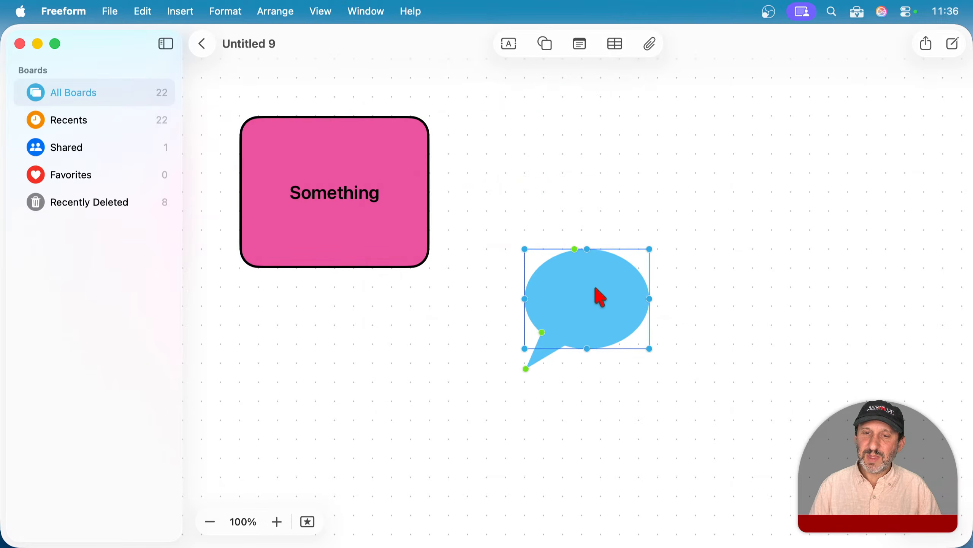
left_click_drag(599, 296, 591, 248)
left_click_drag(647, 169, 734, 173)
left_click_drag(655, 191, 604, 231)
- Place a copy of the pink "Something" shape below the original and delete the copy
left_click(380, 211)
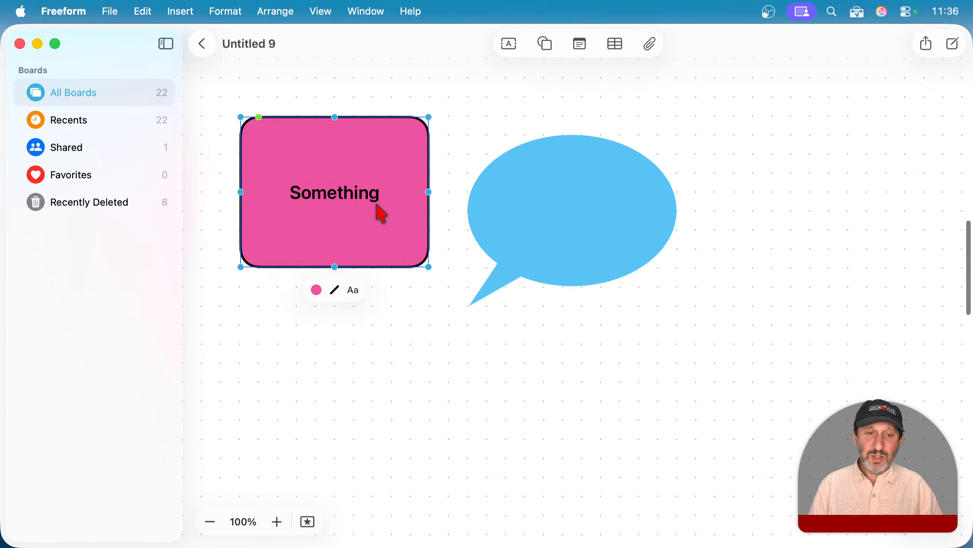
right_click(306, 134)
left_click(430, 319)
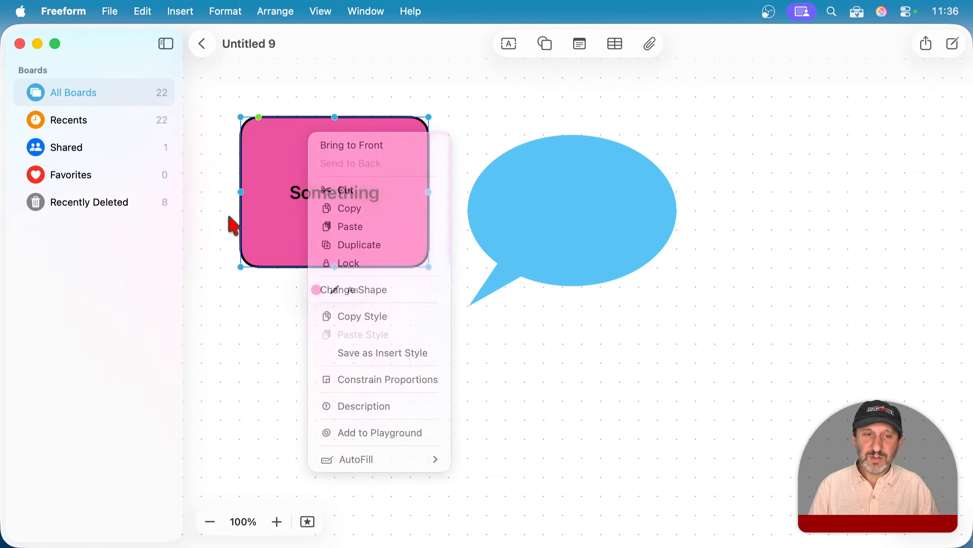
left_click_drag(273, 193, 305, 381)
key("Delete")
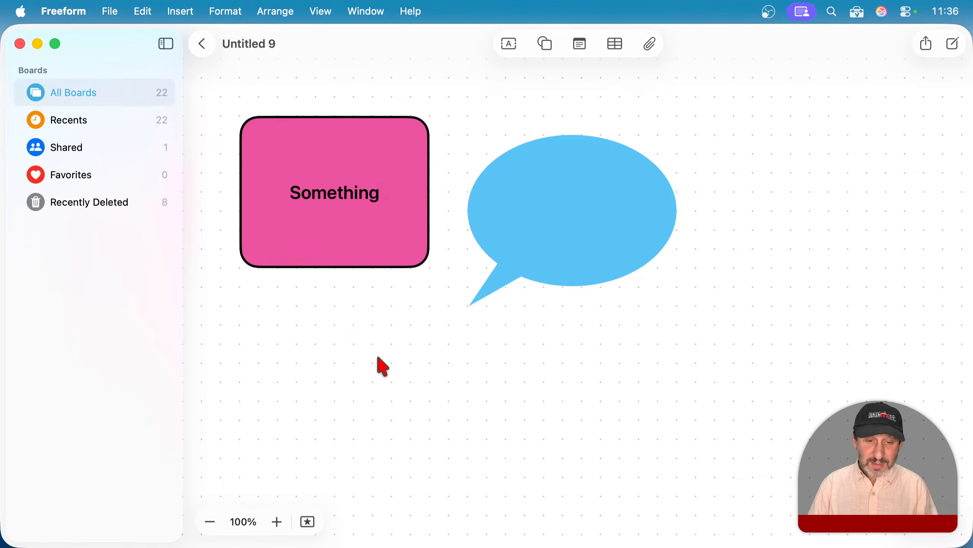
- Place a copy of the speech bubble partly overlapping the original and add the text "Dsfsdfs" inside the copy
left_click(554, 191)
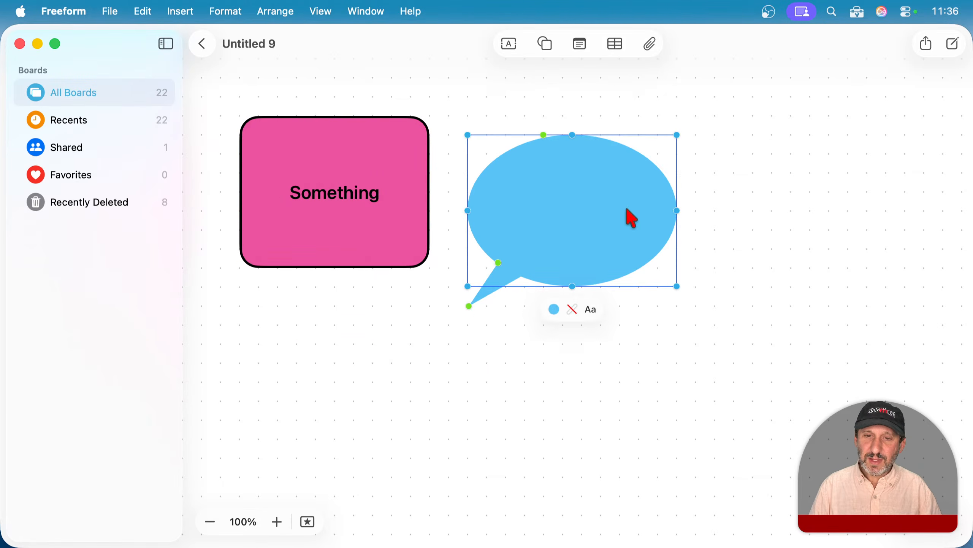
left_click(808, 215)
left_click(586, 226)
left_click_drag(587, 226, 776, 207)
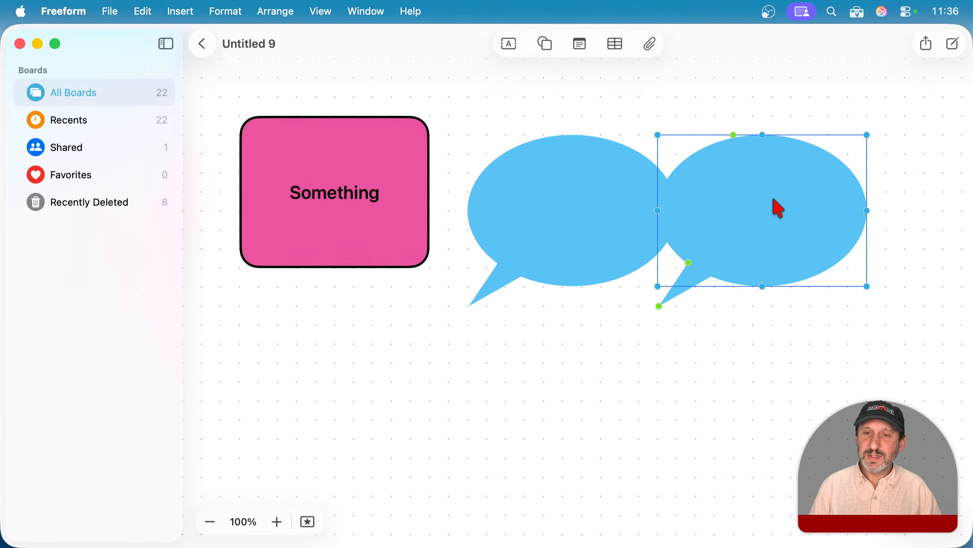
double_click(721, 197)
type("dsfsdfs")
left_click(826, 122)
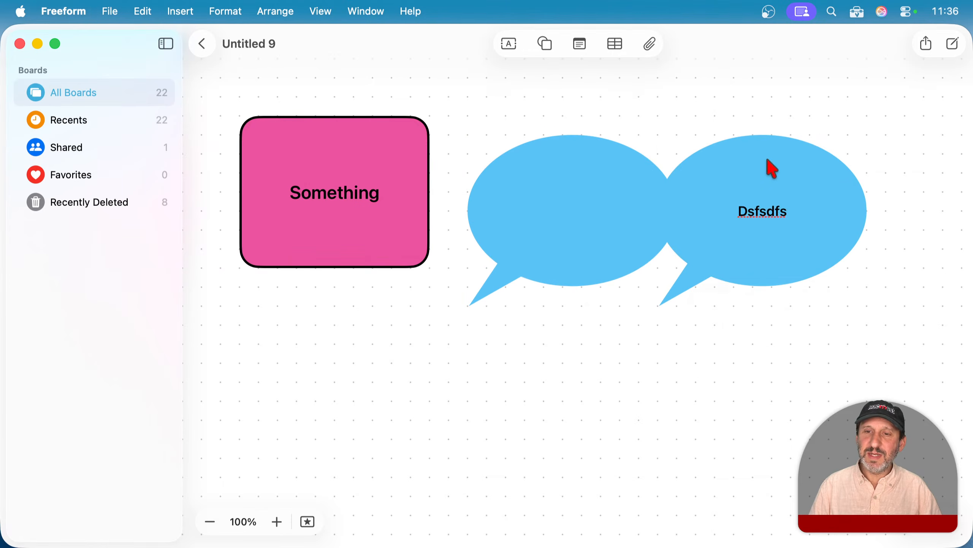
- Delete both speech bubbles and the pink "Something" shape from the board
left_click(769, 164)
key("Delete")
left_click(632, 192)
key("Delete")
left_click(393, 174)
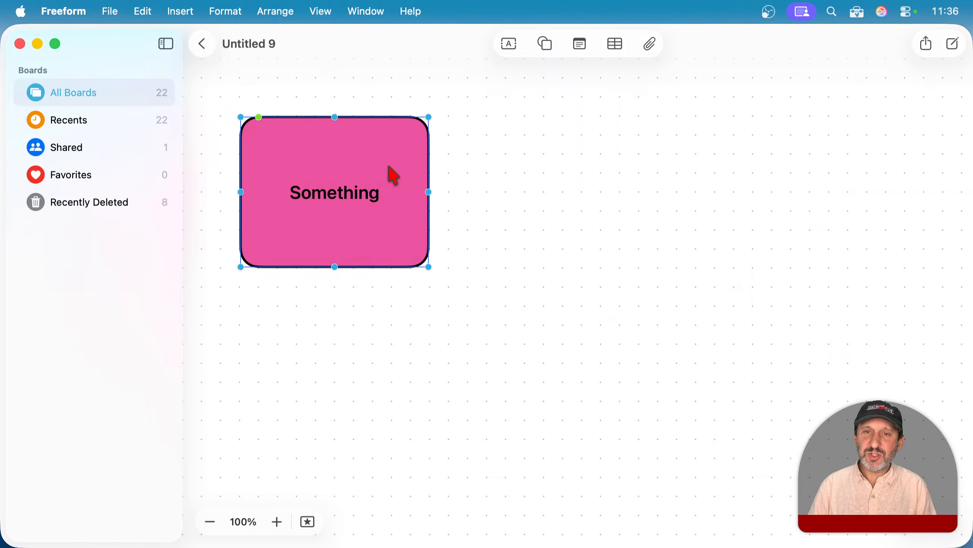
key("Delete")
- Browse the Nature and Food shapes, insert the apple and enlarge it to about one and a half times its size
left_click(546, 45)
left_click(441, 189)
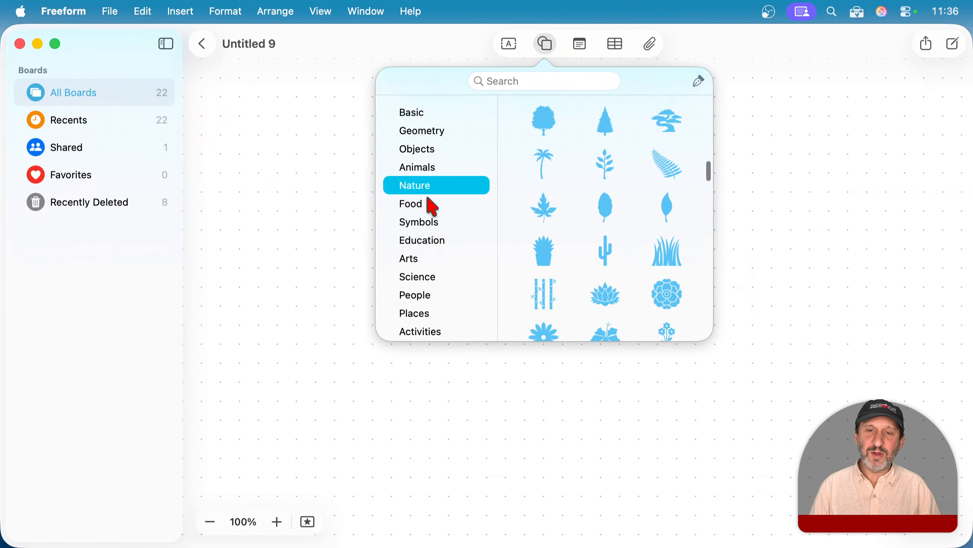
left_click(431, 207)
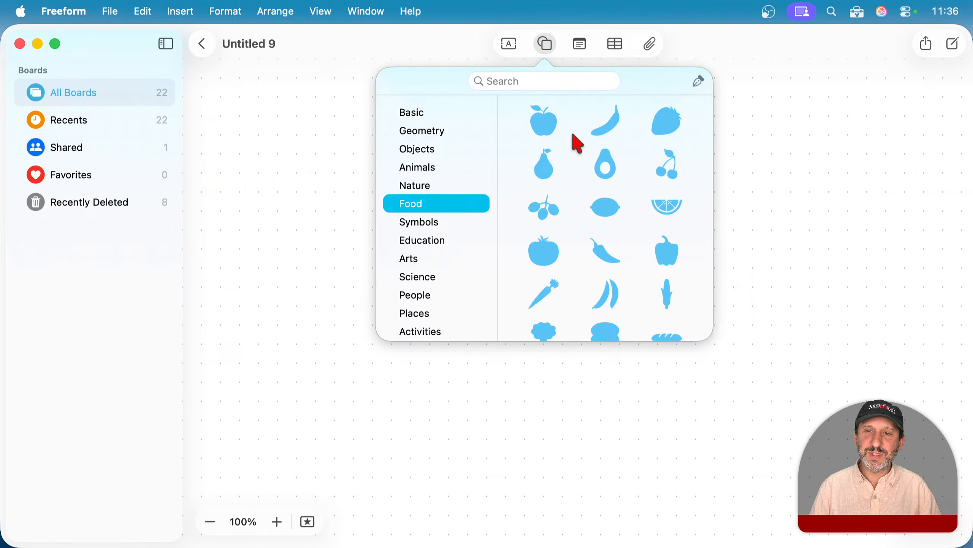
left_click(544, 127)
left_click_drag(578, 300, 483, 238)
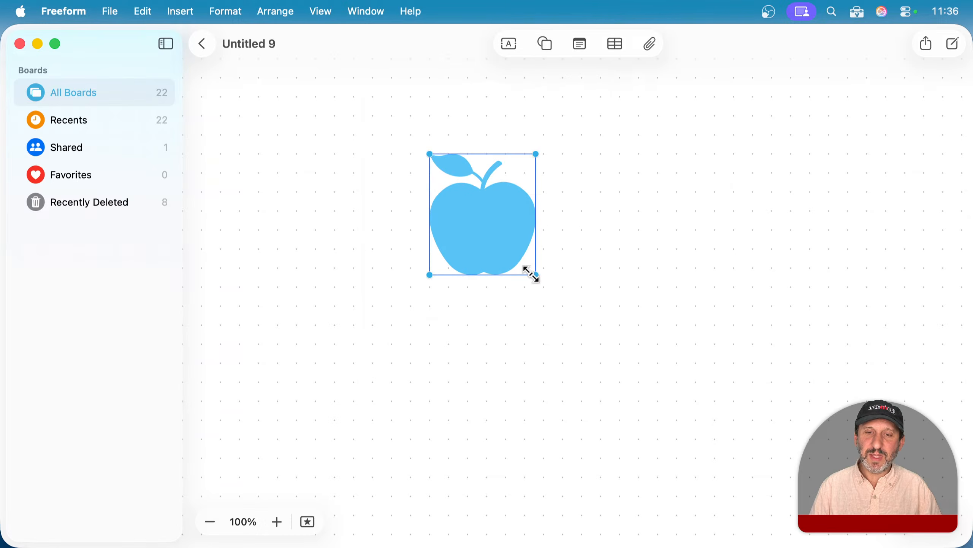
left_click_drag(536, 275, 597, 341)
- Add the text "fgsdfgdf" inside the apple shape
double_click(513, 268)
type("fg")
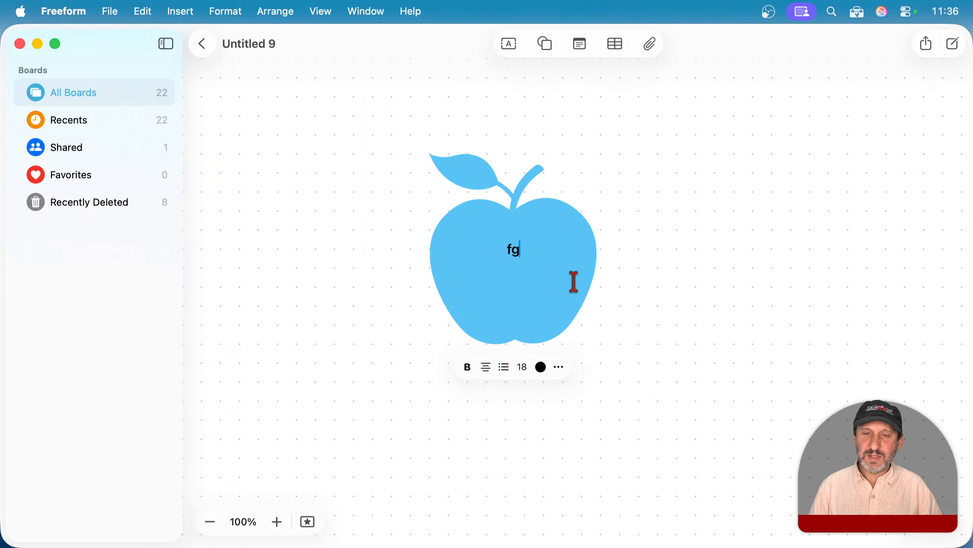
type("sdfgdf")
left_click(656, 265)
- Change the apple shape containing the text to the lemon shape from the Food category
left_click(561, 247)
right_click(563, 249)
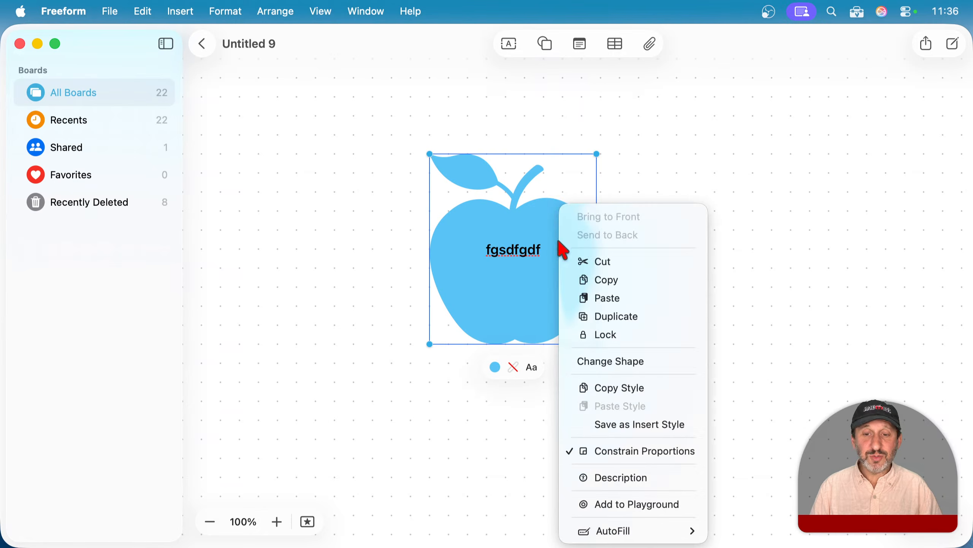
left_click(611, 363)
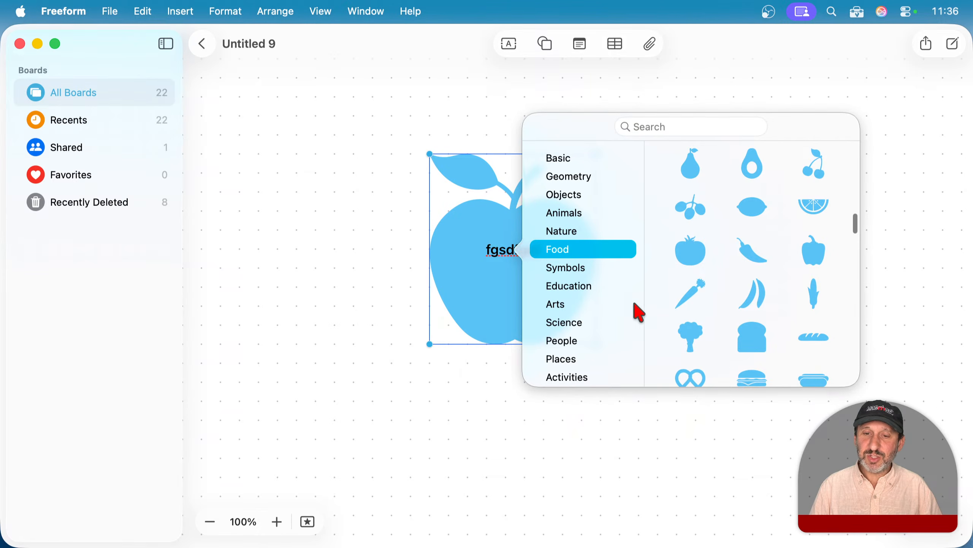
left_click(751, 211)
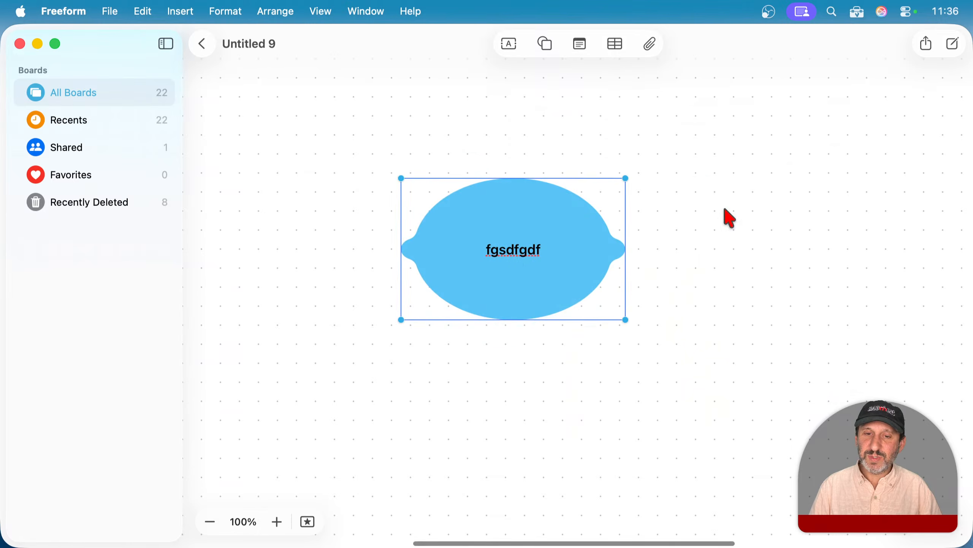
- Make the lemon shape editable and move its top middle point down to the shape's centre, forming a concave upper edge
right_click(513, 257)
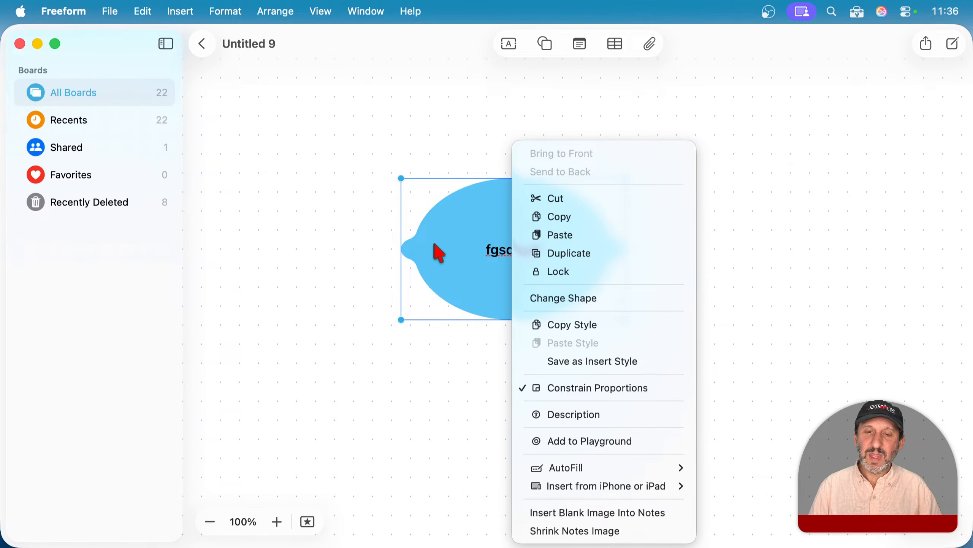
left_click(235, 12)
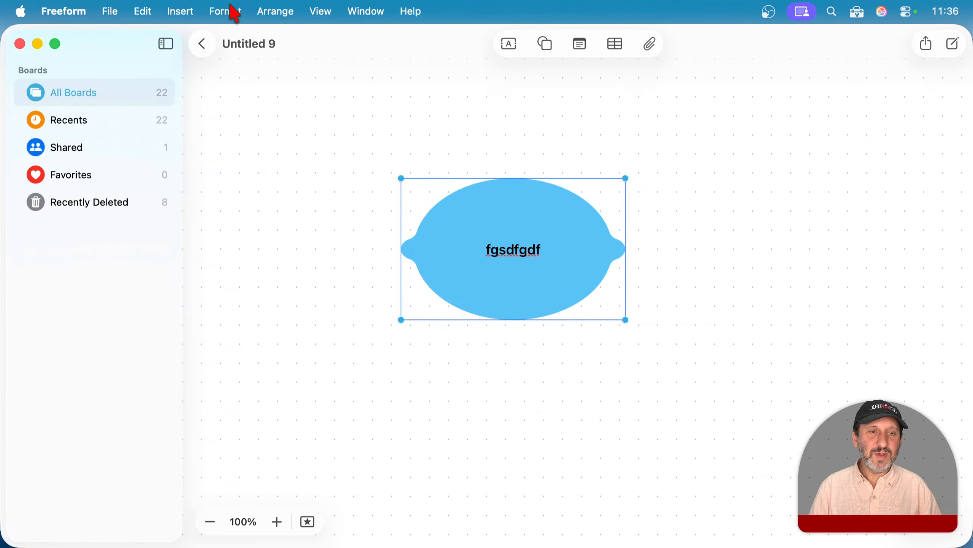
left_click(232, 9)
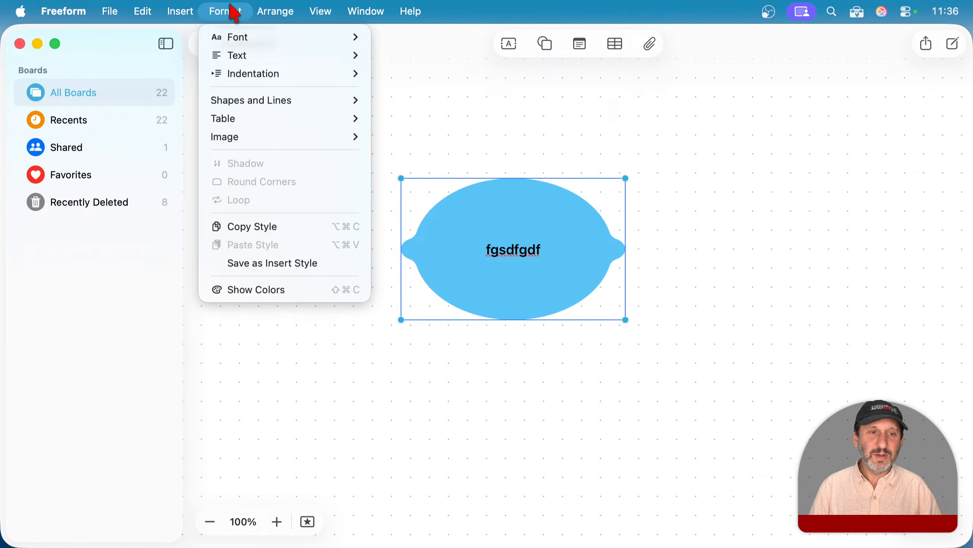
mouse_move(265, 106)
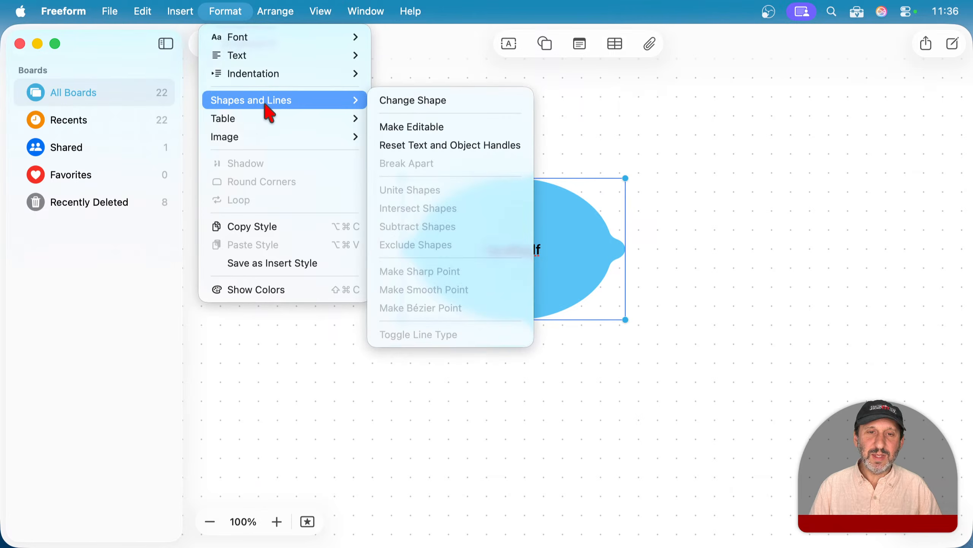
left_click(402, 125)
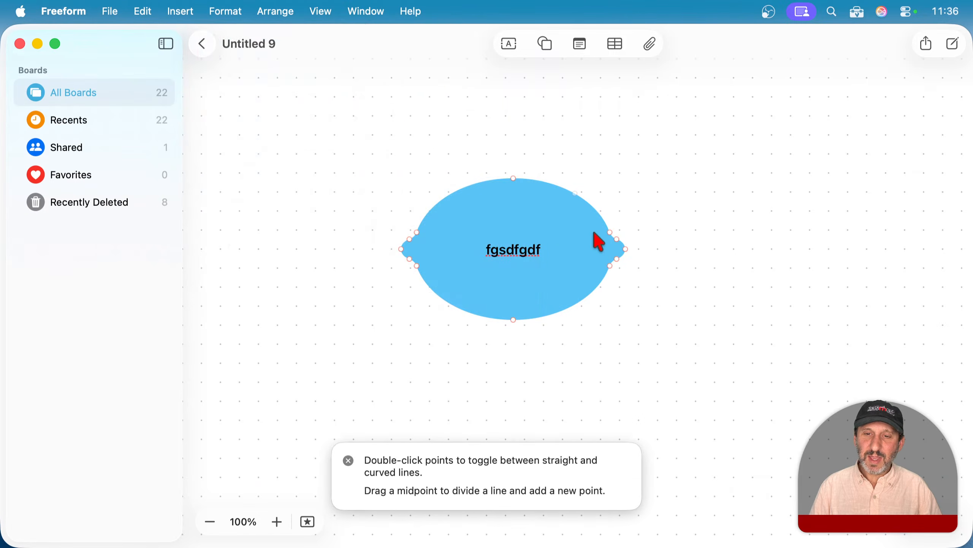
left_click_drag(512, 177, 509, 247)
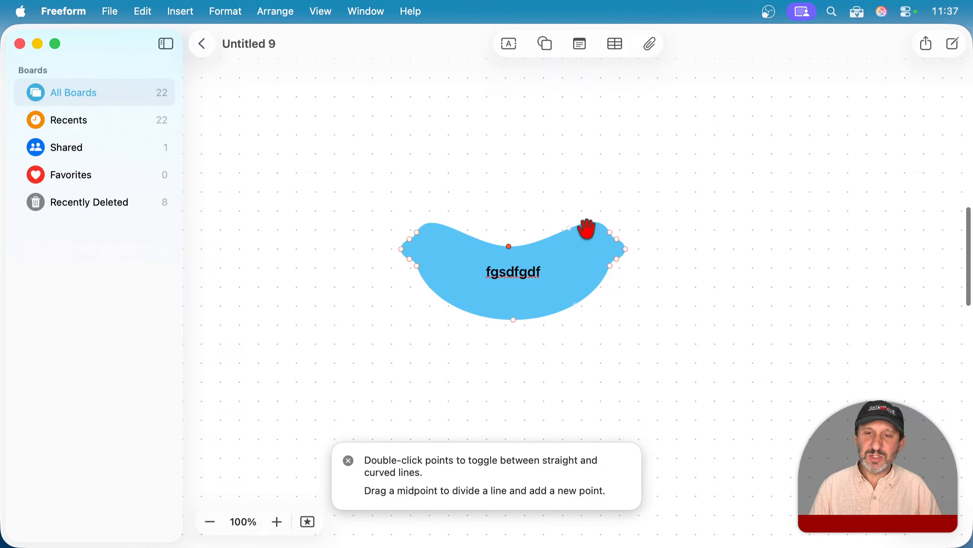
- Finish editing the points and delete the reshaped lemon from the board
key("Escape")
left_click(572, 261)
key("Delete")
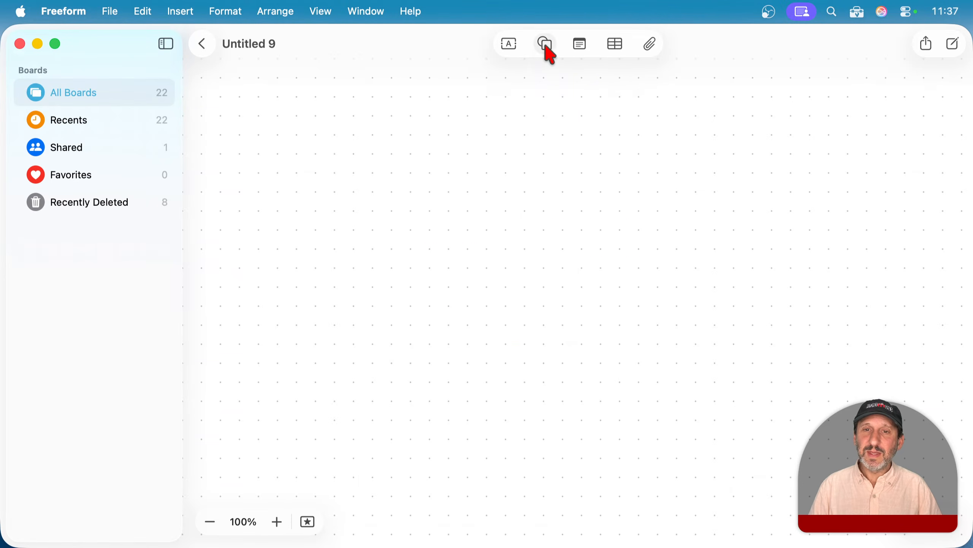
- Insert a sticky note in the board's upper-left area and enlarge it to about 1.75 times its width and 1.25 times its height
left_click(581, 49)
left_click_drag(589, 316, 404, 194)
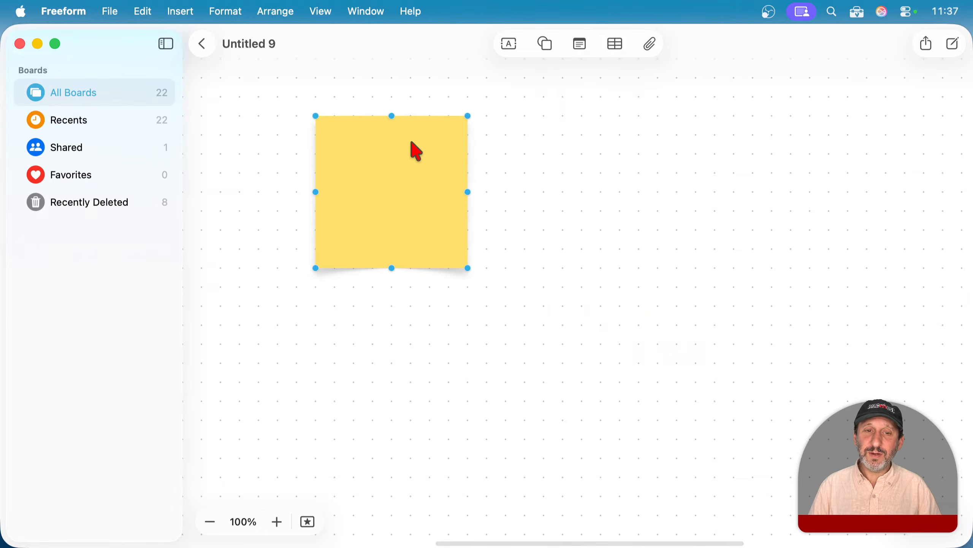
left_click_drag(469, 269, 583, 306)
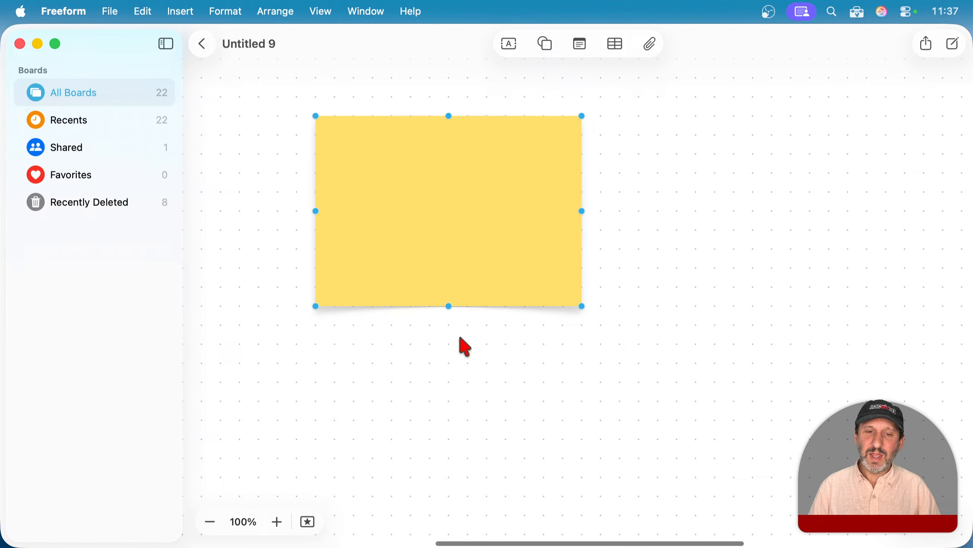
- Colour the sticky note orange and add the text "fgdfgfdg" to it
left_click(440, 330)
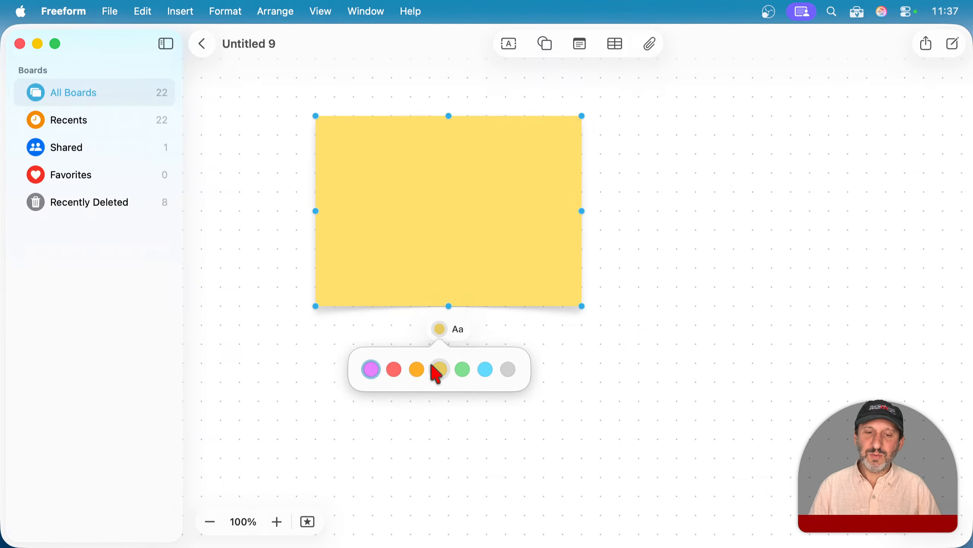
left_click(418, 370)
left_click(438, 219)
type("f")
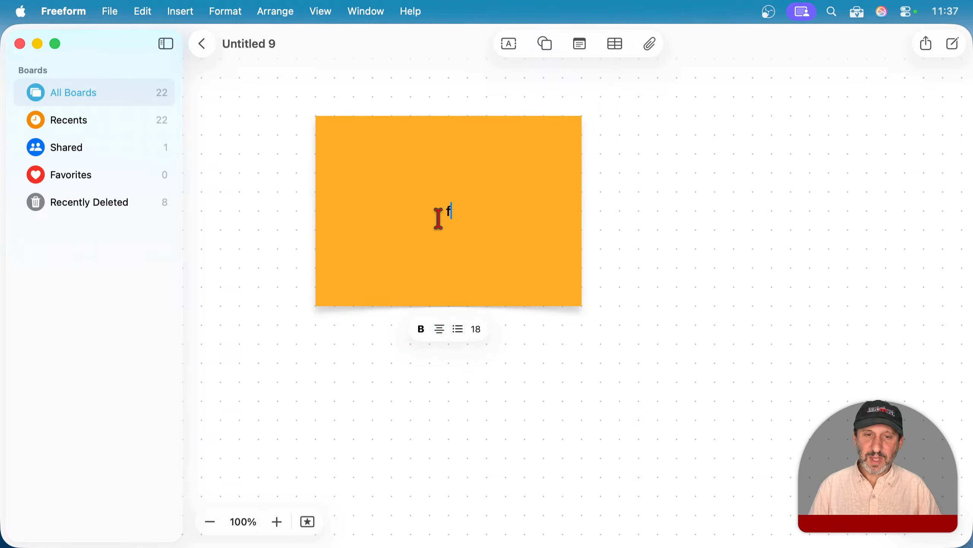
type("gdfgfdg")
- Delete the orange sticky note from the board
key("Escape")
key("BackSpace")
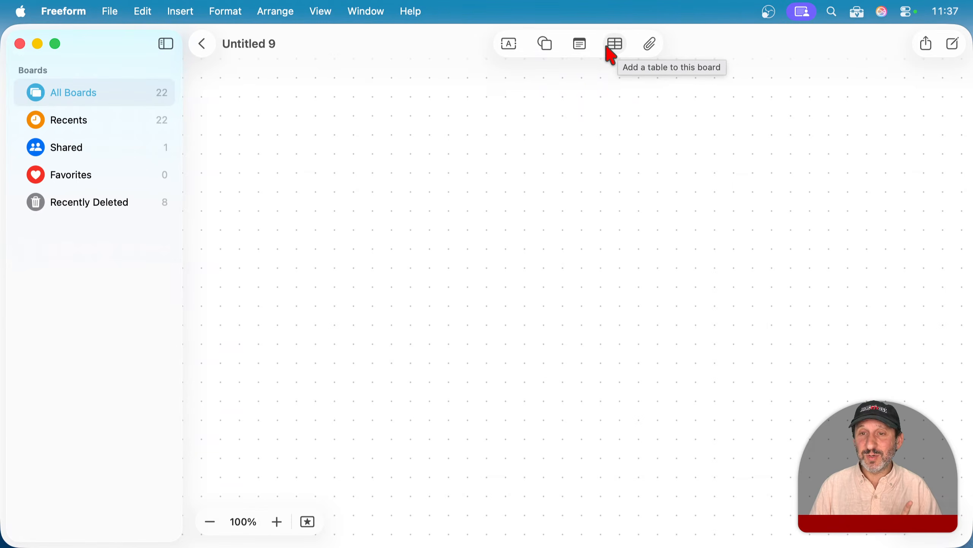
- Insert the zebra photo from the photo library onto the board
left_click(650, 46)
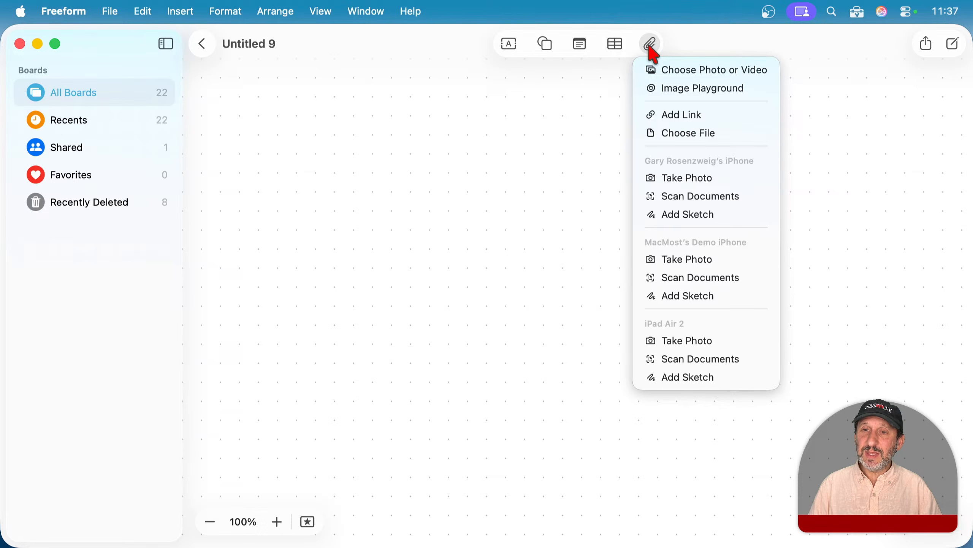
left_click(686, 73)
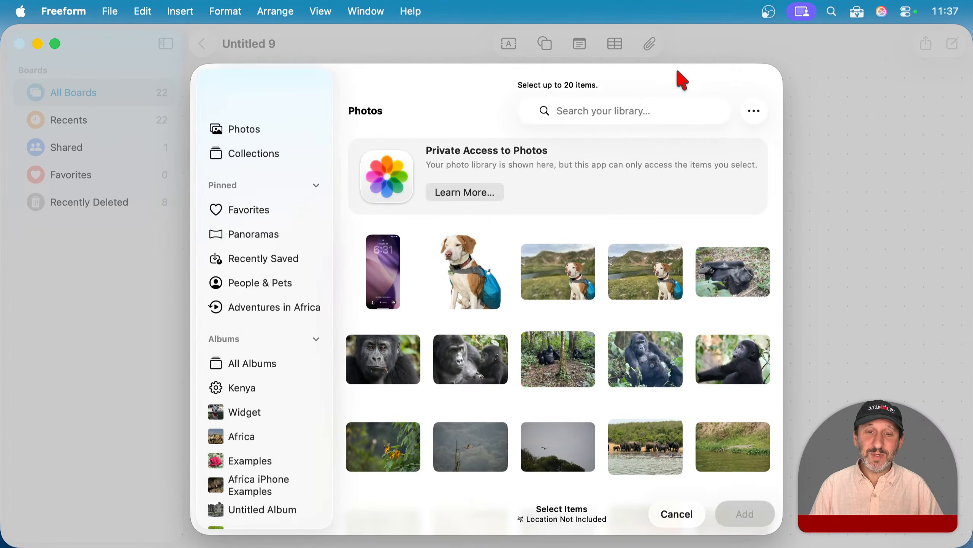
scroll(529, 379, "down", 5)
scroll(529, 381, "down", 10)
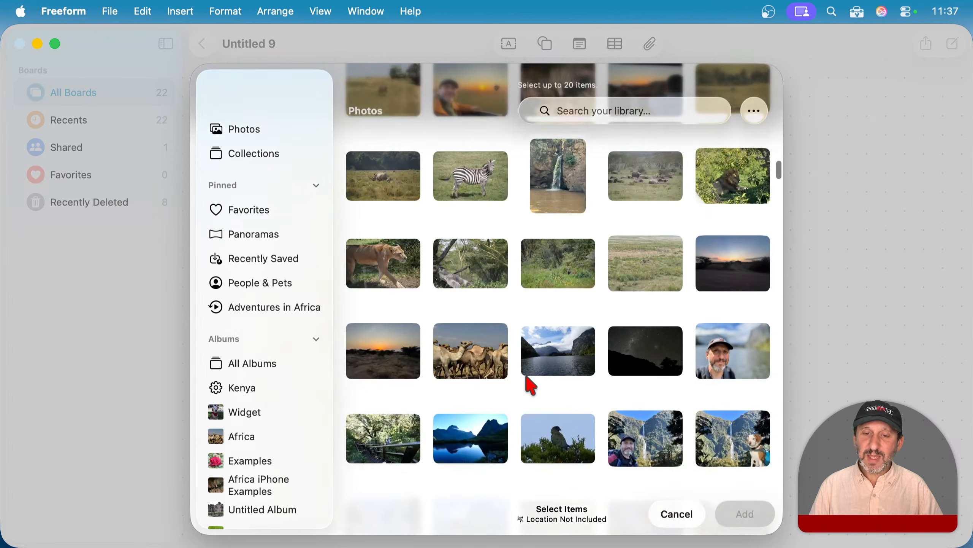
left_click(489, 183)
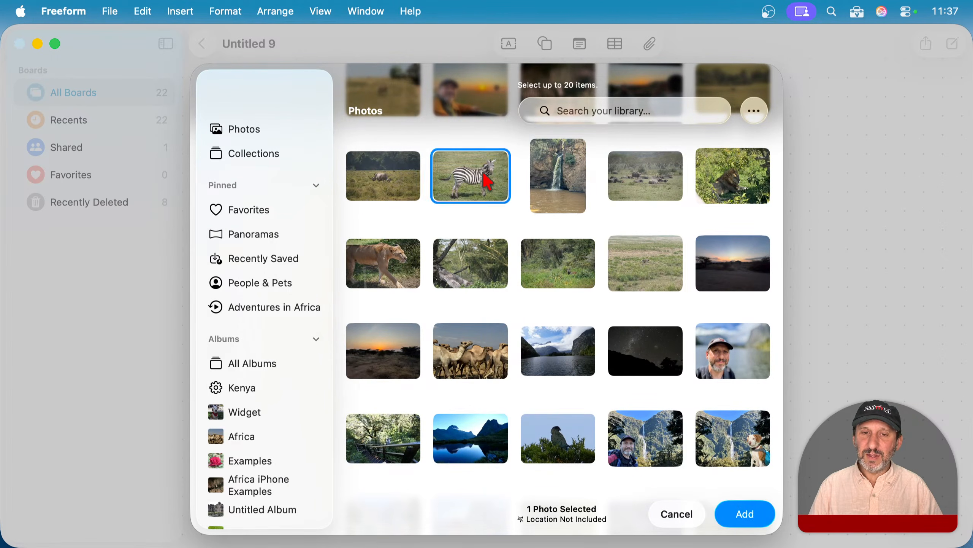
left_click(743, 514)
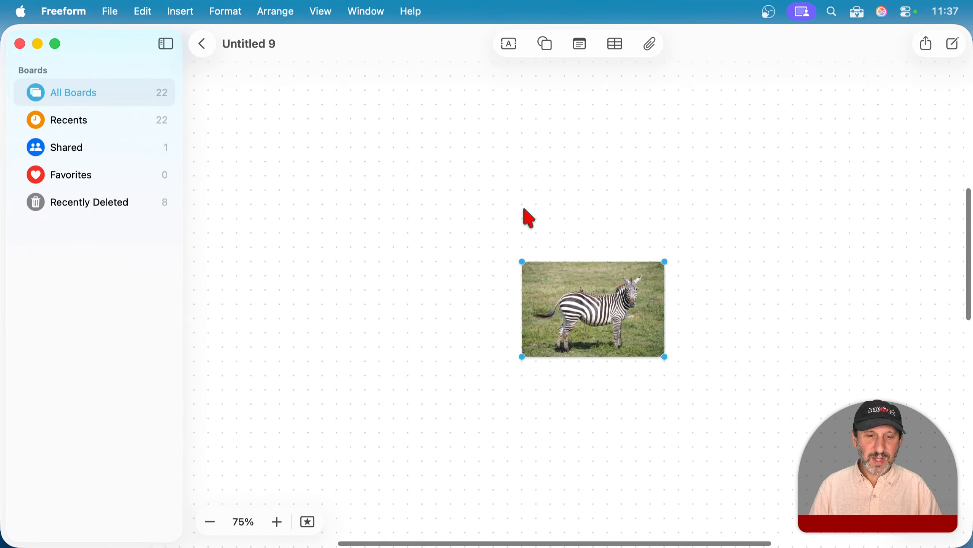
- Enlarge the zebra photo to about twice its size and place it in the board's upper-left area
left_click_drag(581, 282, 451, 200)
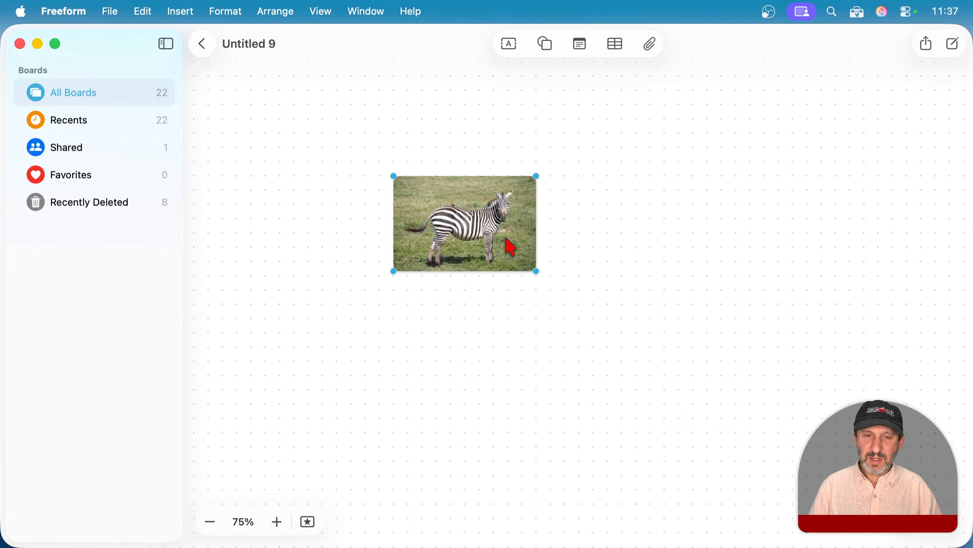
left_click_drag(534, 269, 682, 343)
left_click_drag(581, 291, 455, 238)
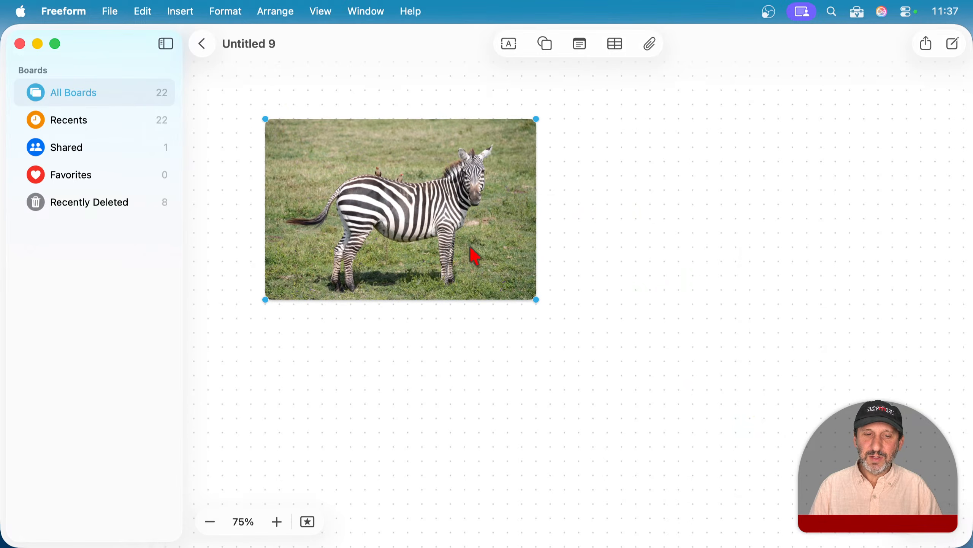
- Examine the zebra photo's image information and its replacement options
left_click(430, 234)
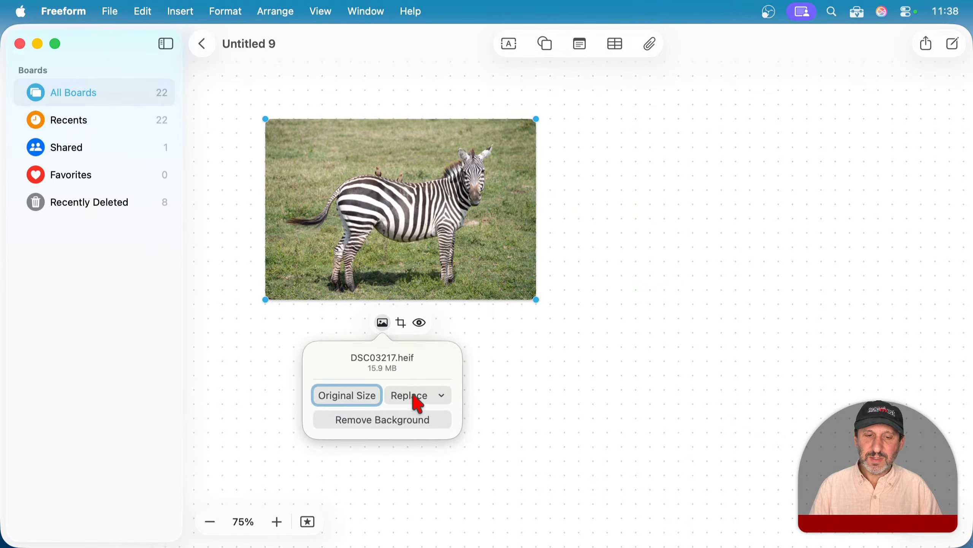
left_click(412, 398)
left_click(527, 348)
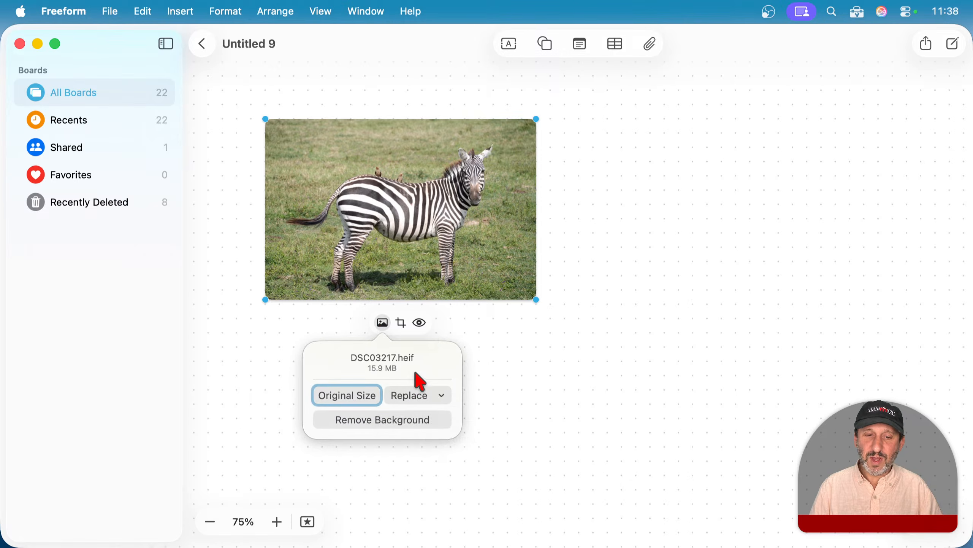
- Crop the zebra photo to the animal's body by scaling the image to about twice its size within the mask and repositioning it
left_click(401, 322)
left_click(401, 323)
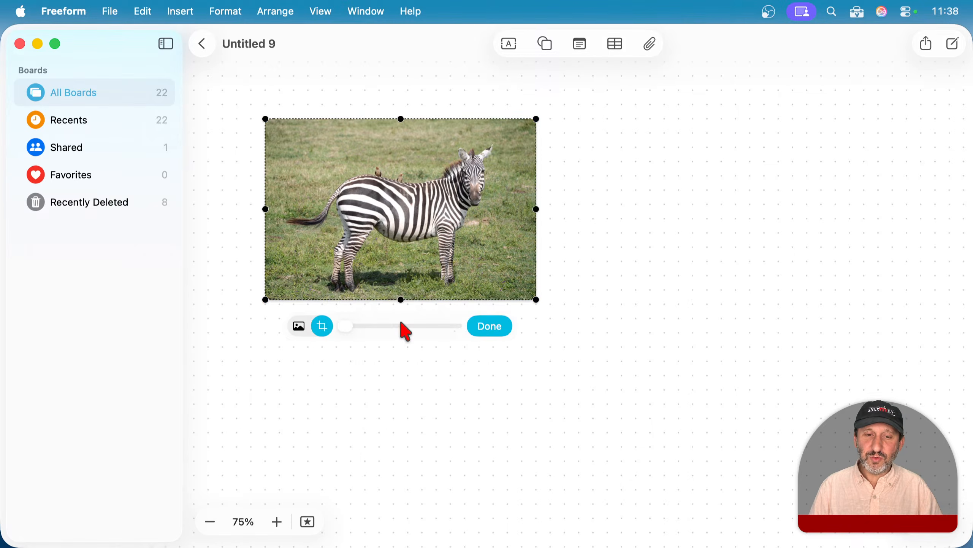
mouse_move(397, 293)
left_mouse_down()
mouse_move(397, 259)
mouse_move(395, 283)
mouse_move(483, 303)
mouse_move(403, 293)
left_mouse_up()
scroll(404, 198, "up", 5)
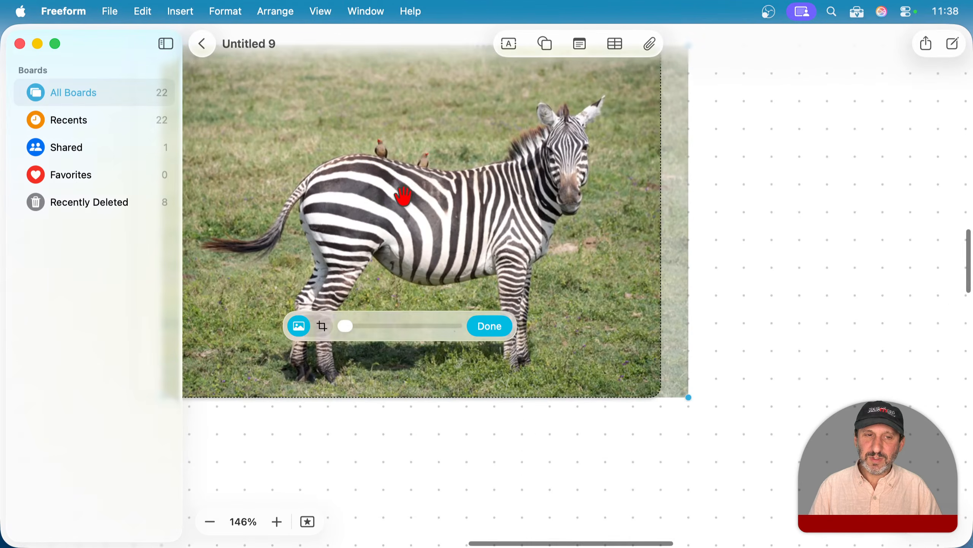
scroll(384, 203, "down", 3)
scroll(383, 203, "down", 4)
left_click_drag(345, 326, 393, 326)
left_click_drag(414, 243, 430, 287)
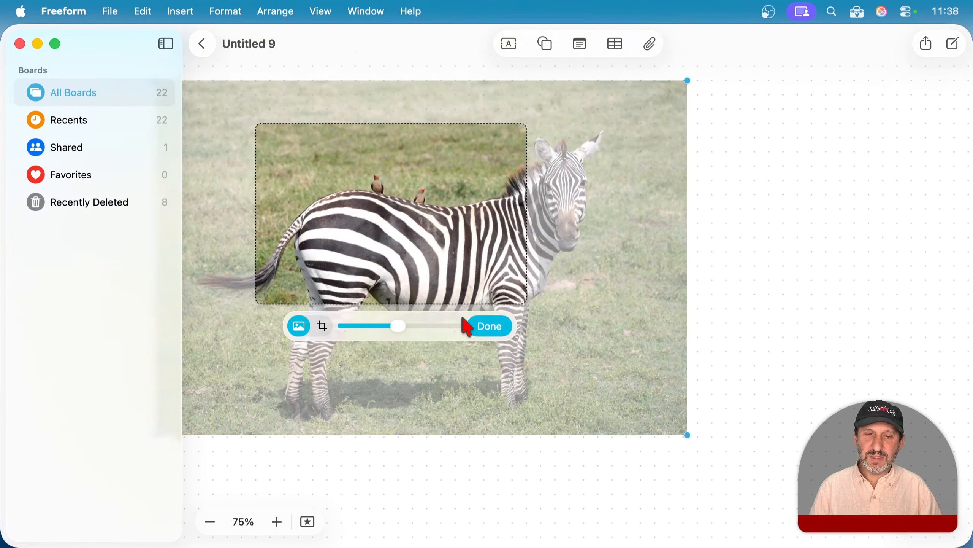
left_click(484, 329)
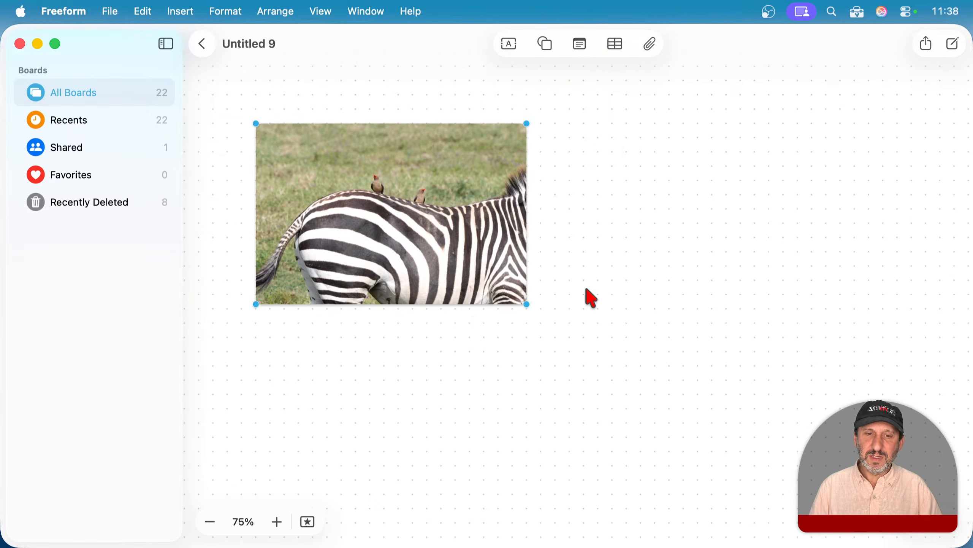
- Delete the cropped zebra photo from the board
left_click(462, 250)
key("BackSpace")
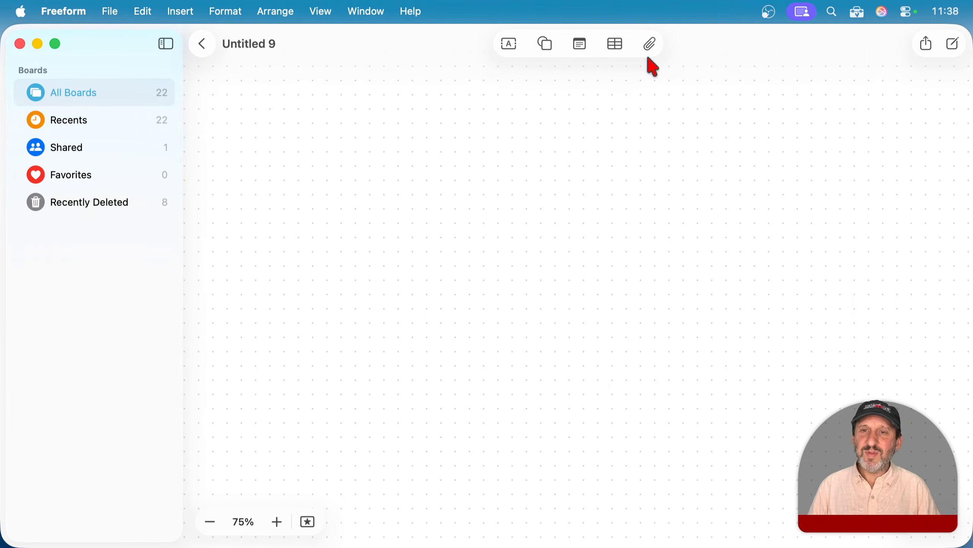
left_click(652, 45)
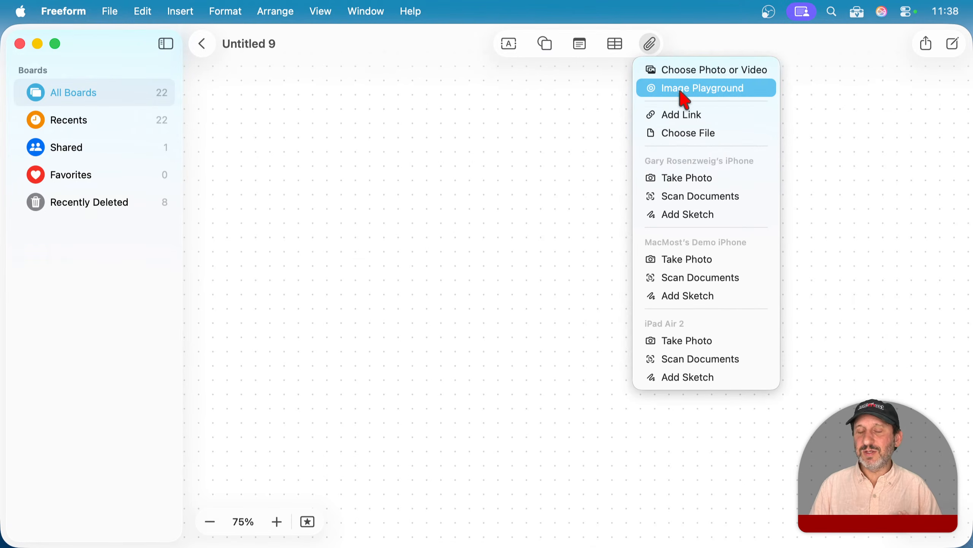
left_click(681, 120)
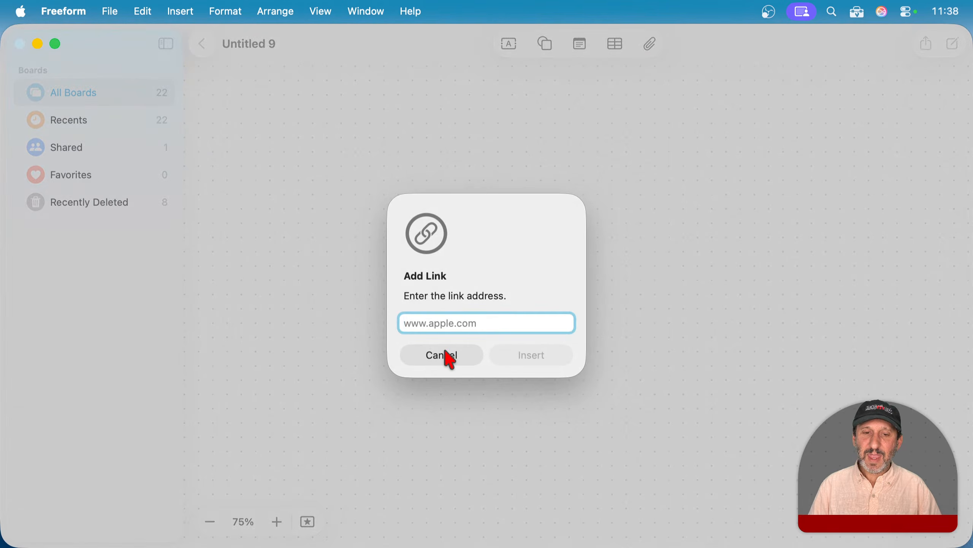
left_click(454, 353)
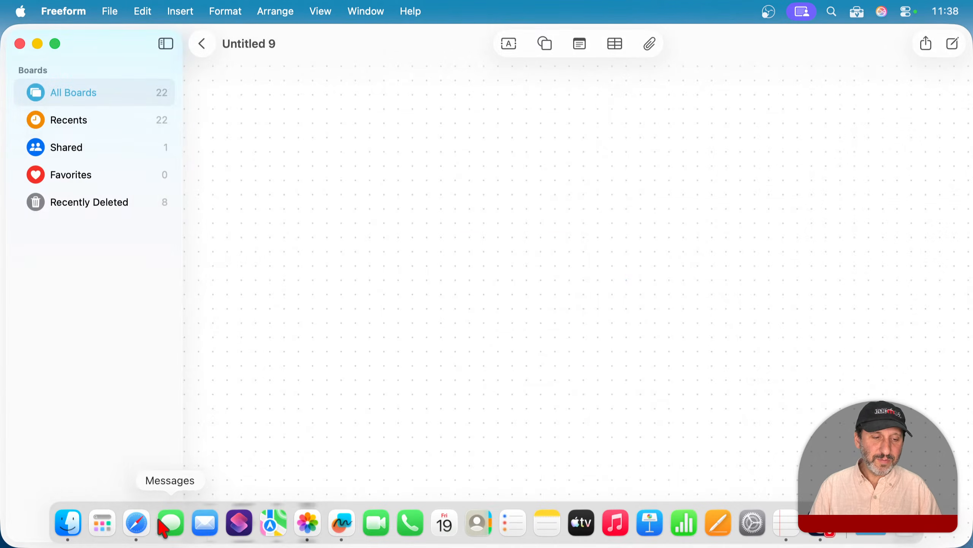
- Switch to Safari, open macmost.com in a new tab and select the page's full address
left_click(140, 523)
key("super+t")
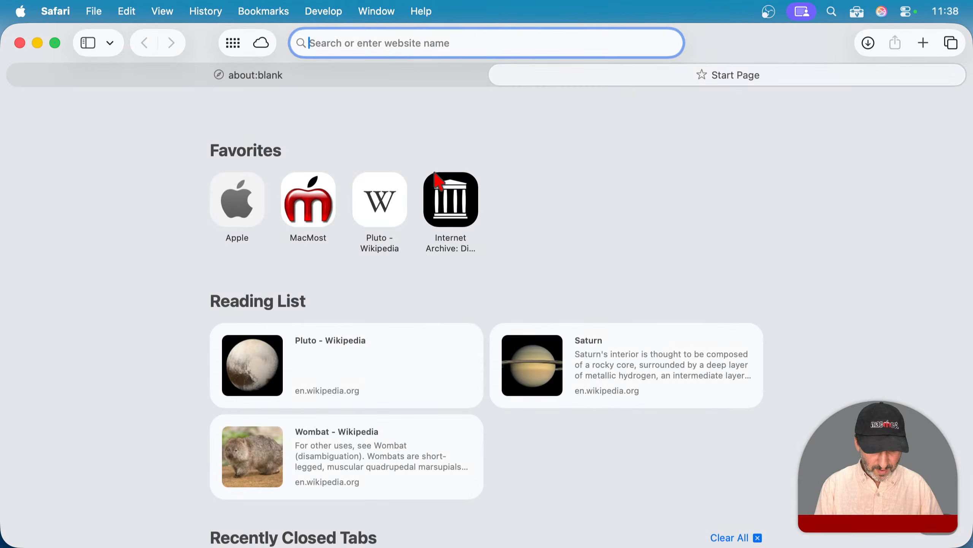
type("mac")
key("Return")
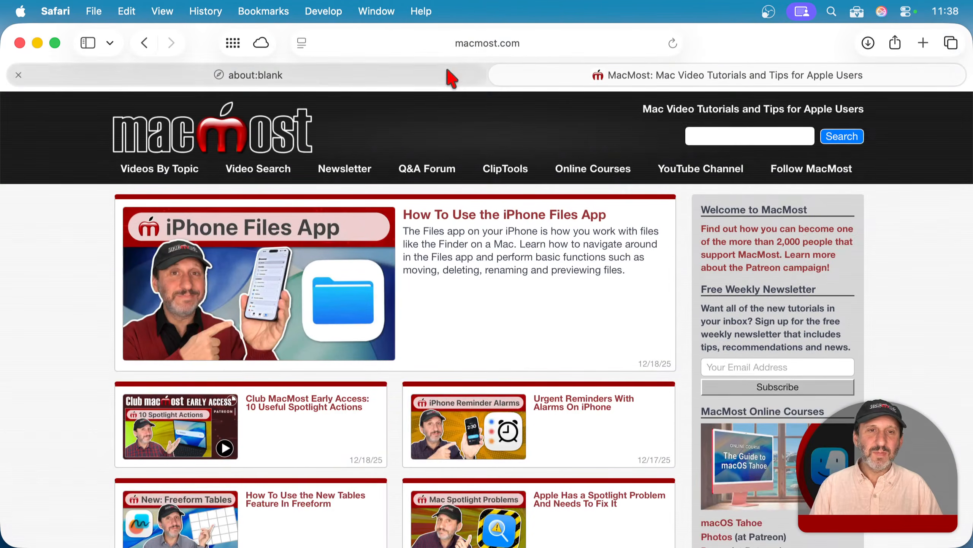
left_click(475, 45)
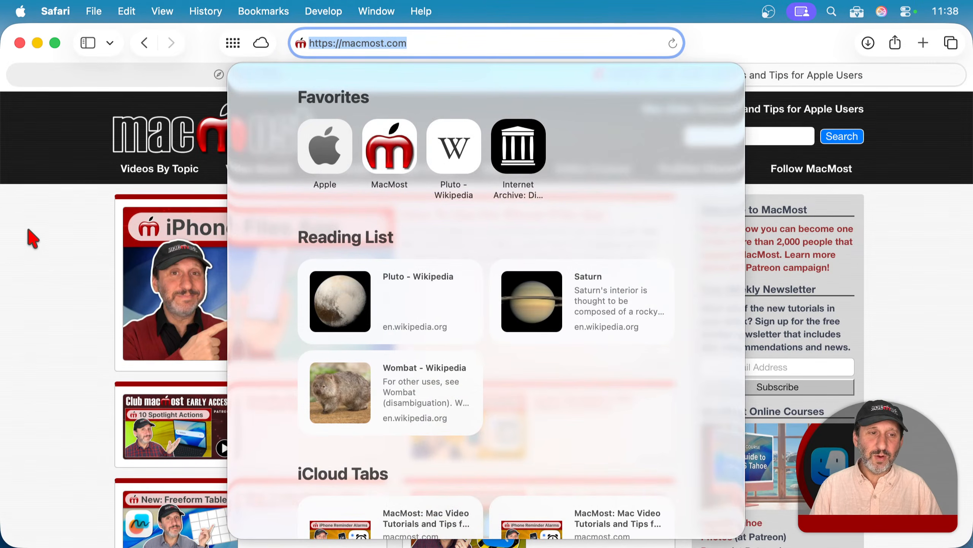
- Switch to Freeform and paste the copied macmost.com address onto the board as a web link preview
left_click(56, 226)
key("super+Tab")
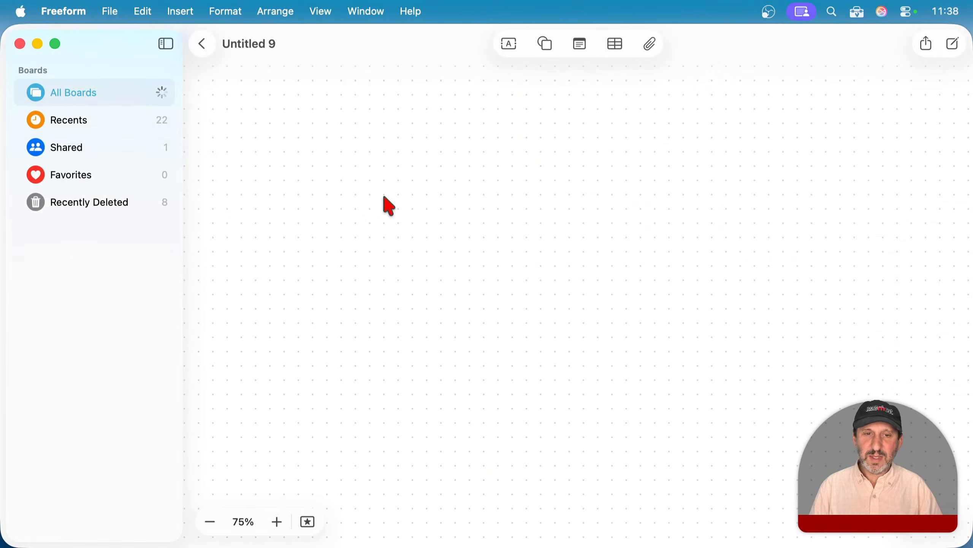
key("super+v")
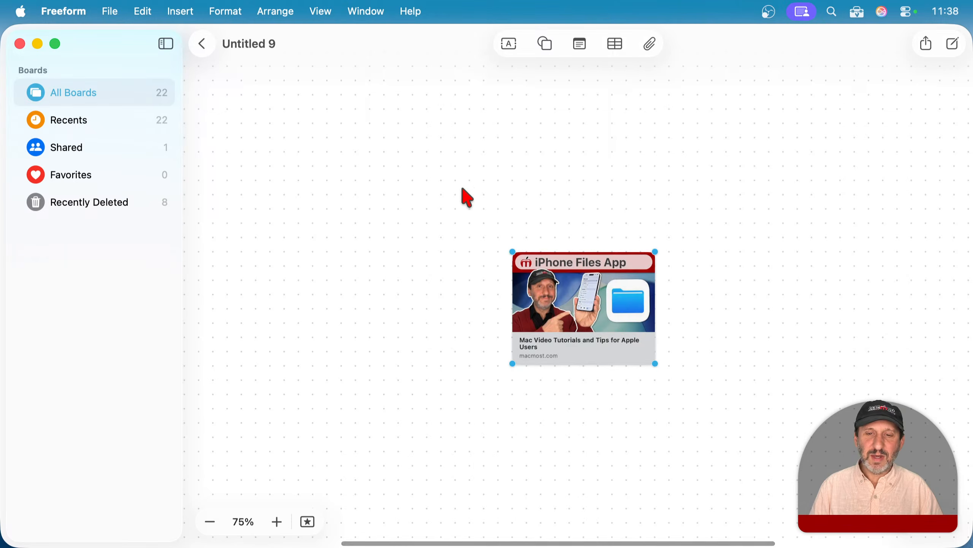
- Move the link preview toward the board's upper-left area, try enlarging it and undo the resize
left_click_drag(652, 343, 614, 293)
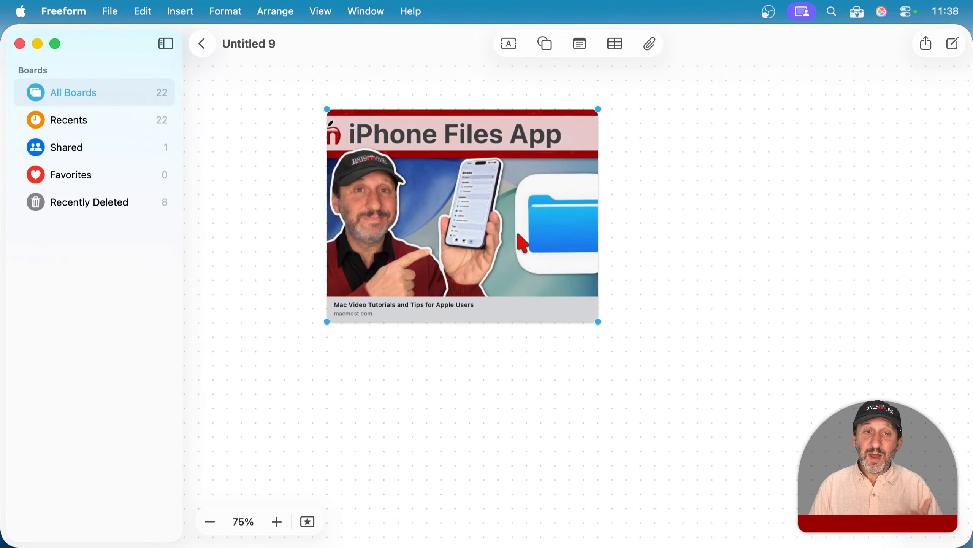
key("super+z")
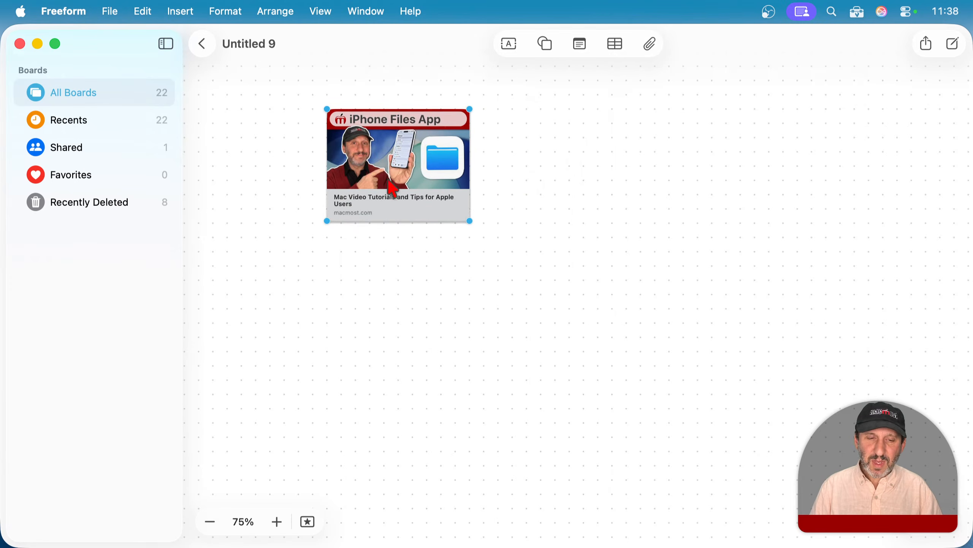
- Check the options available for the link preview, view its linked page in Safari and return to Freeform
right_click(398, 179)
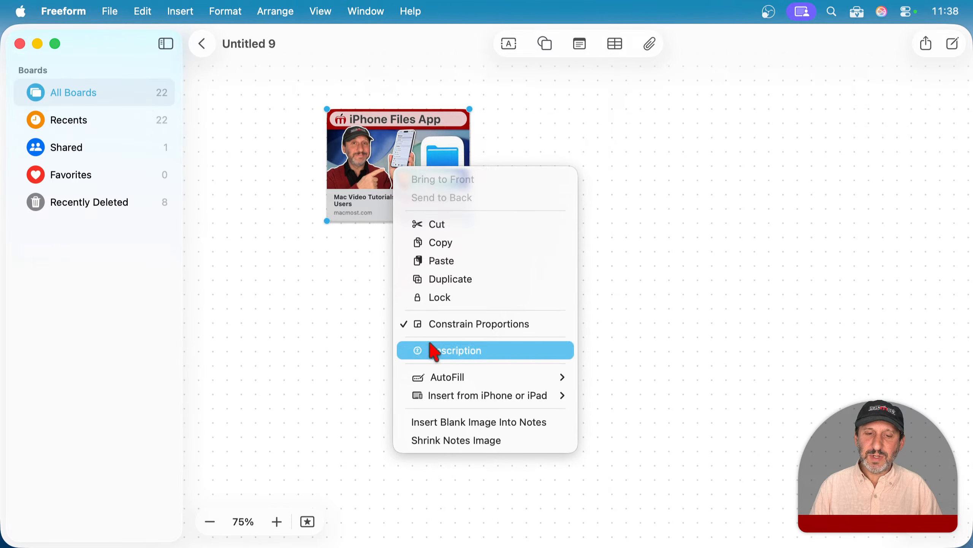
left_click(360, 267)
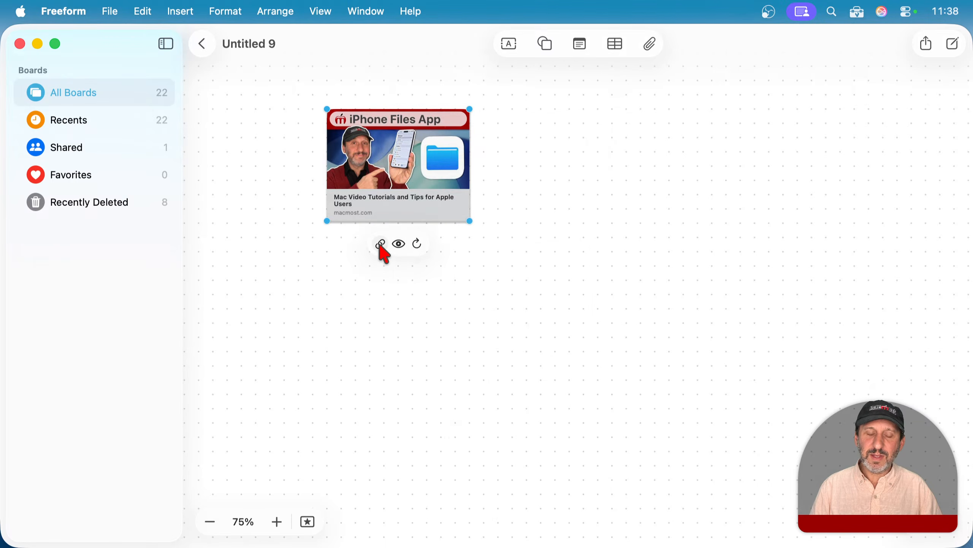
left_click(380, 244)
left_click(405, 249)
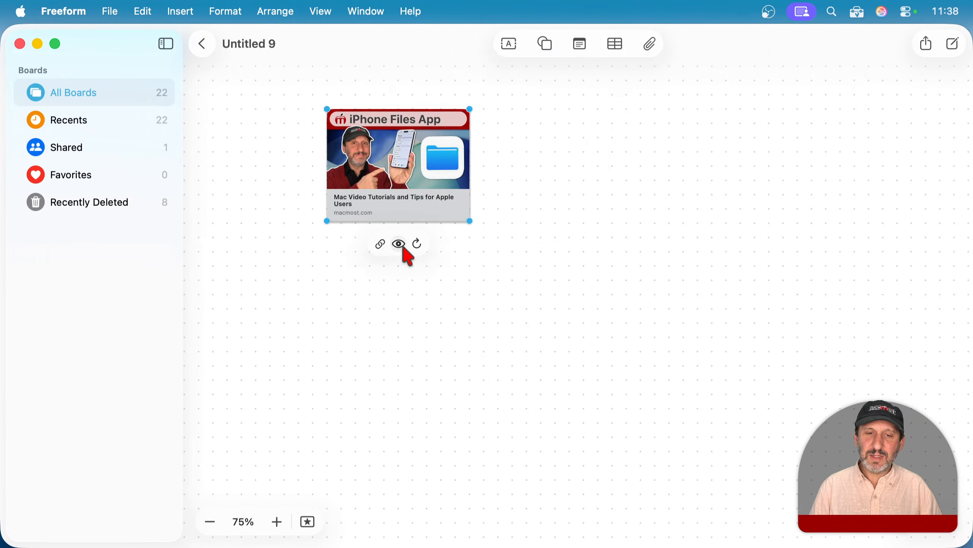
left_click(399, 247)
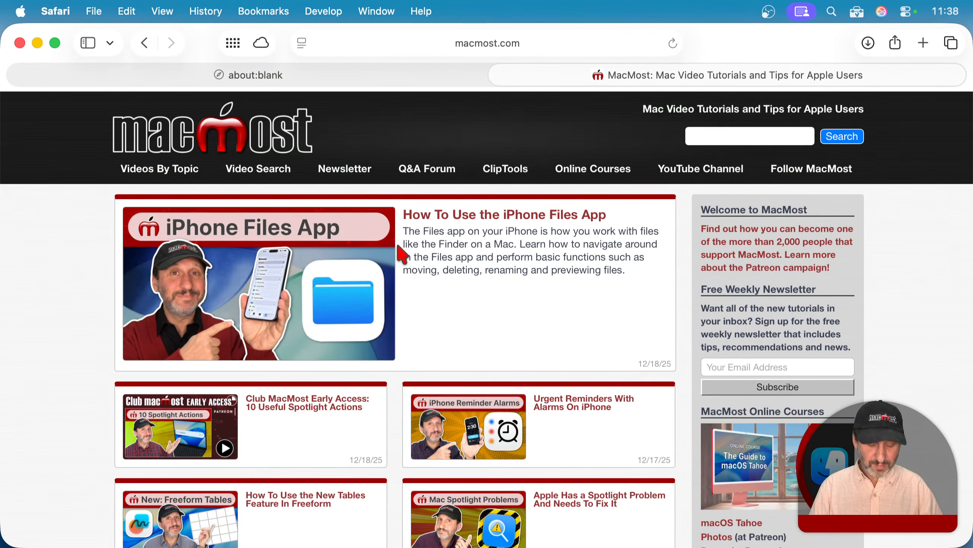
key("super+Tab")
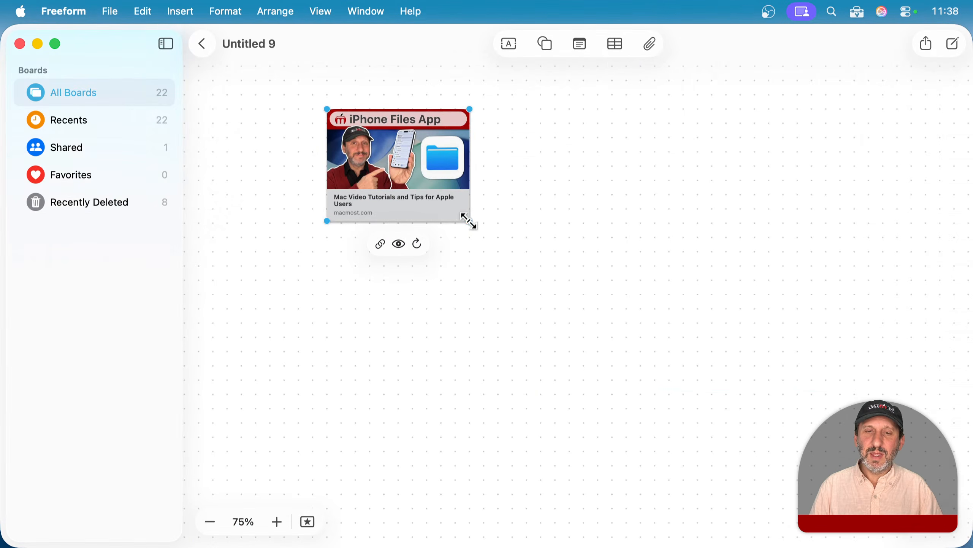
- Try a slightly larger size for the link preview, check its options and undo the resize
left_click_drag(470, 221, 510, 238)
right_click(462, 181)
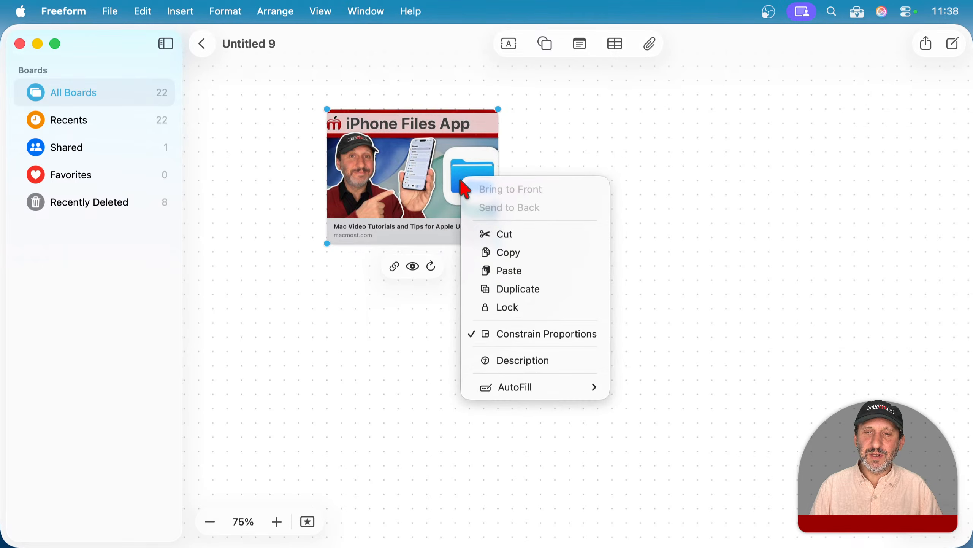
key("Escape")
key("super+z")
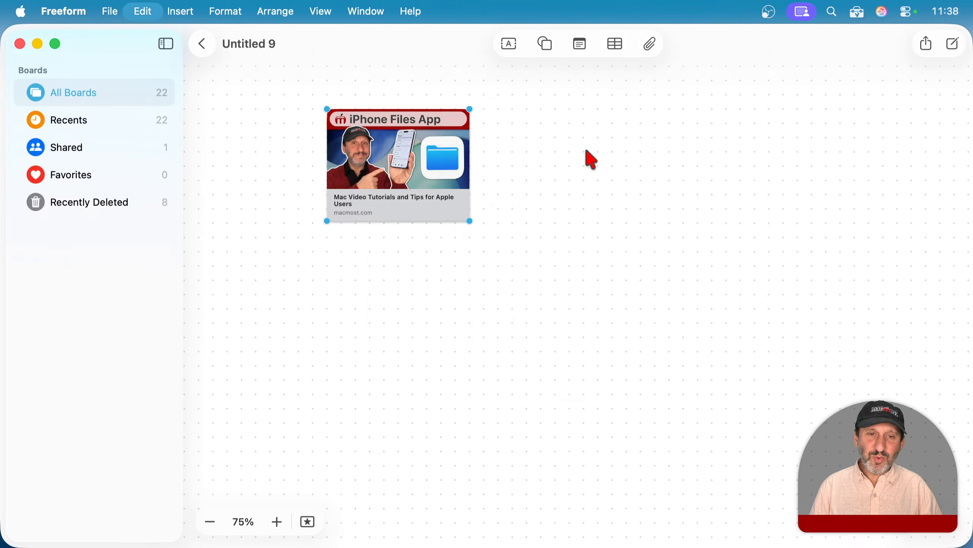
- Delete the macmost.com link preview from the board and look through the media and file insertion options
left_click_drag(370, 155, 327, 163)
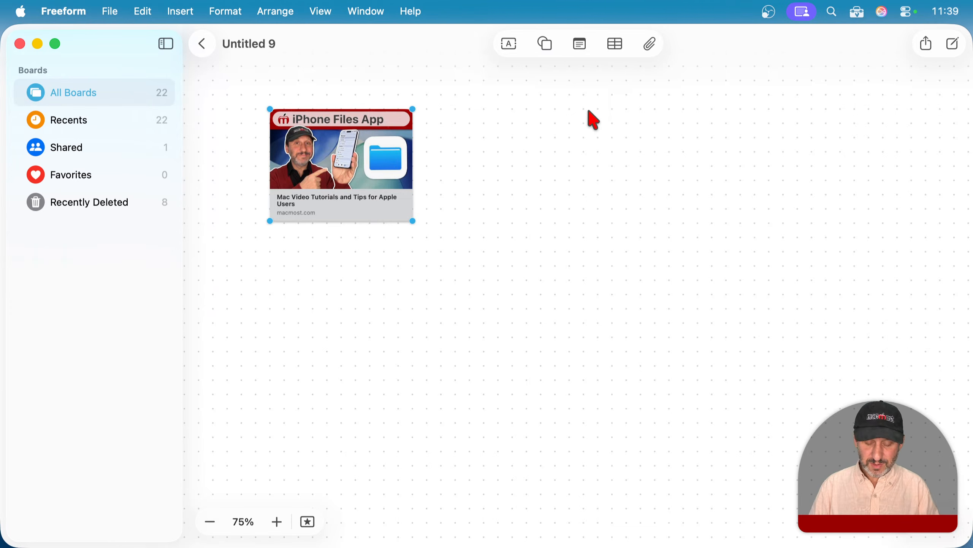
key("Delete")
left_click(651, 44)
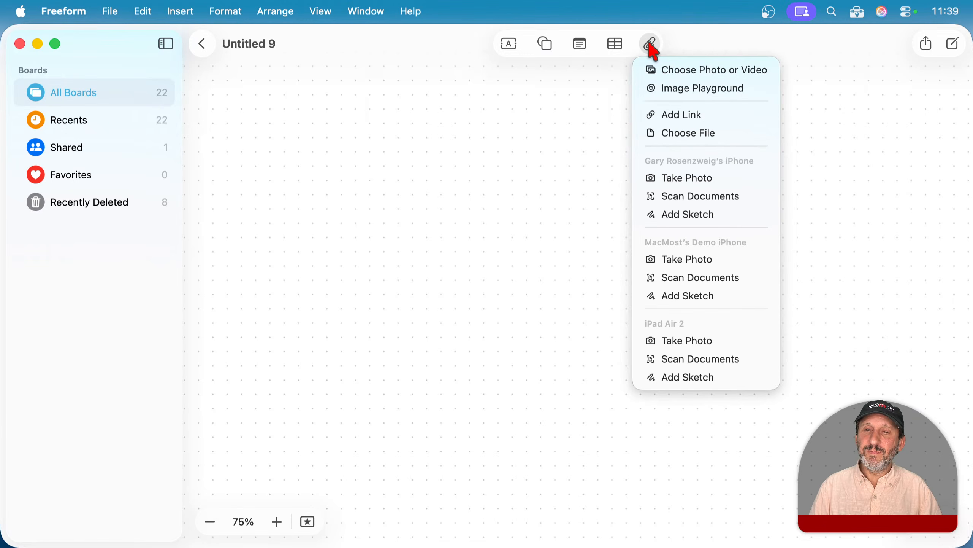
left_click(529, 209)
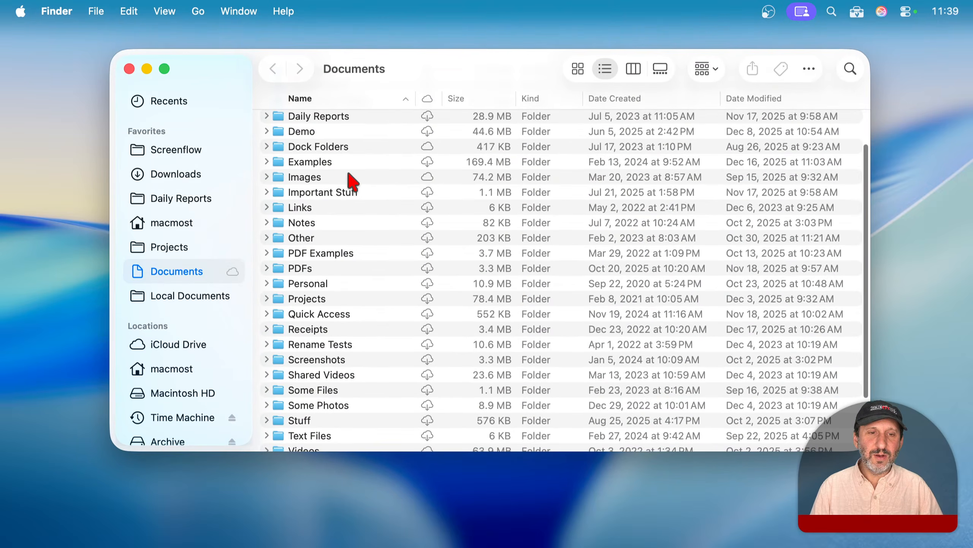
- Search the Documents folder in Finder for files of the kind Movie
left_click(849, 70)
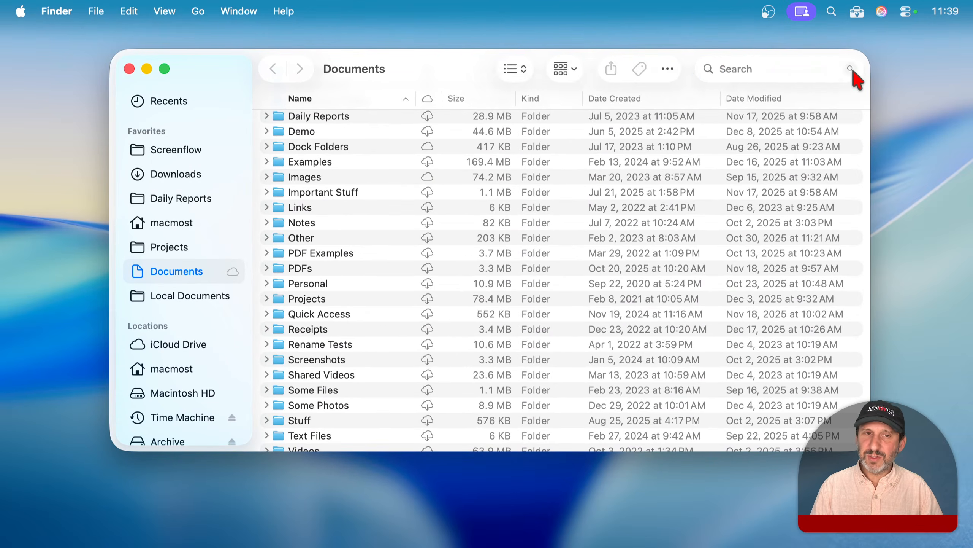
type("mov")
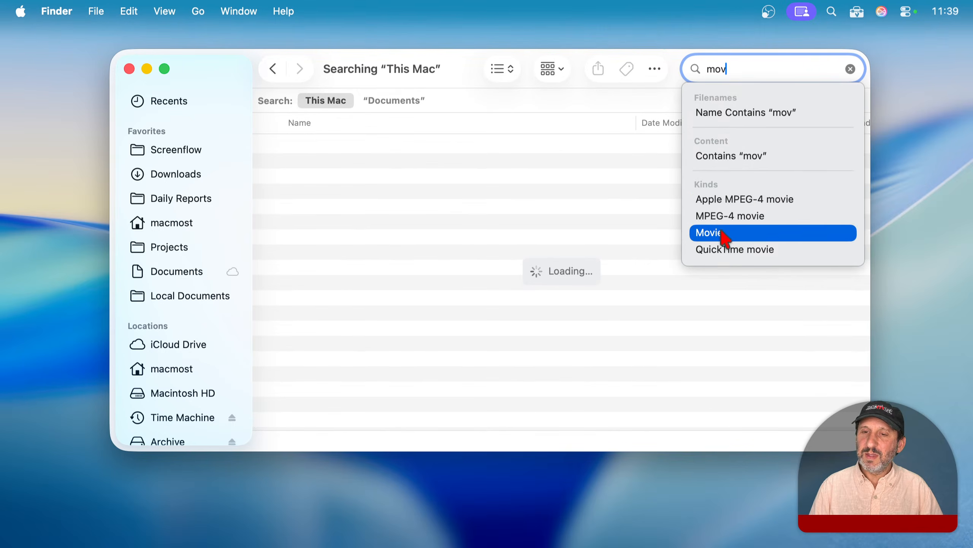
left_click(724, 233)
left_click(387, 102)
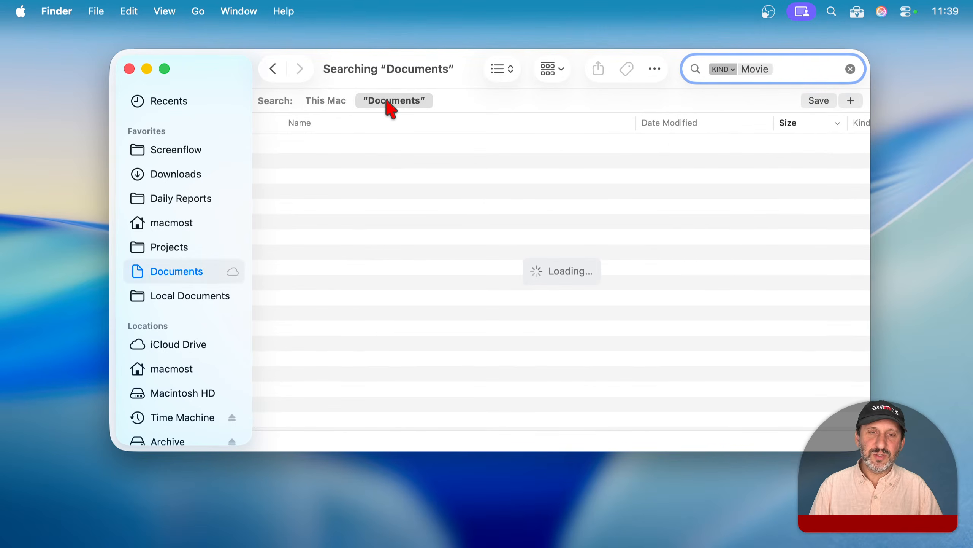
- Place the JackWalk.mp4 video from the Finder results onto the Untitled 9 board in Freeform
left_click(323, 177)
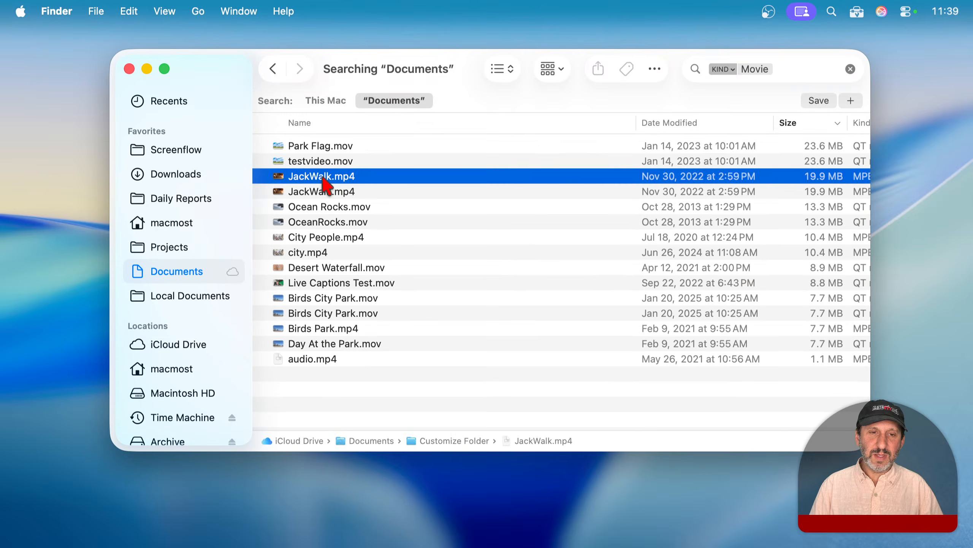
left_click_drag(326, 184, 403, 193)
key("super+Tab")
key("super+Tab")
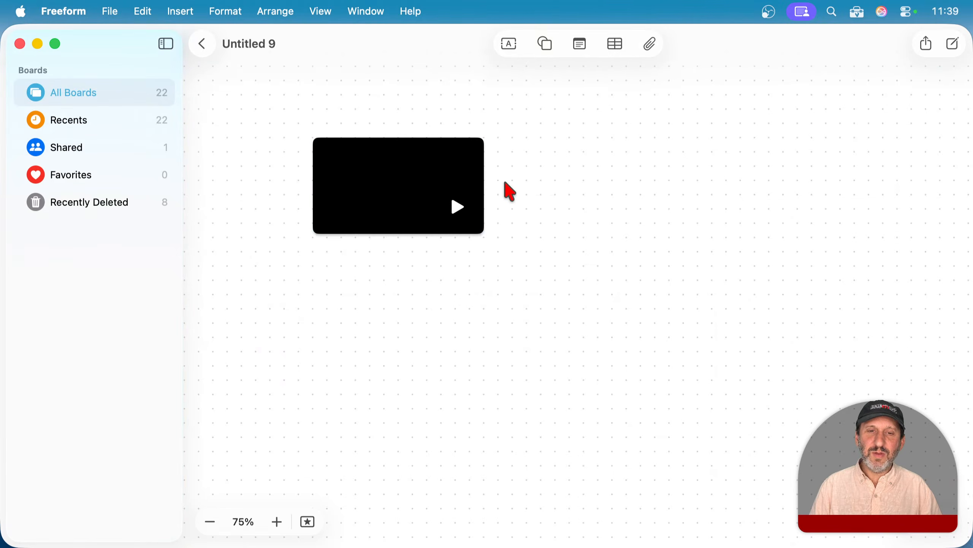
- Play the JackWalk video on the board and enlarge it to nearly twice its width
left_click(458, 209)
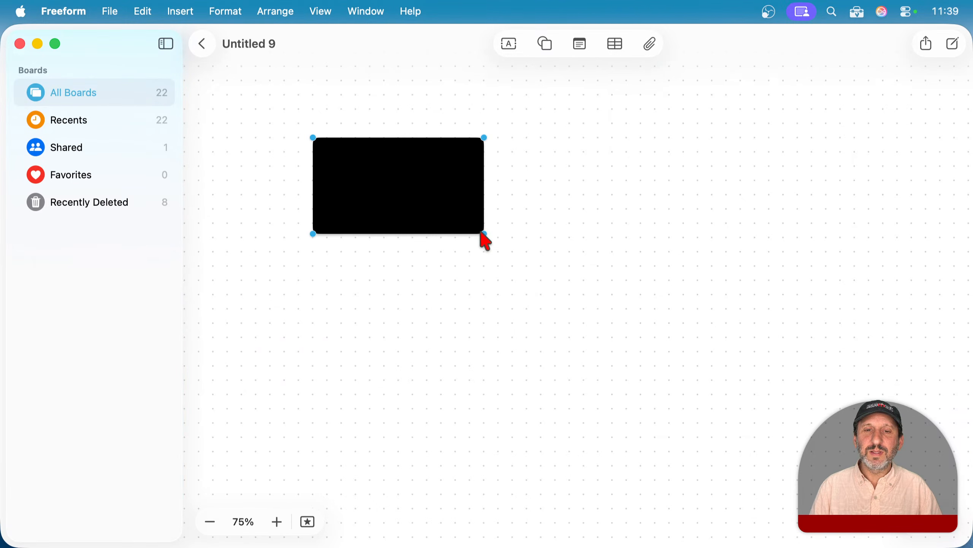
left_click_drag(484, 234, 601, 311)
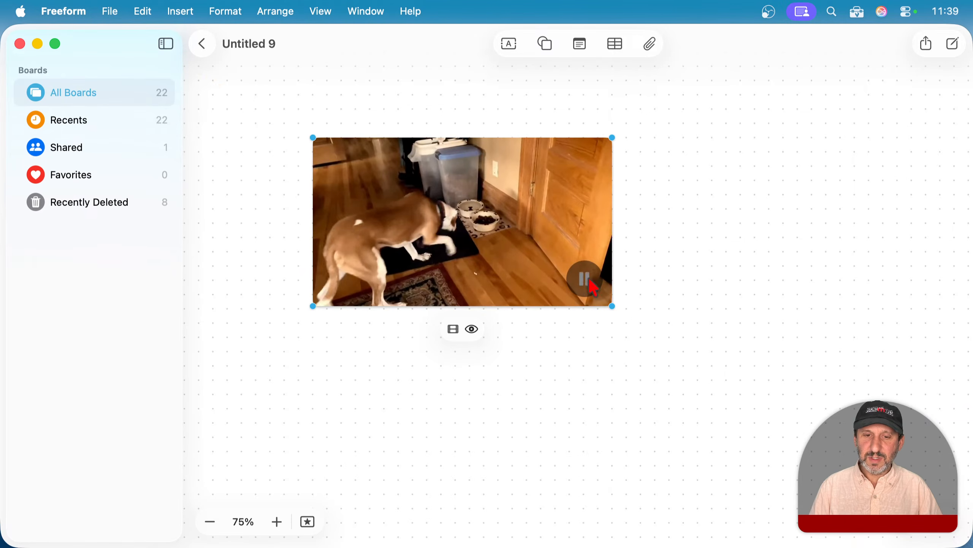
- Examine the video's file information together with its original size and replacement options
left_click(453, 328)
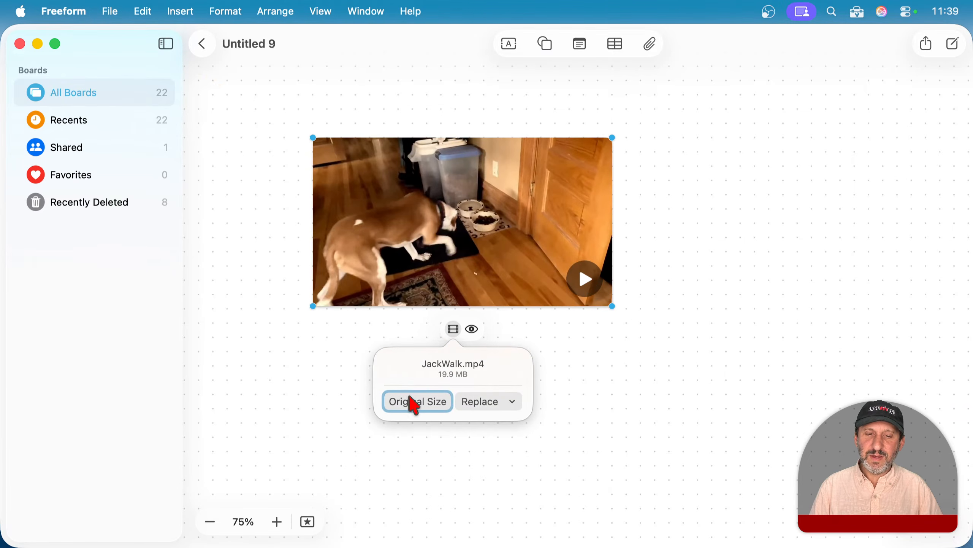
left_click(483, 397)
left_click(571, 375)
left_click(578, 368)
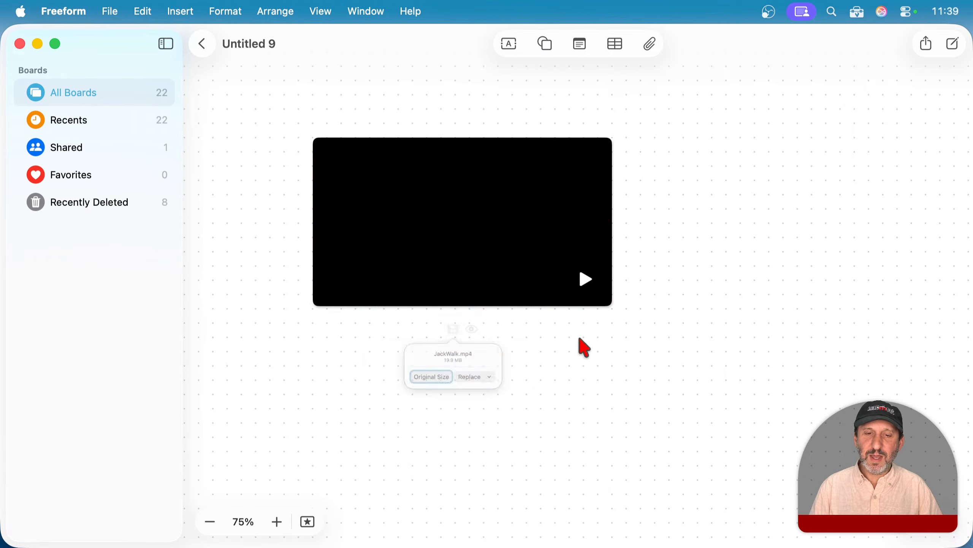
- Delete the JackWalk video from the board
left_click(480, 195)
key("BackSpace")
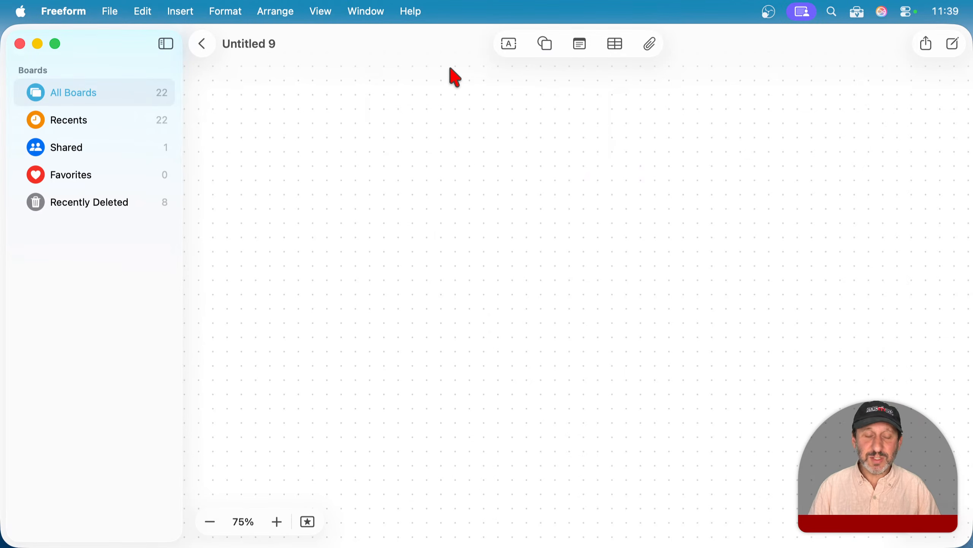
- Return to the overview of all boards, browse through it and open the 3D Object board
left_click(199, 45)
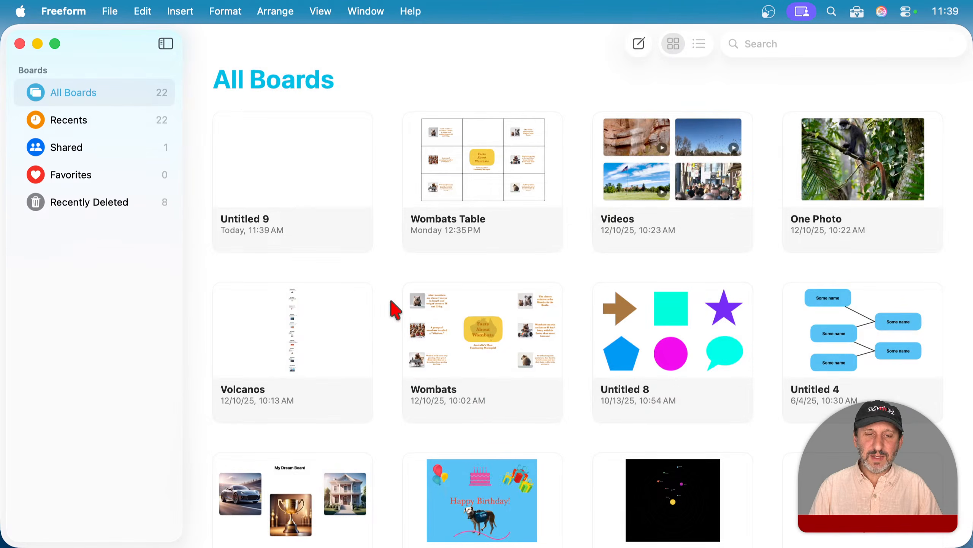
scroll(482, 405, "down", 6)
scroll(482, 404, "down", 10)
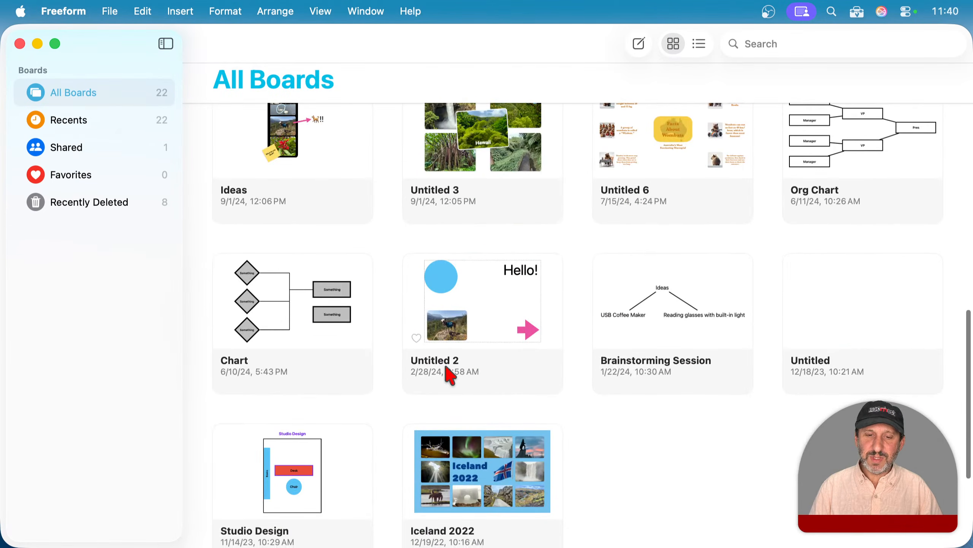
scroll(449, 373, "up", 5)
scroll(449, 374, "up", 7)
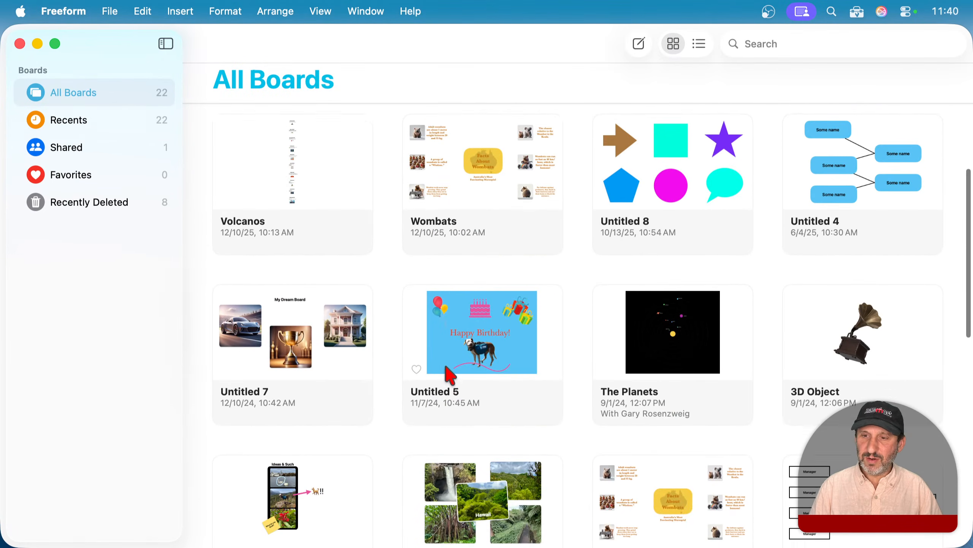
left_click(850, 355)
double_click(850, 355)
- Rotate the 3D gramophone model on the board so that its horn faces forward
left_click(554, 304)
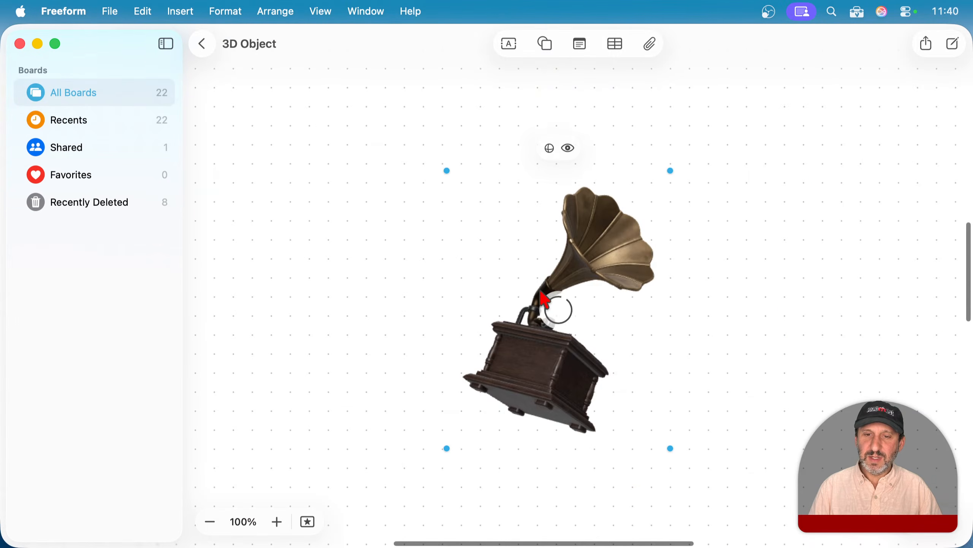
mouse_move(566, 317)
left_mouse_down()
mouse_move(511, 305)
mouse_move(597, 376)
mouse_move(535, 265)
mouse_move(507, 351)
mouse_move(578, 324)
left_mouse_up()
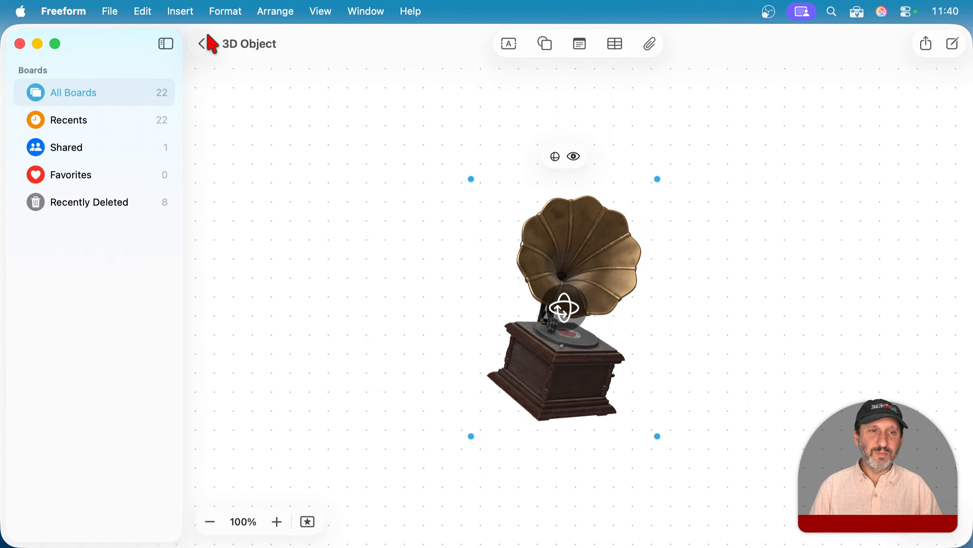
- Reopen the Untitled 9 board and add a Basic rounded rectangle in its upper-left area, widened to about twice its height
left_click(210, 46)
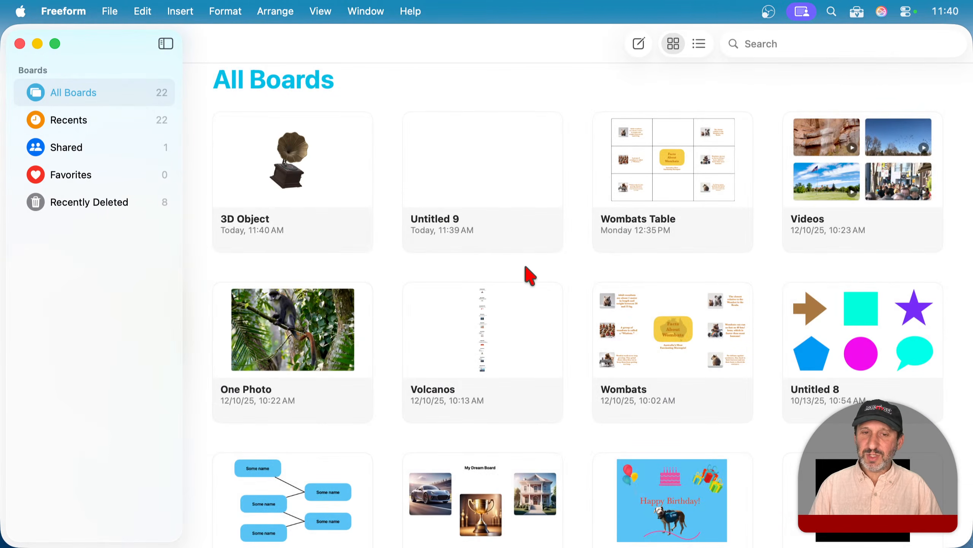
double_click(476, 198)
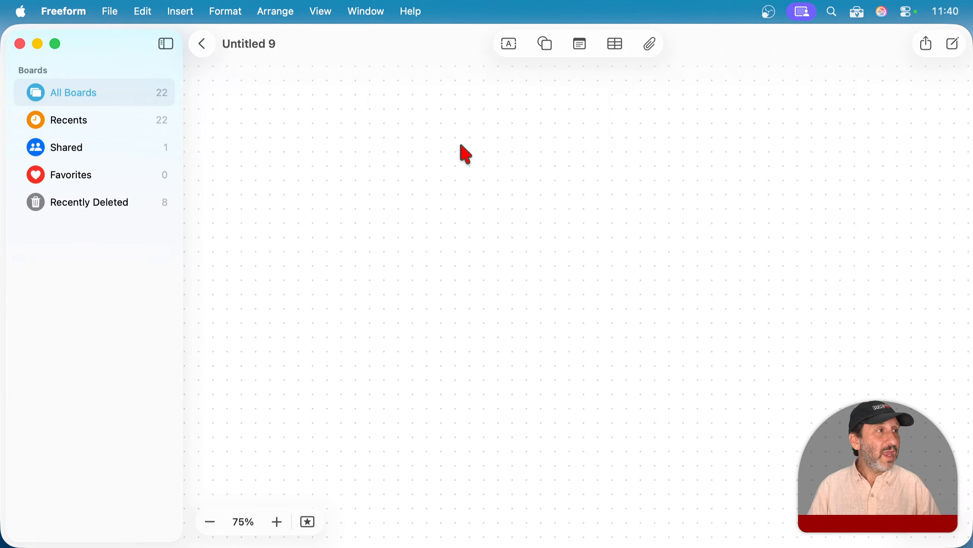
left_click(546, 45)
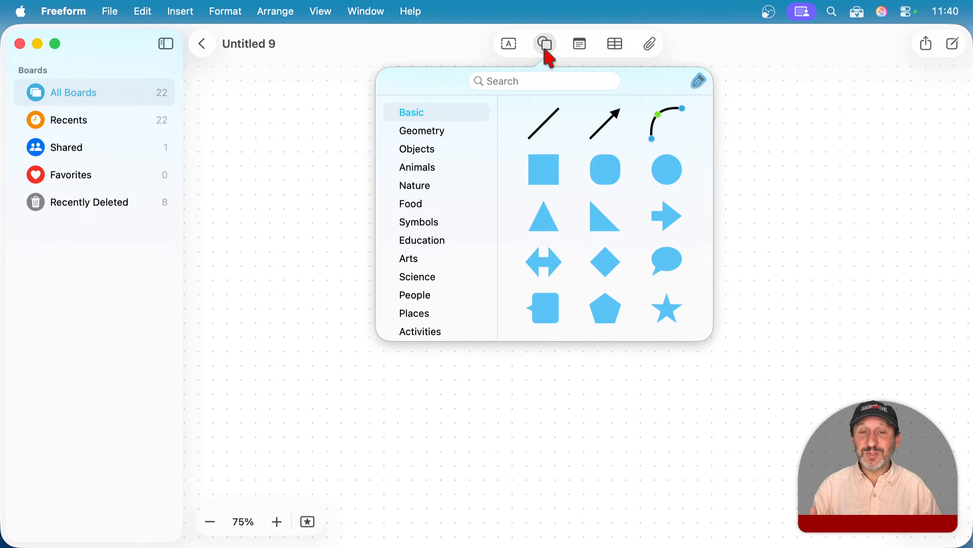
left_click(607, 171)
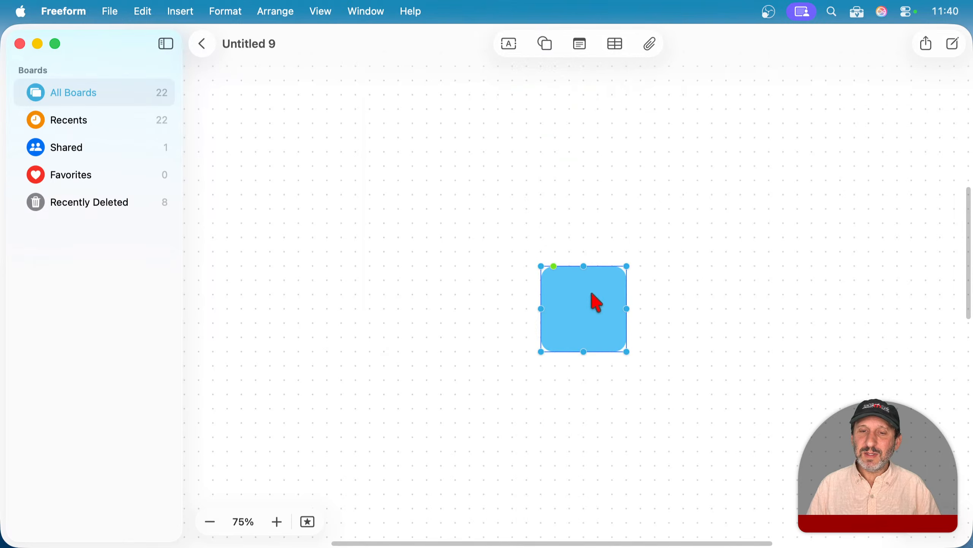
left_click_drag(594, 300, 456, 222)
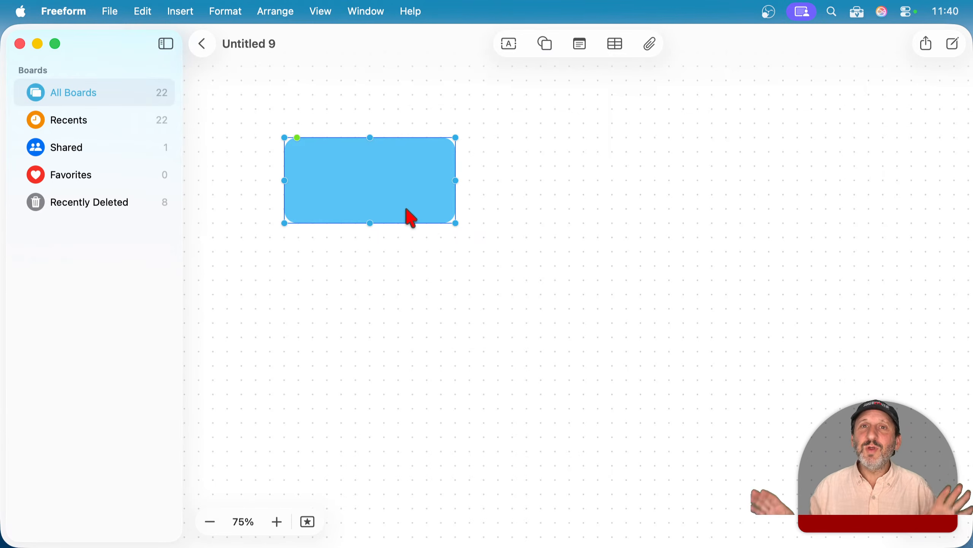
- Label the rounded rectangle "A" and scatter seven copies of it across the board
double_click(378, 178)
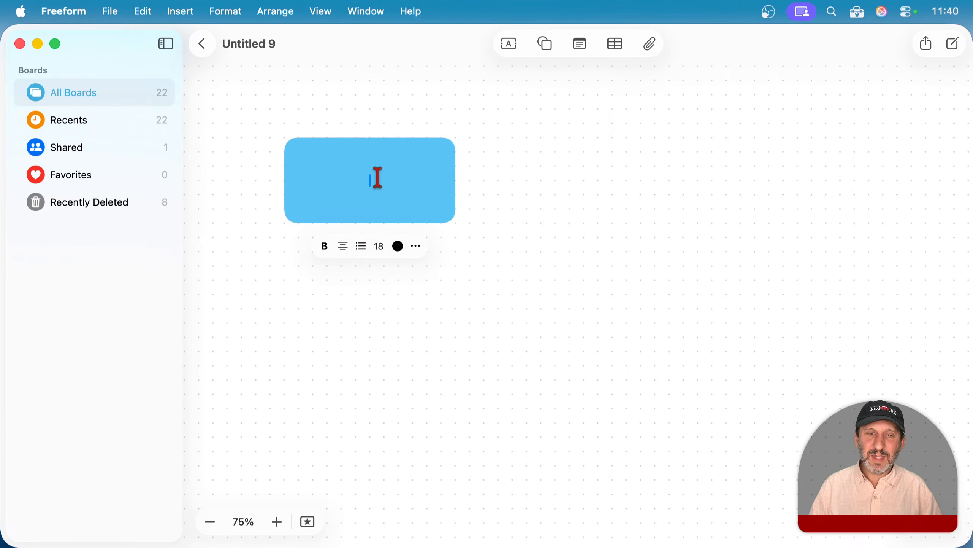
left_click(544, 188)
left_click(397, 191)
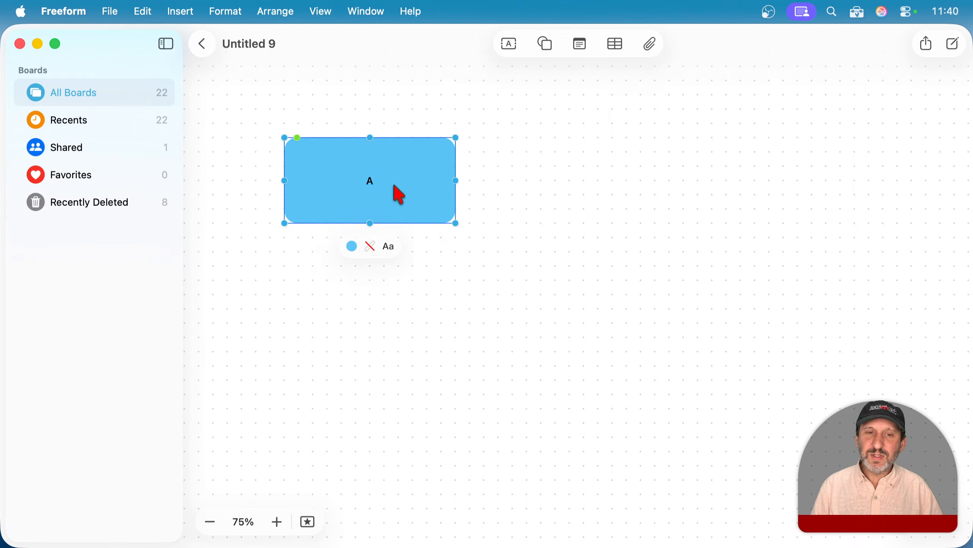
left_click_drag(398, 192, 565, 261)
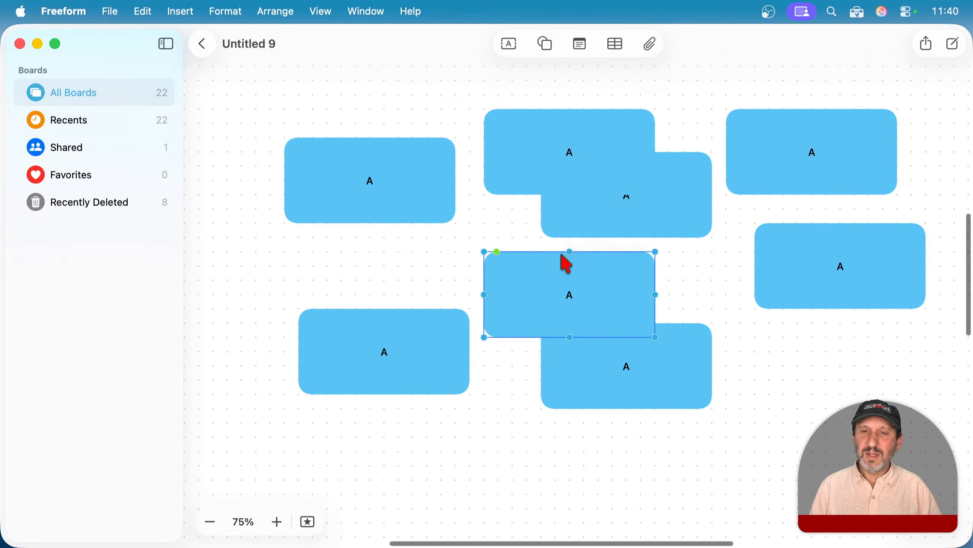
- Sort the rectangles into overlapping groups of three at the board's upper left and right, with a row of two below
left_click_drag(613, 232, 398, 245)
left_click_drag(519, 170, 263, 155)
left_click_drag(592, 300, 764, 212)
left_click_drag(656, 367, 798, 309)
left_click_drag(435, 359, 605, 416)
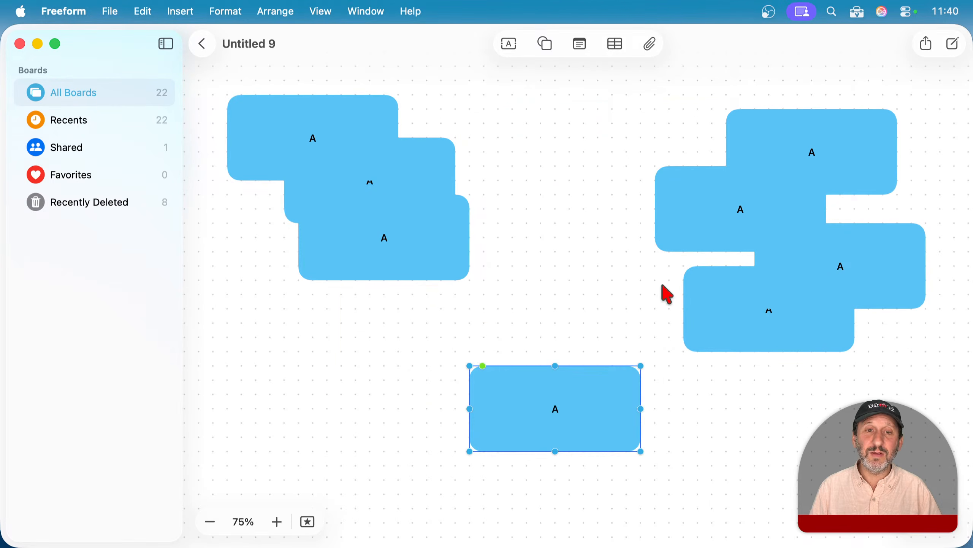
left_click_drag(839, 143, 362, 399)
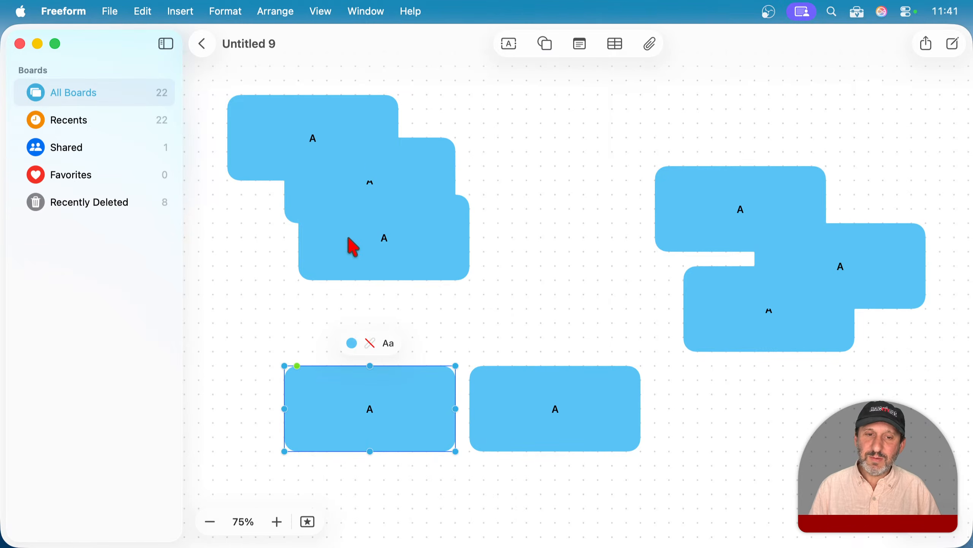
- Separate the overlapping rectangles into two side by side with one beneath on the left, and a column of three on the right
left_click_drag(368, 224, 303, 217)
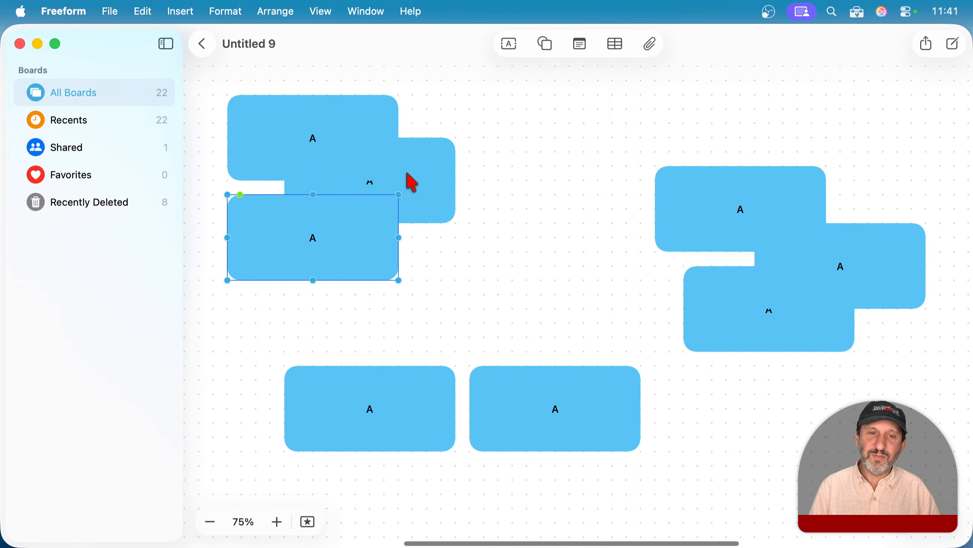
left_click_drag(410, 181, 541, 133)
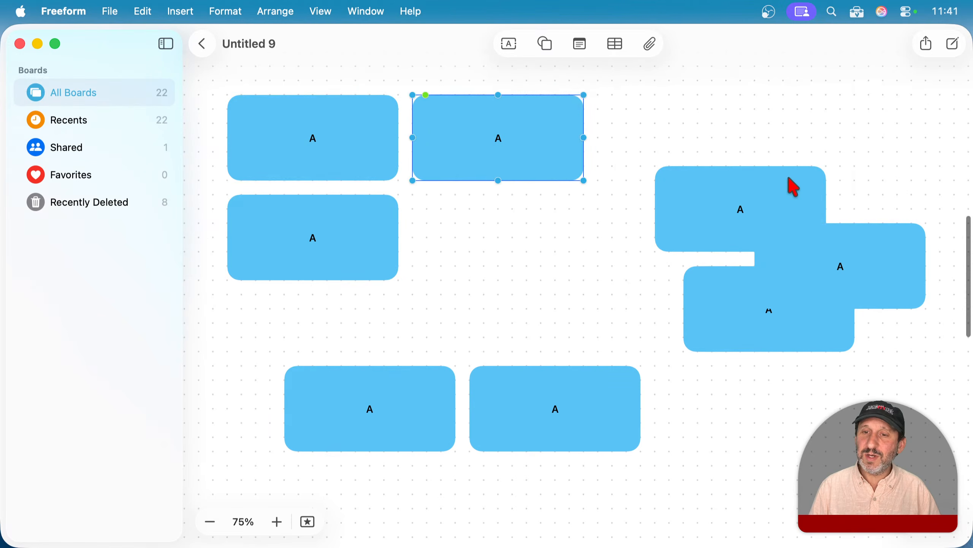
left_click_drag(791, 184, 824, 126)
left_click_drag(866, 257, 797, 220)
left_click(795, 314)
left_click_drag(796, 319, 795, 346)
left_click(633, 259)
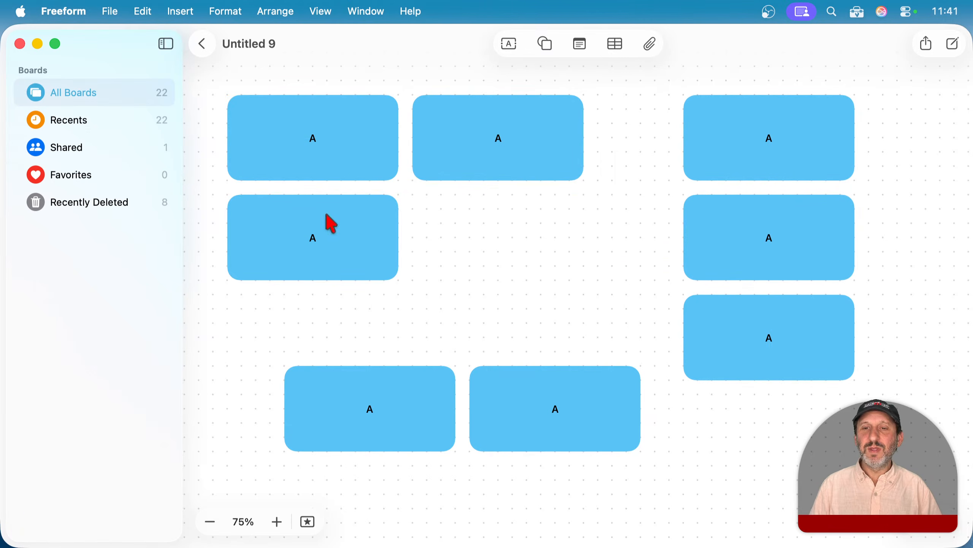
- Complete a left column of three rectangles and shift the lower pair together down between the two columns
left_click_drag(465, 124, 314, 314)
left_click(237, 416)
left_click_drag(237, 416, 644, 456)
left_click_drag(599, 430, 676, 480)
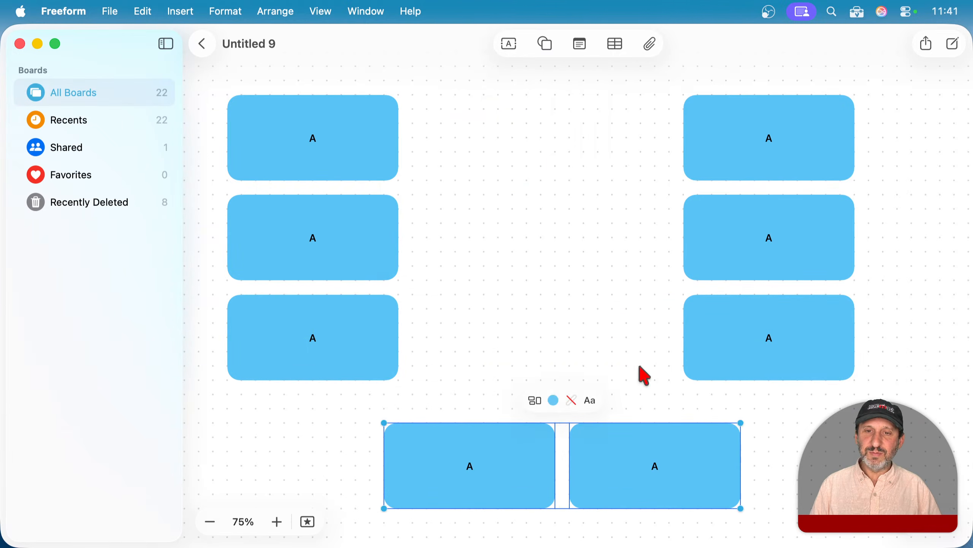
left_click(636, 393)
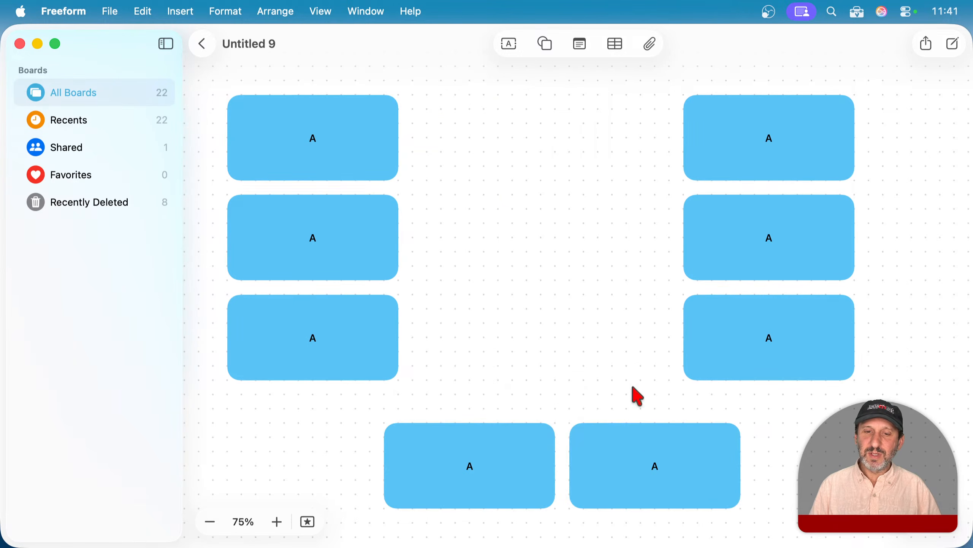
- Stack the lower two rectangles vertically, centered between the left and right columns
left_click_drag(657, 445, 530, 348)
left_click(465, 453, "shift")
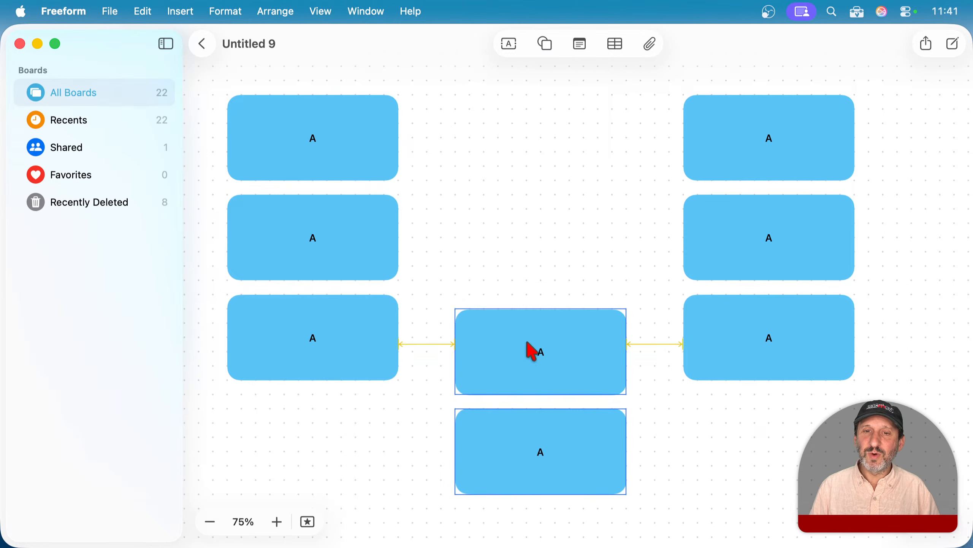
left_click(533, 178)
- Move the stacked middle pair of rectangles together to the far side of the right column, aligned with its top two
scroll(533, 179, "down", 3)
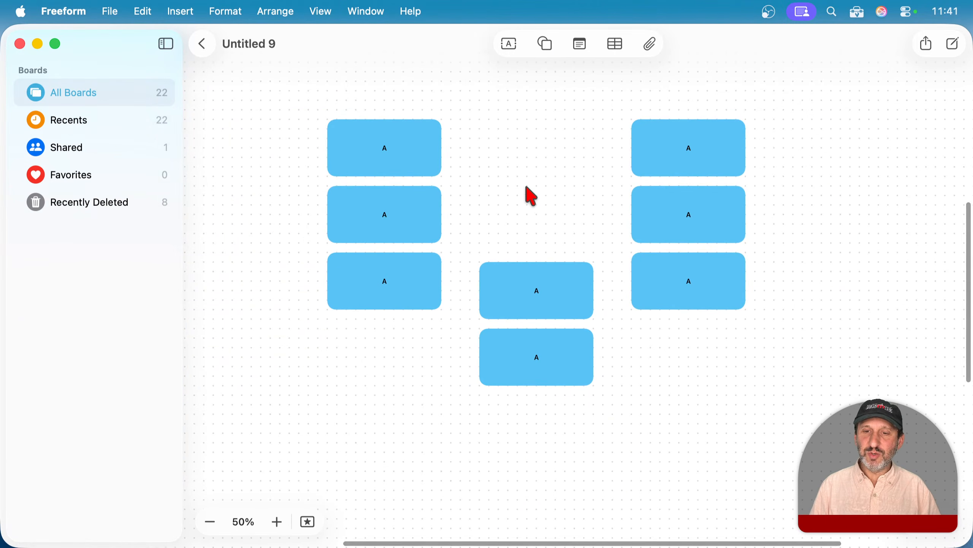
scroll(532, 194, "up", 5)
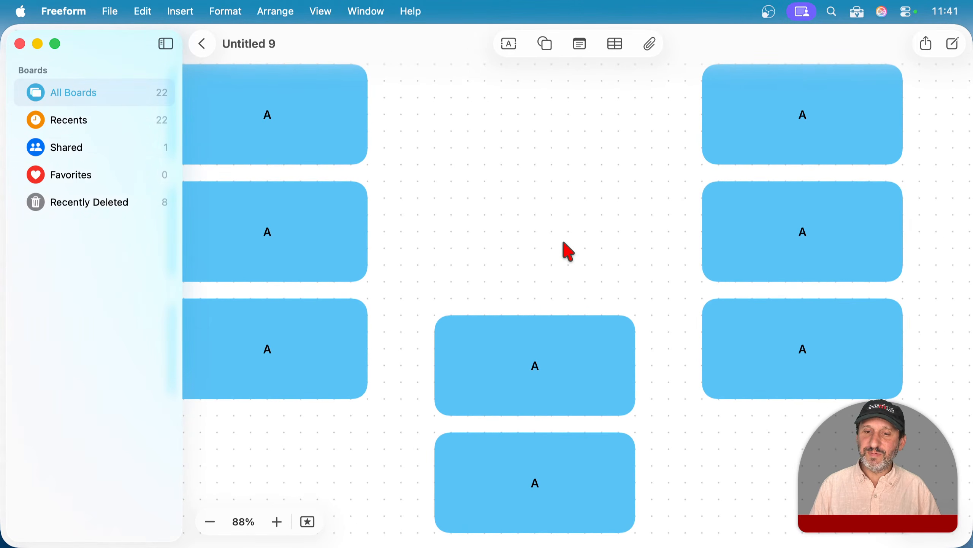
scroll(567, 249, "right", 5)
left_click_drag(435, 252, 433, 456)
left_click_drag(419, 370, 924, 120)
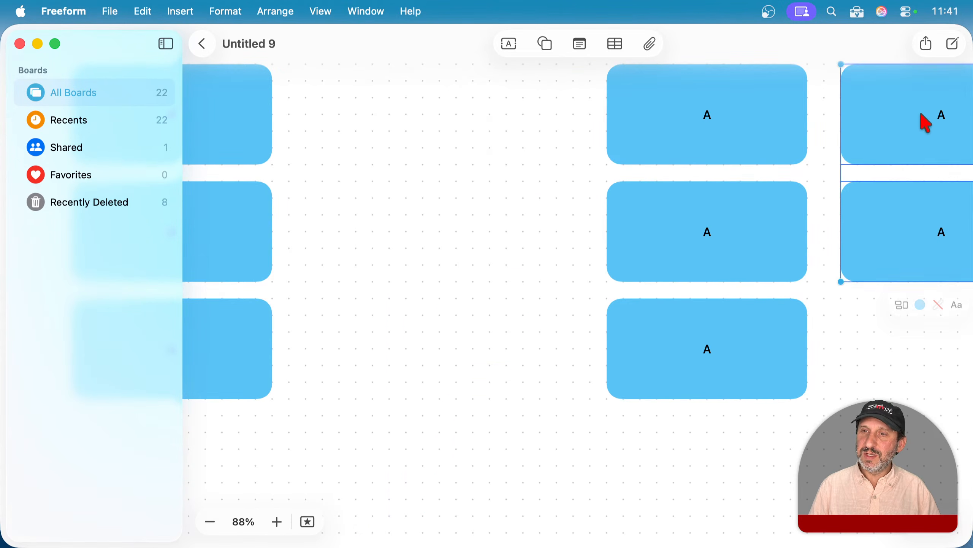
- Move the five right-hand rectangles together closer to the left column, and shift the outer pair farther right and slightly up
scroll(555, 170, "down", 4)
left_click_drag(556, 94, 878, 324)
left_click_drag(784, 210, 666, 219)
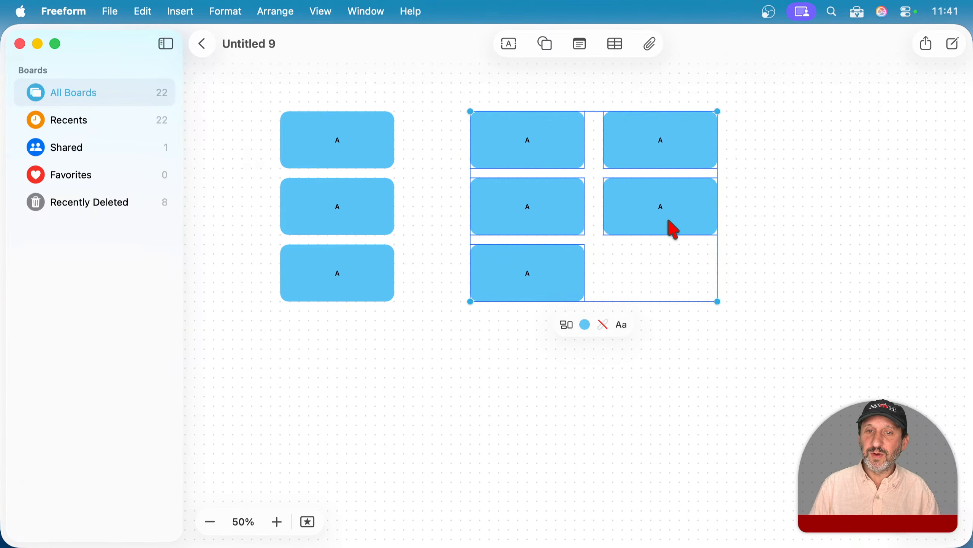
left_click(647, 92)
left_click_drag(635, 82, 787, 209)
left_click(447, 190)
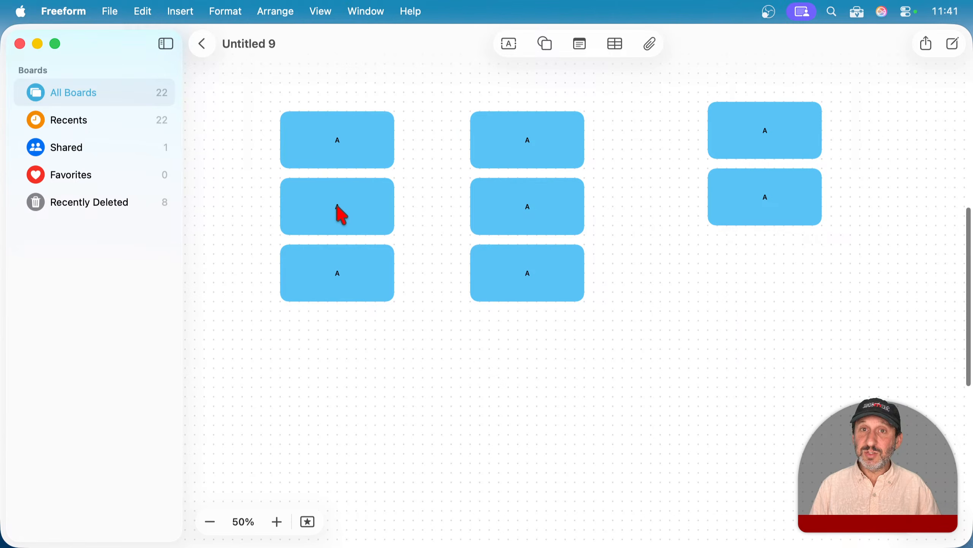
- Select all the rectangles on the board and delete them
left_click_drag(257, 128, 754, 339)
key("Delete")
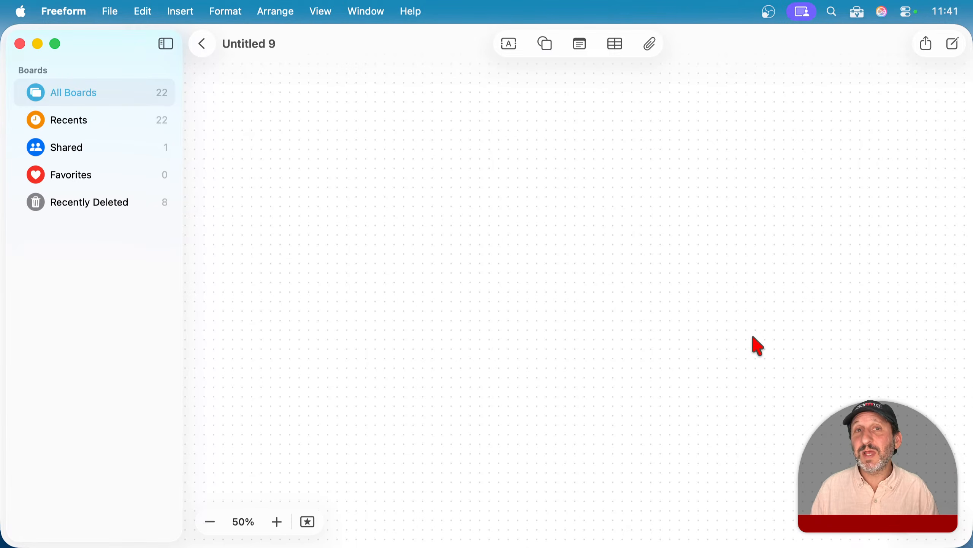
- Switch to Safari and search the web for images of porches
mouse_move(273, 530)
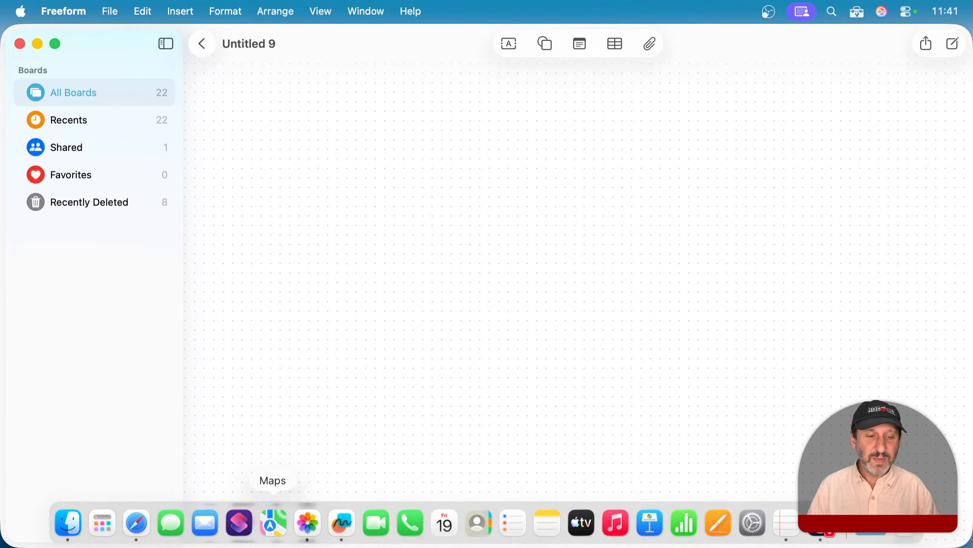
left_click(139, 523)
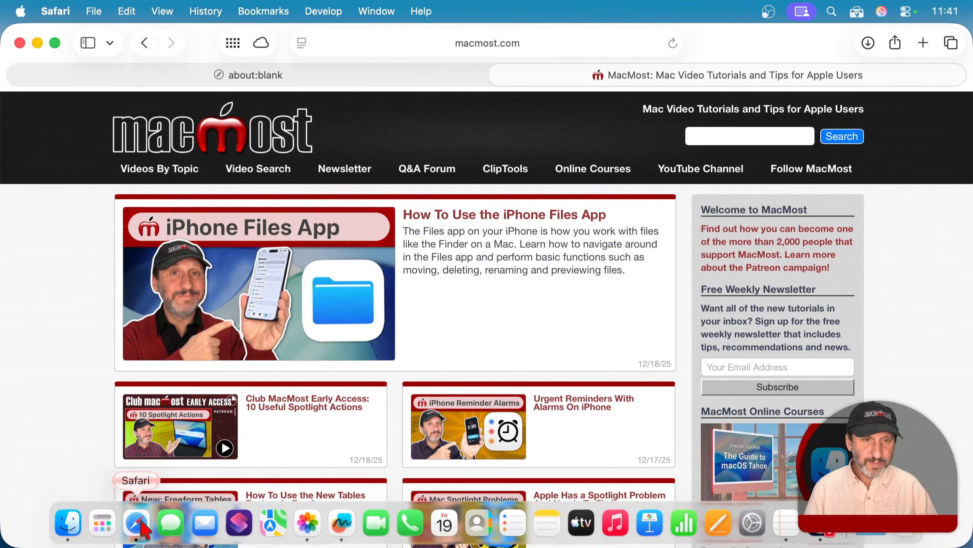
left_click(499, 75)
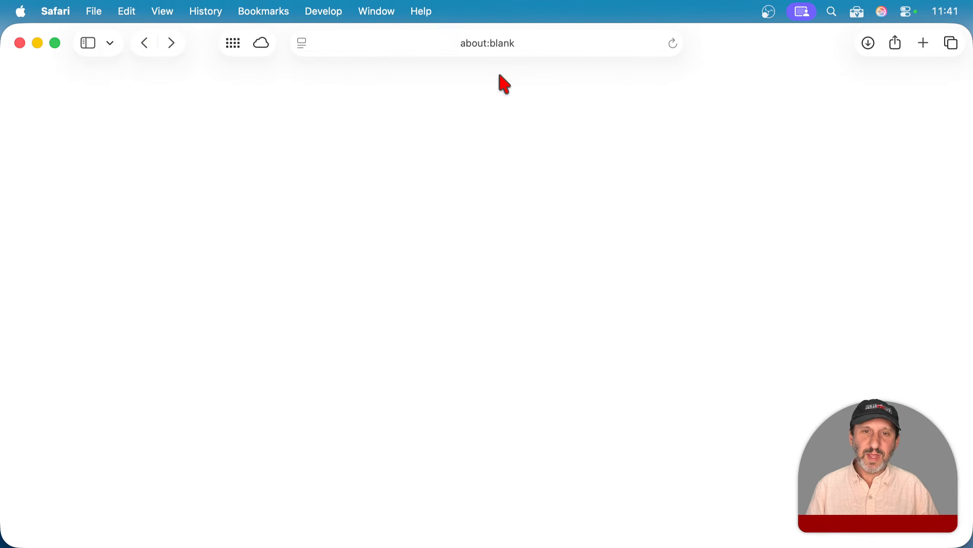
left_click(471, 49)
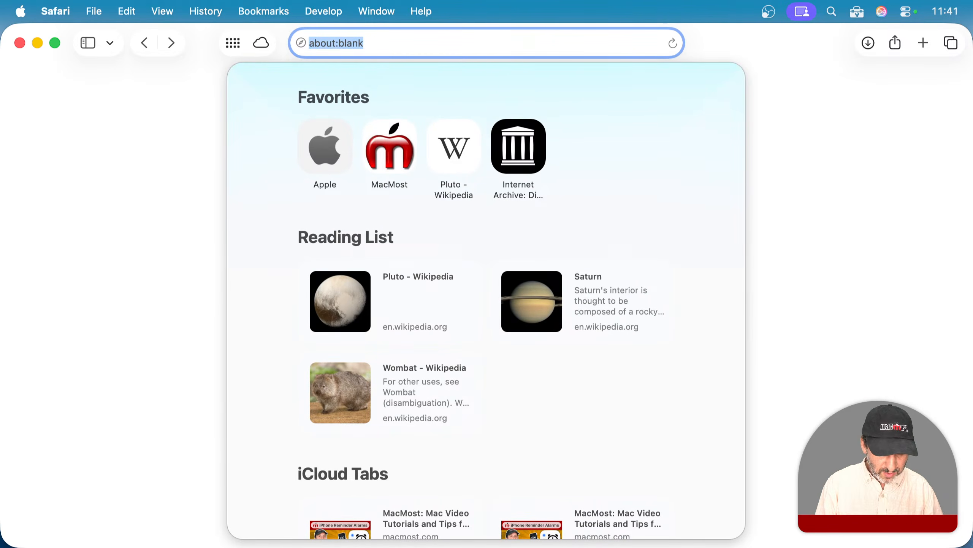
type("porches")
key("Return")
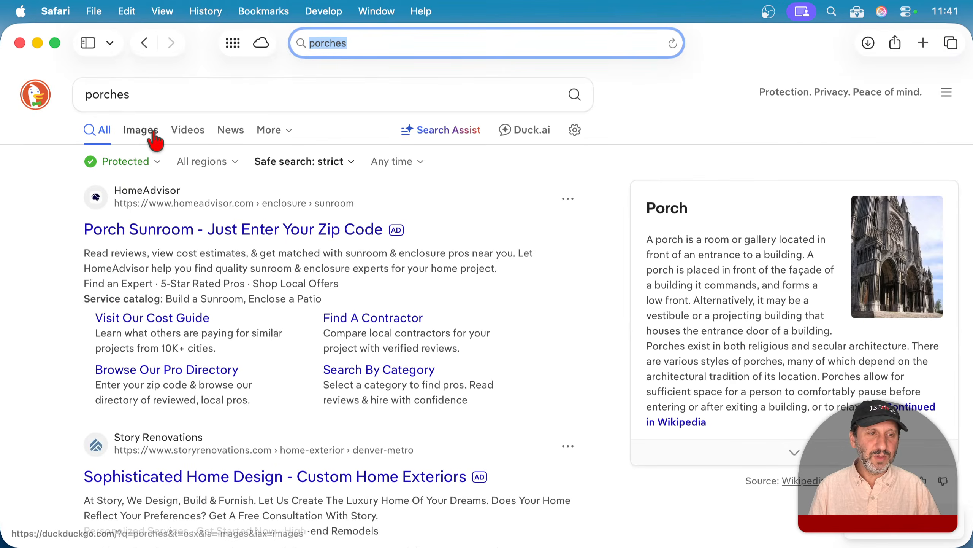
left_click(141, 129)
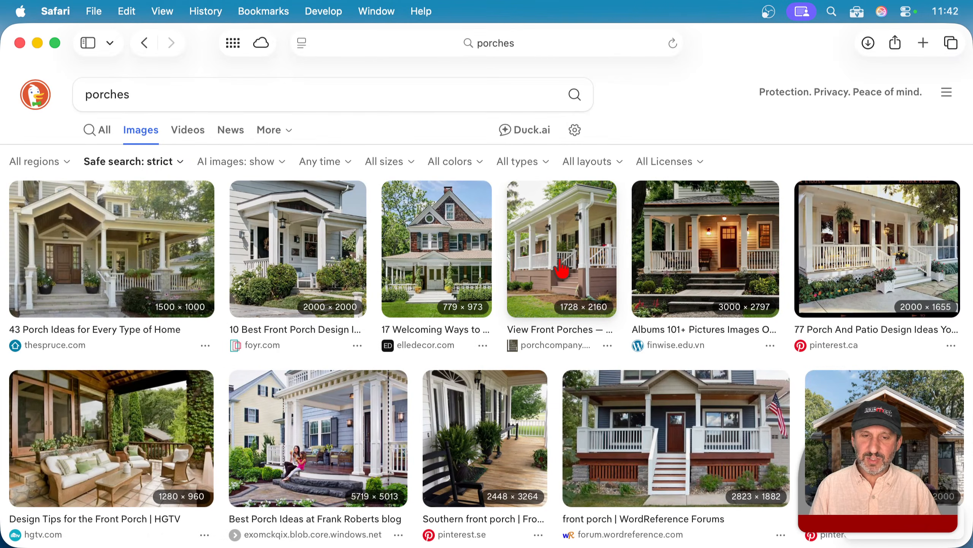
- Copy the warmly lit porch picture from finwise.edu.vn and paste it into the upper-left area of the Freeform board
right_click(717, 271)
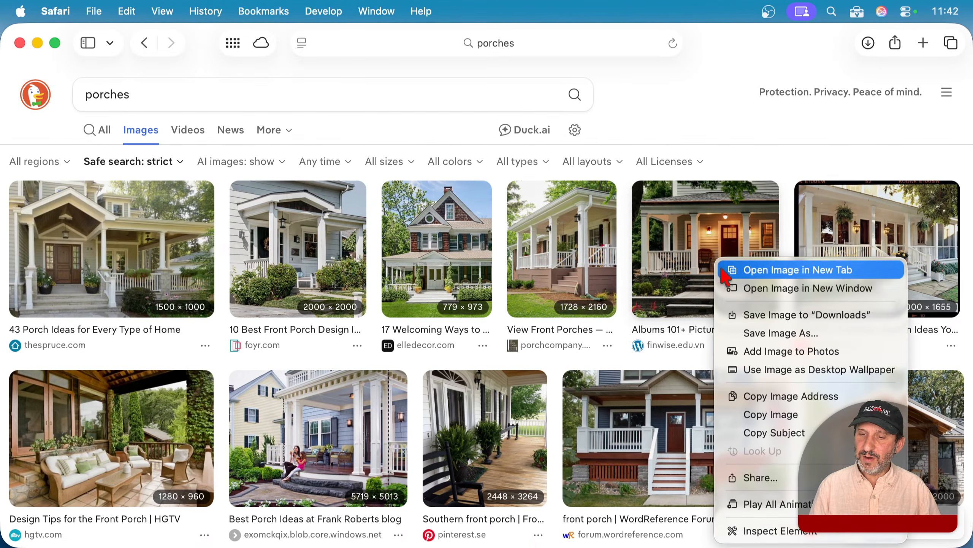
left_click(770, 414)
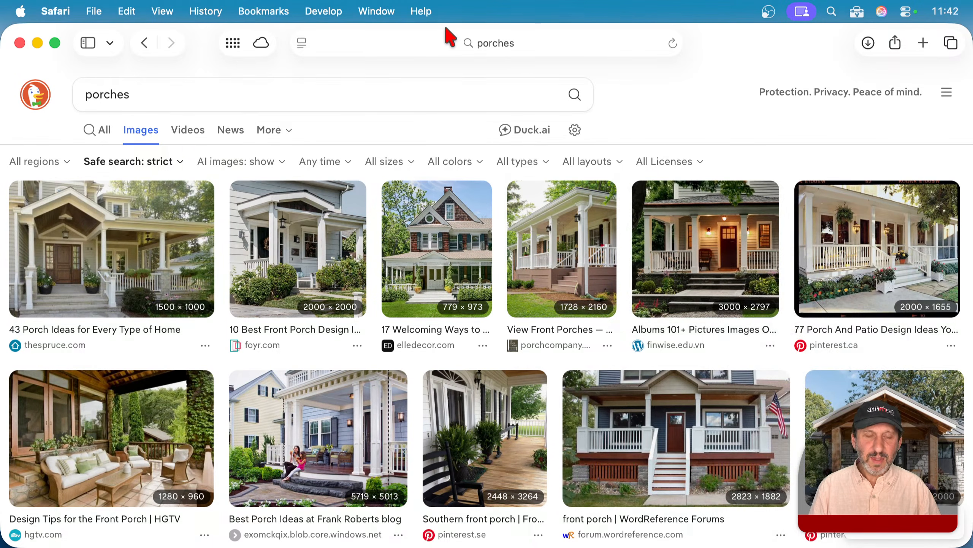
key("super+Tab")
key("super+v")
left_click_drag(590, 314, 368, 211)
- Copy the "front porch | WordReference Forums" picture from the Safari results and paste it beside the first porch photo in Freeform
key("super+Tab")
scroll(623, 377, "down", 3)
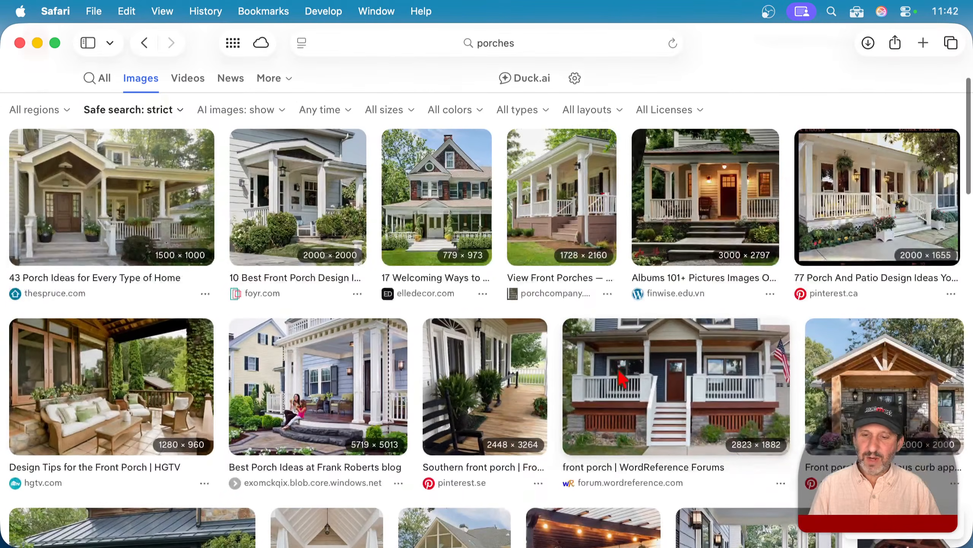
scroll(623, 378, "down", 2)
right_click(666, 313)
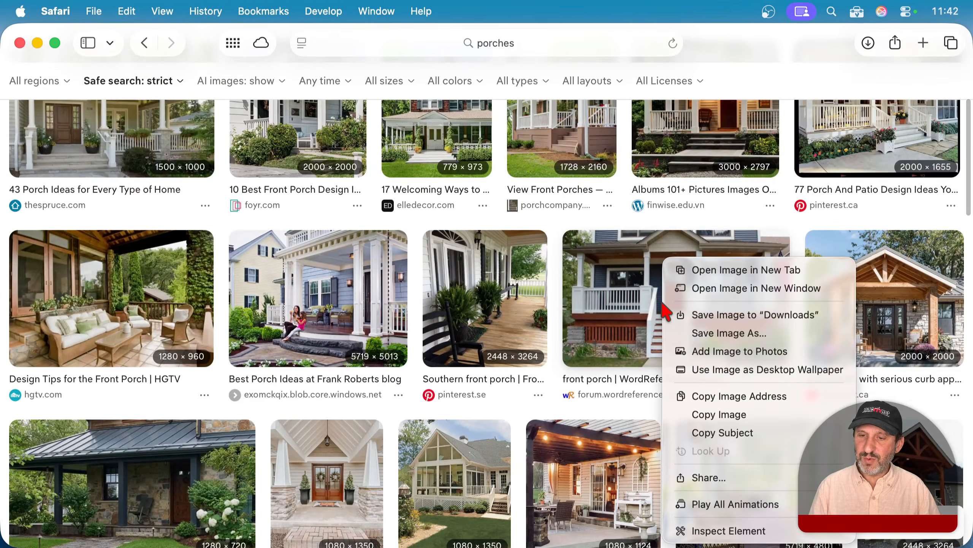
left_click(705, 414)
key("super+Tab")
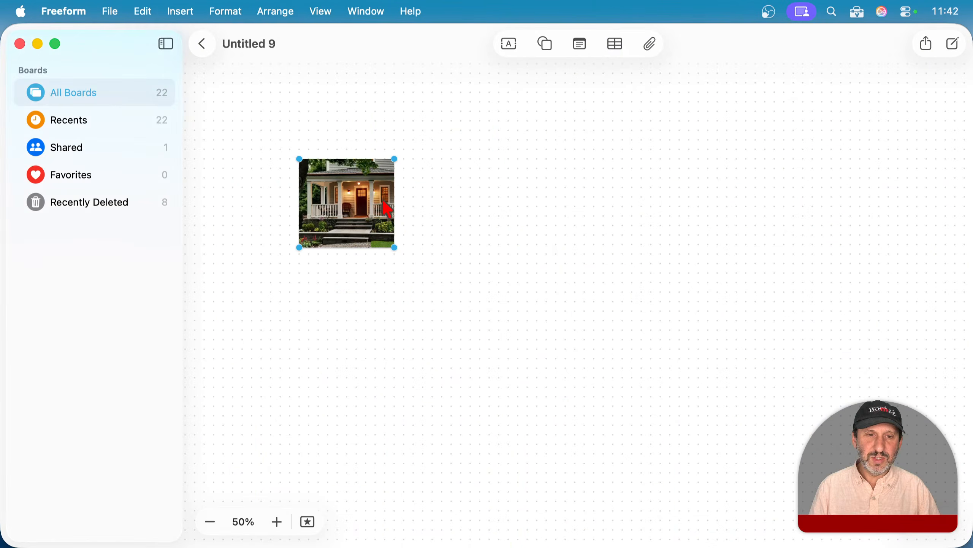
key("super+v")
left_click_drag(579, 304, 467, 194)
- Return to Safari and search the web for images of kitchens
key("super+Tab")
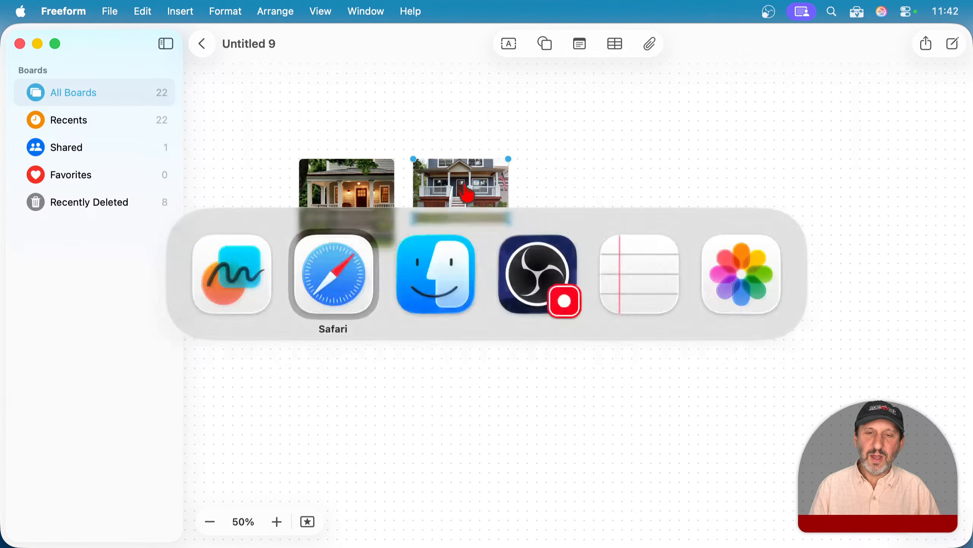
left_click(507, 43)
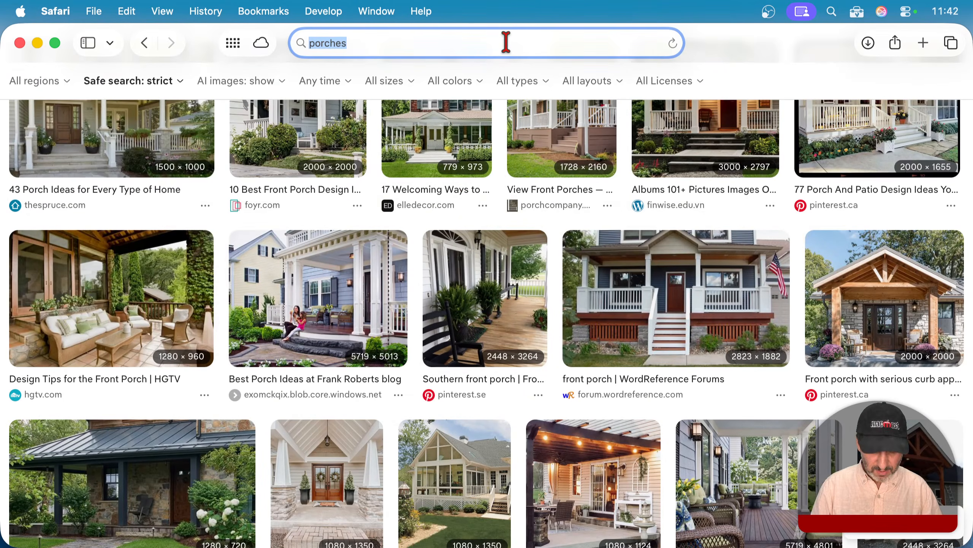
type("kitchens")
key("Return")
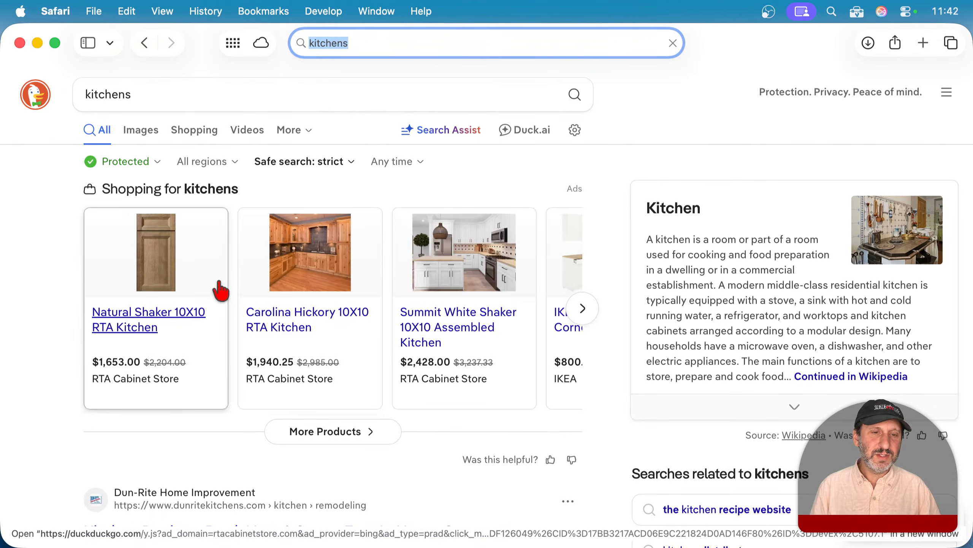
left_click(139, 132)
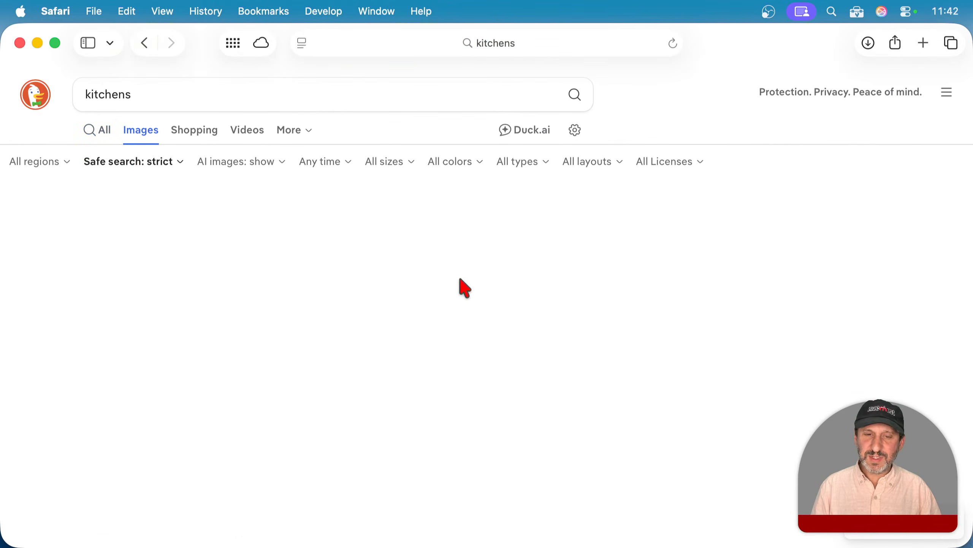
- Copy the "25 Kitchen Design Ideas For Your Home" picture from the Safari results and paste it at the right of the Freeform board
scroll(426, 337, "down", 8)
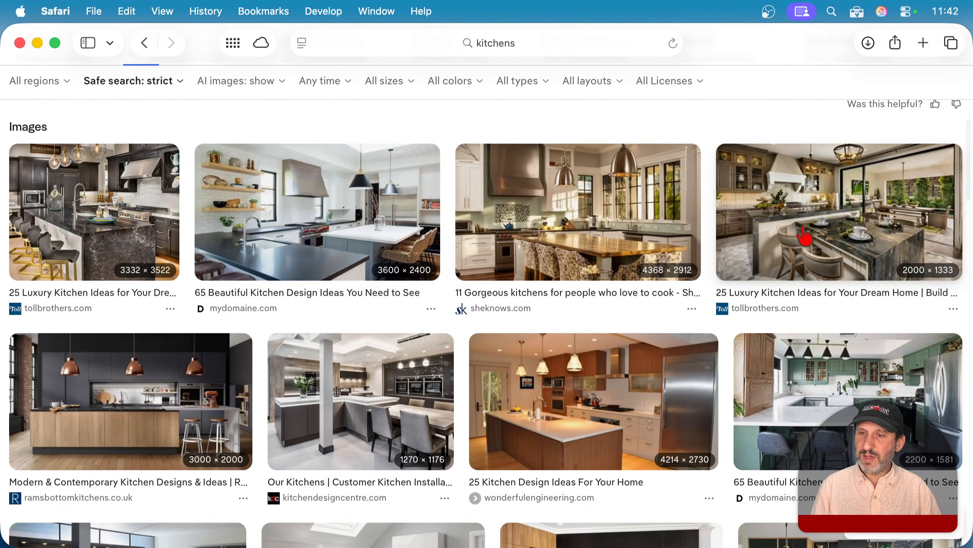
scroll(626, 341, "down", 3)
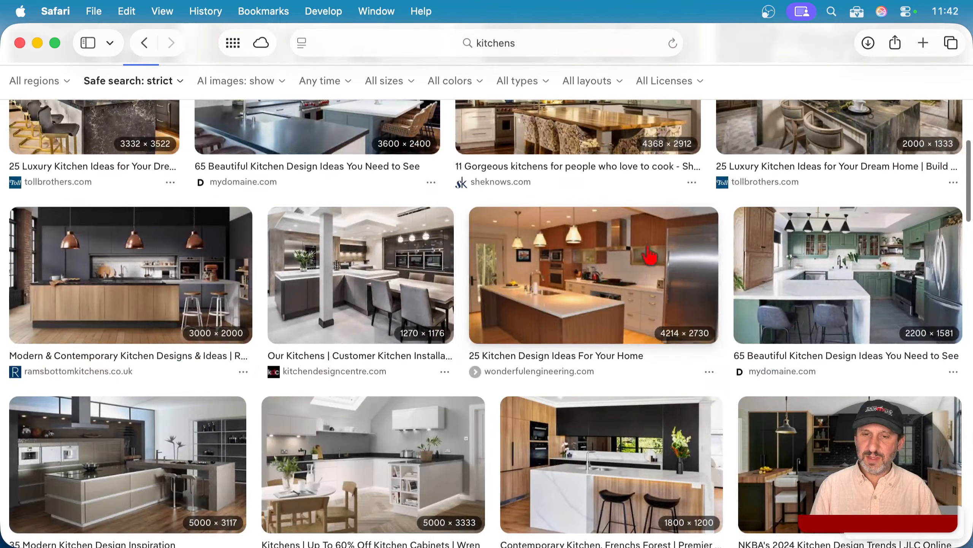
right_click(593, 269)
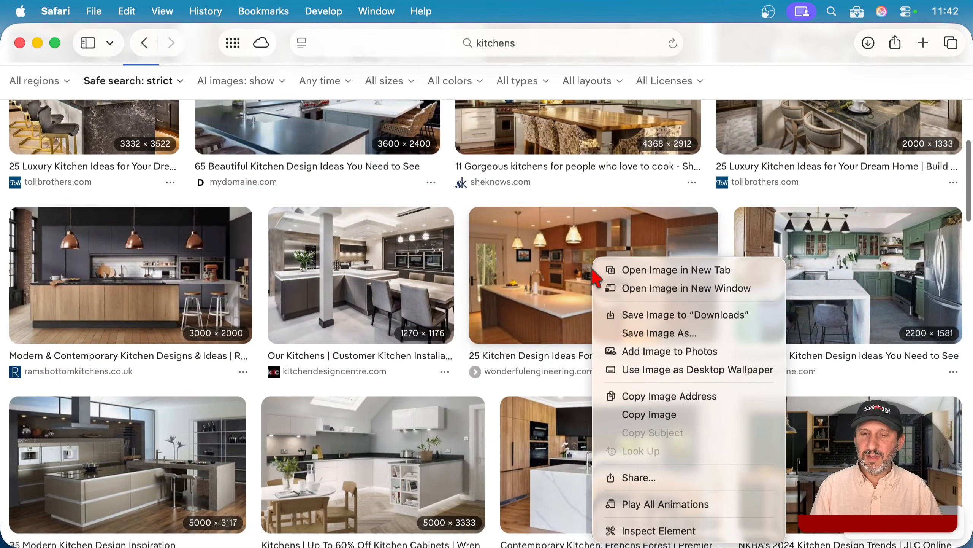
left_click(655, 416)
key("super+Tab")
key("super+v")
left_click_drag(588, 324, 783, 229)
- Add a text box reading "Porch!" centred above the two porch pictures
left_click(520, 48)
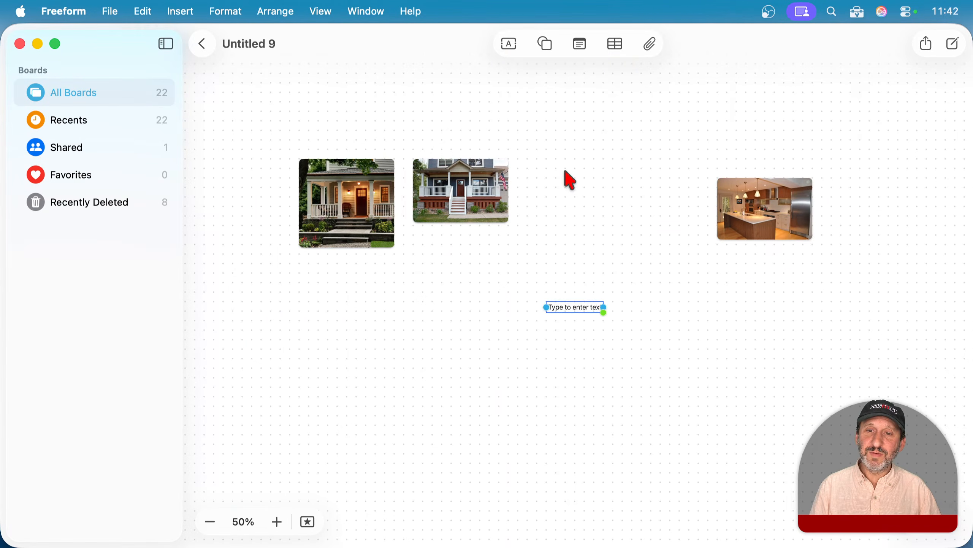
left_click_drag(573, 312, 404, 130)
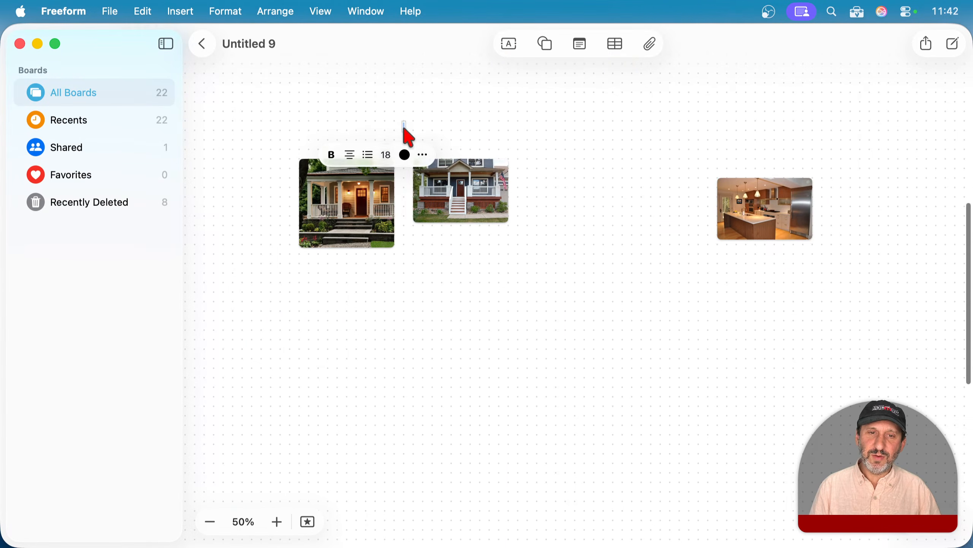
type("Porch!")
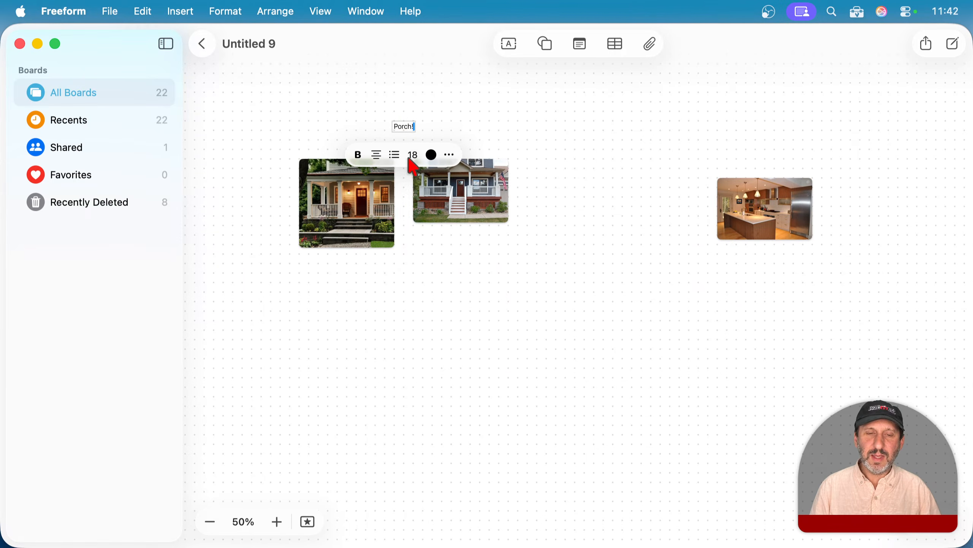
- Set the text size of the whole "Porch!" label to 48
left_click(412, 155)
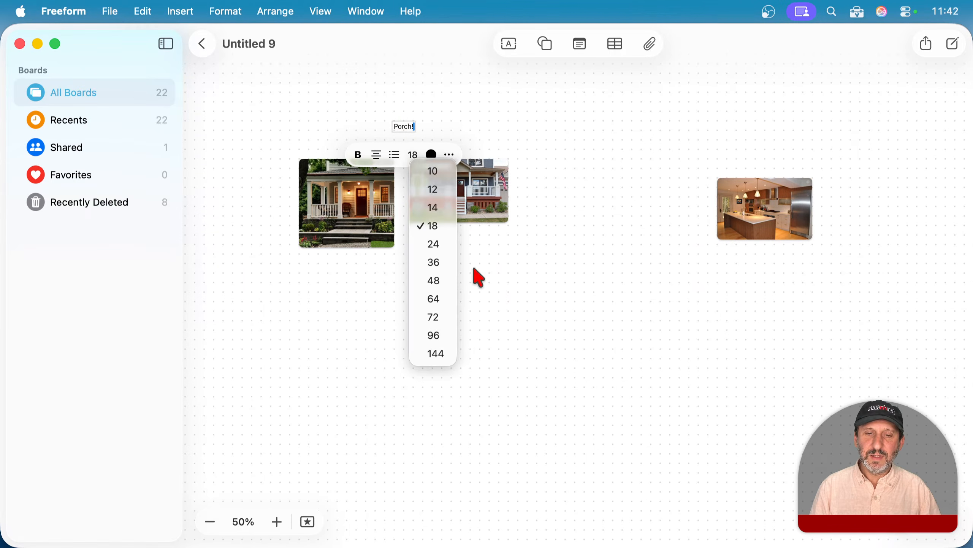
left_click(436, 279)
key("super+z")
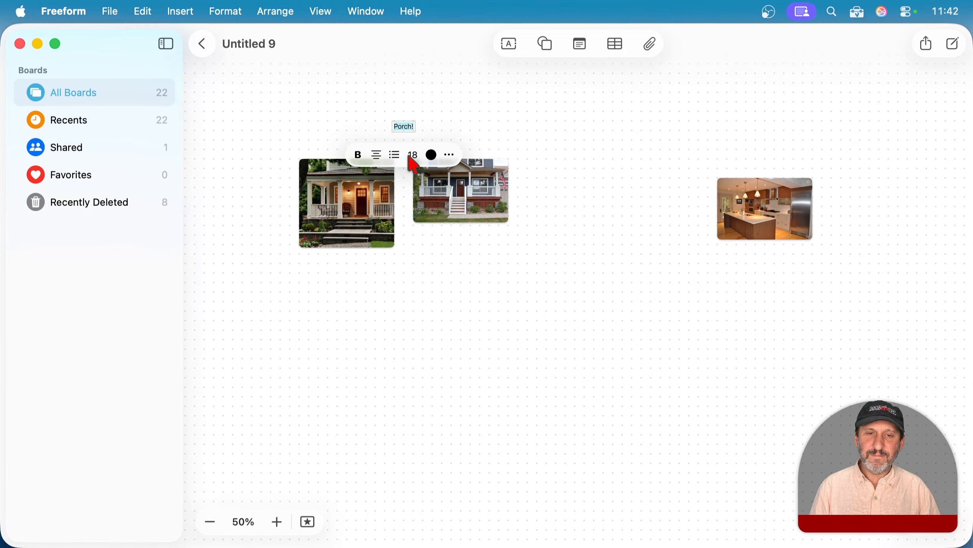
left_click(412, 155)
left_click(433, 265)
left_click(461, 116)
- Duplicate the "Porch!" label above the kitchen picture and change the copy's text to "Kitchen Ideas"
left_click_drag(412, 121, 769, 154)
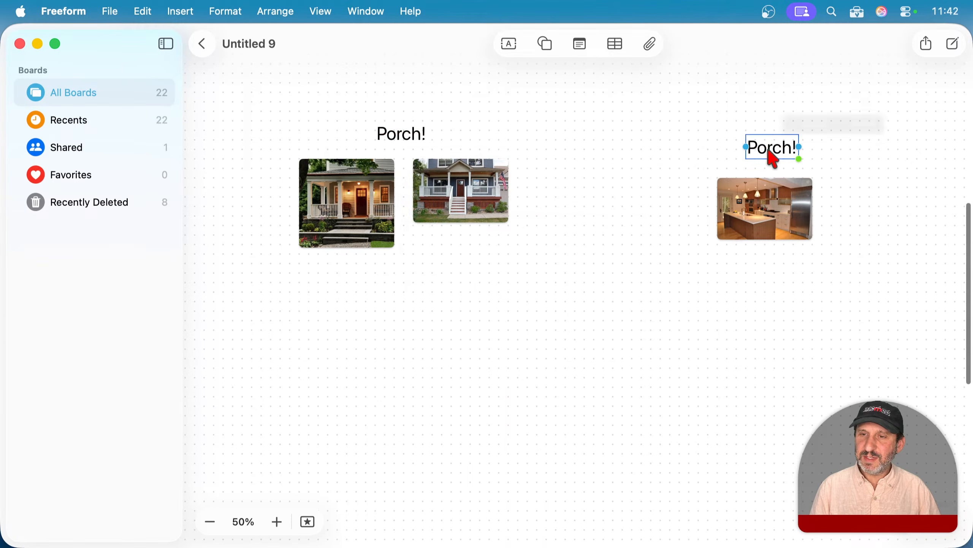
double_click(765, 147)
type("Kitchen Ideas")
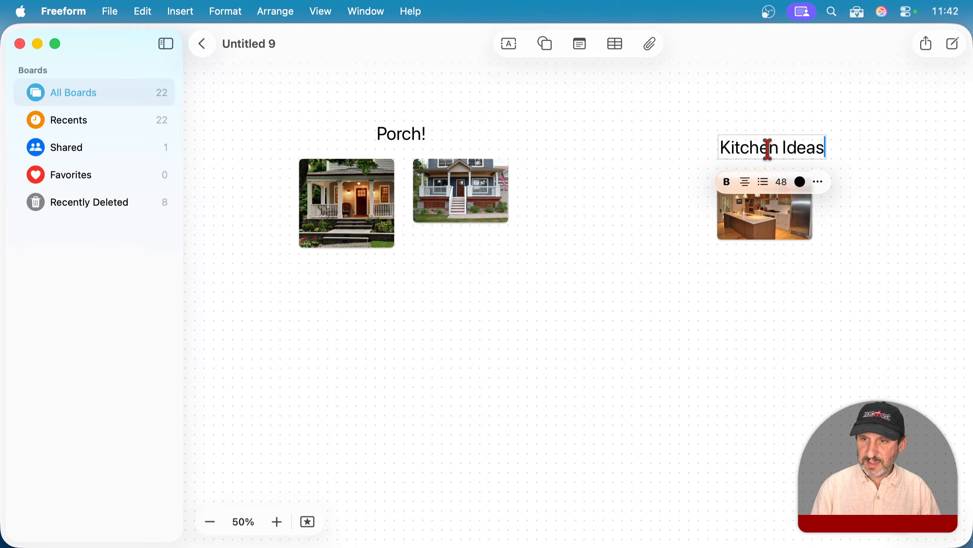
left_click(608, 213)
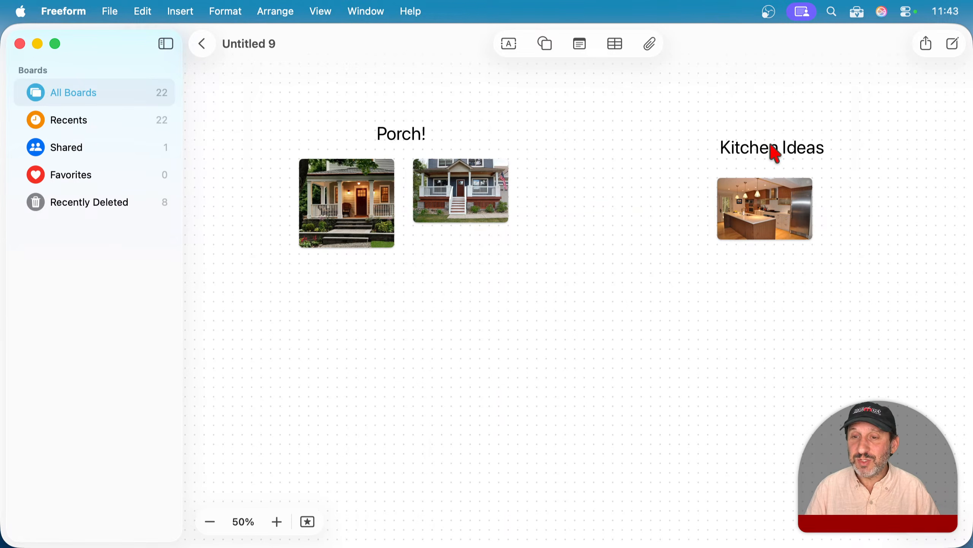
- Stack the second porch picture under the first with "Porch!" centred above, and place the kitchen picture directly below "Kitchen Ideas"
left_click_drag(773, 152, 758, 158)
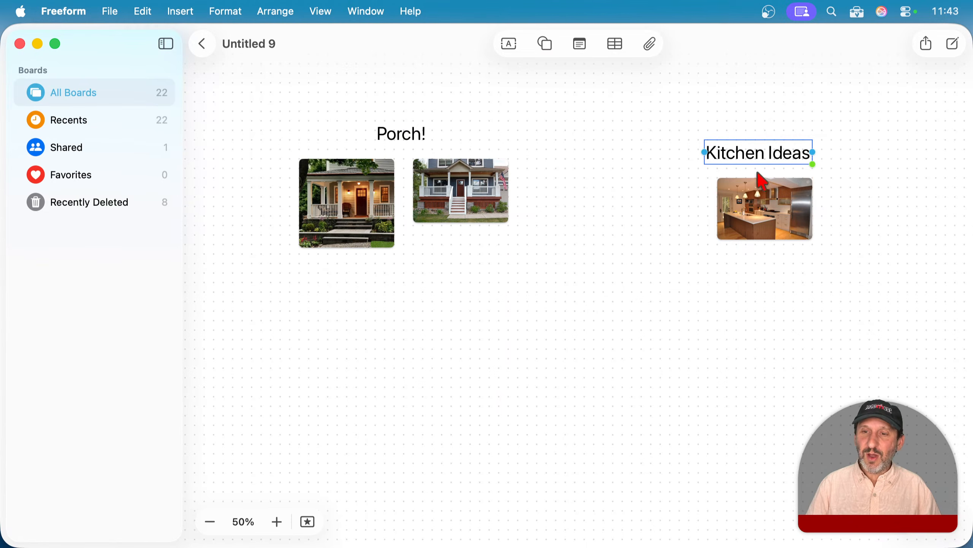
left_click(477, 207)
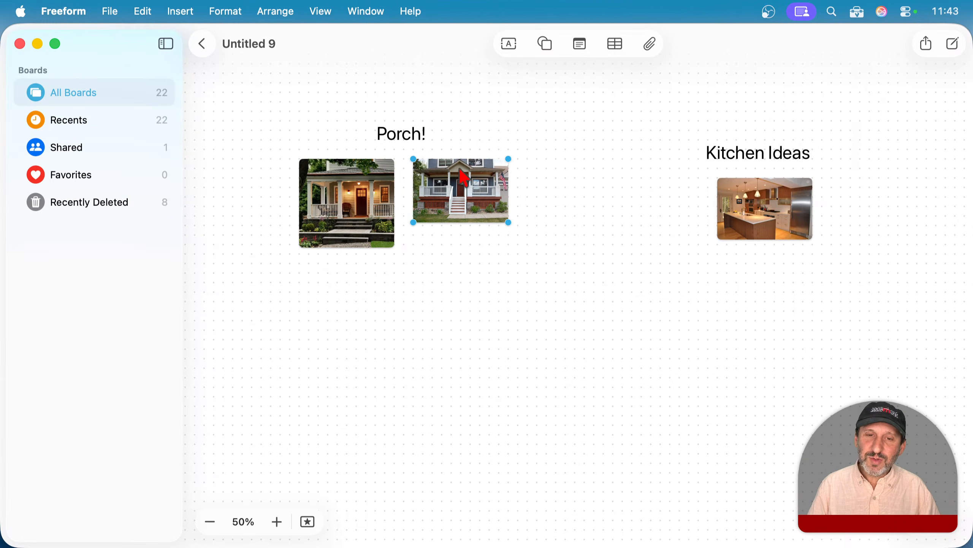
left_click_drag(464, 174, 353, 277)
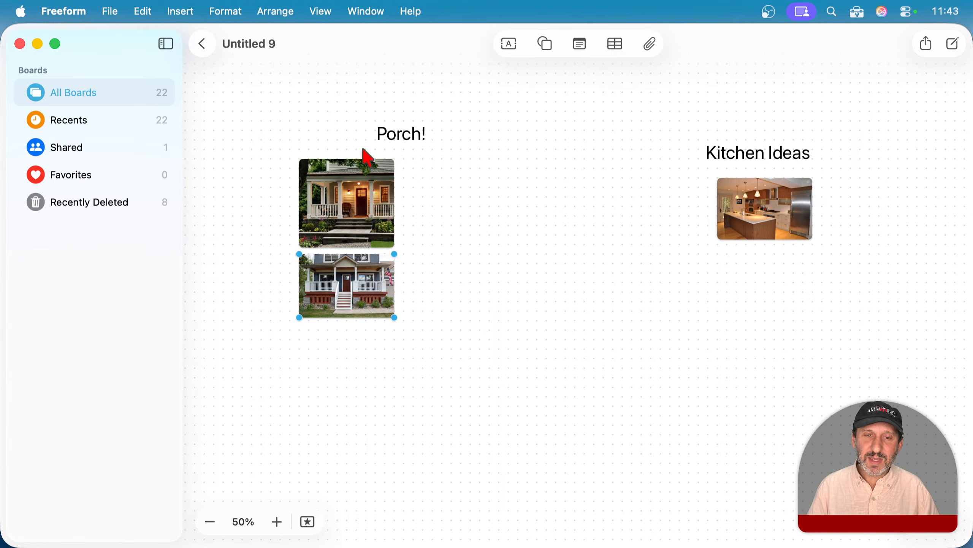
left_click_drag(403, 136, 356, 143)
left_click(776, 201)
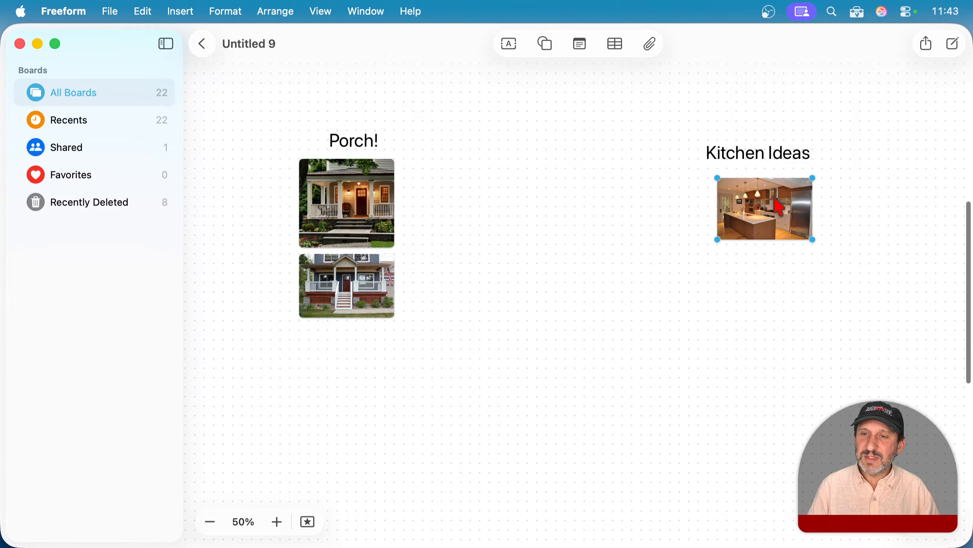
left_click_drag(775, 200, 766, 191)
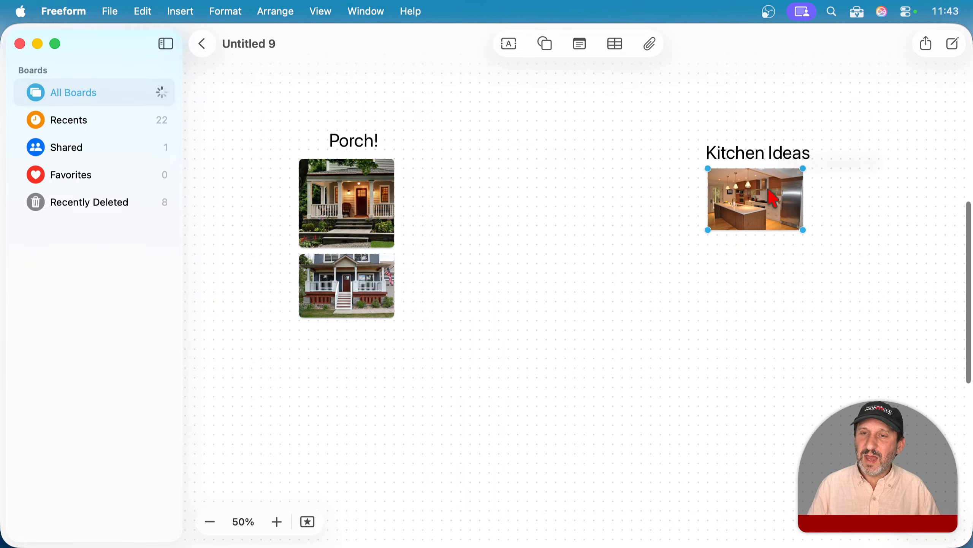
left_click(112, 11)
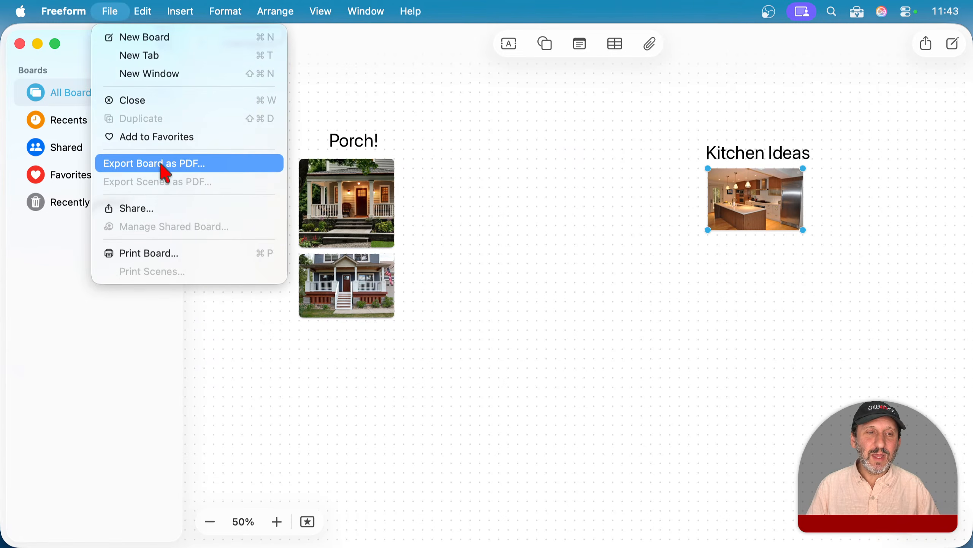
left_click(446, 132)
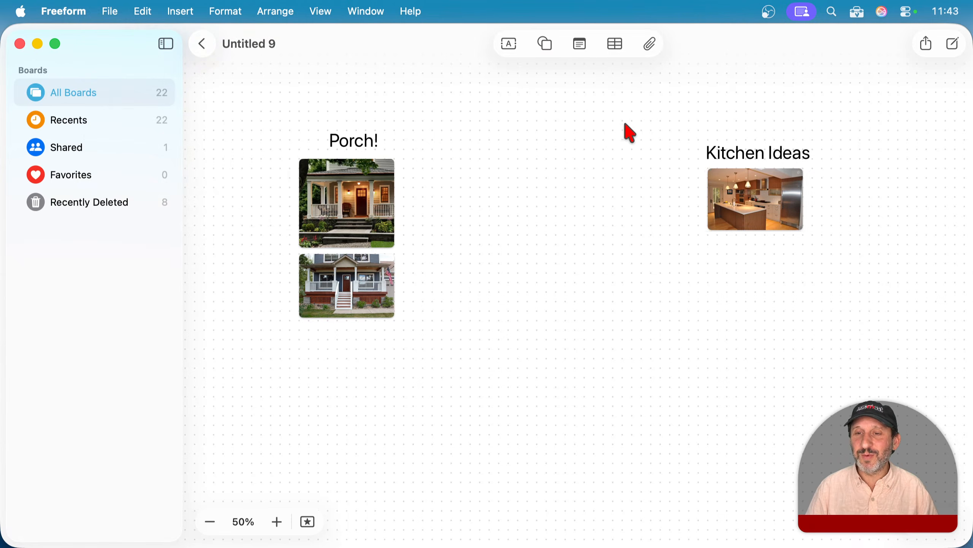
- Move the "Kitchen Ideas" label and its picture together to sit right beside the porch column
left_click_drag(621, 124, 815, 251)
left_click_drag(779, 202, 516, 194)
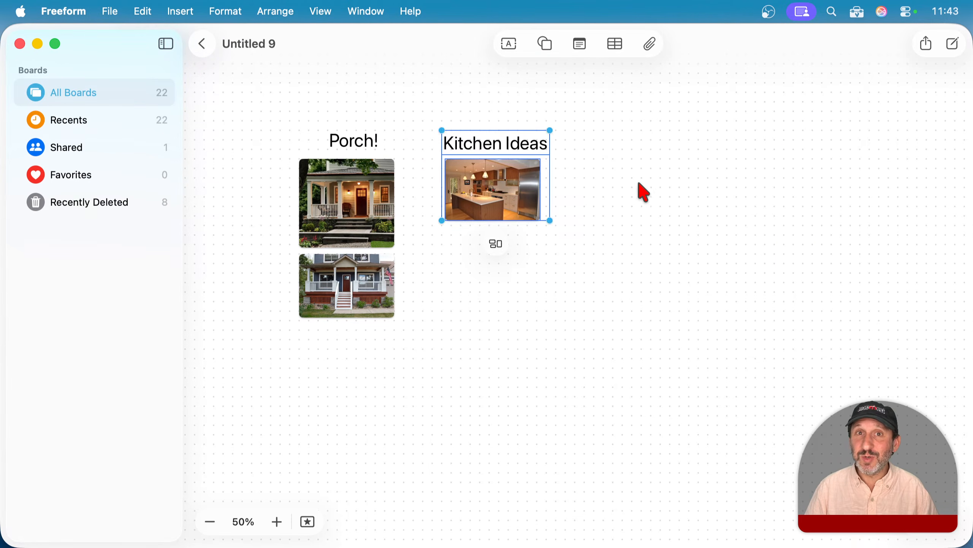
left_click(665, 184)
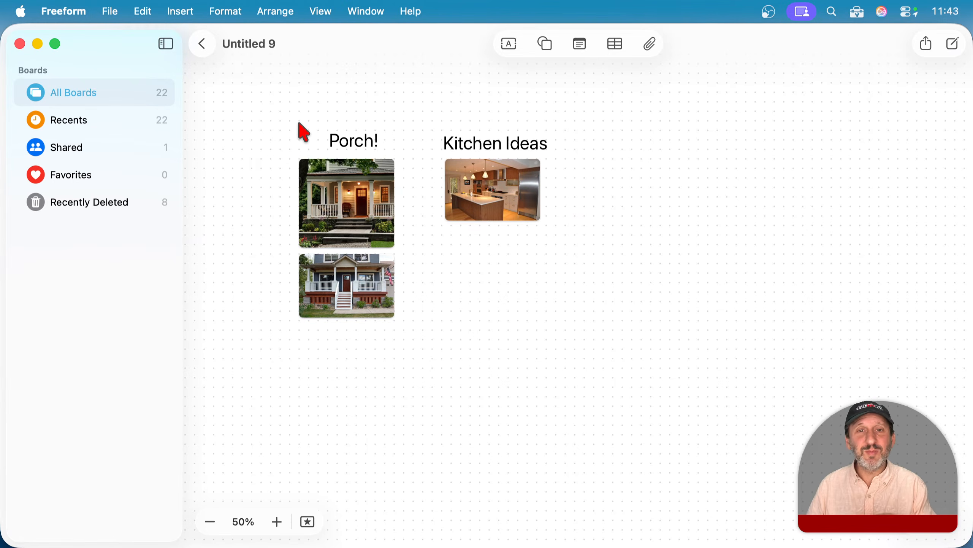
- Select both labels and all three pictures and delete them from the board
left_click_drag(300, 124, 502, 324)
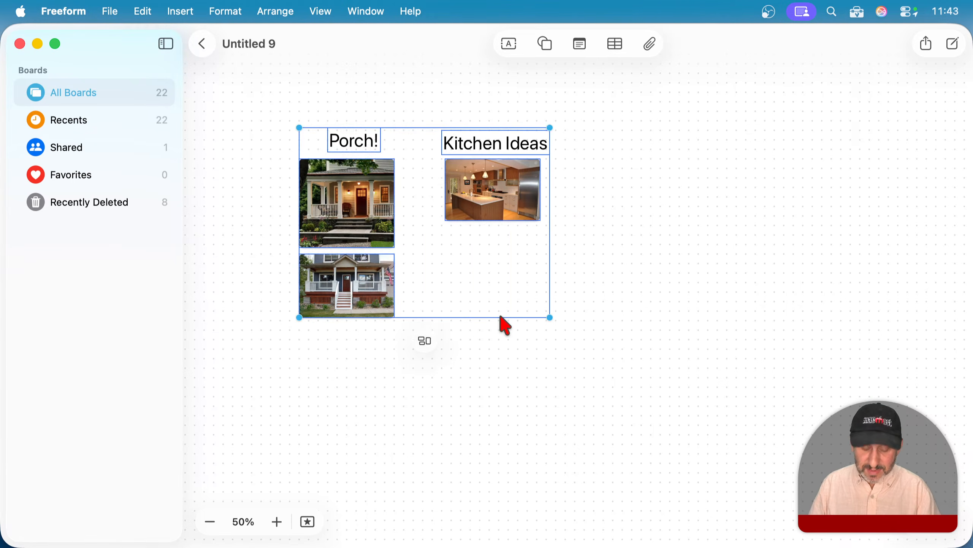
key("Delete")
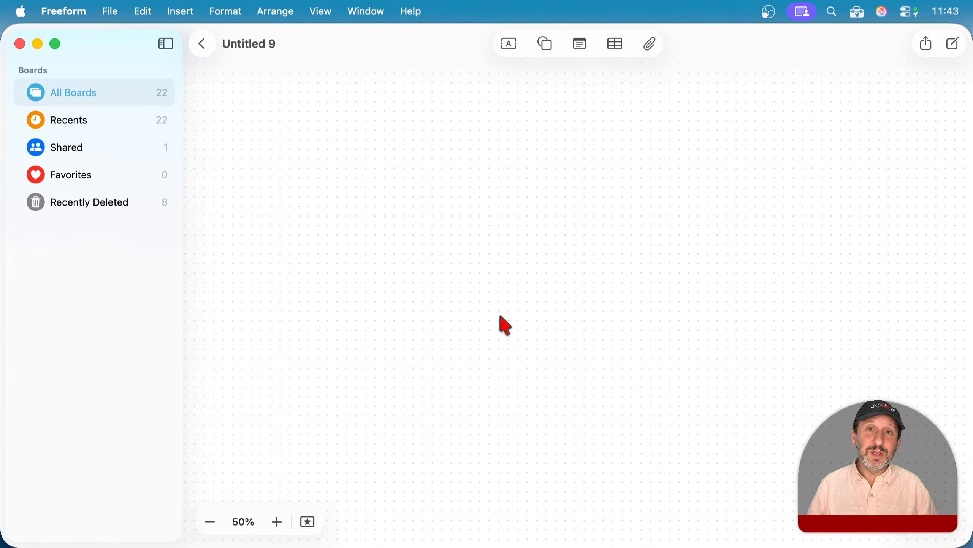
- Switch to Safari and search the web for images of sofas
key("super+Tab")
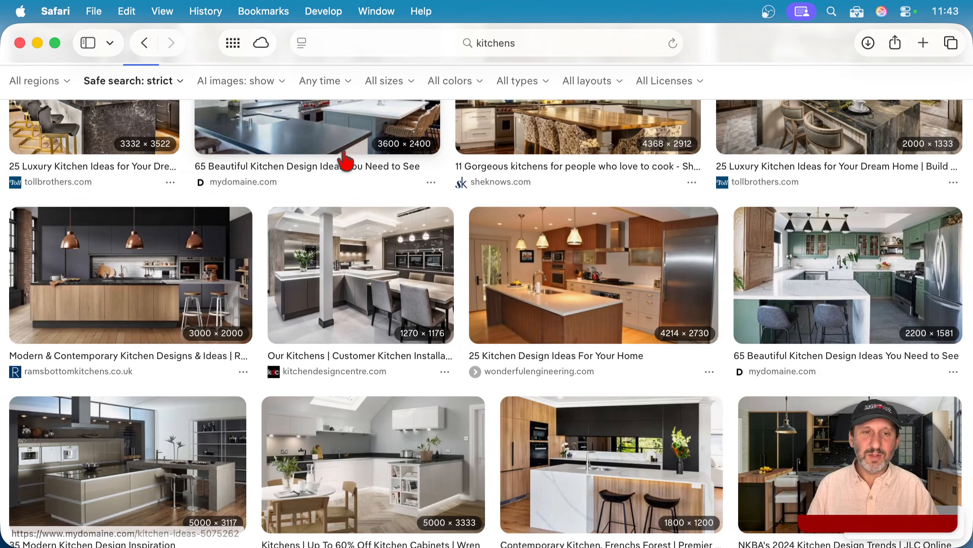
left_click(495, 43)
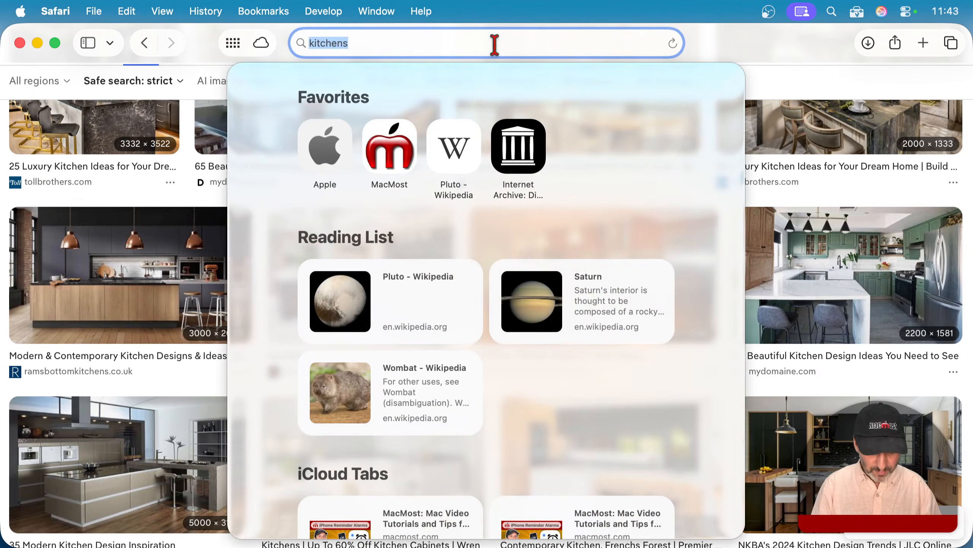
type("lite.duckduckgo.com")
key("super+a")
type("sofas")
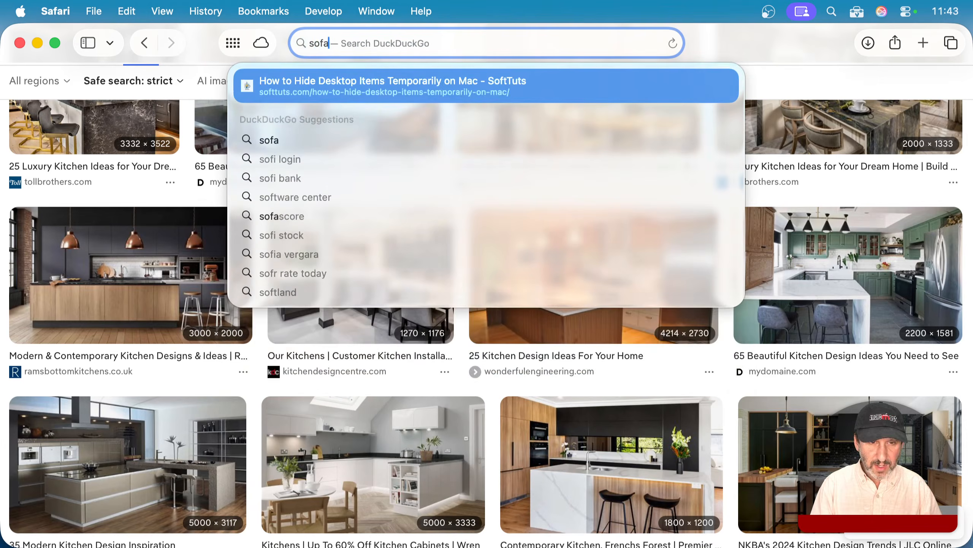
key("Return")
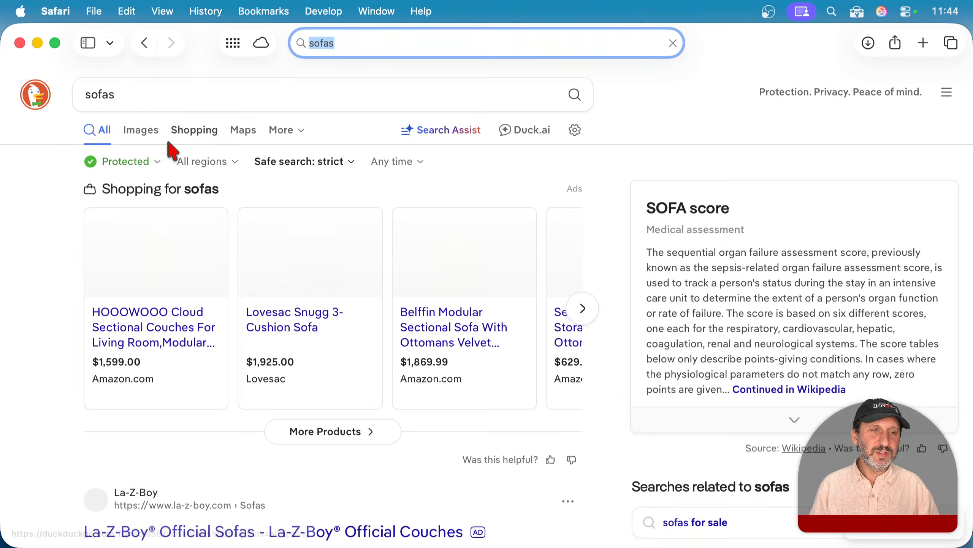
left_click(141, 130)
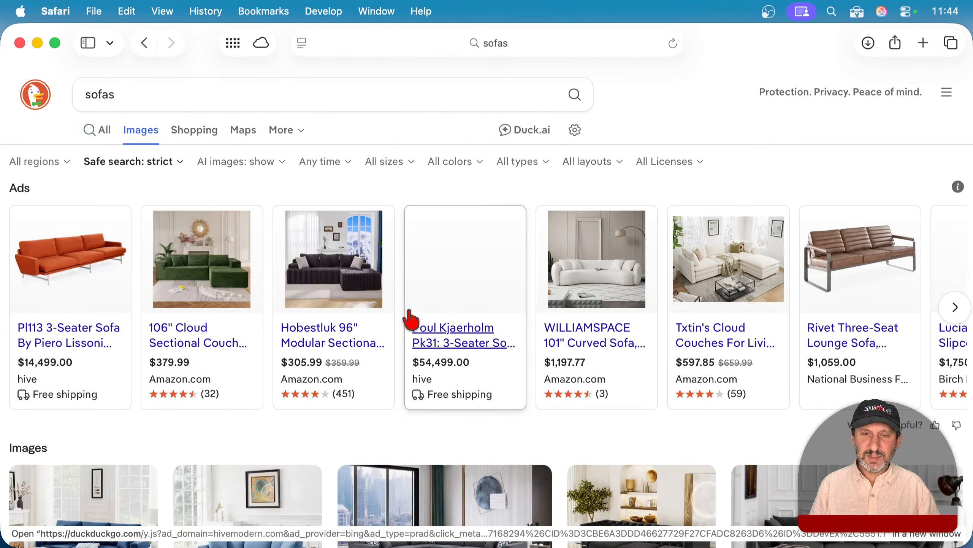
- Copy the "Best Exquisite Modern Sofas" picture and paste it into the upper-left area of the Freeform board
scroll(410, 319, "down", 10)
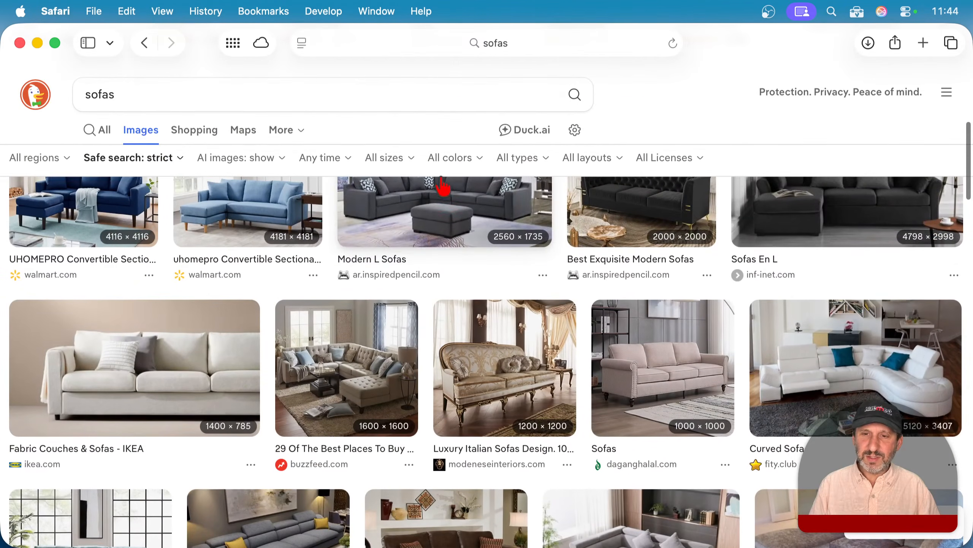
scroll(673, 211, "up", 3)
right_click(640, 309)
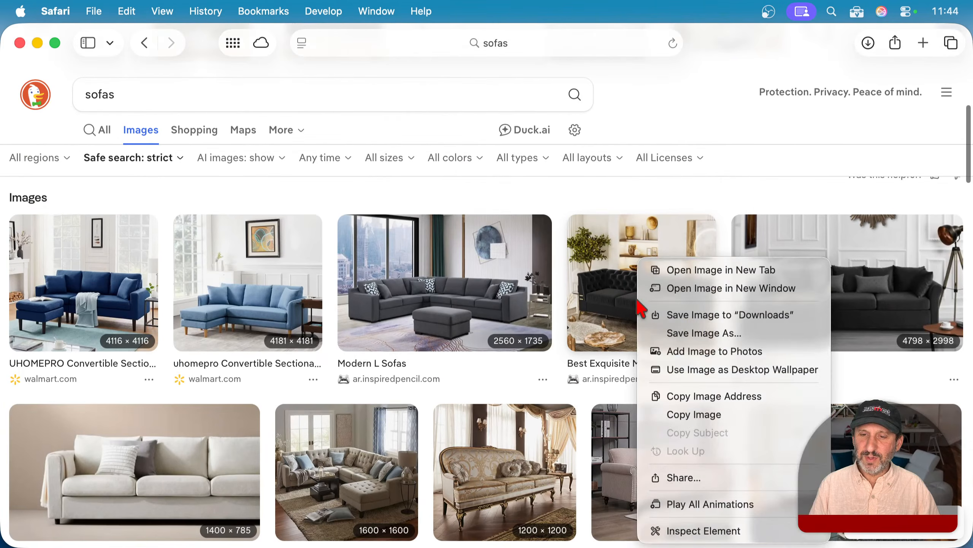
left_click(695, 415)
key("super+Tab")
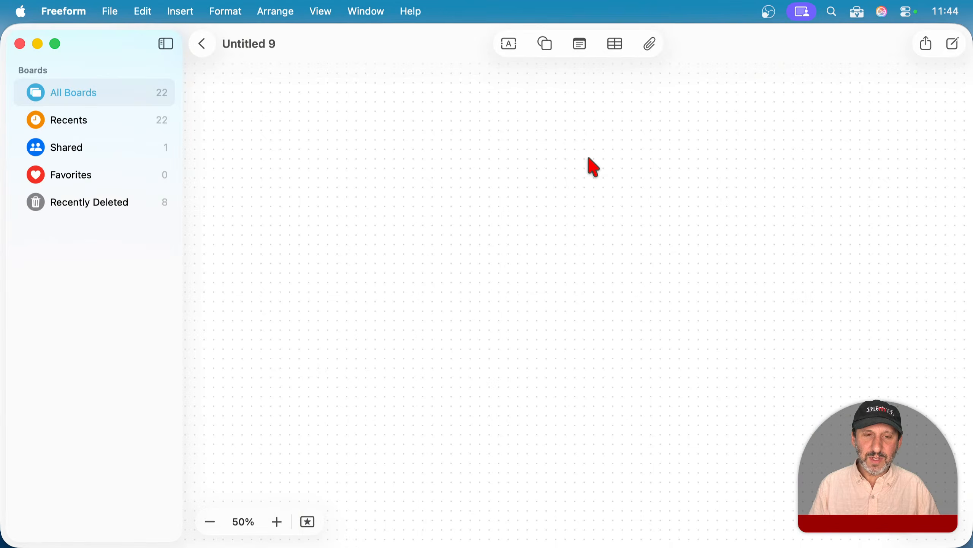
key("super+v")
left_click_drag(628, 305, 417, 172)
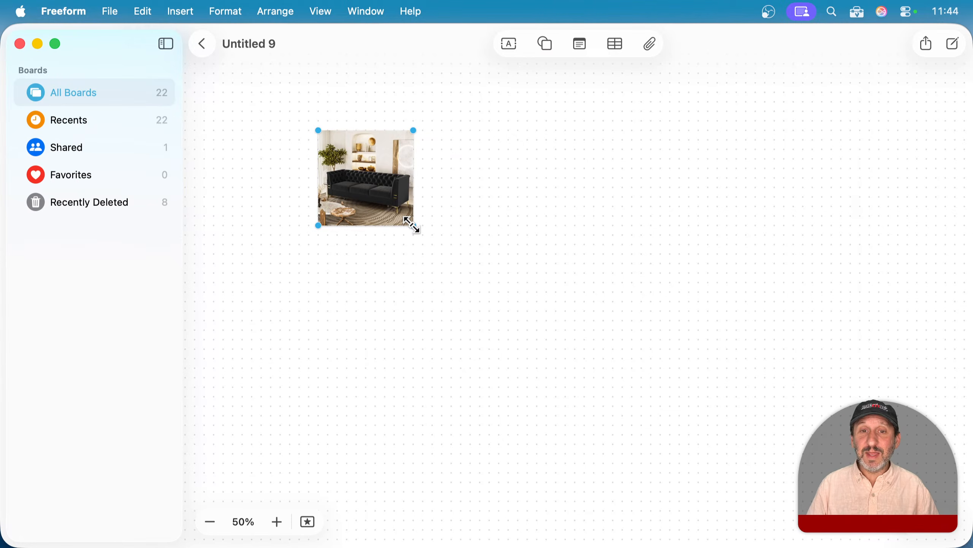
- Switch to Safari and open the Walmart product page from the light-blue uhomepro Convertible Sectional Sofa image result
key("super+Tab")
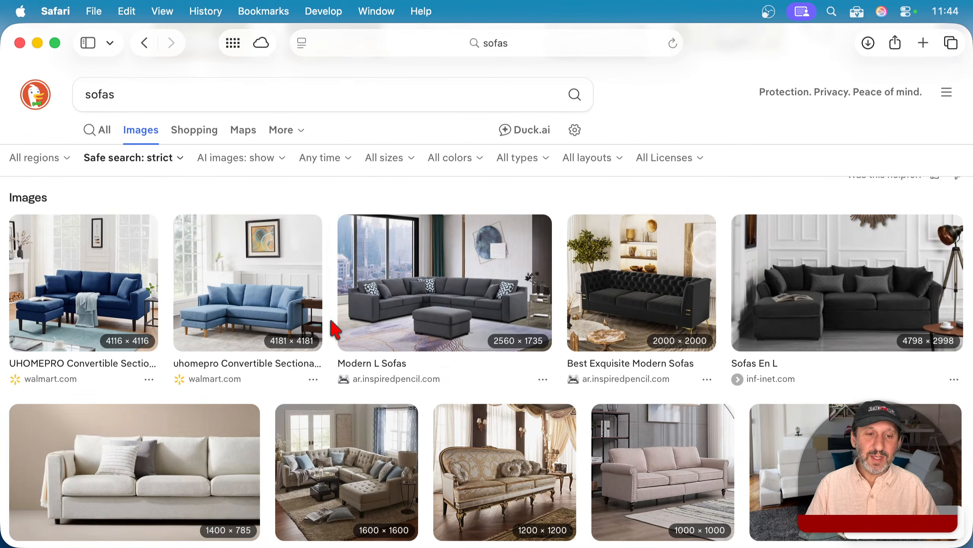
left_click(249, 312)
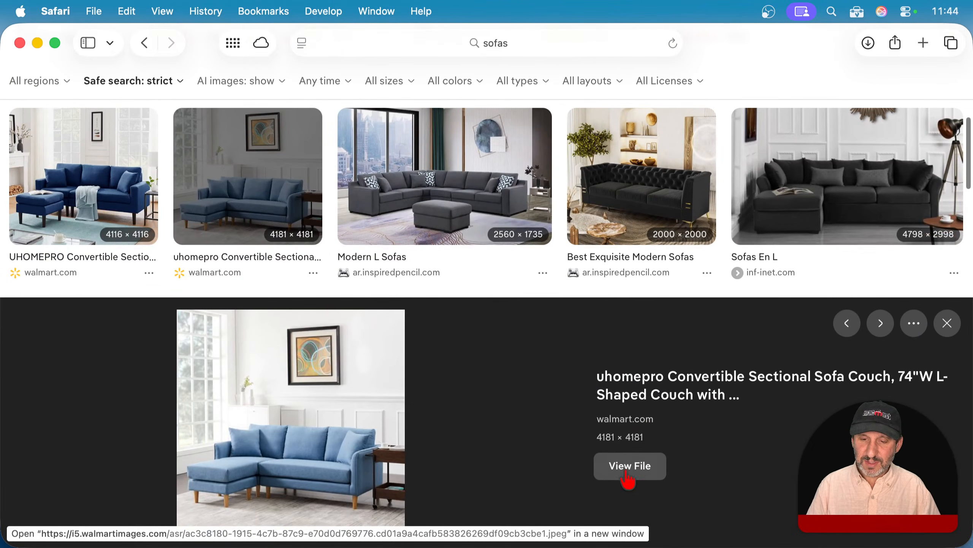
left_click(374, 435)
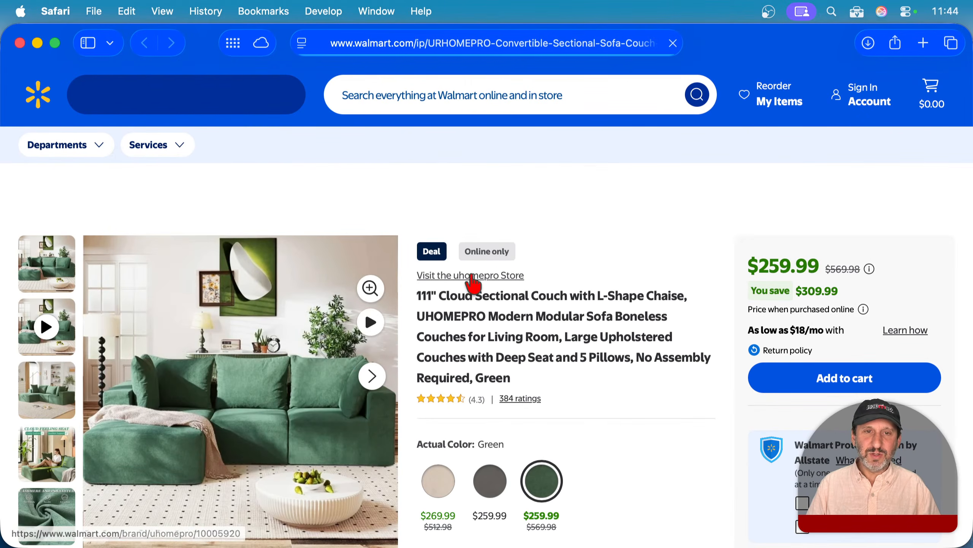
- Copy the Walmart product page's address and paste it as a link card on the Freeform board
left_click(461, 43)
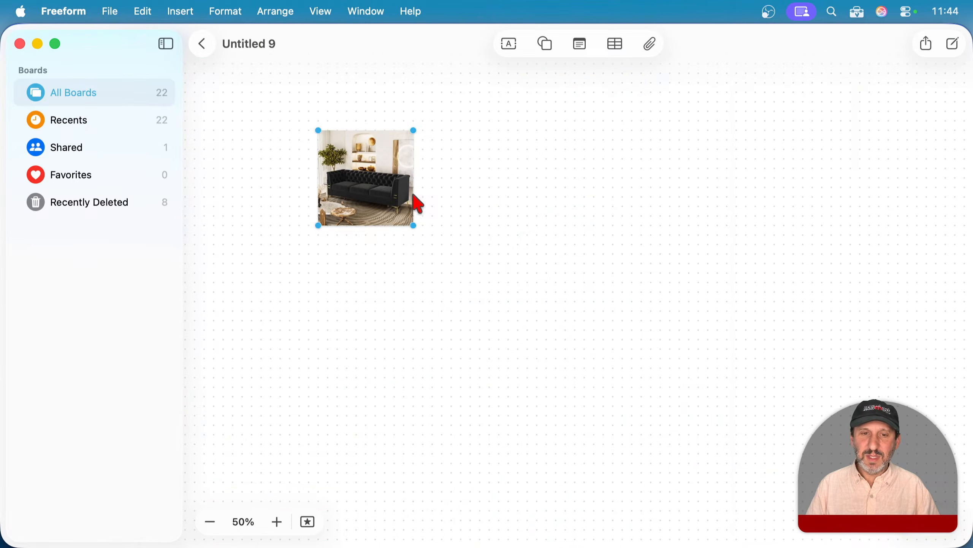
left_click(554, 236)
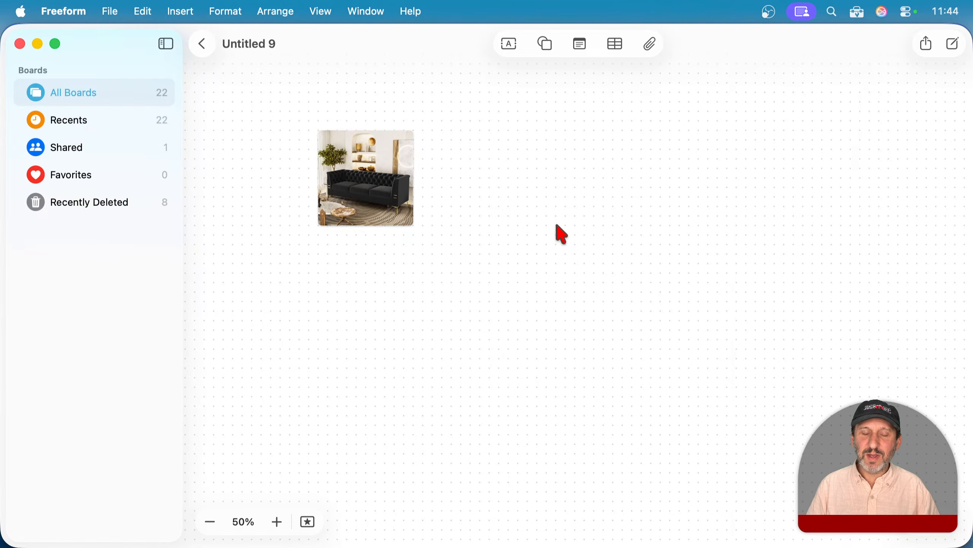
key("super+v")
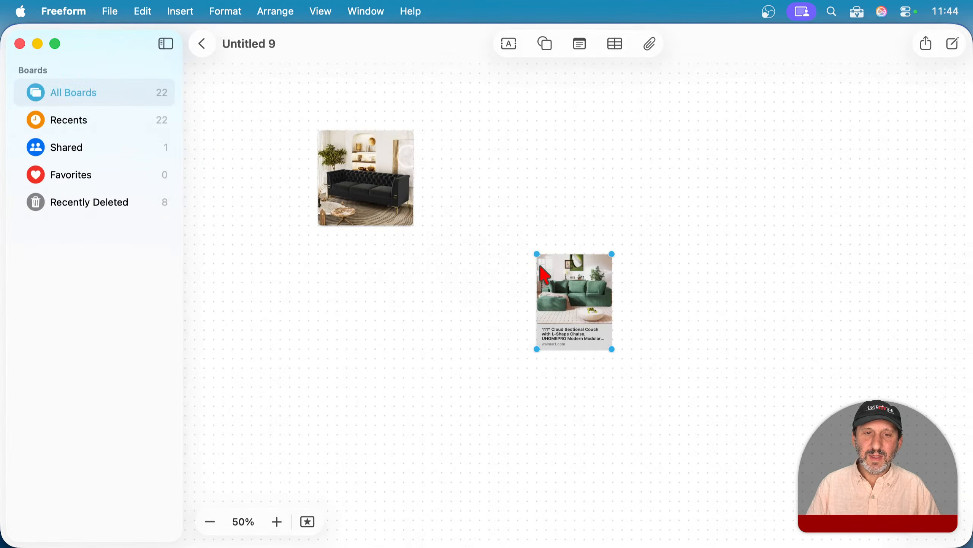
- Enlarge the green couch link card to slightly wider than the black sofa picture and place it directly beneath, with left edges aligned
left_click_drag(578, 311, 502, 176)
left_click_drag(533, 214, 657, 362)
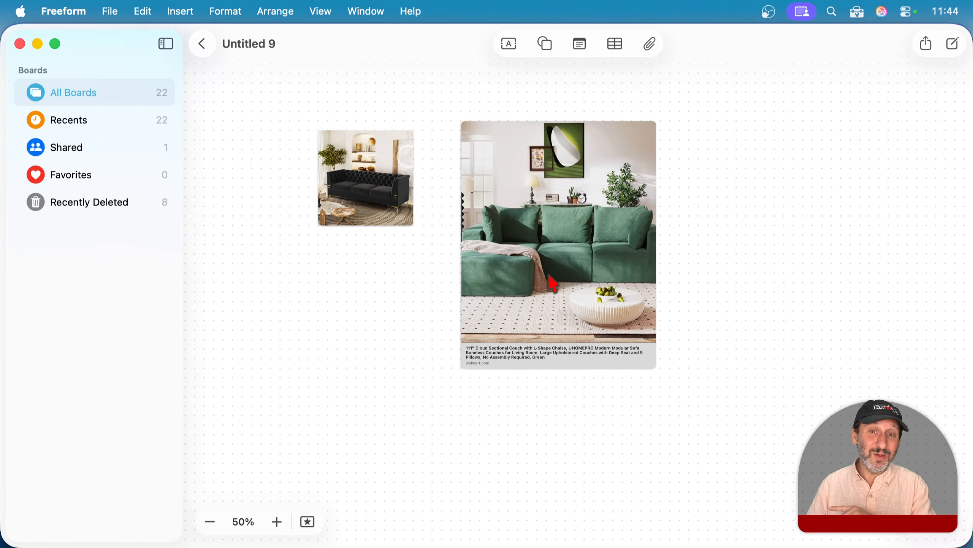
left_click_drag(553, 284, 304, 409)
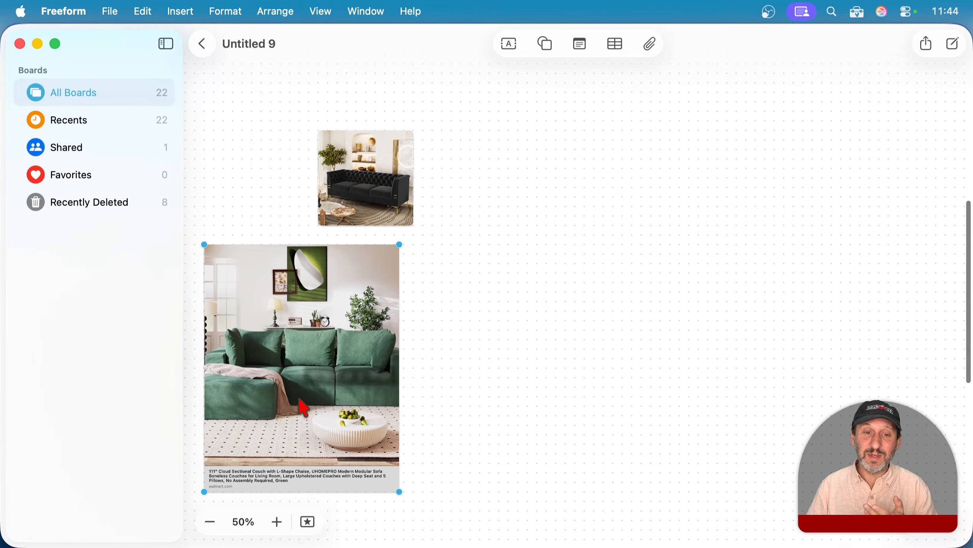
left_click_drag(399, 245, 326, 339)
left_click_drag(267, 394, 381, 289)
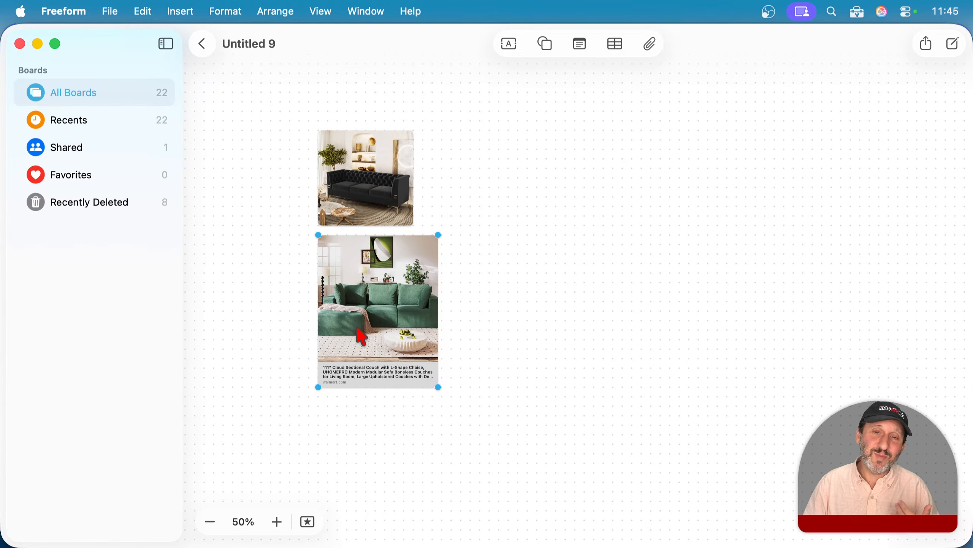
- Add a text box reading "Features" on the empty area to the right of the black sofa picture
left_click(523, 44)
left_click_drag(581, 307, 752, 184)
left_click(714, 183)
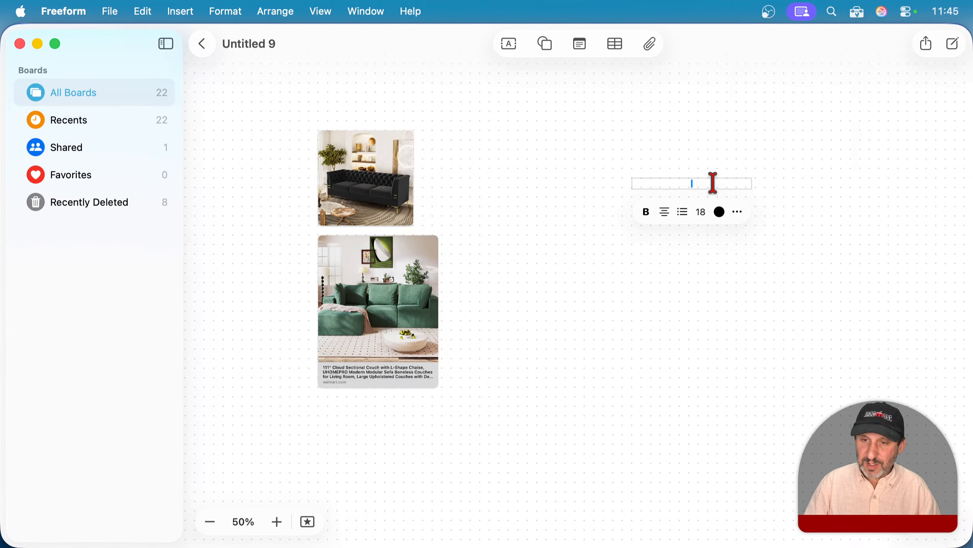
type("Features")
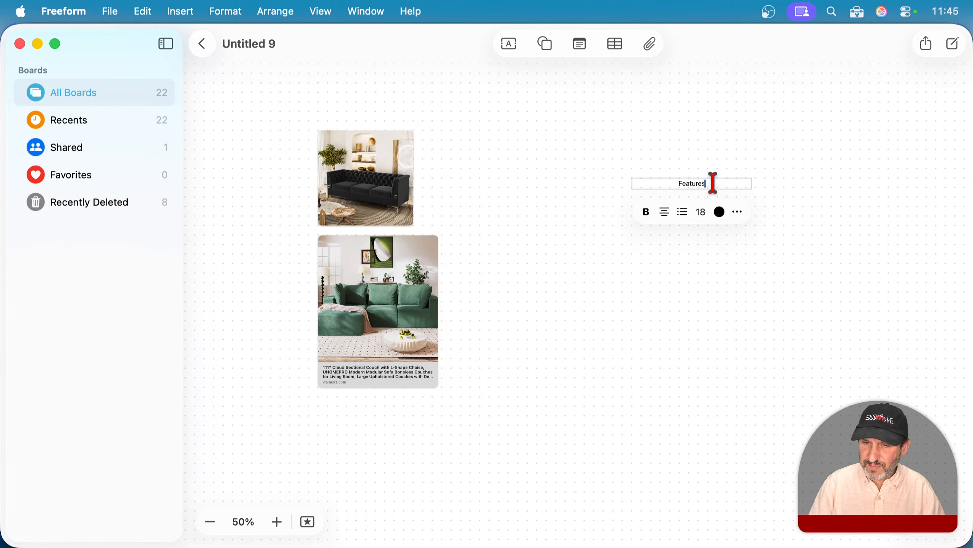
- Format the "Features" text as left-aligned with a font size of 48
key("super+a")
left_click(665, 212)
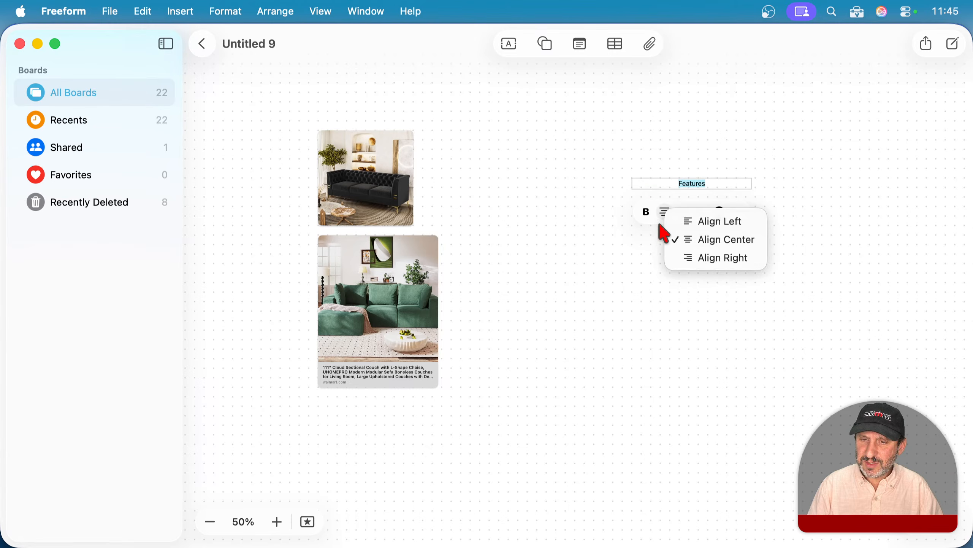
left_click(693, 220)
left_click(702, 214)
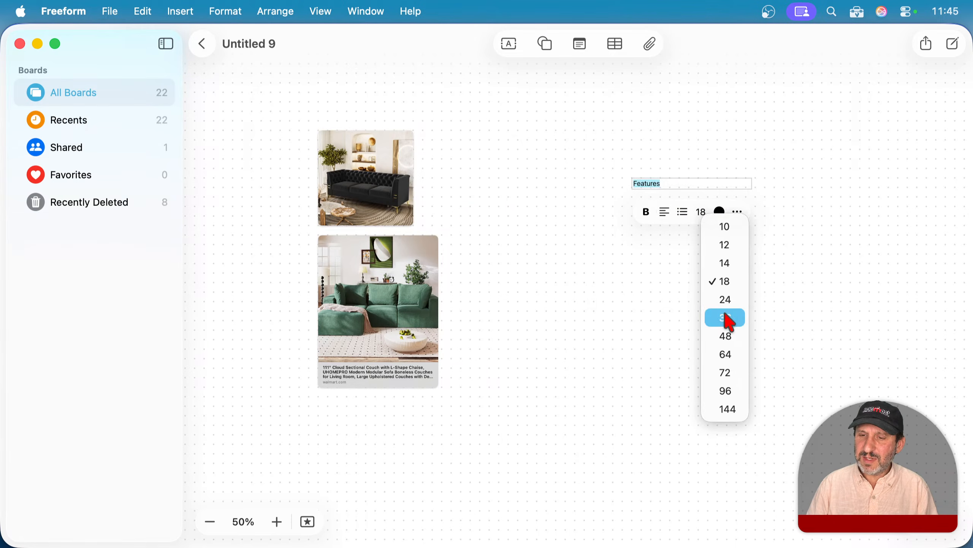
left_click(725, 337)
- Add a bulleted list with the items "One", "Two" and "Three" under the "Features" heading
left_click(711, 183)
key("Return")
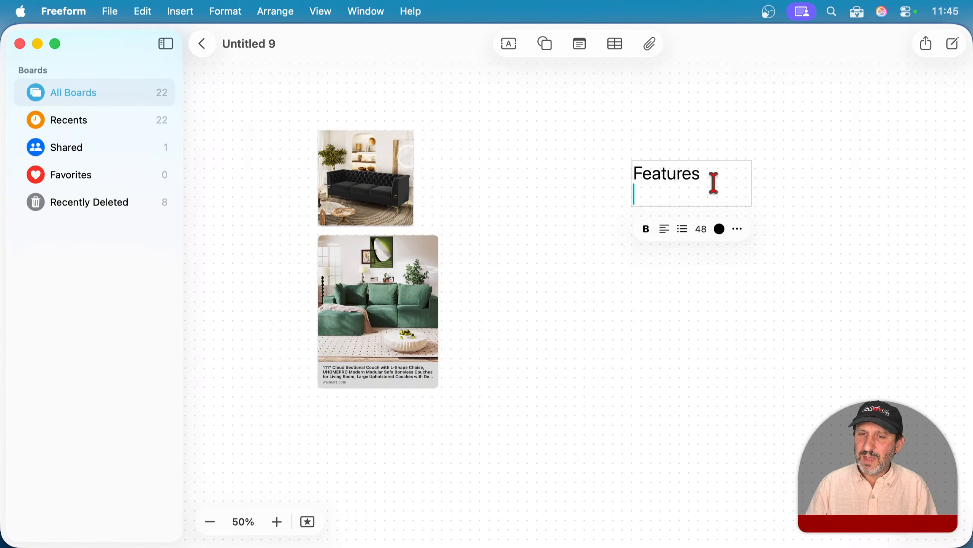
left_click(686, 224)
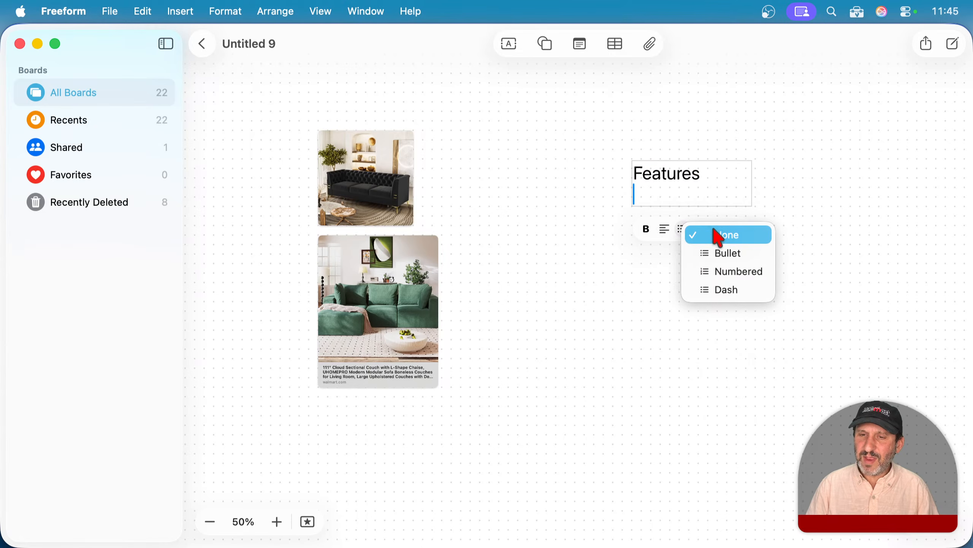
left_click(704, 253)
type("One")
key("Return")
type("Two")
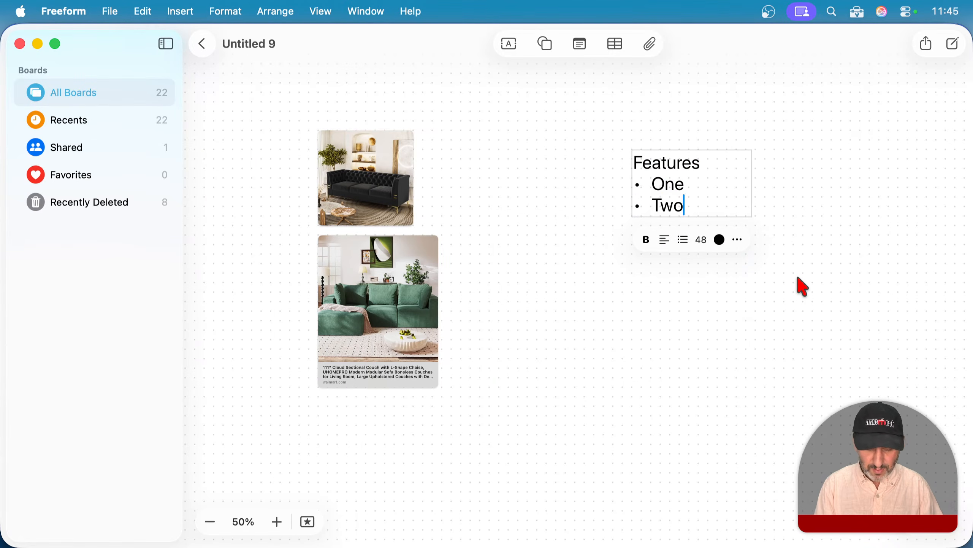
key("Return")
type("Three")
left_click(432, 251)
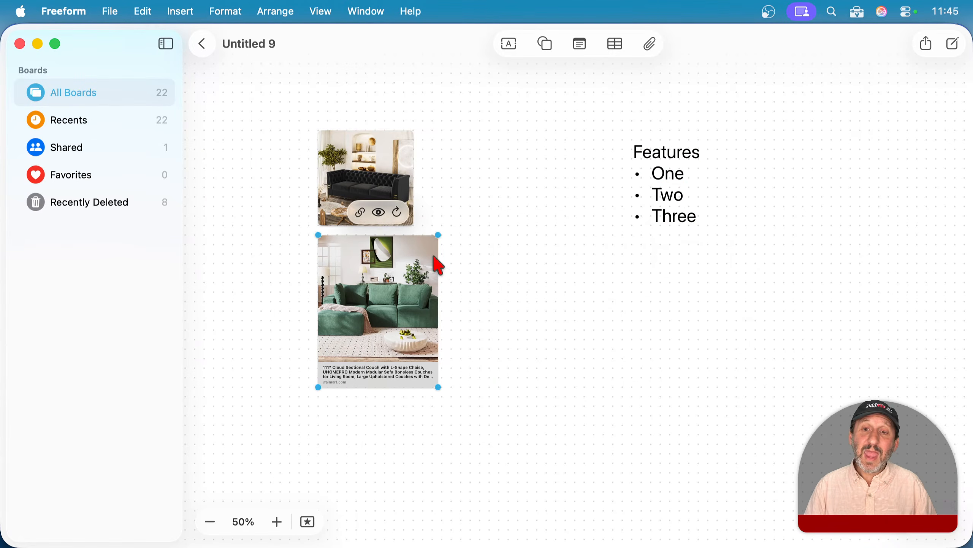
- Move the Features list closer to the black sofa picture, level with the picture's top edge
left_click(535, 220)
left_click_drag(682, 188, 651, 175)
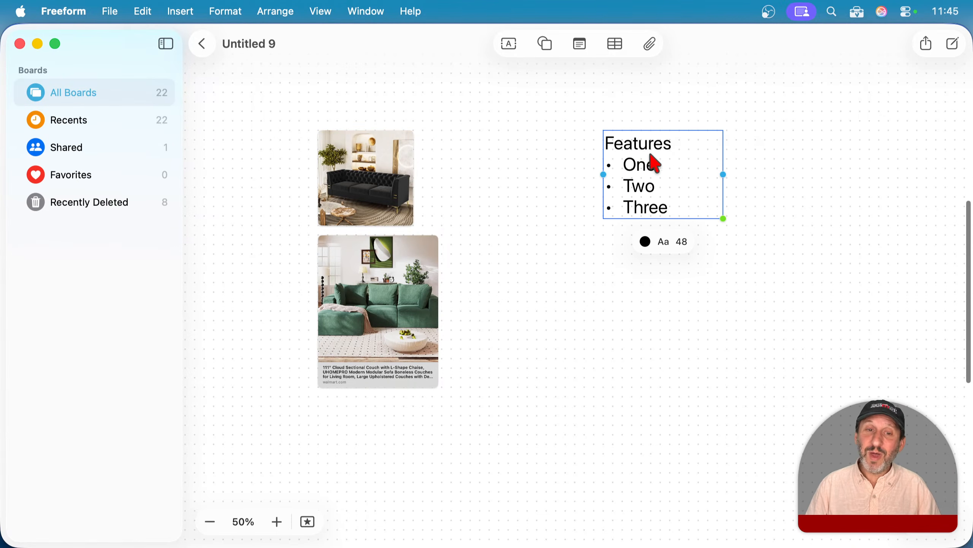
left_click(500, 165)
left_click(350, 163)
left_click(345, 242)
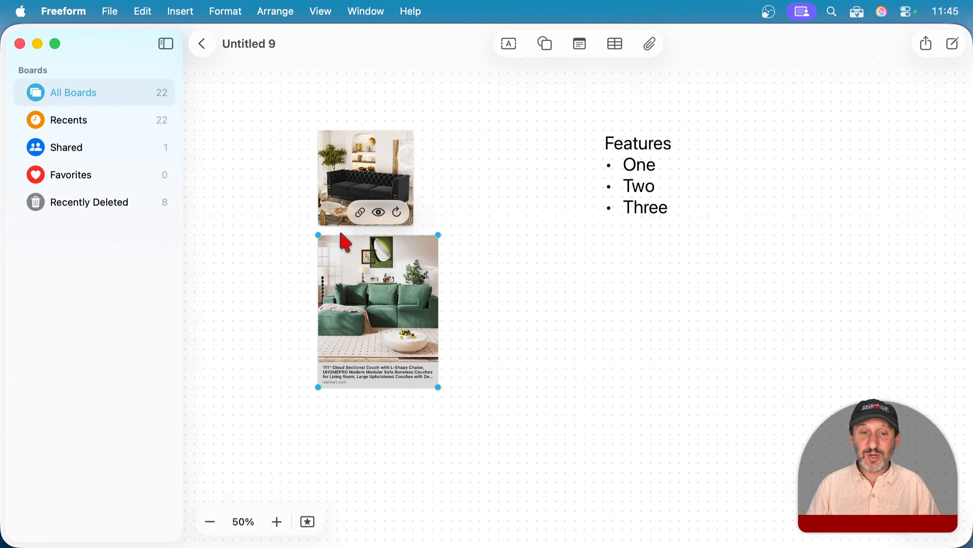
left_click(644, 163)
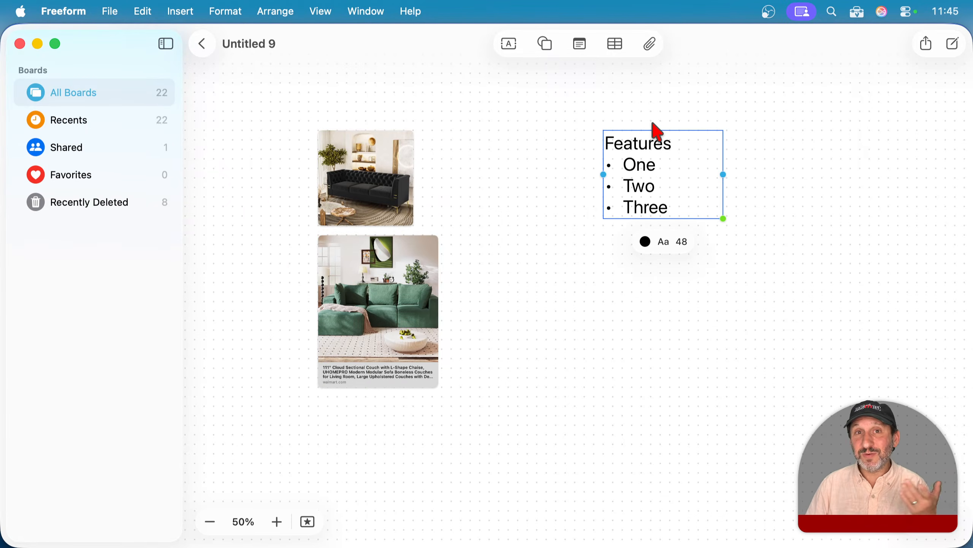
left_click_drag(647, 157, 554, 163)
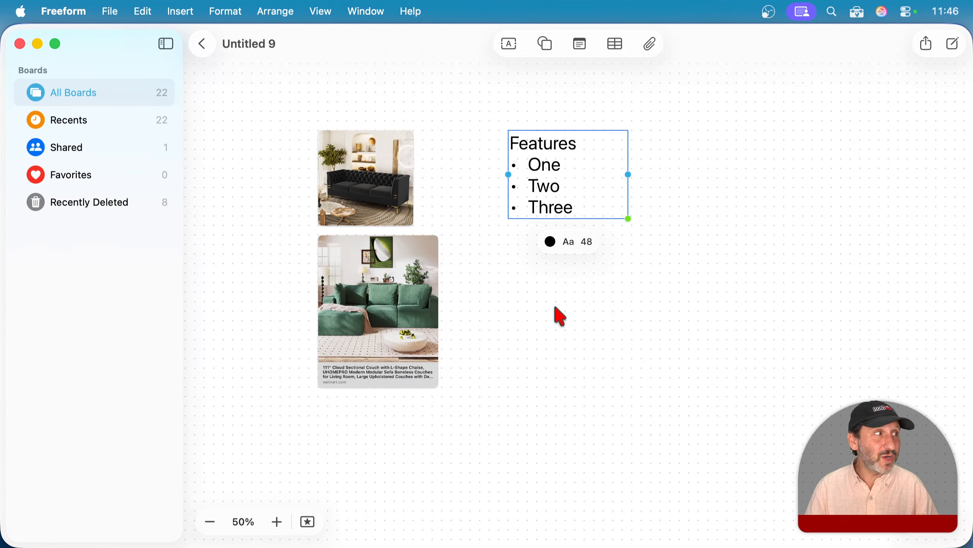
- Remove the three bullet items from the Features text box and place three copies of the "Features" label below it
left_click(294, 172)
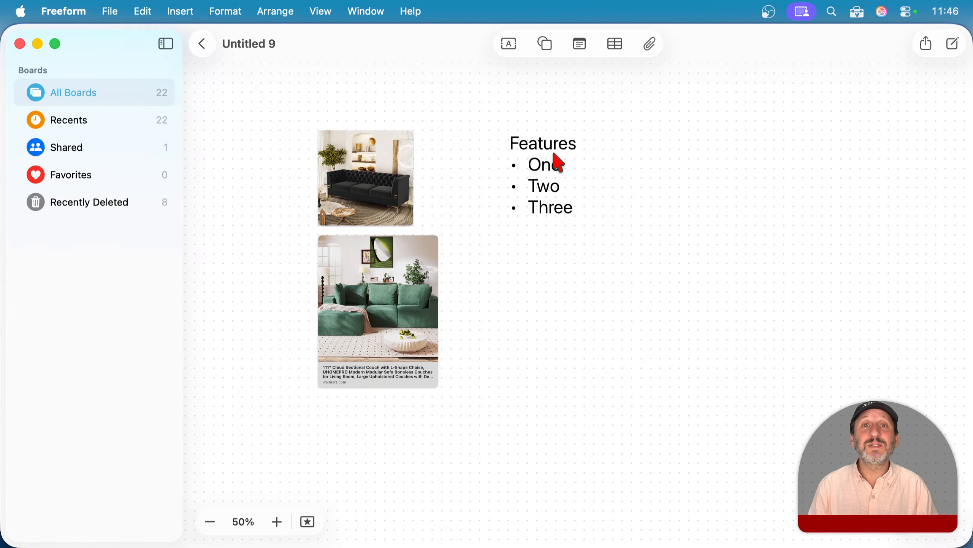
left_click(385, 188)
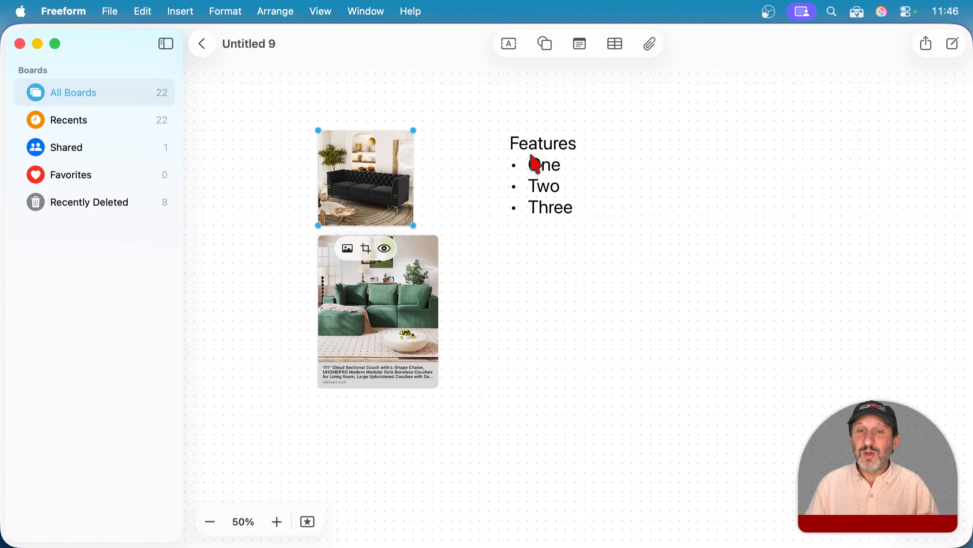
left_click(536, 165)
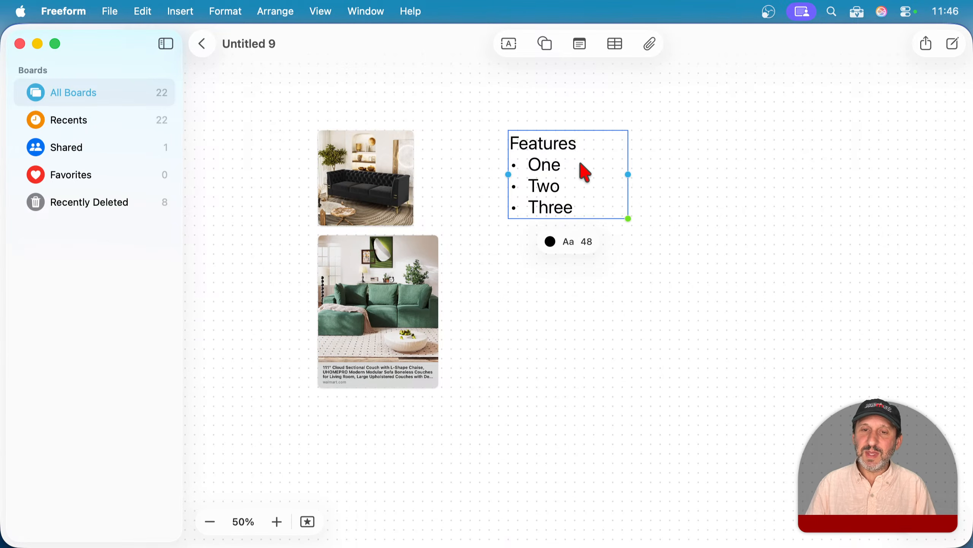
double_click(547, 164)
left_click_drag(515, 165, 582, 365)
key("BackSpace")
key("BackSpace")
key("BackSpace")
left_click(598, 192)
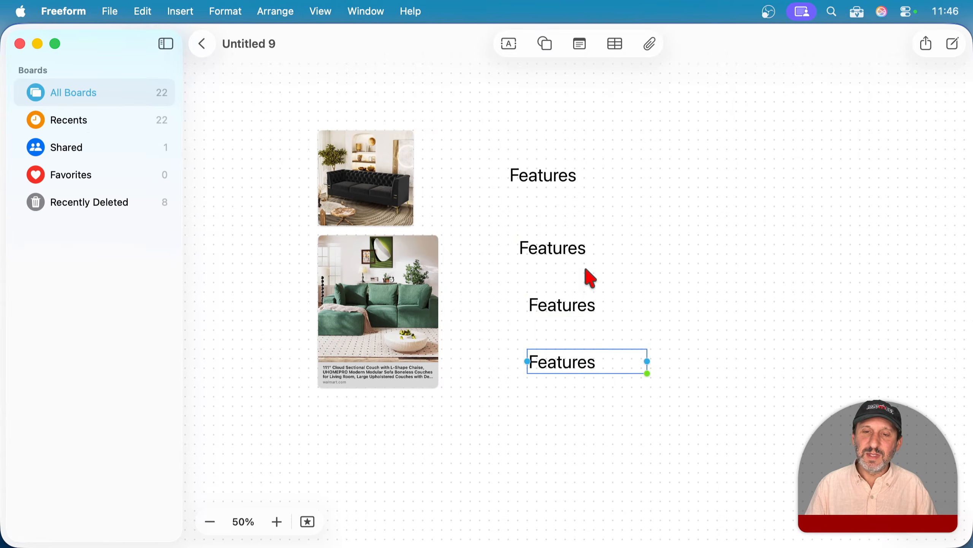
- Change the three copied labels to "Feature A", "Feature B" and "Feature C" from top to bottom
double_click(566, 248)
left_click(579, 251)
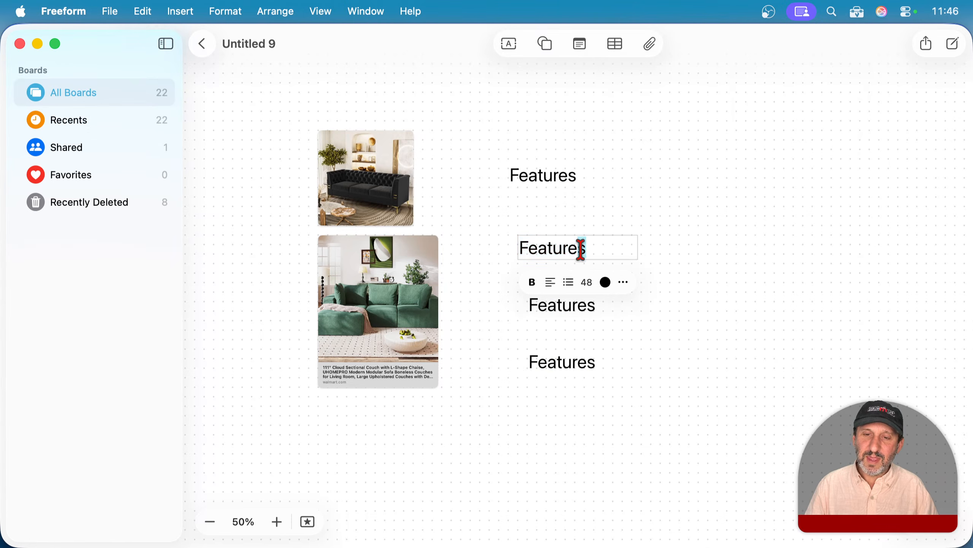
left_click(594, 306)
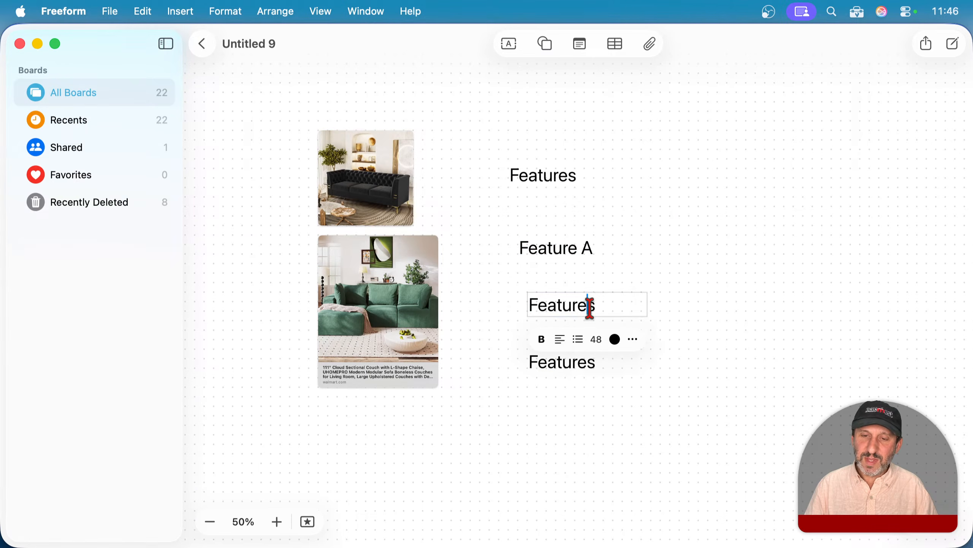
left_click(582, 361)
left_click(587, 364)
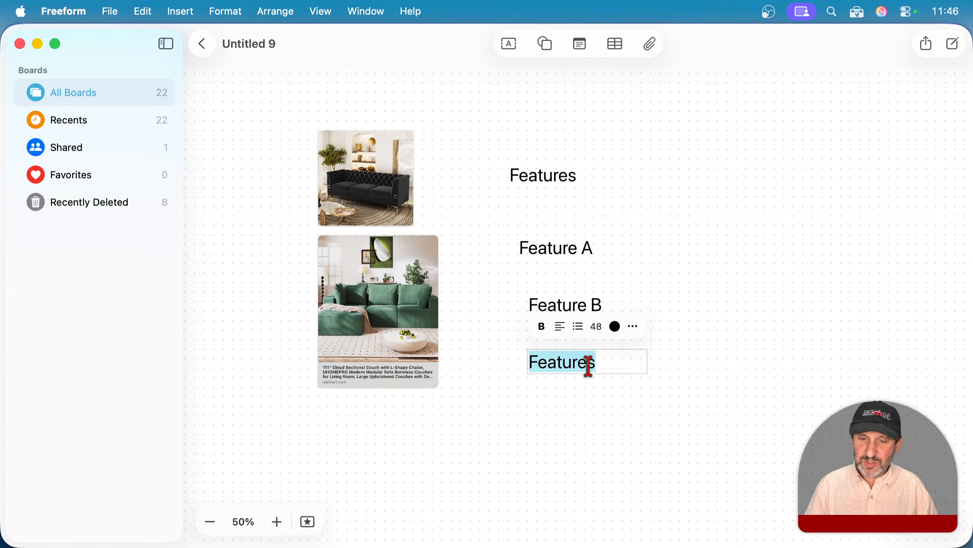
left_click(590, 362)
type("C")
left_click(701, 334)
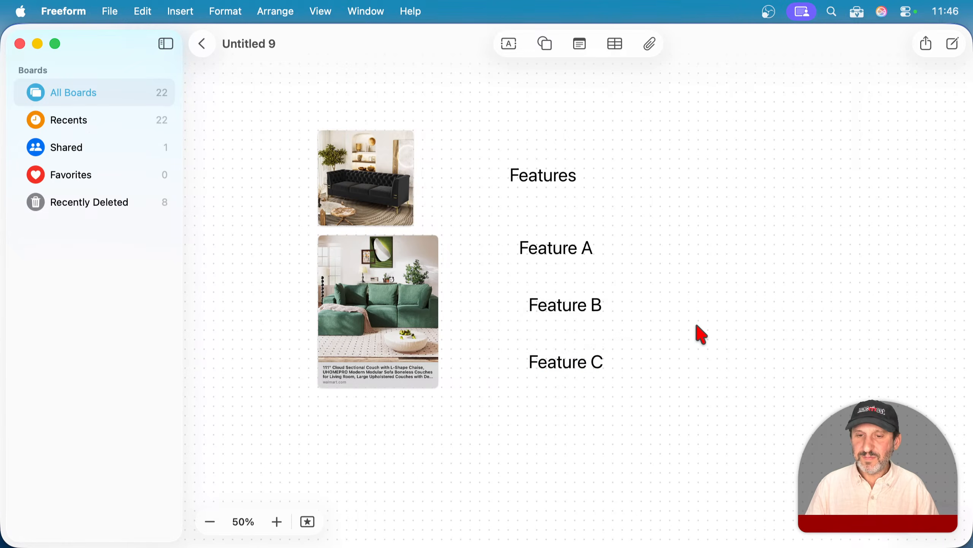
- Place "Feature A" indented just below "Features", and set "Feature C" above "Feature B" apart on the right
left_click(582, 318)
left_click_drag(568, 256, 548, 218)
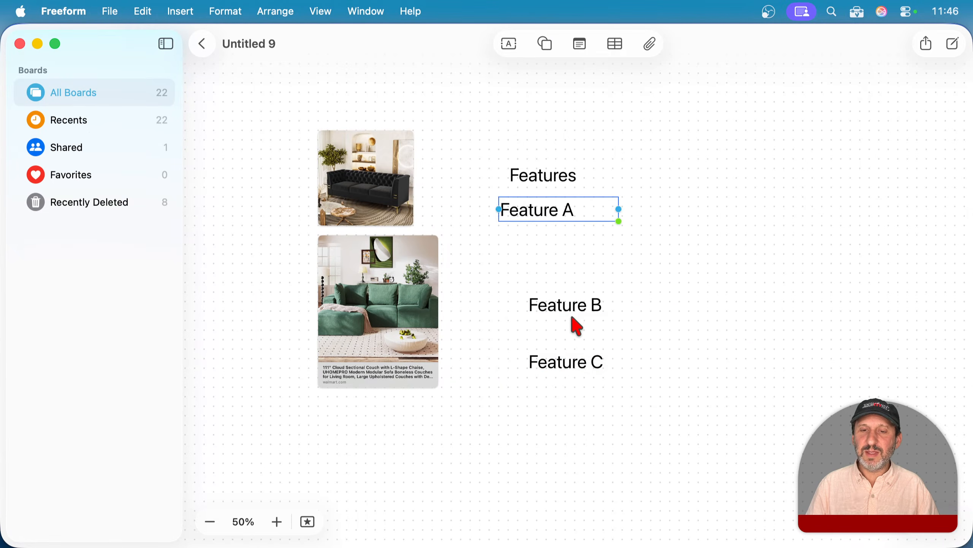
left_click_drag(578, 320, 778, 235)
left_click_drag(583, 366, 778, 189)
left_click_drag(526, 218, 558, 213)
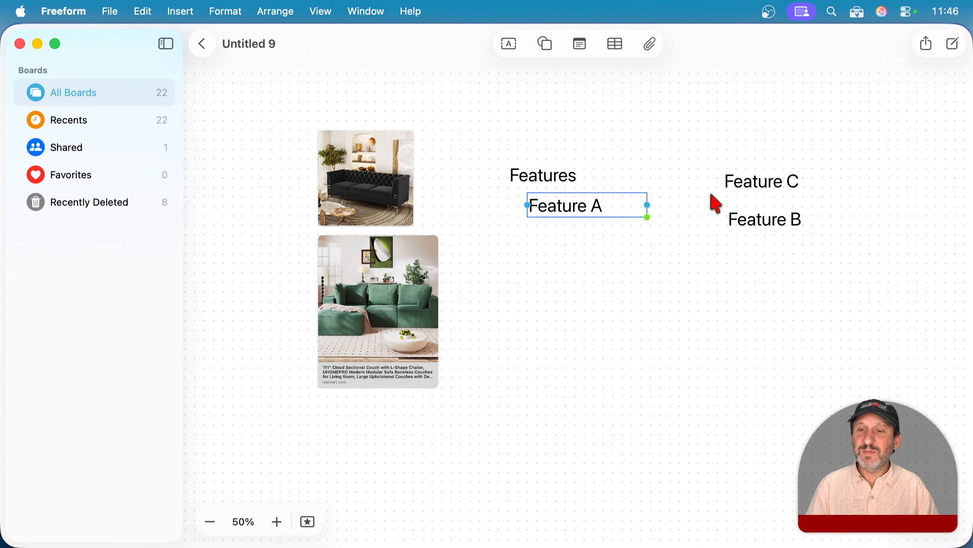
- Move the "Feature C" label below "Feature A", left-aligned with the "Features" heading
left_click(760, 186)
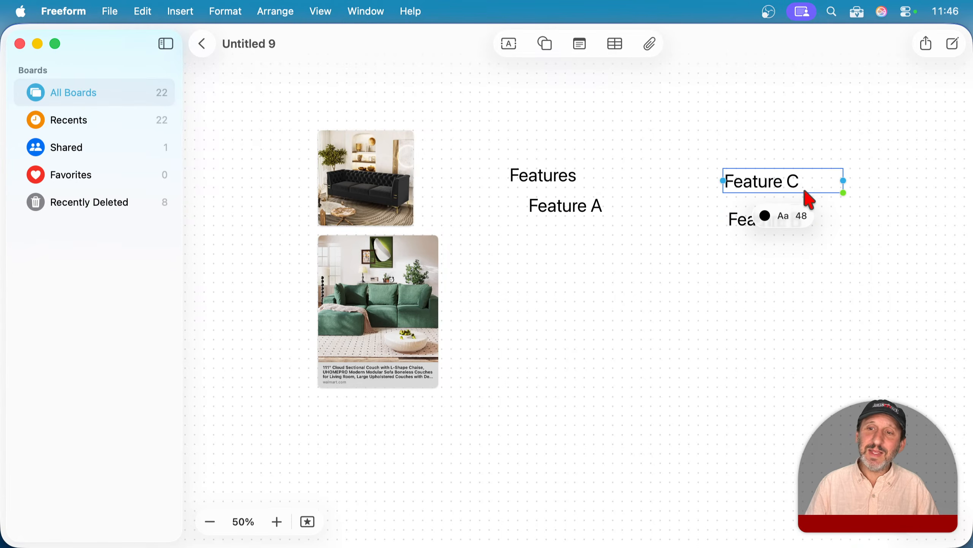
left_click(763, 154)
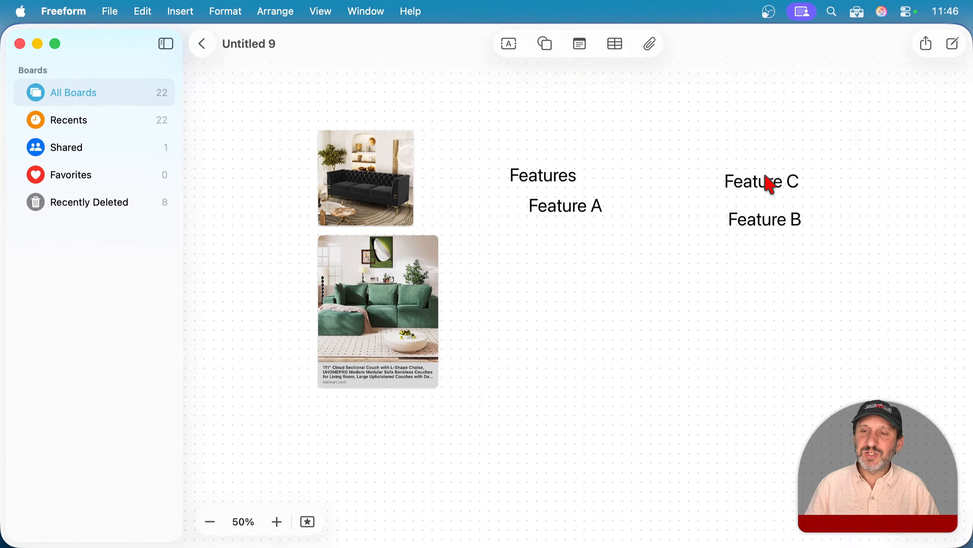
left_click_drag(764, 191, 550, 249)
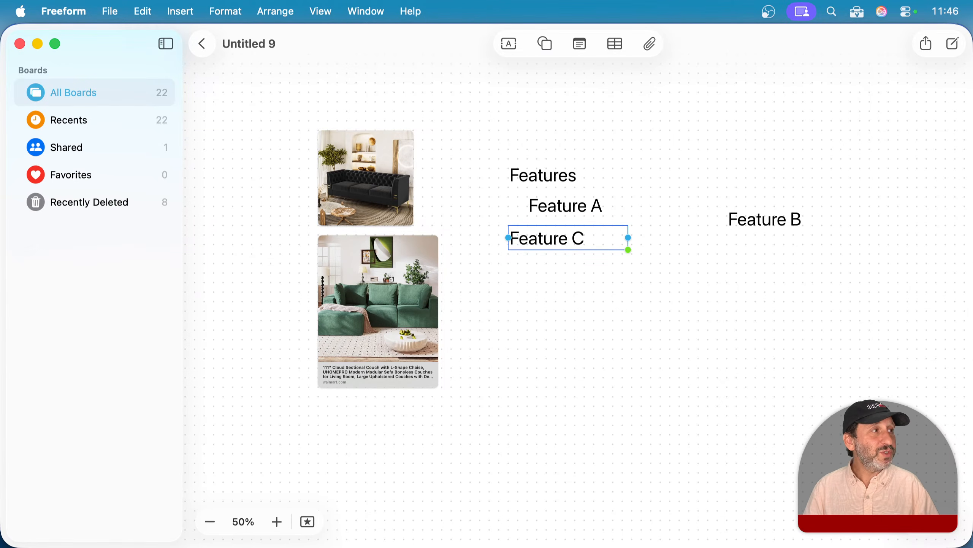
- Select the sofa picture, the link card and all the feature labels and delete them from the board
left_click_drag(260, 155, 783, 380)
key("Delete")
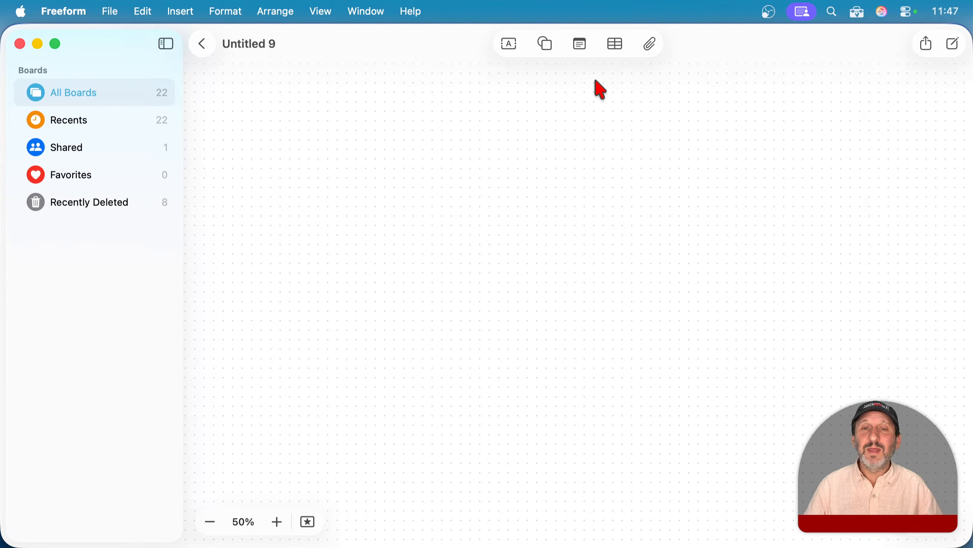
- Add a rounded rectangle to the upper-left area of the board, widen it and enter the title "Scene 1" inside
left_click(545, 43)
left_click(605, 175)
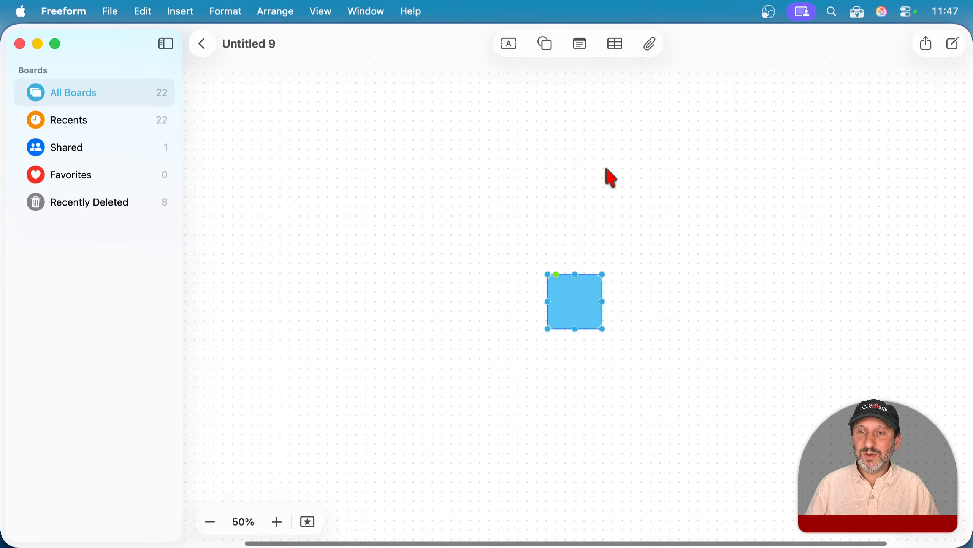
left_click_drag(576, 298, 527, 224)
double_click(390, 183)
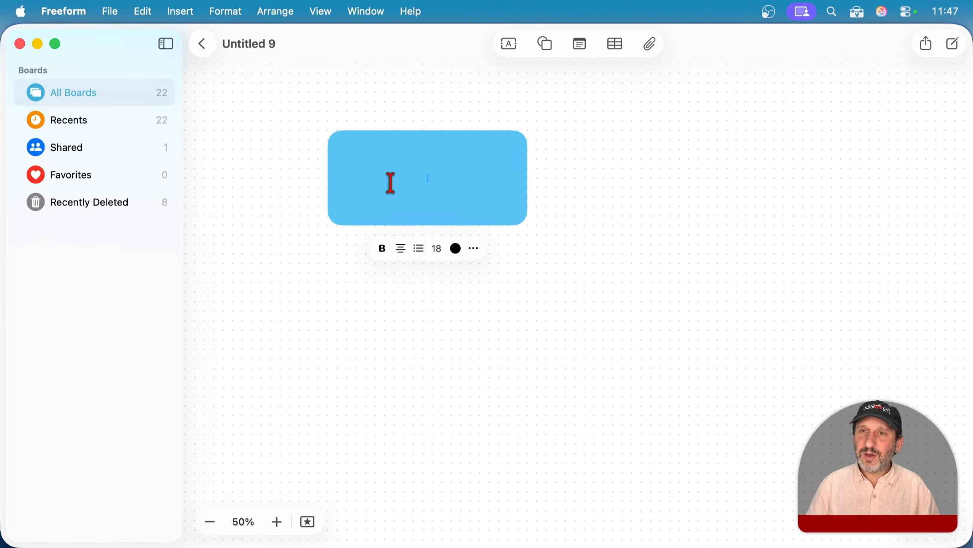
type("Scene")
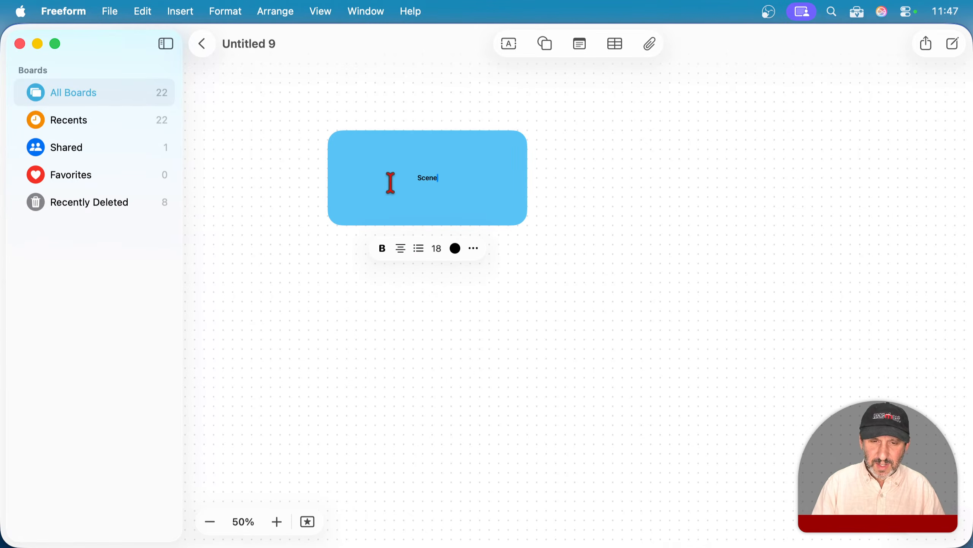
type(" 1")
- Set the rectangle's text size to 36 and add a "Description" line followed by a pasted Lorem Ipsum paragraph
key("super+a")
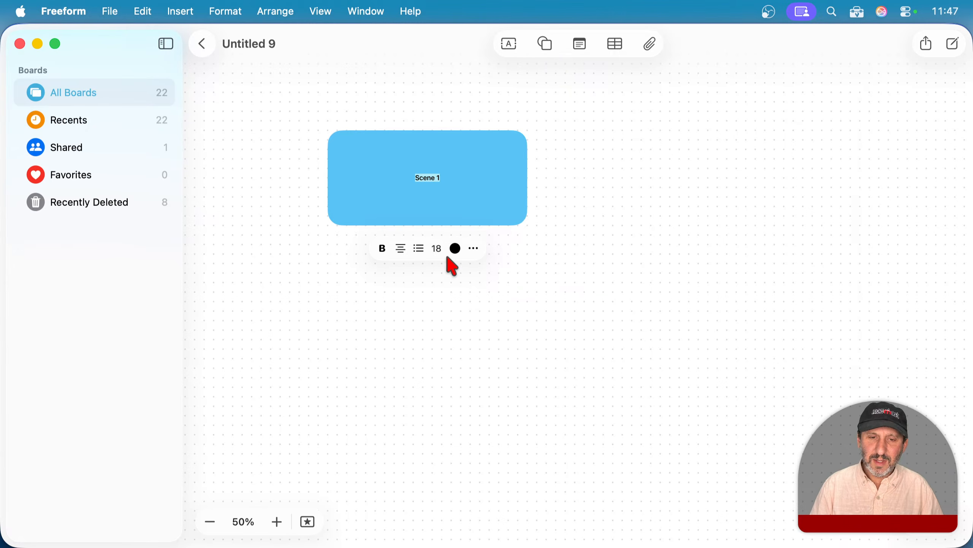
left_click(438, 248)
left_click(462, 354)
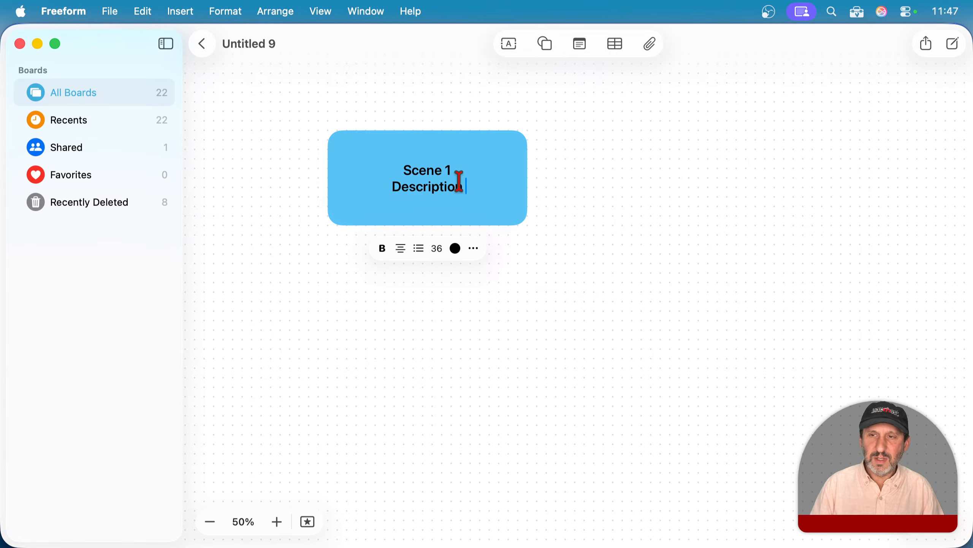
left_click(857, 17)
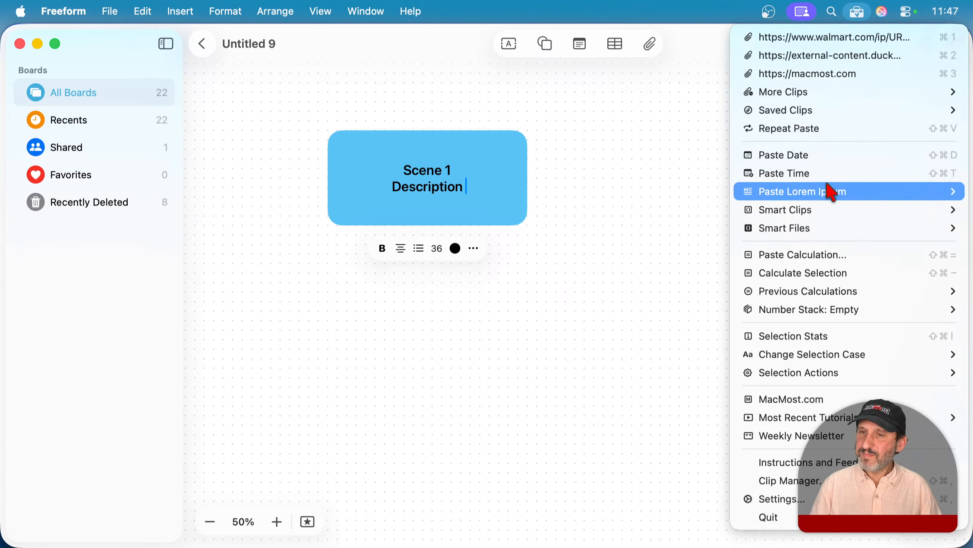
mouse_move(832, 191)
left_click(691, 253)
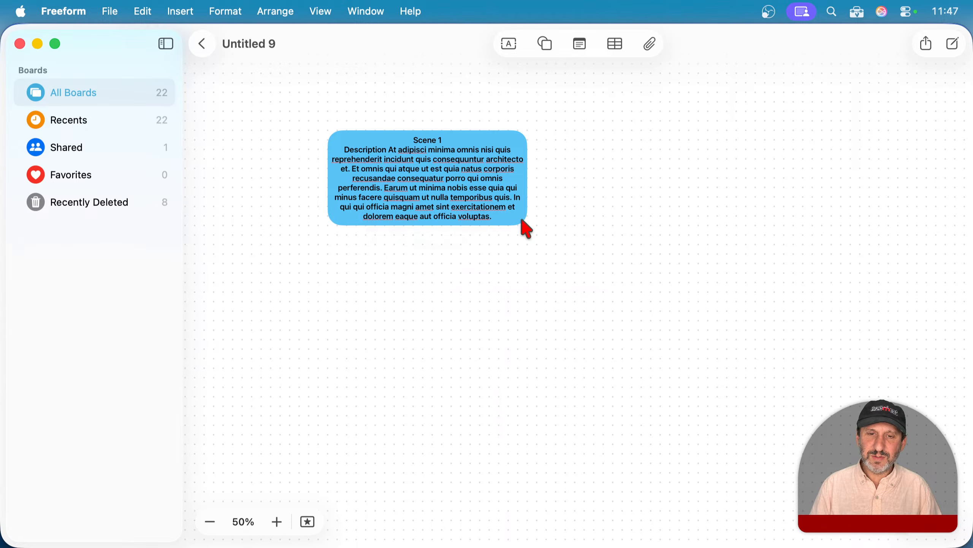
- Enlarge the scene card downward and to the right to make more room for its text
key("Escape")
left_click_drag(424, 226, 428, 340)
left_click_drag(527, 235, 623, 235)
- Set the description paragraph below the "Scene 1" title to text size 18
double_click(514, 313)
left_click_drag(532, 313, 324, 186)
left_click(480, 362)
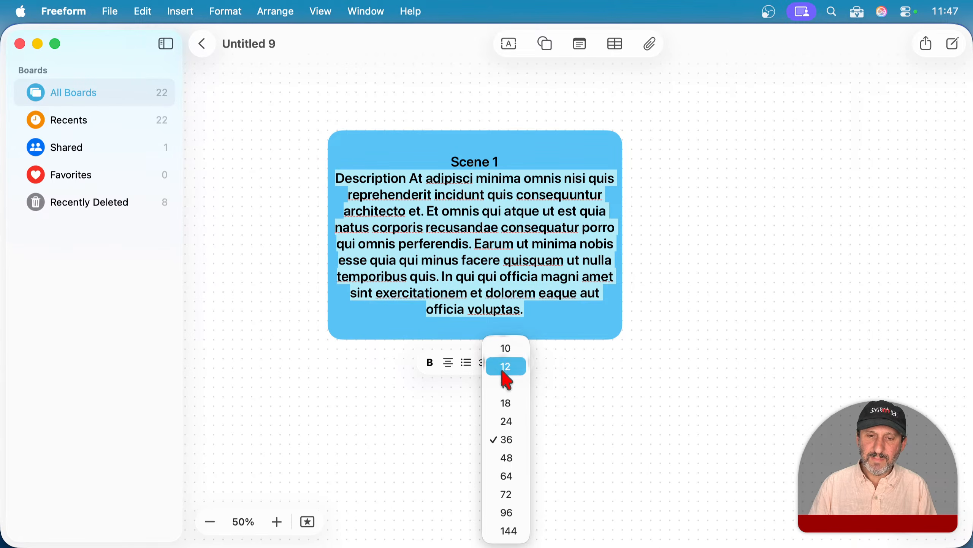
left_click(505, 401)
left_click(490, 283)
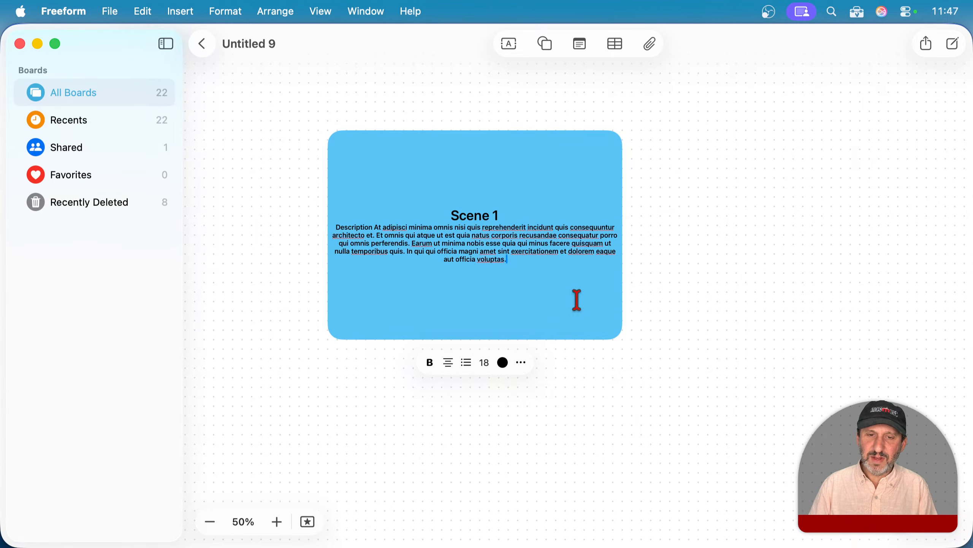
- Shrink the scene card to fit its text and copy it into five cards, three above and two below
left_click(674, 280)
left_click(584, 285)
left_click_drag(620, 338, 701, 282)
left_click(481, 277)
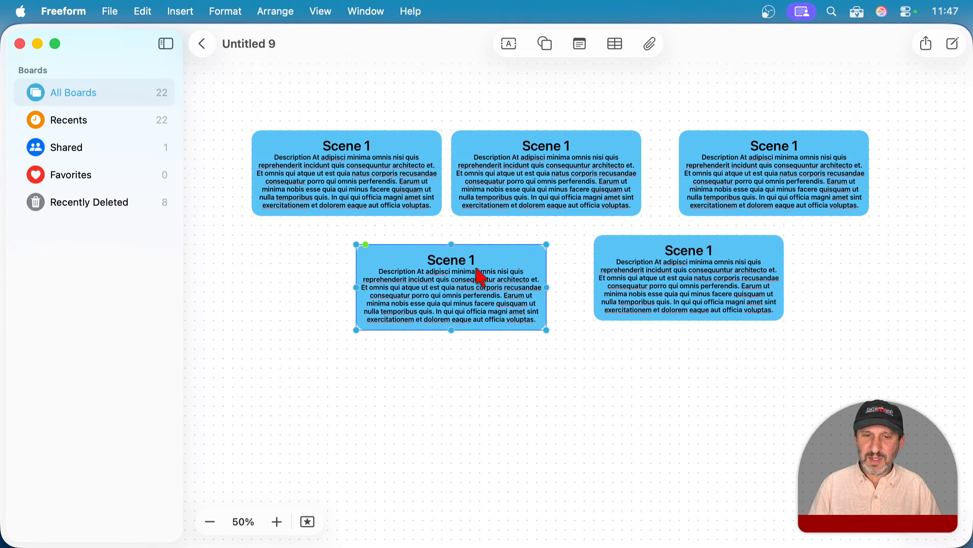
- Rearrange the scene cards by spacing the first two apart at the upper left and moving the two lower cards to the right
left_click(452, 273)
left_click(583, 281)
left_click(527, 201)
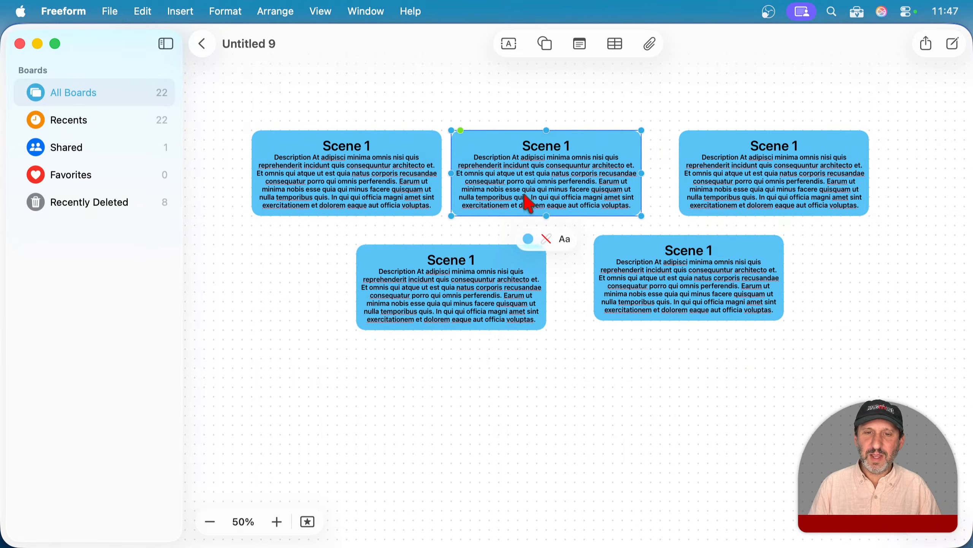
left_click_drag(390, 190, 333, 180)
left_click_drag(514, 178, 544, 182)
left_click_drag(462, 283, 430, 274)
left_click(677, 273)
left_click(472, 285)
left_click_drag(550, 201, 473, 191)
left_click_drag(638, 269, 809, 379)
left_click_drag(471, 297, 632, 279)
left_click_drag(833, 382, 889, 277)
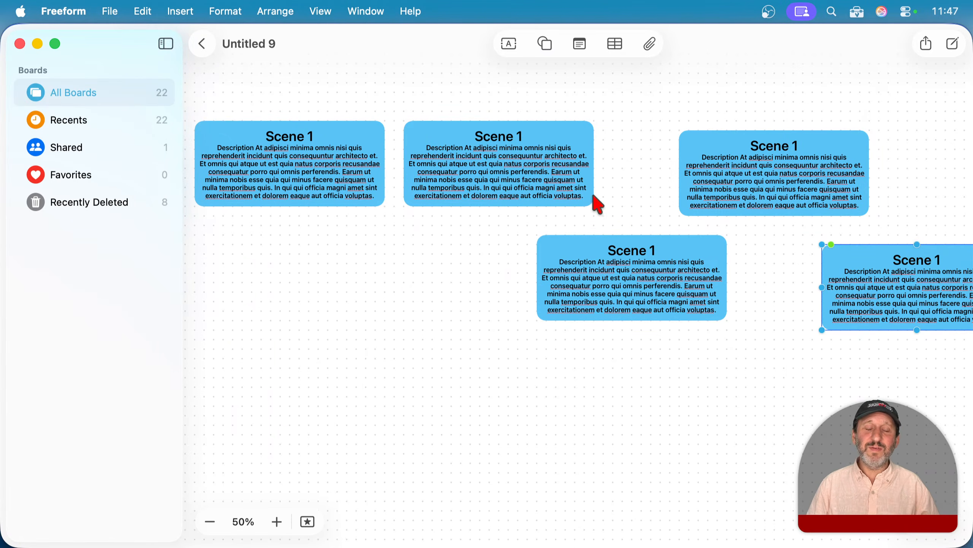
left_click(369, 281)
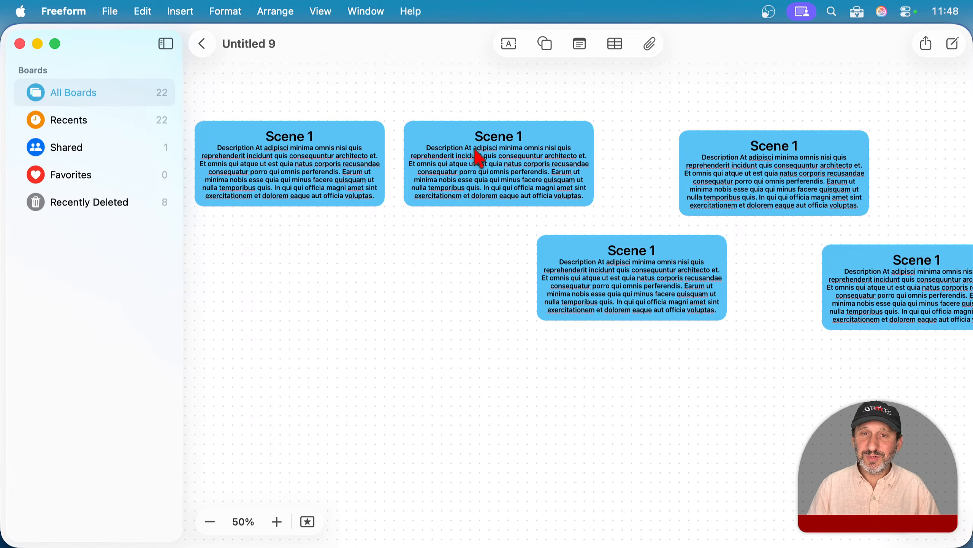
- Add a basic circle below the first two scene cards and fill it with pink
left_click(480, 159)
left_click(548, 44)
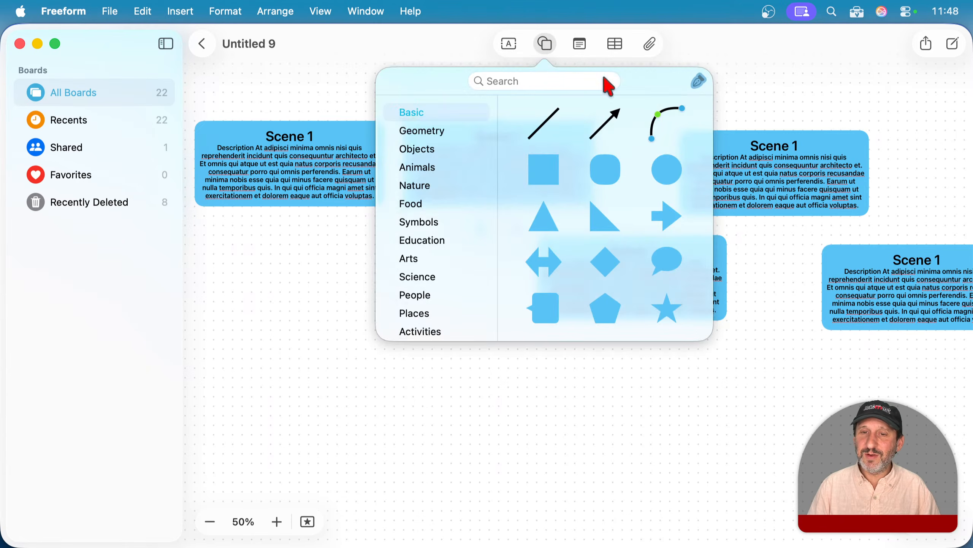
left_click(668, 177)
left_click_drag(569, 289, 370, 309)
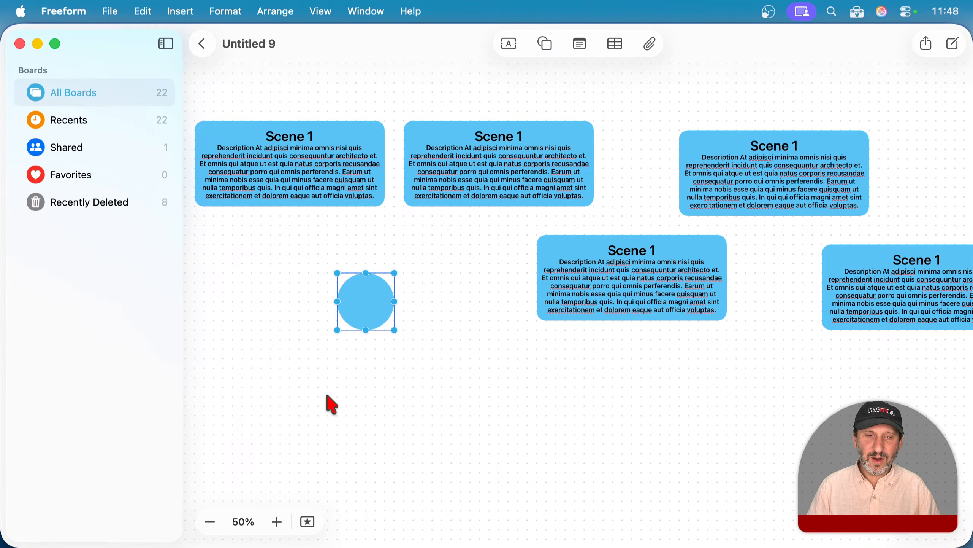
left_click(345, 357)
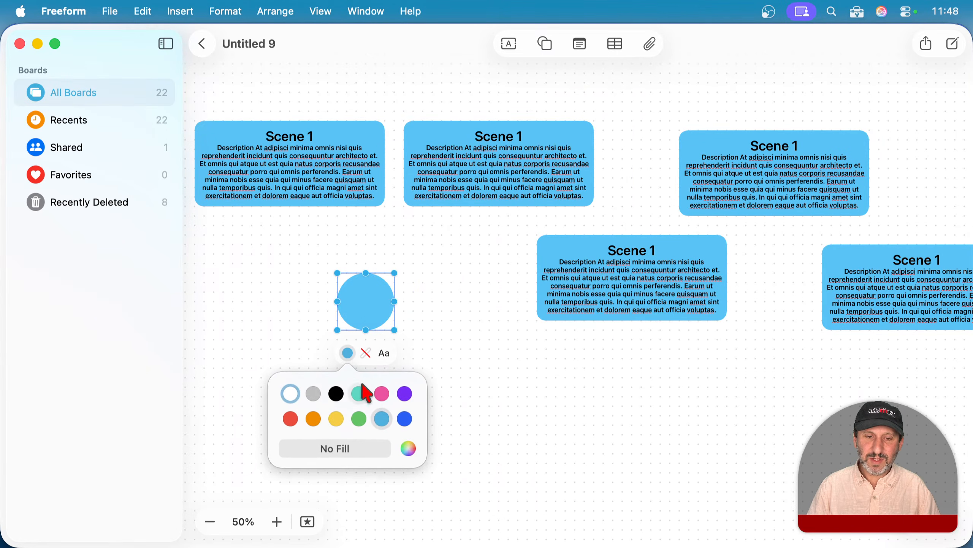
left_click(381, 392)
left_click(432, 336)
- Enter a character's first name in the pink circle and make two copies of it on the board
double_click(371, 304)
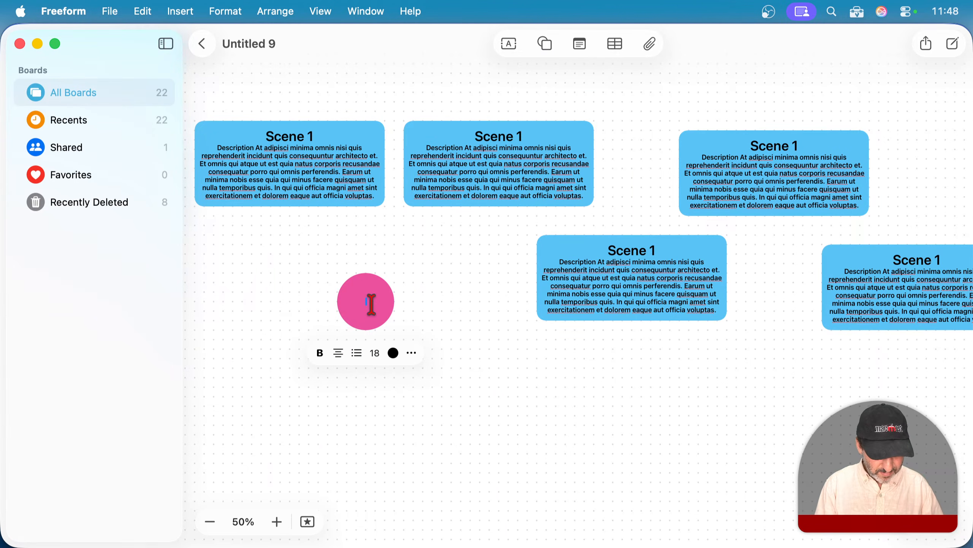
left_click(407, 298)
left_click_drag(369, 305, 585, 421)
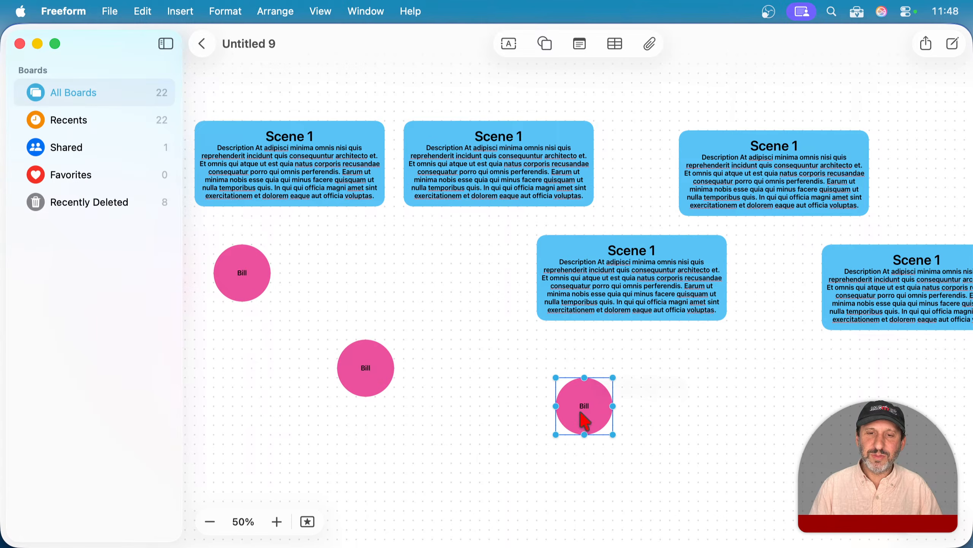
- Place two character circles side by side under the first scene card and the third just above the second card
left_click(366, 379)
mouse_move(381, 380)
left_mouse_down()
mouse_move(341, 265)
mouse_move(370, 387)
left_mouse_up()
left_click_drag(253, 282, 254, 253)
left_click_drag(349, 381, 329, 273)
left_click_drag(593, 415, 515, 103)
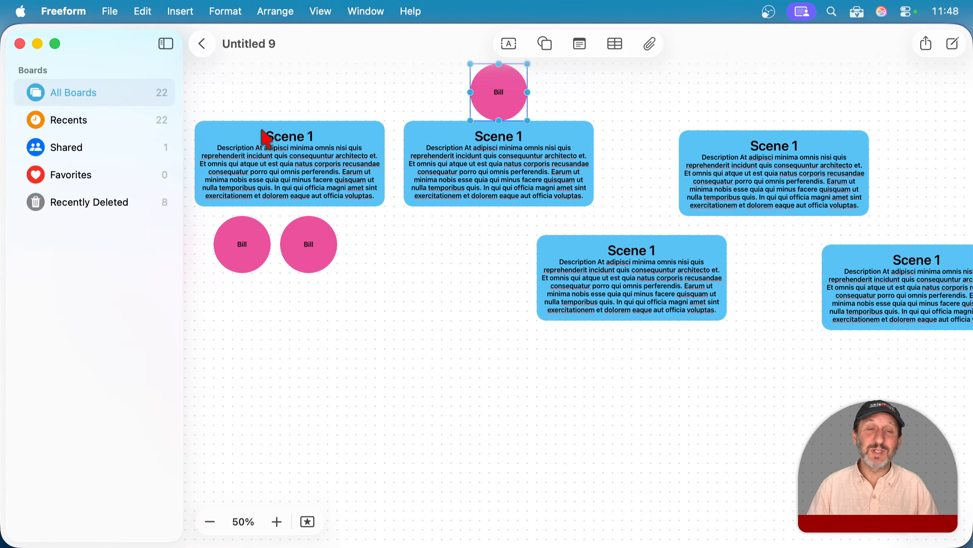
left_click_drag(482, 103, 479, 94)
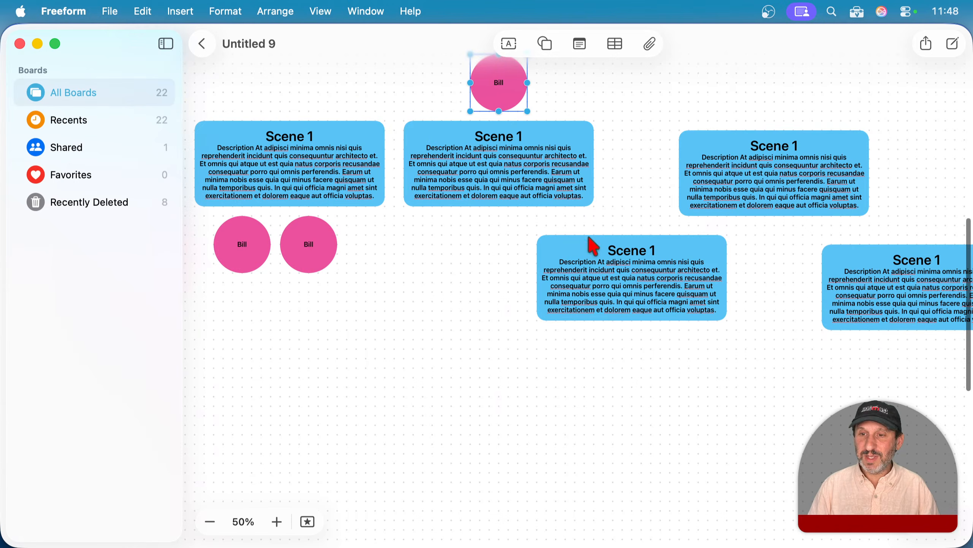
- Select all the scene cards and character circles and delete them from the board
left_click_drag(278, 84, 937, 401)
key("Delete")
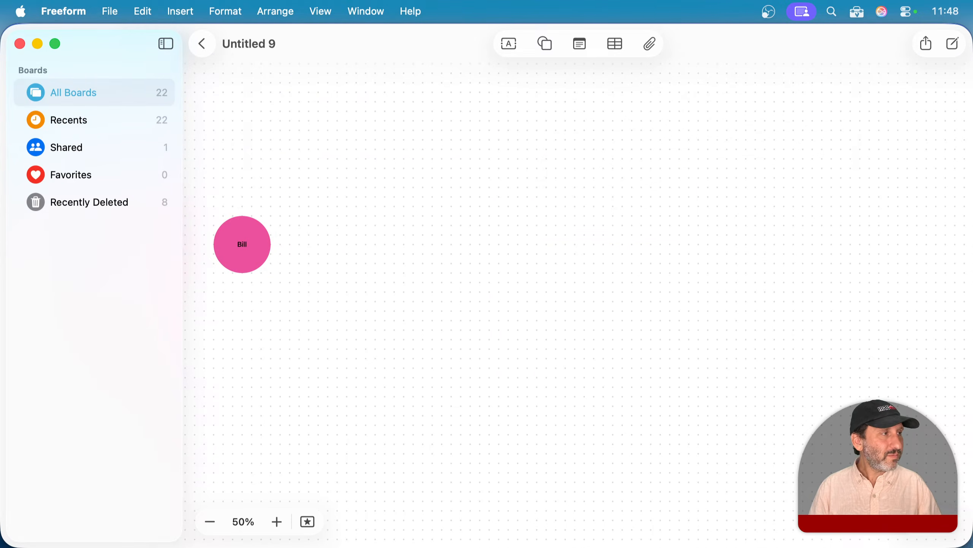
left_click_drag(197, 189, 309, 285)
key("Delete")
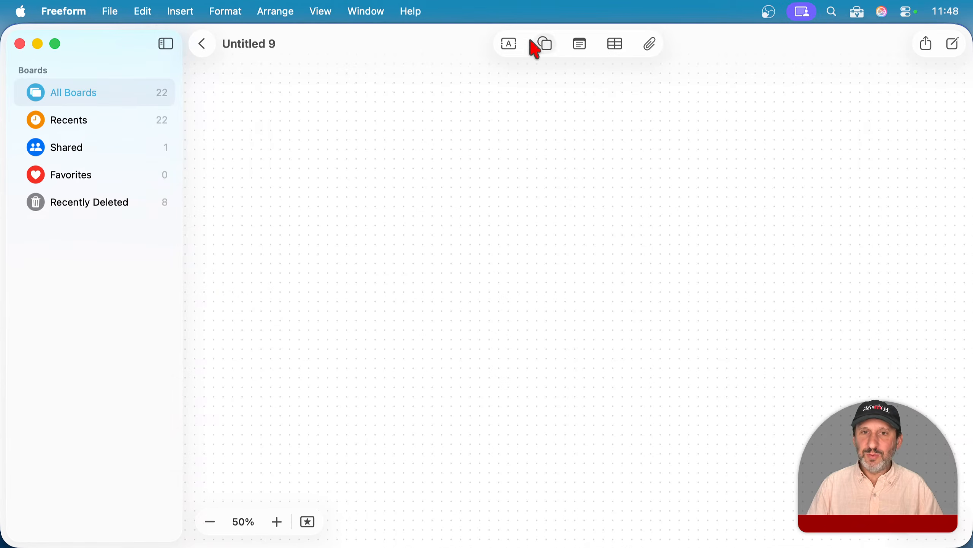
- Add a text box to the upper-left area of the empty board and enter "Monday"
left_click(510, 44)
left_click_drag(581, 307, 426, 162)
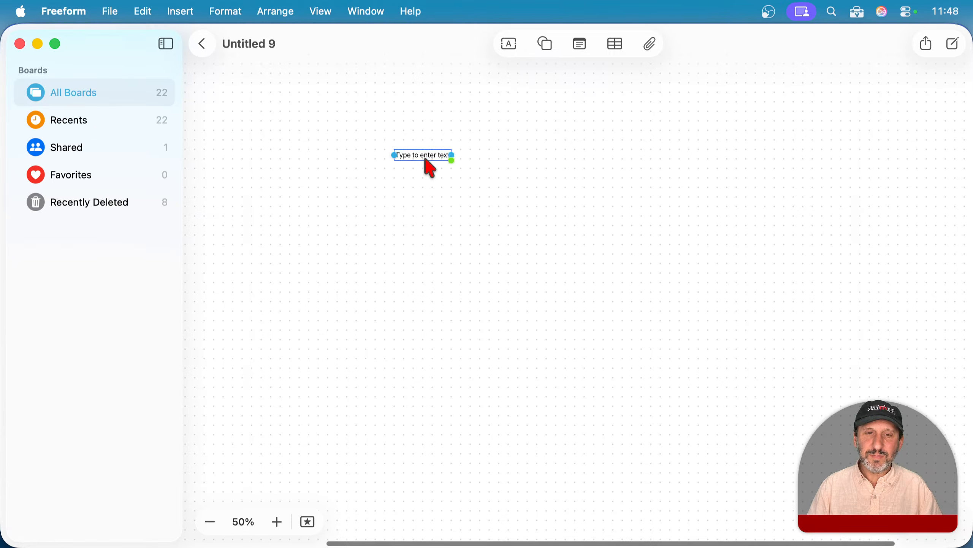
scroll(426, 162, "up", 5)
left_click(422, 157)
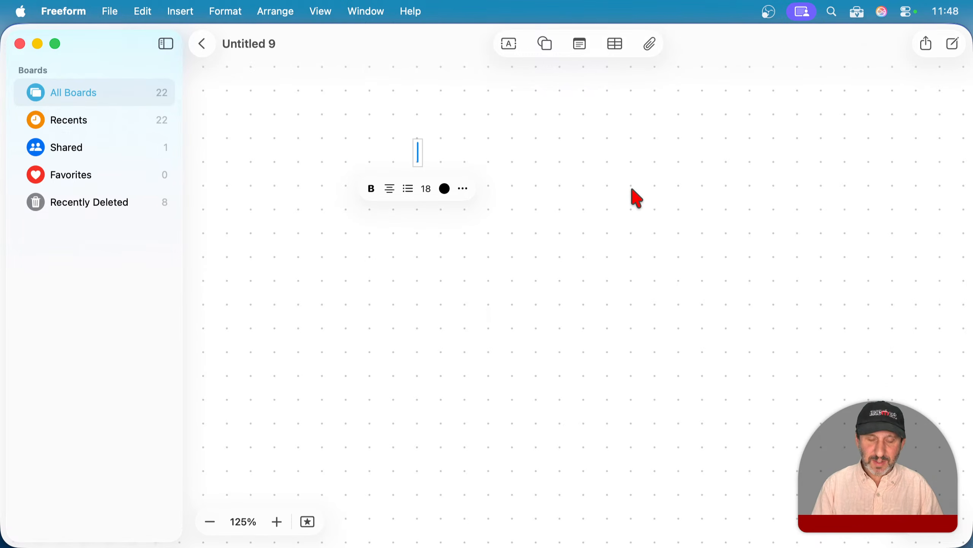
type("Monday")
left_click(463, 176)
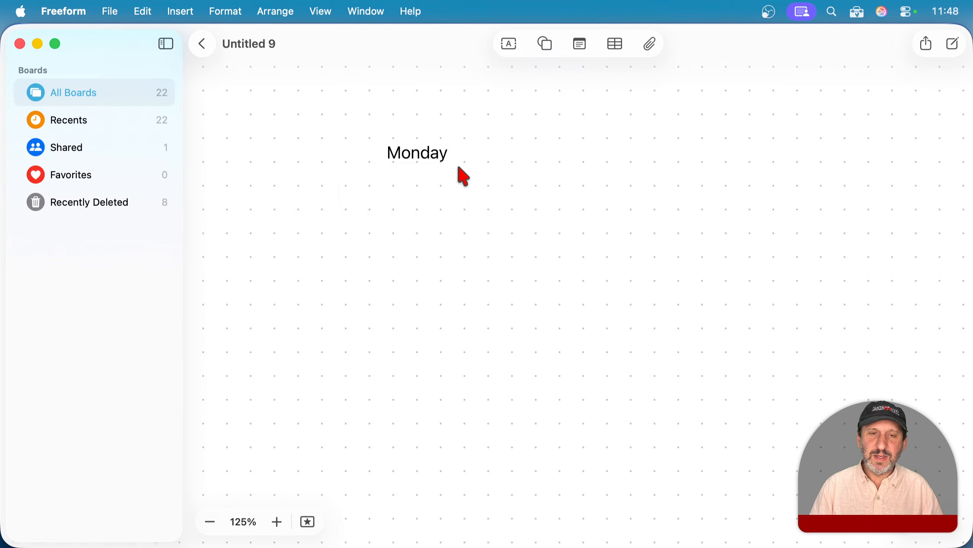
- Make the "Monday" label bold and place a copy of it to the left at the same height
left_click(427, 166)
left_click(399, 189)
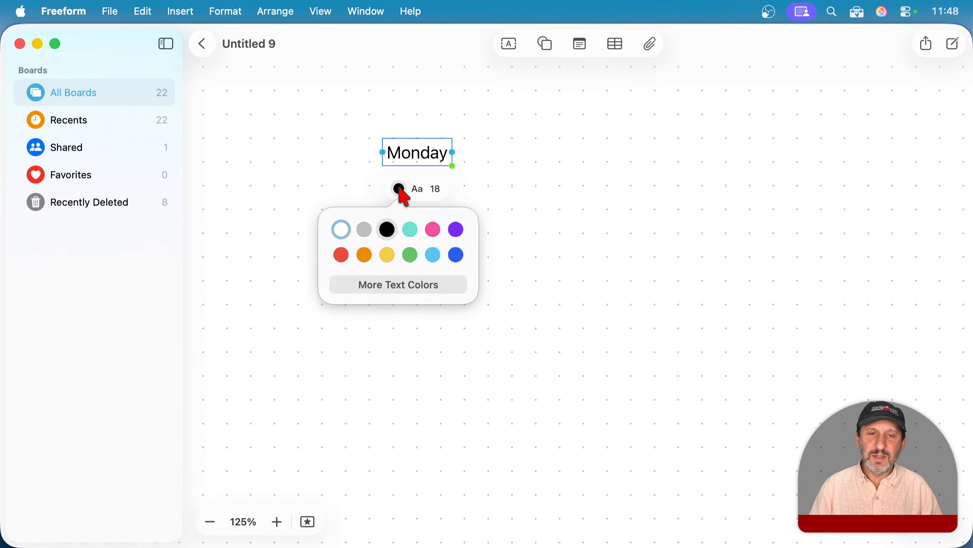
left_click(418, 188)
left_click(362, 228)
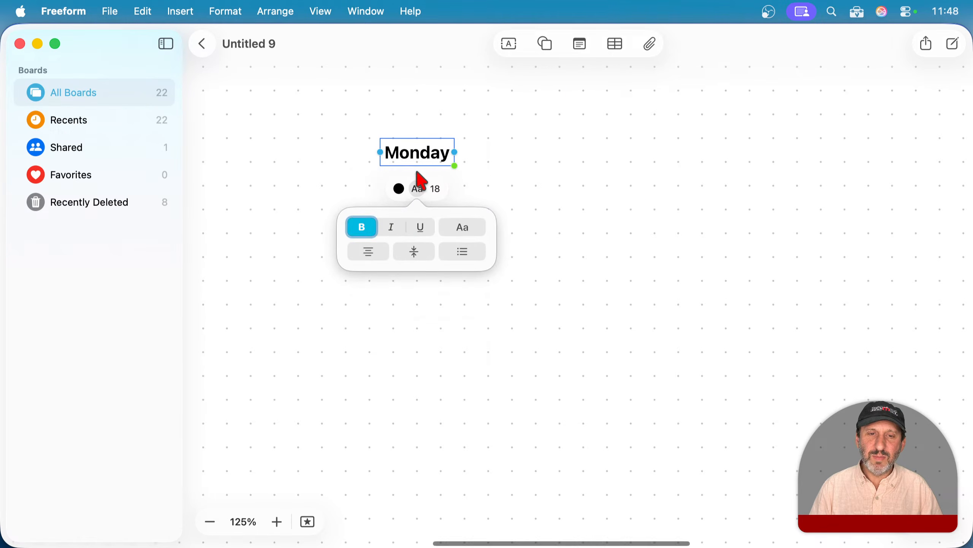
left_click_drag(420, 166, 295, 165)
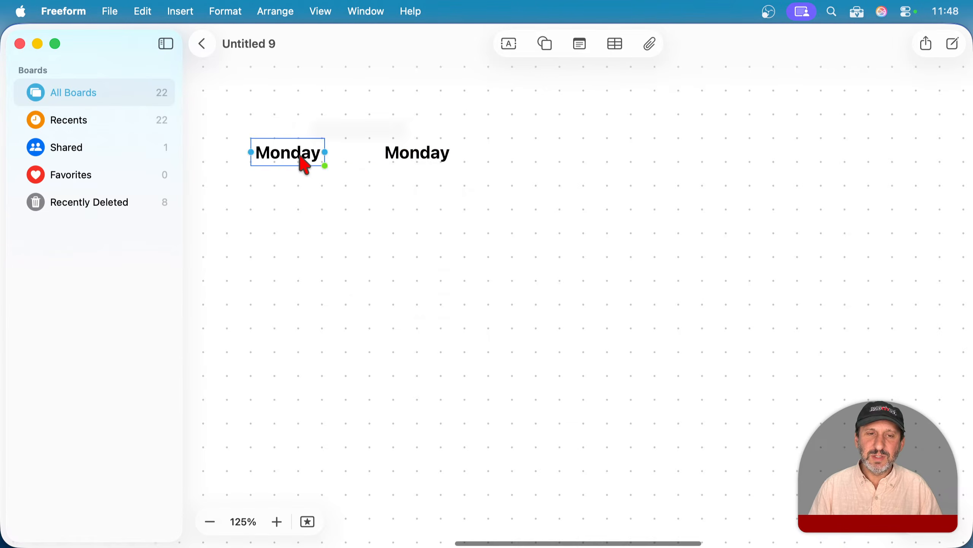
- Change the text of the second Monday heading to Tuesday
left_click(424, 161)
double_click(421, 153)
type("Tues")
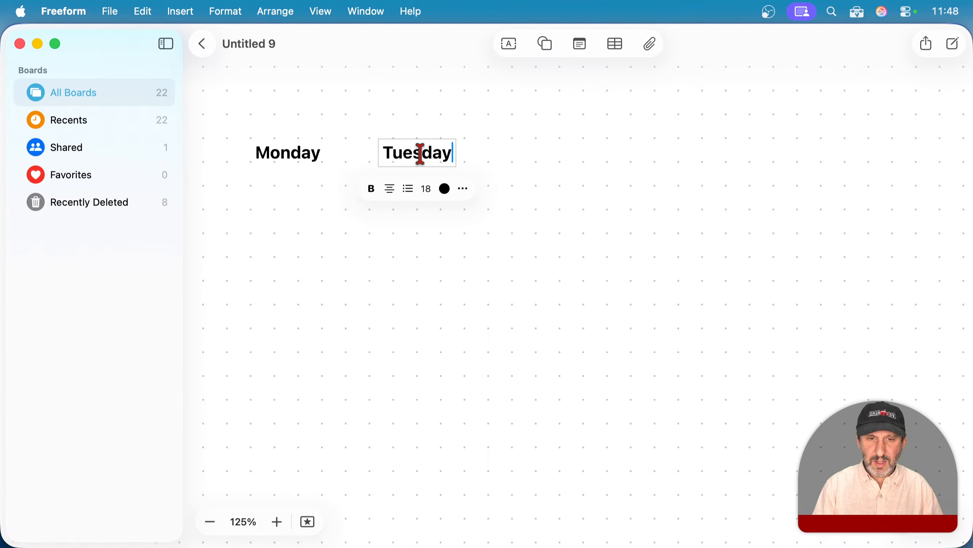
left_click(506, 150)
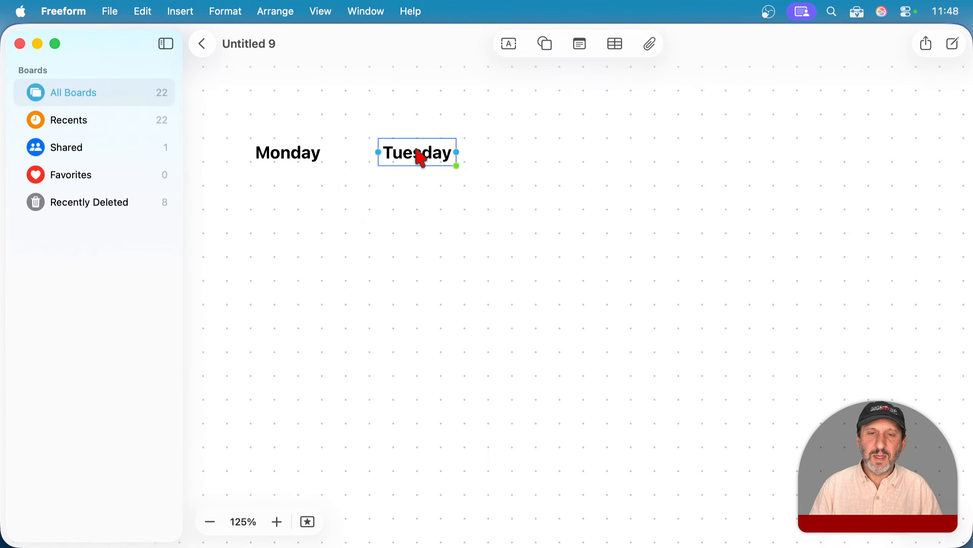
- Duplicate the Tuesday heading three times along the same row and change the first copy's text to Wednesday
left_click_drag(422, 159, 780, 156, "alt")
double_click(491, 163)
type("WTuesday")
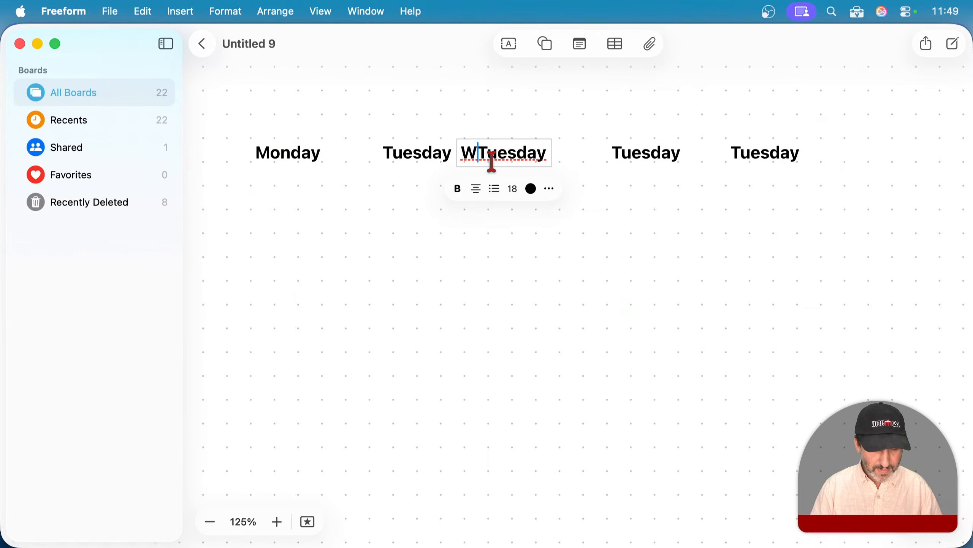
key("shift+super+Right")
key("BackSpace")
type("edesd")
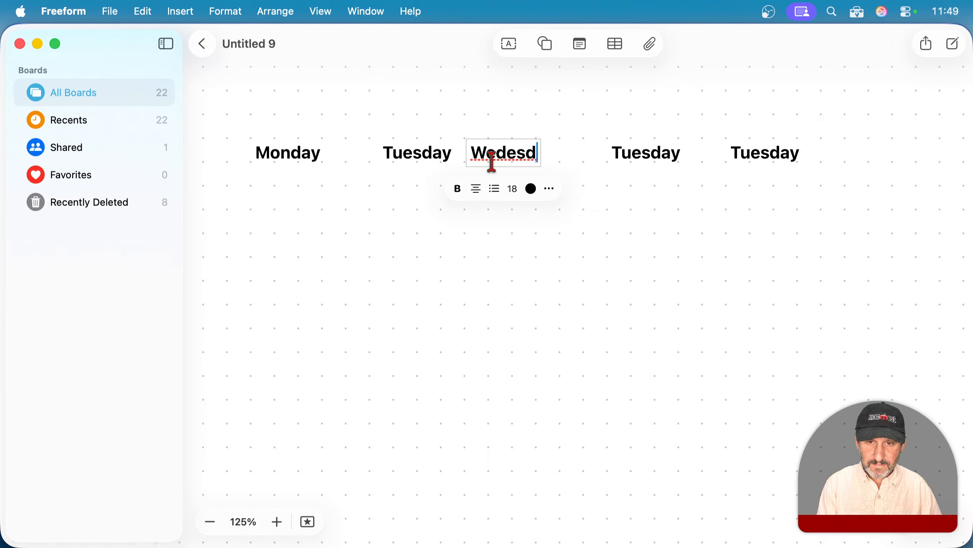
key("BackSpace")
key("BackSpace")
key("BackSpace")
type("nesday")
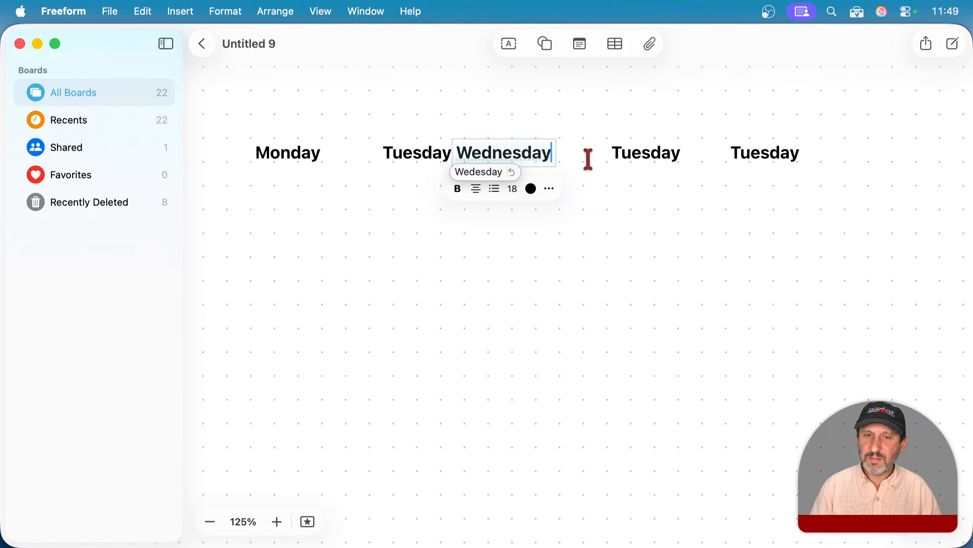
- Change the two remaining Tuesday copies to Thursday and Friday
double_click(642, 152)
type("H")
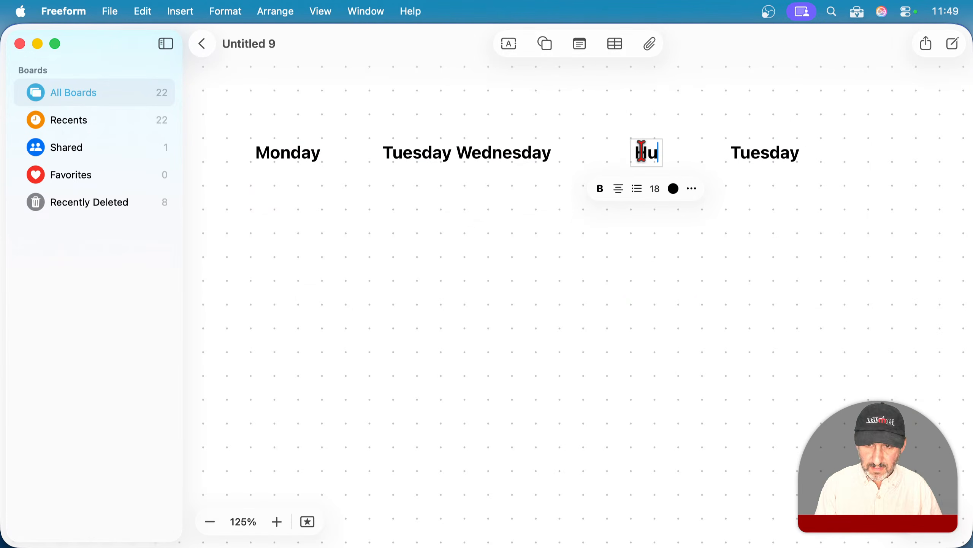
type("hurs")
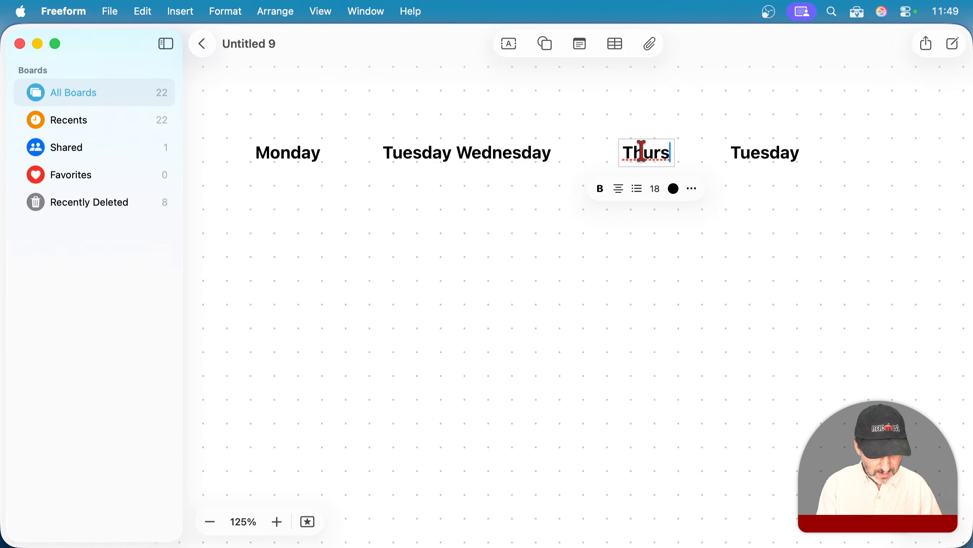
type("day")
double_click(746, 155)
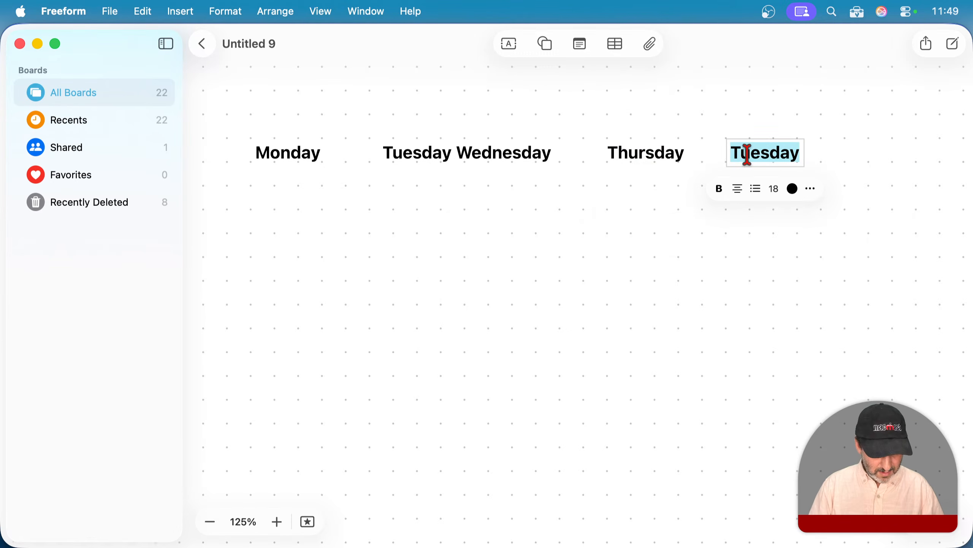
type("Fri")
left_click(624, 186)
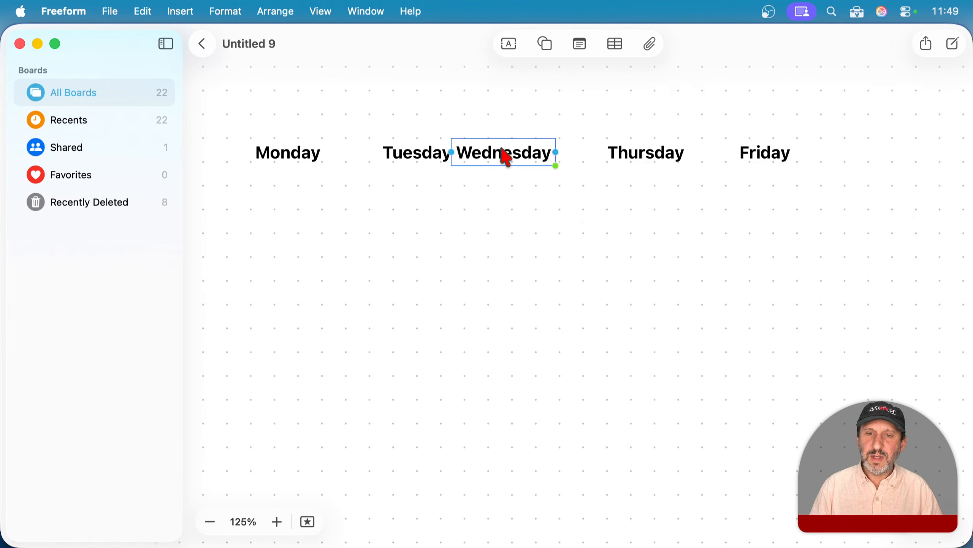
- Move the Wednesday heading clear of Tuesday and distribute all five day headings horizontally
left_click_drag(253, 121, 762, 209)
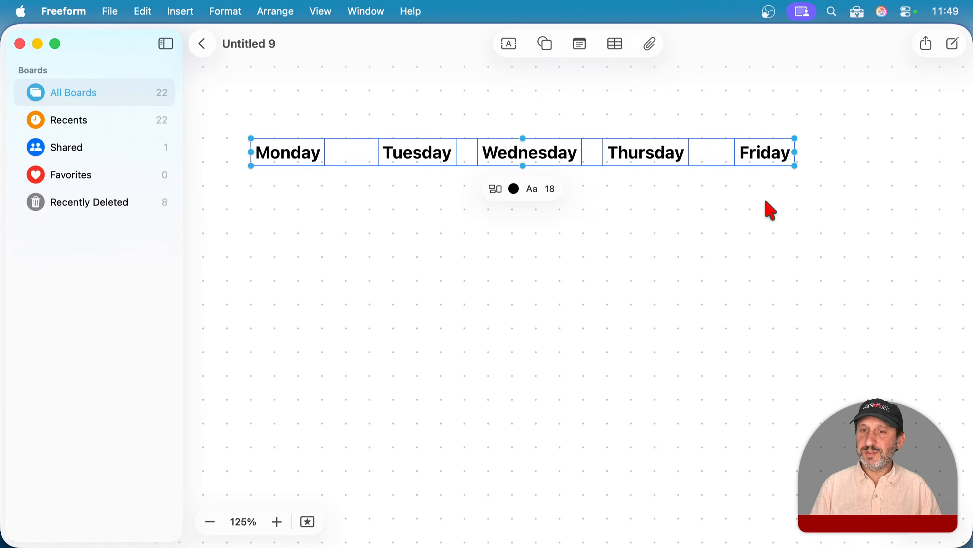
left_click(226, 11)
mouse_move(282, 10)
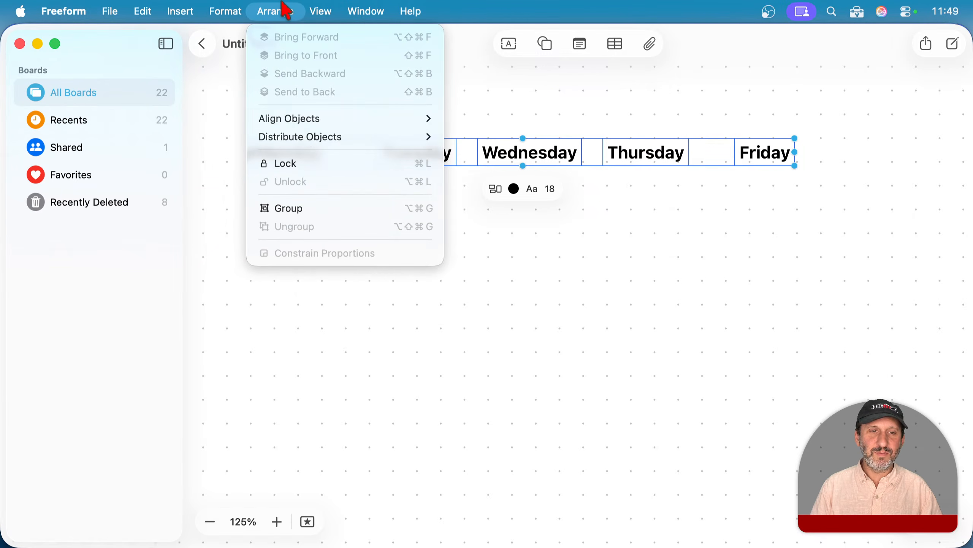
mouse_move(336, 143)
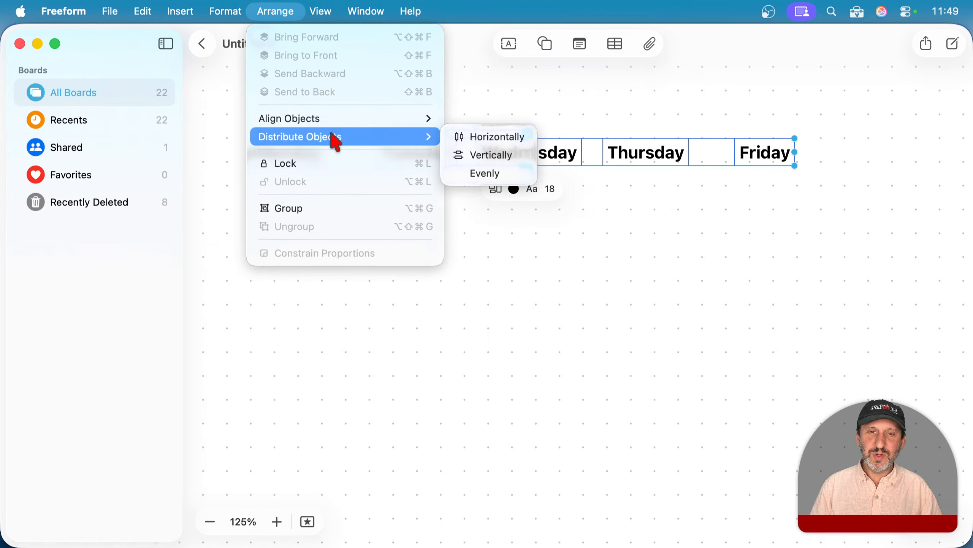
left_click(506, 138)
left_click(420, 240)
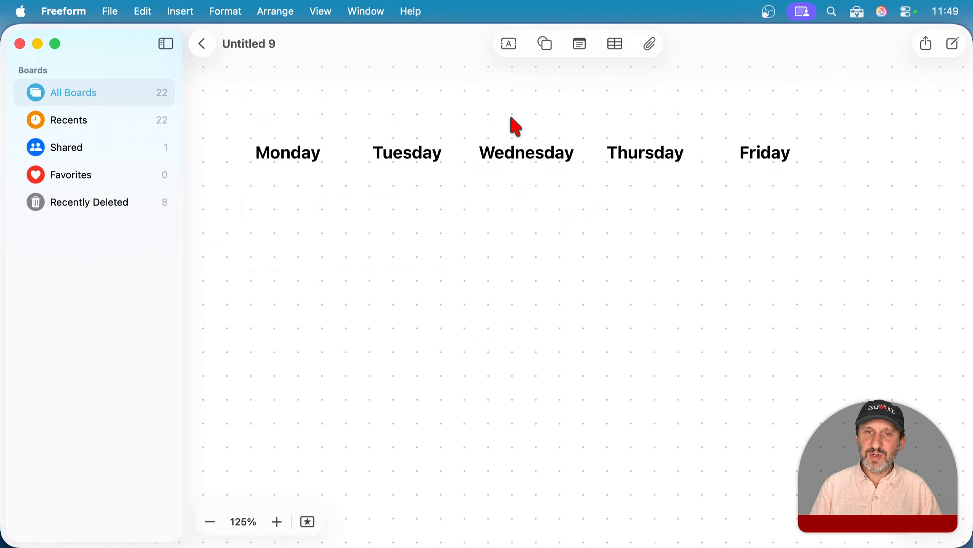
- Insert a square shape, shrink it to a small rectangular card labelled A, and make five copies of it
left_click(548, 44)
left_click(550, 182)
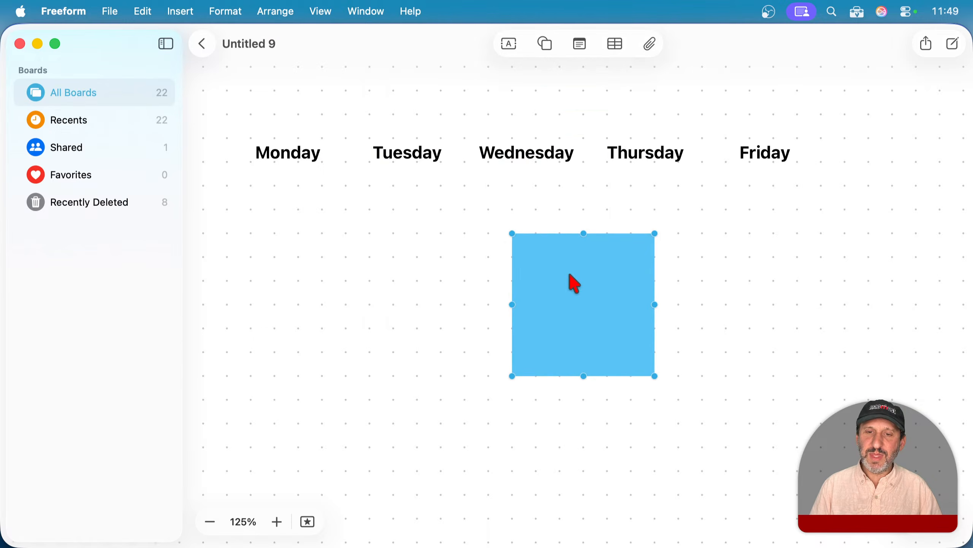
left_click_drag(572, 281, 361, 253)
left_click_drag(440, 351, 851, 213)
double_click(343, 239)
type("A")
left_click(421, 240)
- Arrange the A cards in columns with three under Monday, two under Tuesday and one under Thursday
left_click_drag(322, 243, 277, 219)
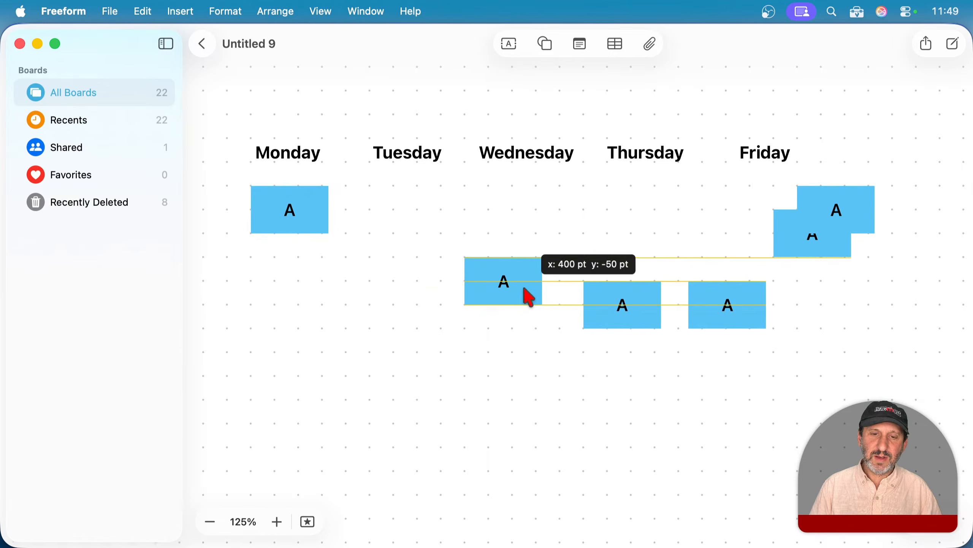
left_click_drag(526, 289, 324, 287)
left_click_drag(631, 322, 308, 368)
left_click_drag(716, 311, 405, 216)
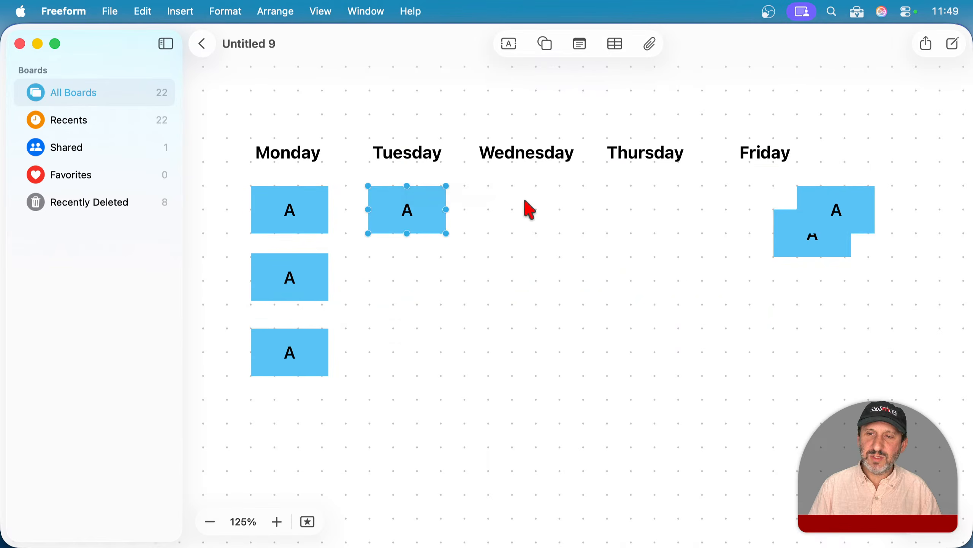
left_click_drag(834, 200, 407, 266)
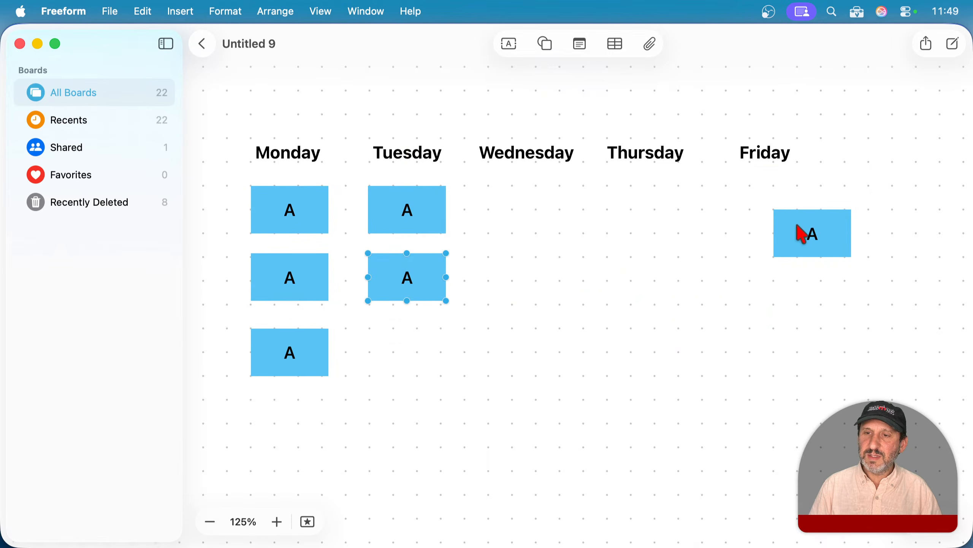
left_click_drag(802, 234, 639, 210)
left_click(569, 284)
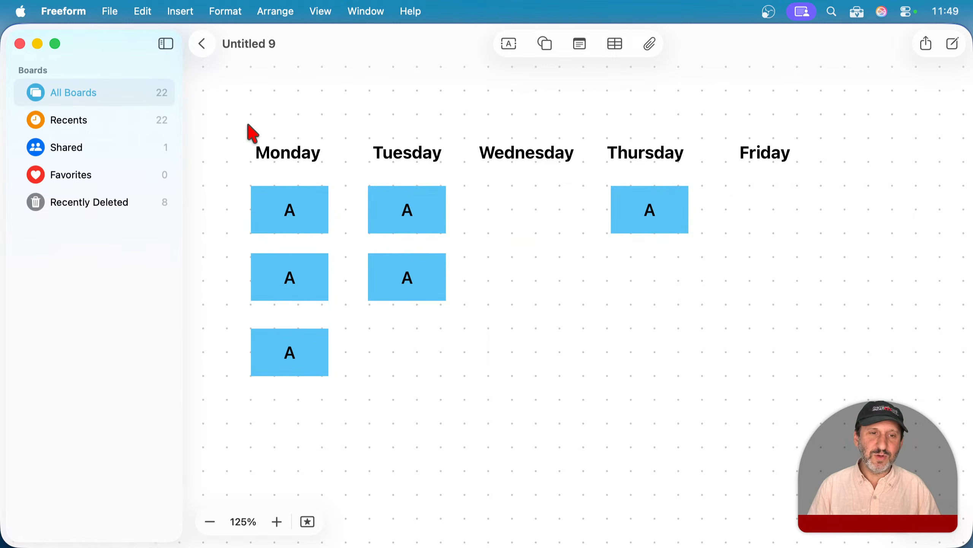
- Place A cards under Wednesday and Friday, and close the gaps in the Monday and Tuesday columns
left_click_drag(307, 362, 533, 202)
left_click_drag(322, 425, 318, 346)
left_click(419, 331)
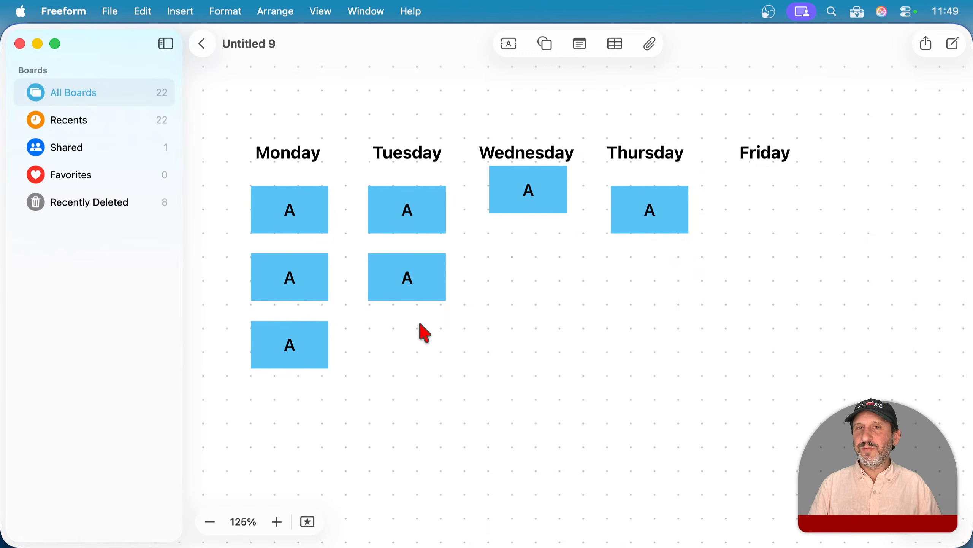
left_click_drag(408, 224, 766, 212)
left_click_drag(370, 294, 393, 192)
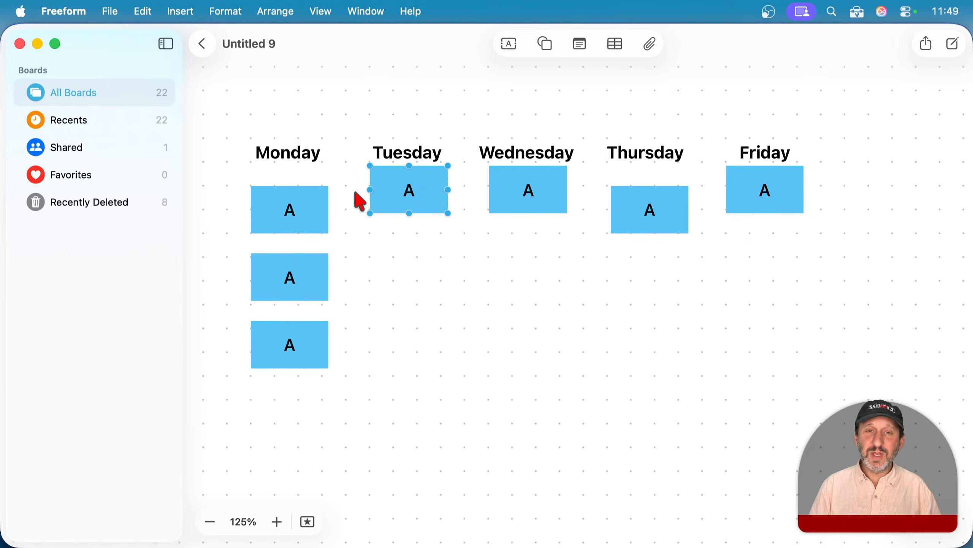
left_click(282, 161)
left_click(426, 155)
left_click(559, 154)
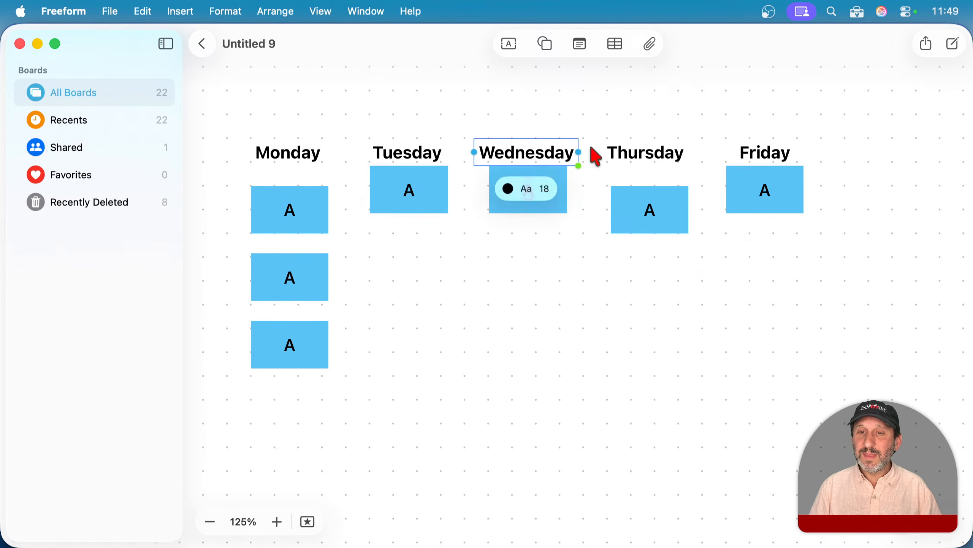
left_click(667, 154)
left_click(769, 152)
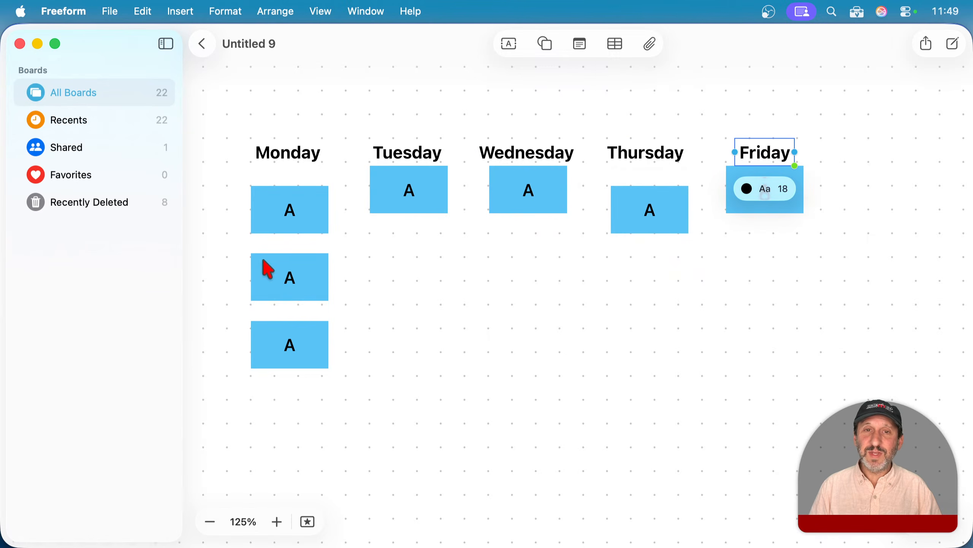
- Move Monday's top card to second under Tuesday, and swap the Wednesday card with Monday's bottom card, placing it first under Monday
left_click(309, 227)
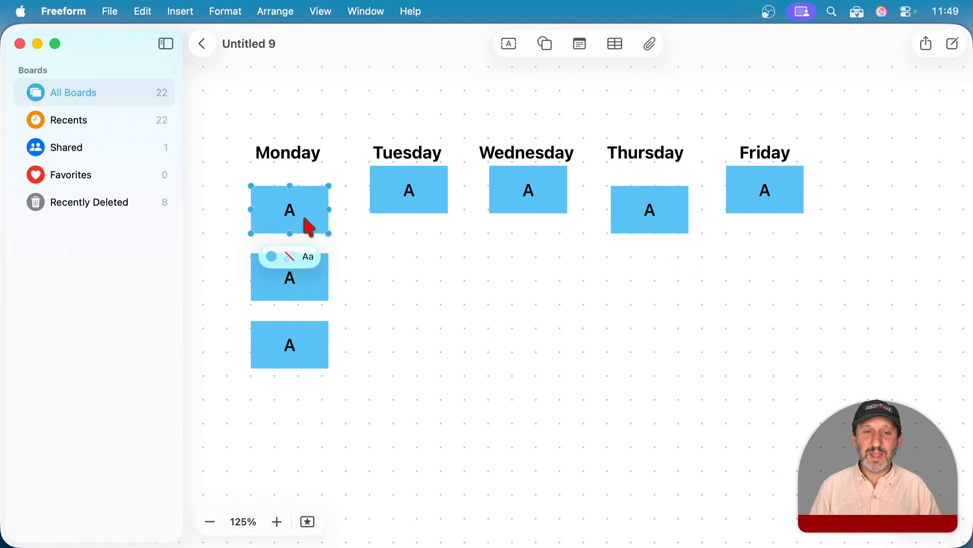
left_click_drag(282, 213, 404, 259)
left_click(532, 189)
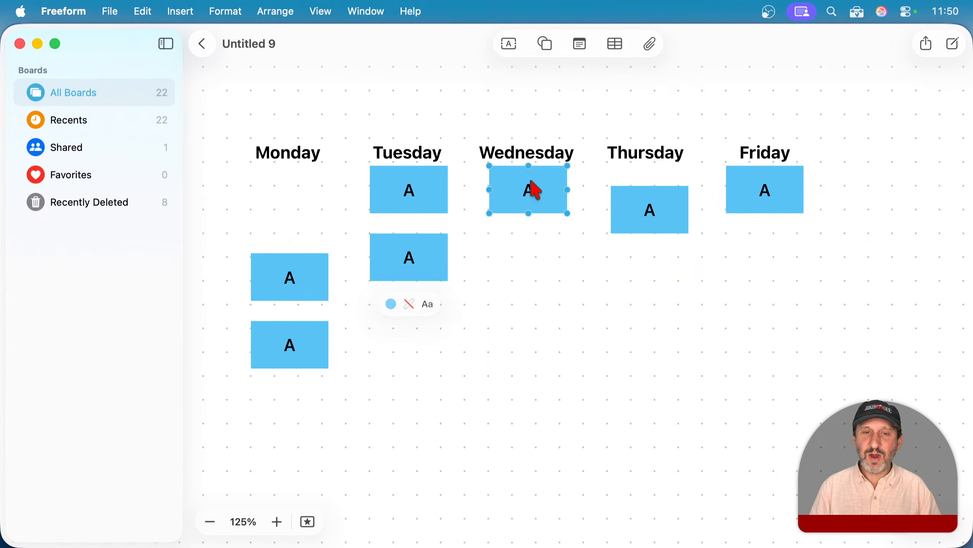
left_click_drag(533, 189, 307, 203)
left_click_drag(291, 347, 536, 205)
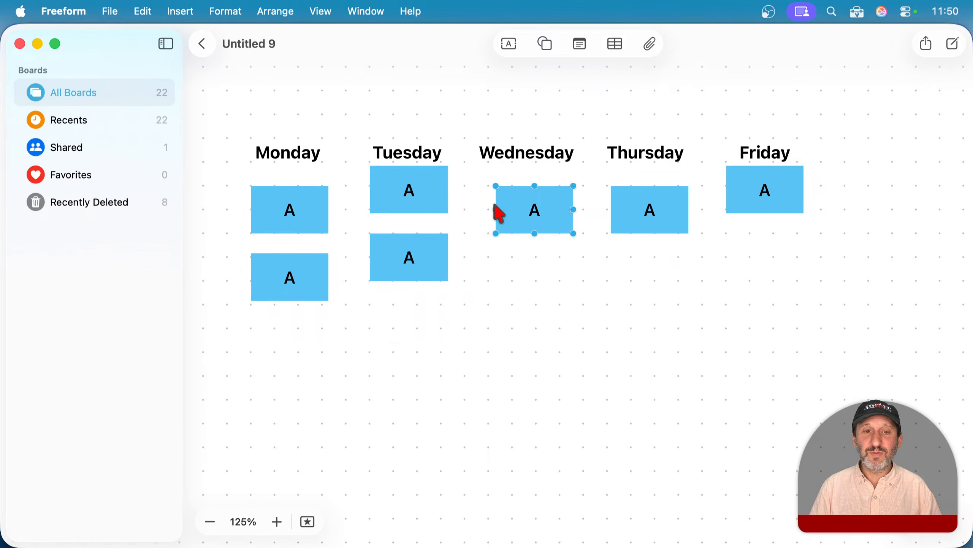
- Fill the top card under Tuesday with purple
left_click(393, 191)
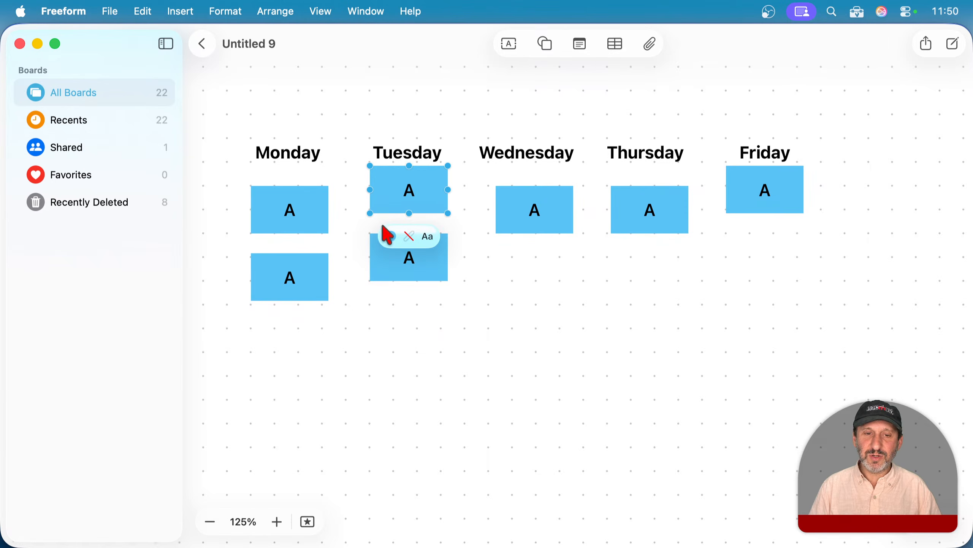
left_click(390, 235)
left_click(446, 277)
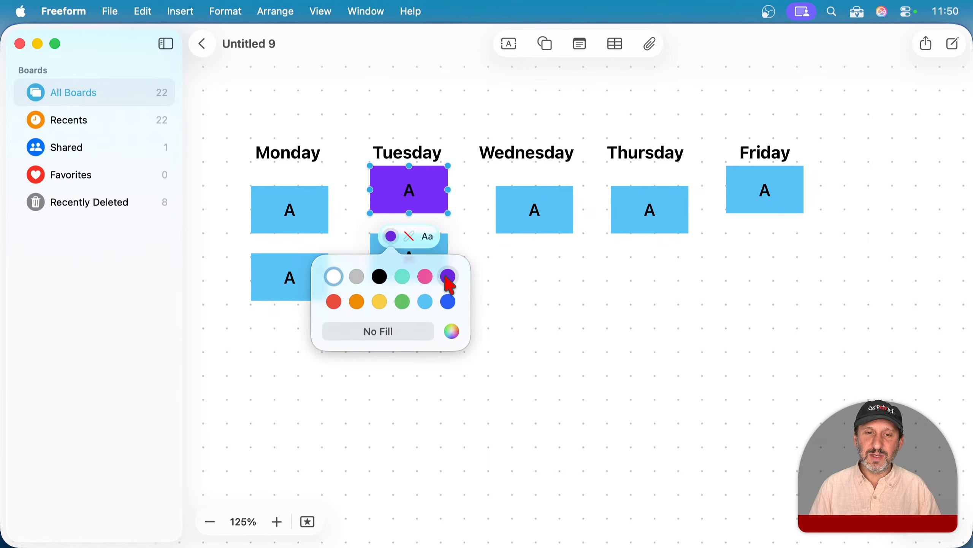
left_click(518, 277)
- Change the fill of the card under Thursday to purple
left_click(631, 210)
right_click(630, 209)
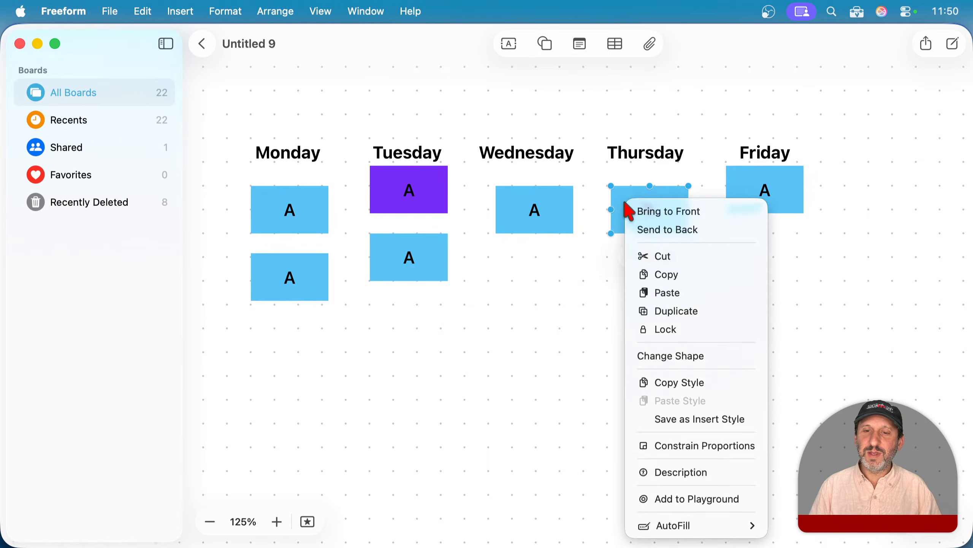
left_click(634, 226)
left_click(632, 256)
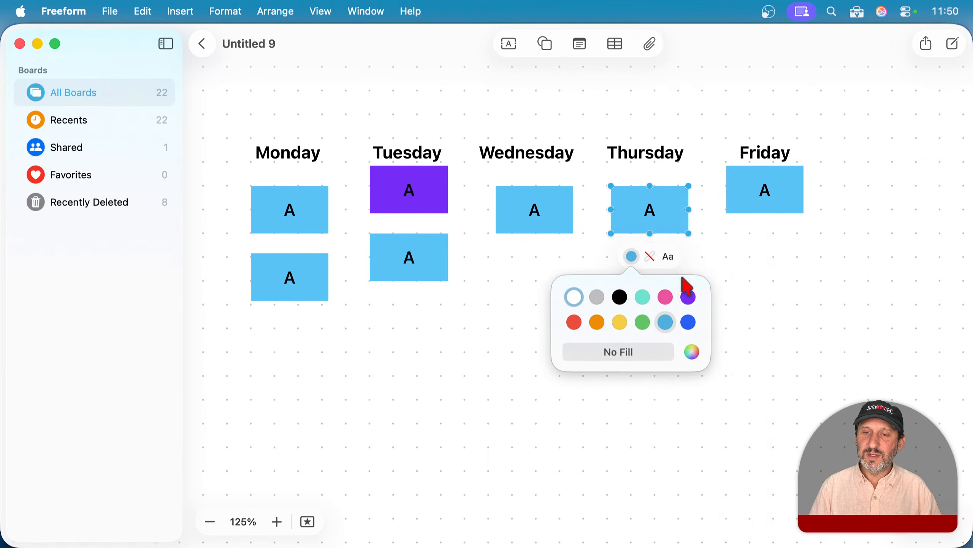
left_click(690, 298)
- Move the two Tuesday cards down so they line up with the rows of the Monday cards
left_click(506, 277)
left_click_drag(399, 214, 400, 264)
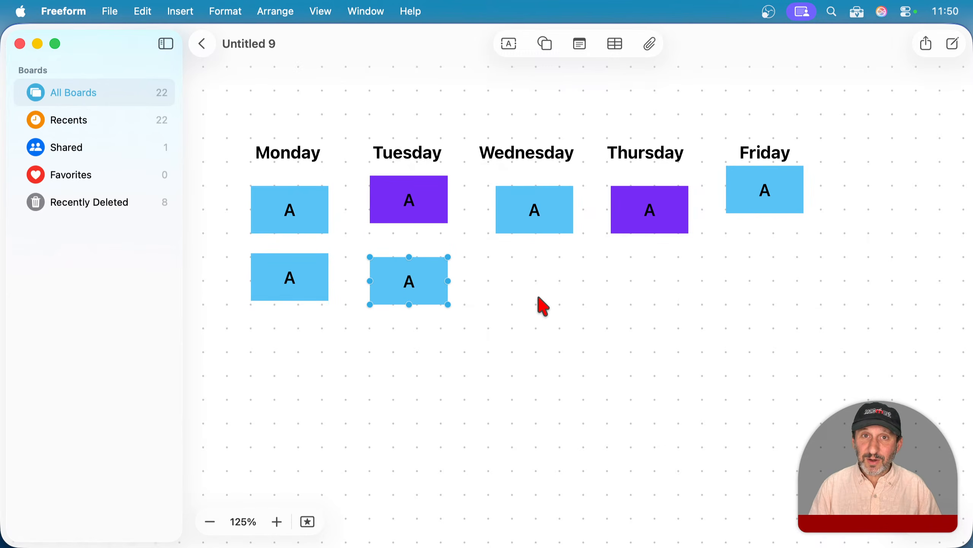
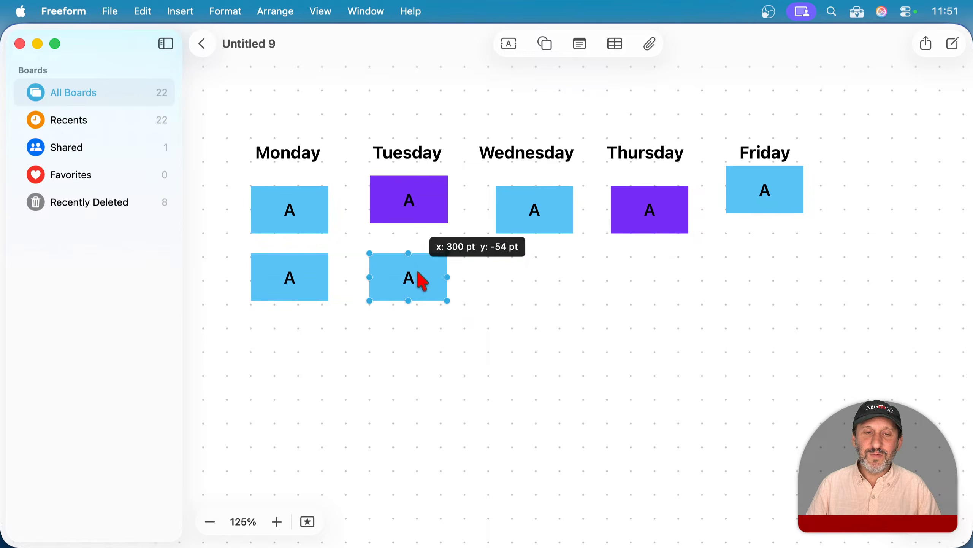
left_click_drag(412, 216, 421, 227)
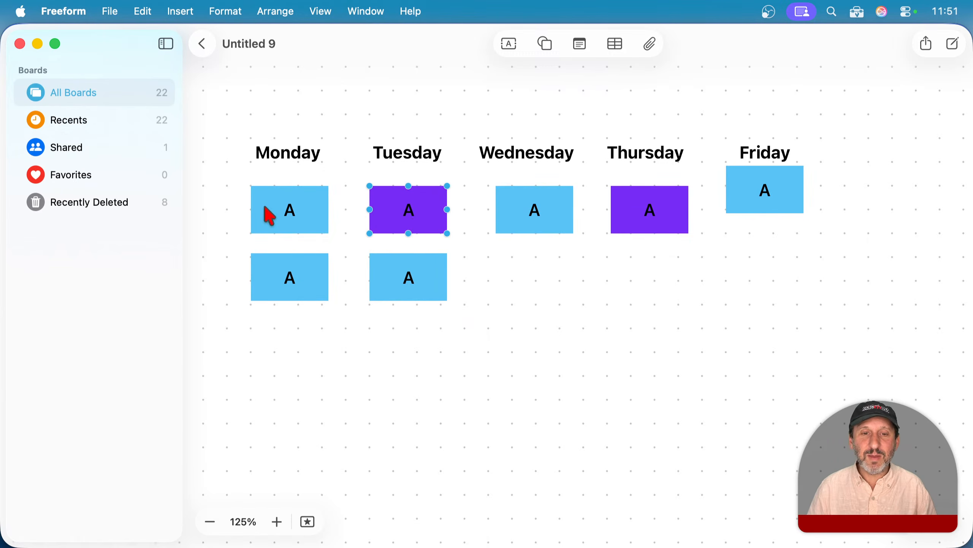
- Move Monday's top card to second under Wednesday, the purple Thursday card to Monday, and Monday's remaining card to Thursday
left_click_drag(266, 209, 517, 276)
left_click_drag(632, 218, 288, 224)
left_click_drag(306, 283, 660, 217)
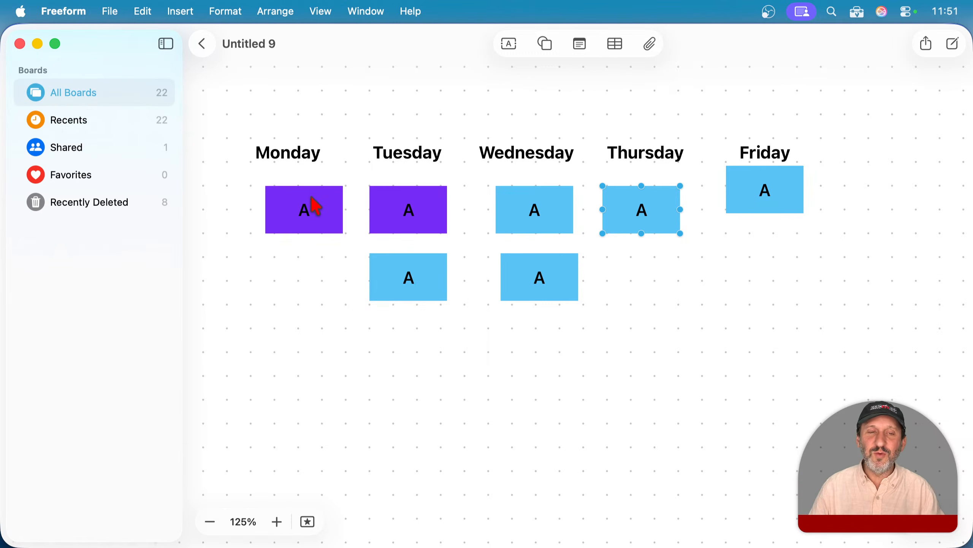
- Delete all day headings and cards from the board
left_click_drag(226, 143, 900, 484)
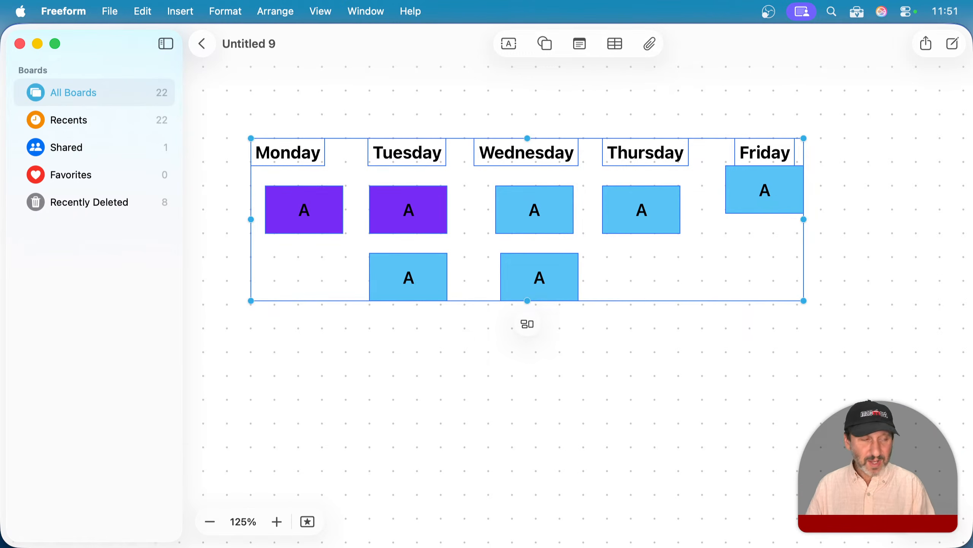
key("Delete")
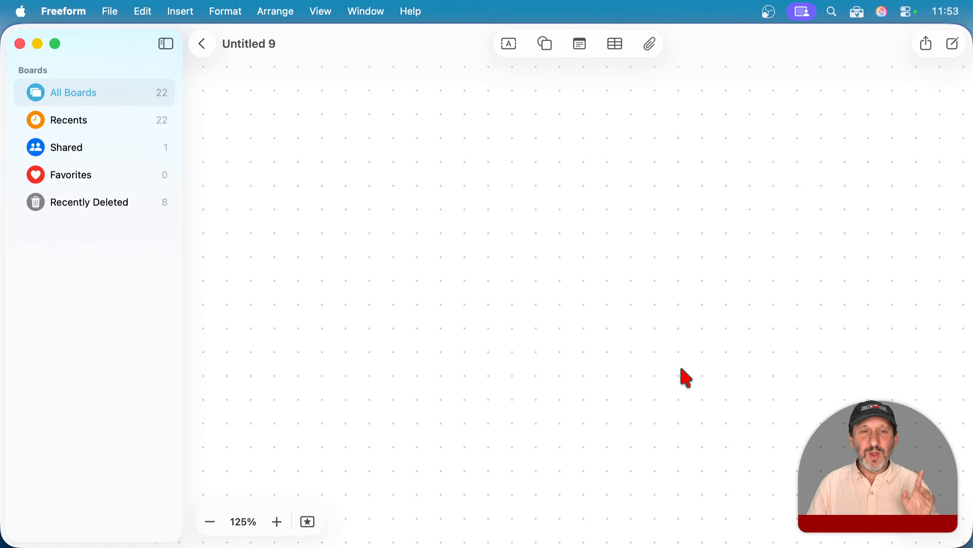
- Insert a line with an arrowhead and stretch it diagonally across the board, head at the upper left and tail at the lower right
left_click(547, 45)
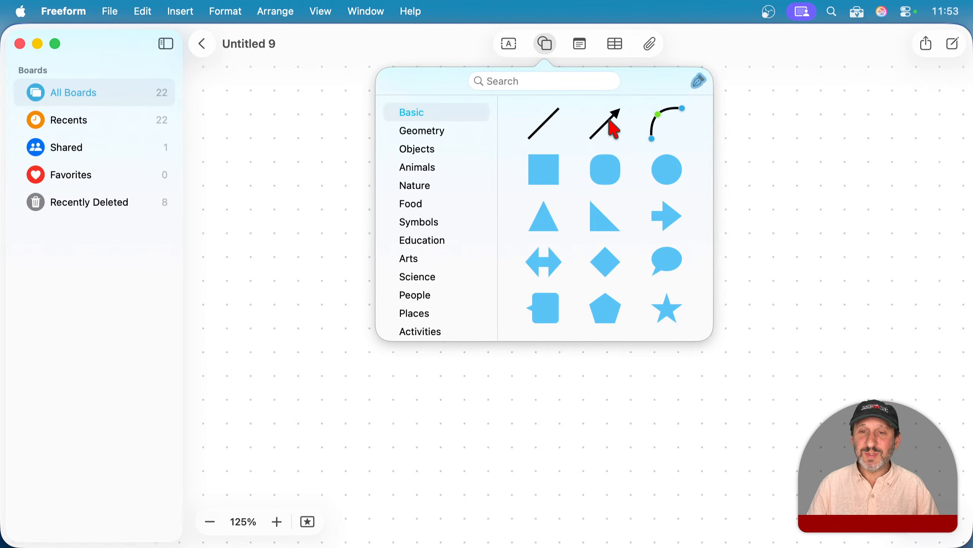
left_click(615, 129)
left_click_drag(652, 234, 323, 187)
left_click_drag(512, 373, 655, 304)
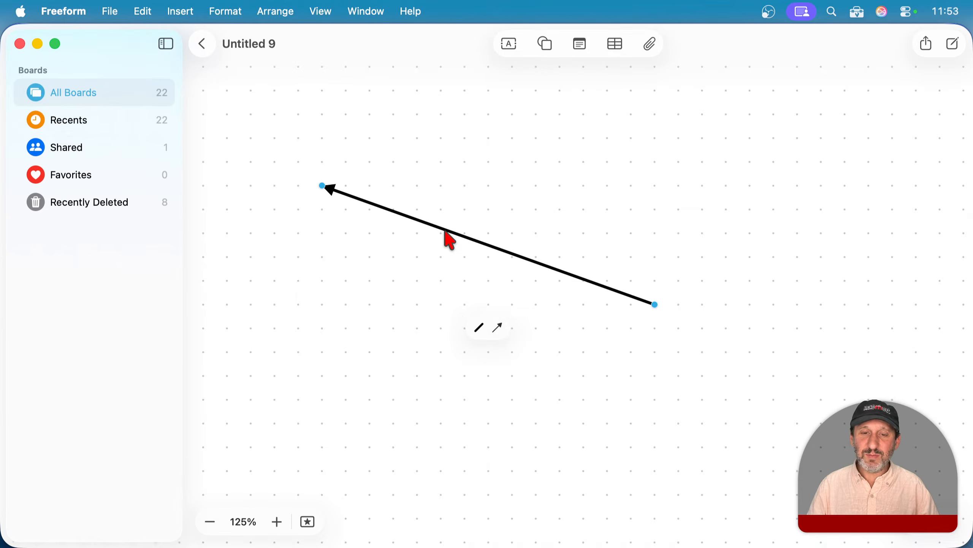
- Set the arrow's head end to a plain line end, and change it back to the filled arrowhead
left_click(498, 327)
left_click(467, 388)
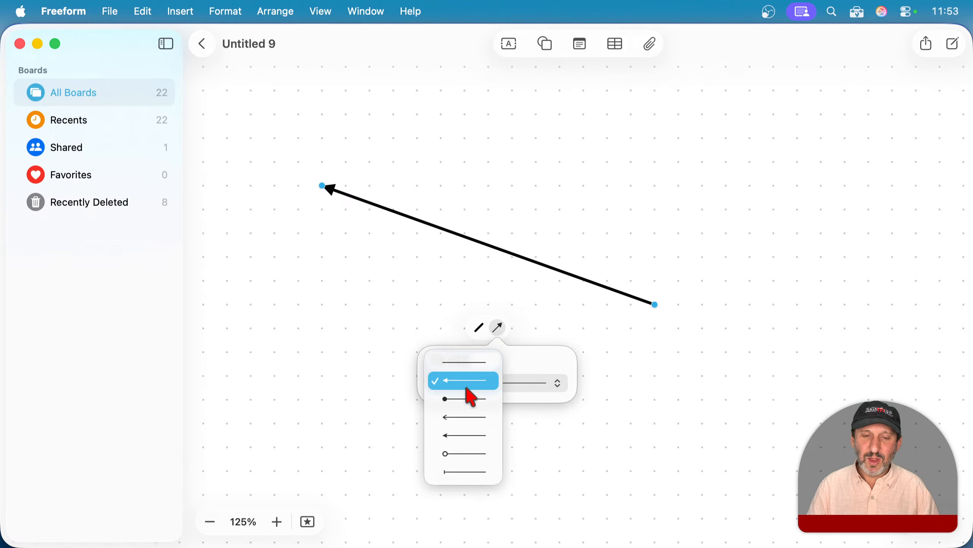
left_click(470, 364)
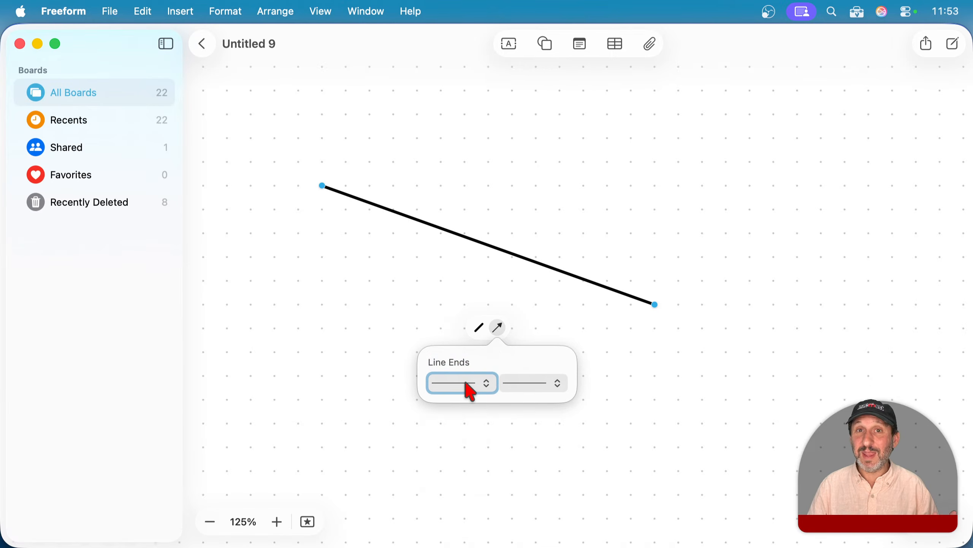
left_click(470, 390)
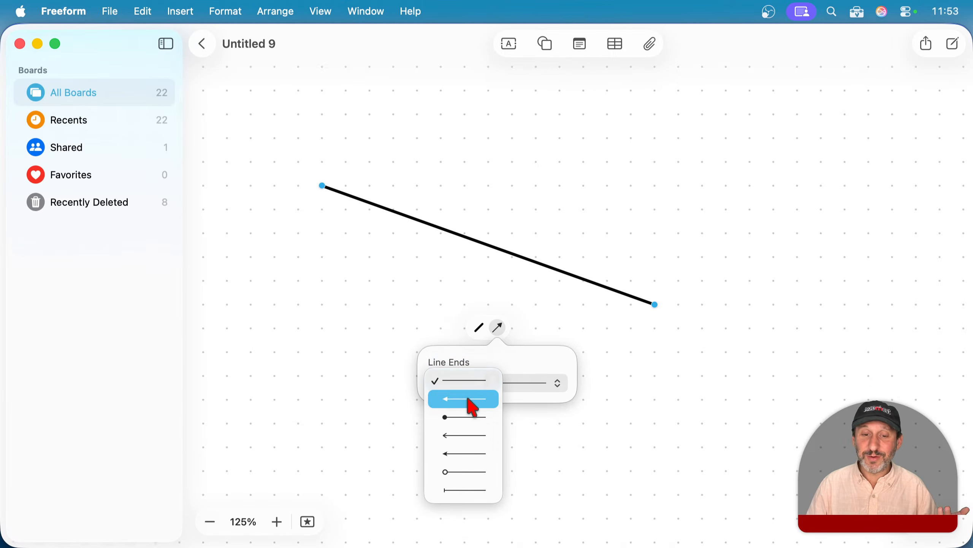
left_click(469, 399)
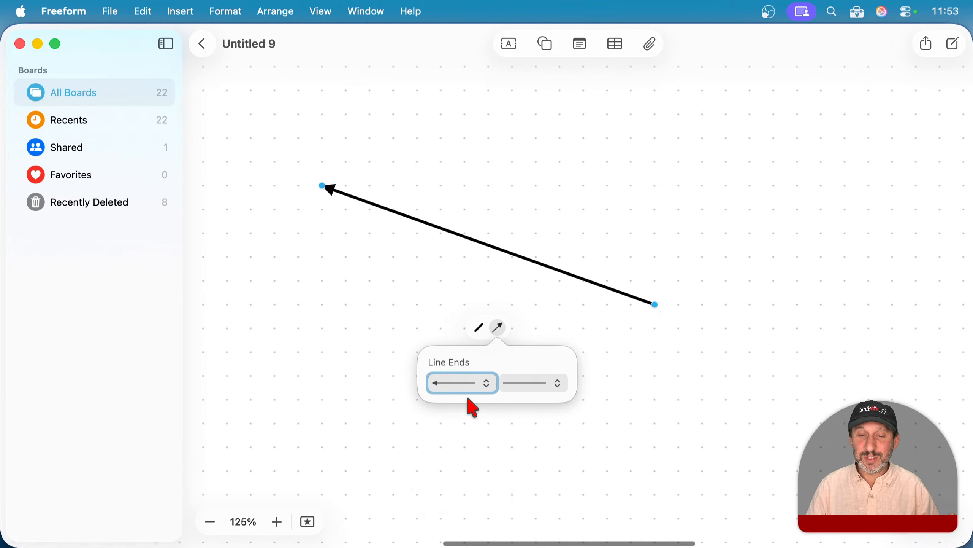
- Increase the arrow's line thickness to 9 pt
left_click(481, 326)
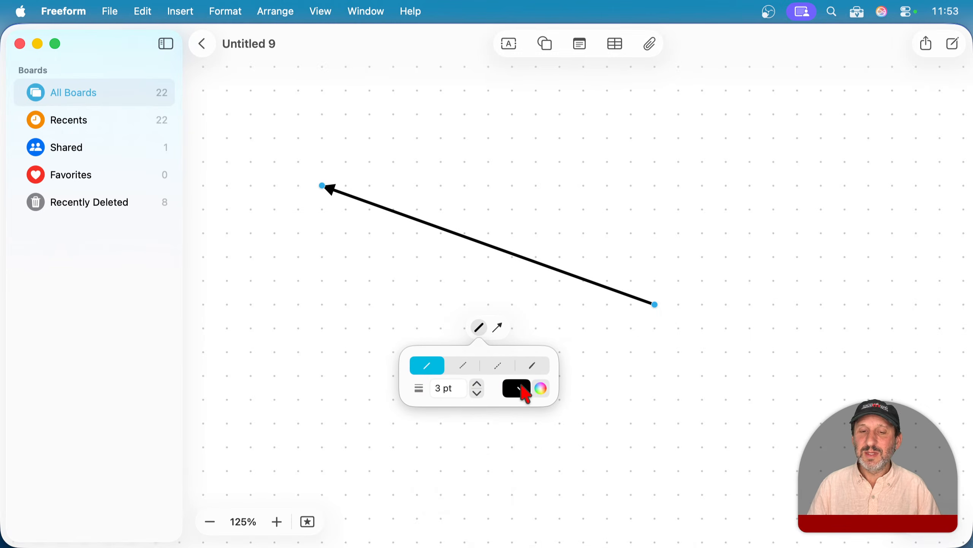
left_click(477, 383)
left_click(478, 384)
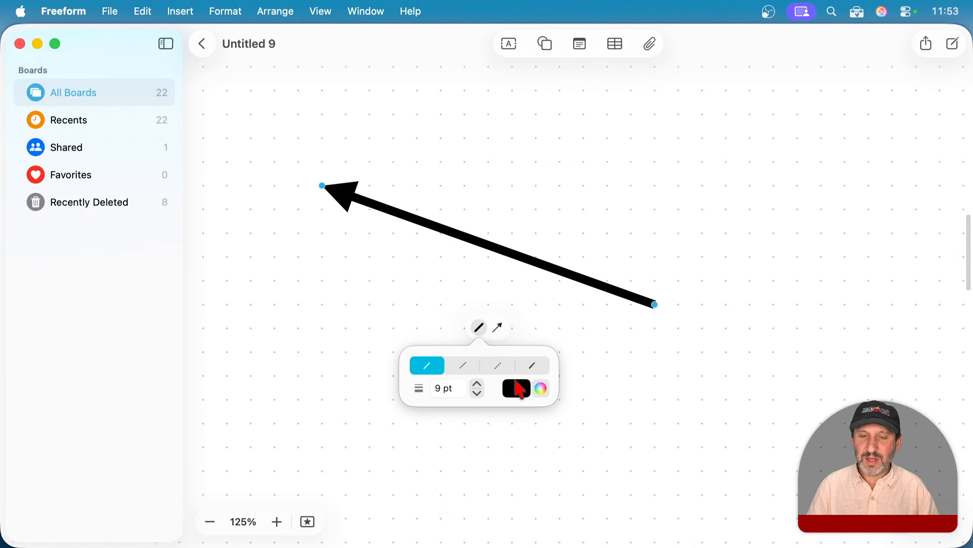
- Try other stroke patterns on the arrow, including dotted, and return it to a solid line
left_click(495, 365)
left_click(464, 366)
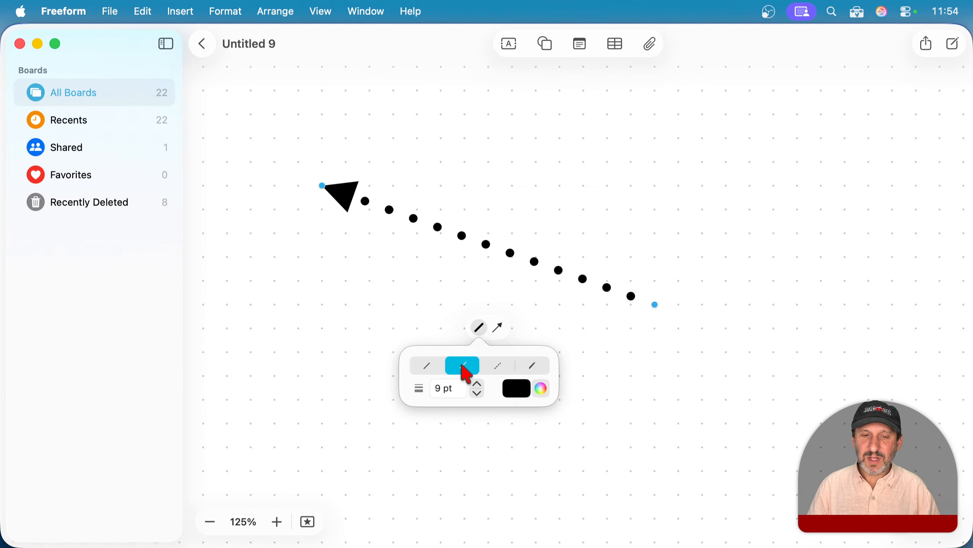
left_click(432, 366)
left_click(524, 268)
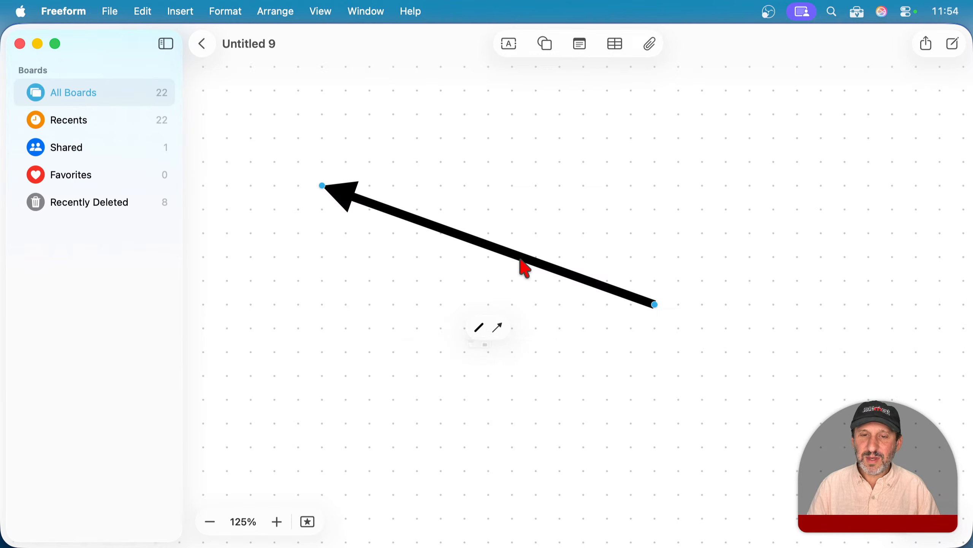
- Swing the arrow's tail end up toward the upper right, and delete the arrow from the board
right_click(486, 248)
left_click(454, 251)
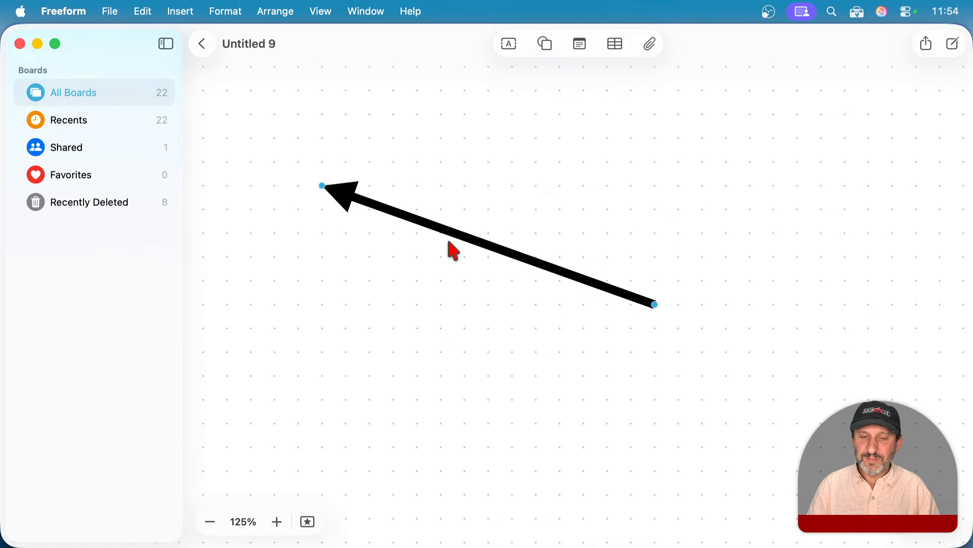
left_click_drag(656, 305, 700, 161)
key("Delete")
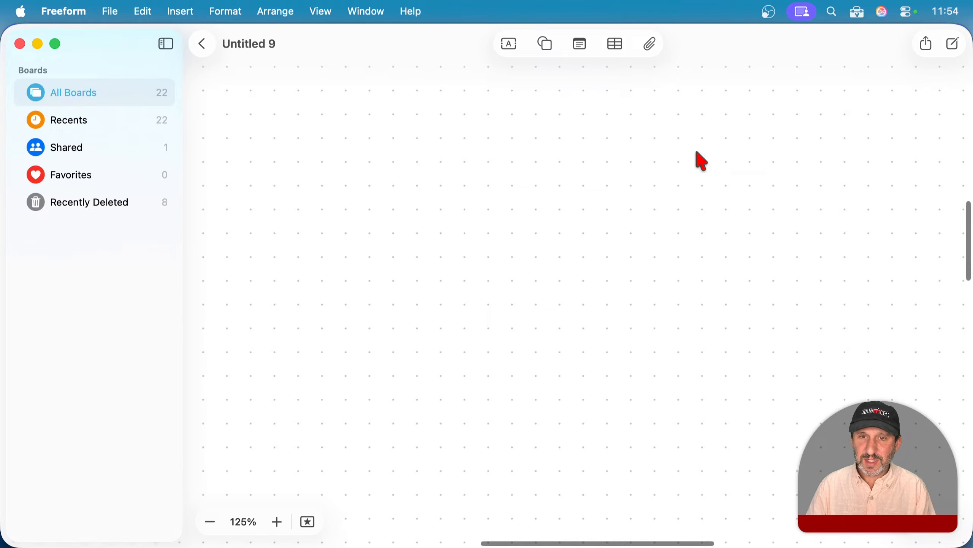
- Add a square in the upper-left area of the board and label it "A"
left_click(547, 48)
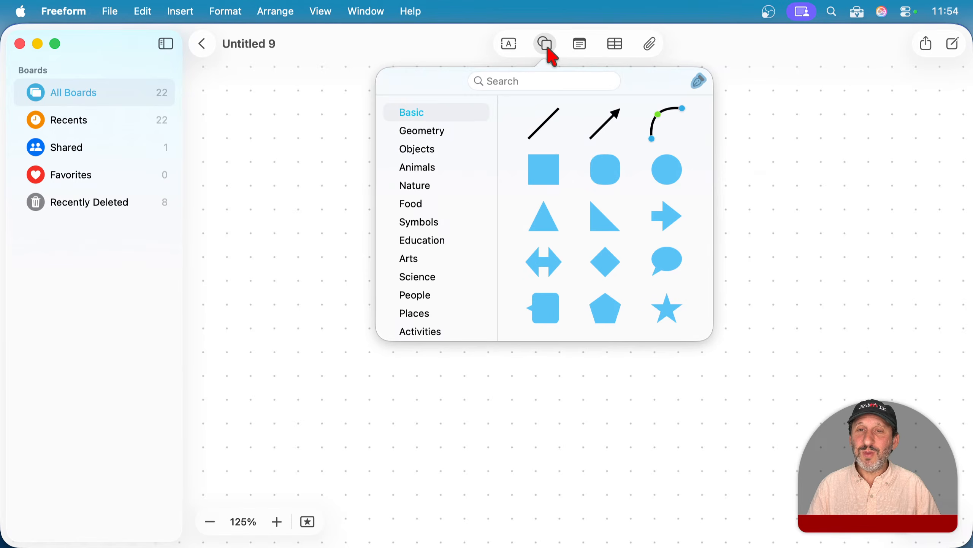
left_click(549, 175)
left_click_drag(565, 287, 322, 173)
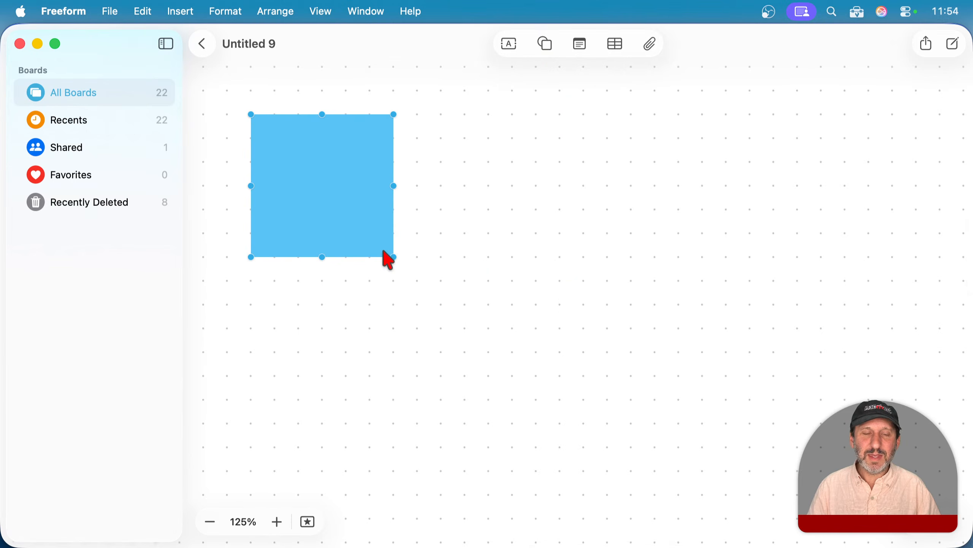
double_click(344, 217)
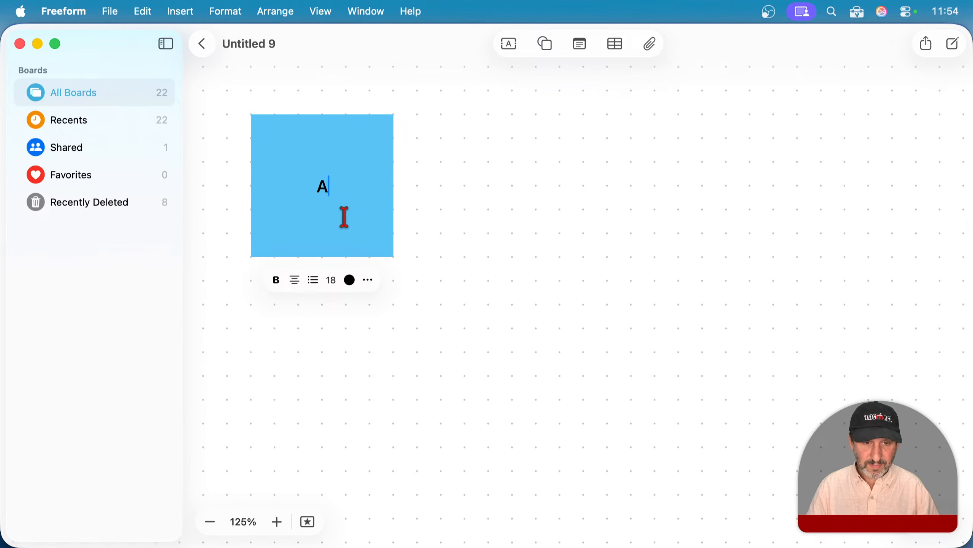
left_click(443, 202)
- Add a circle to the right of square A and label it "B"
left_click(546, 44)
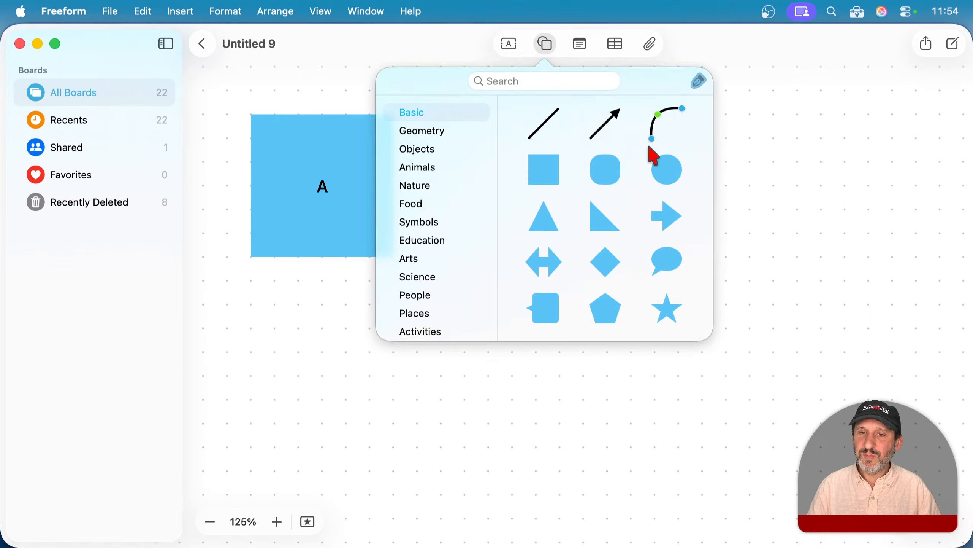
left_click(661, 165)
left_click_drag(576, 294, 569, 183)
double_click(567, 174)
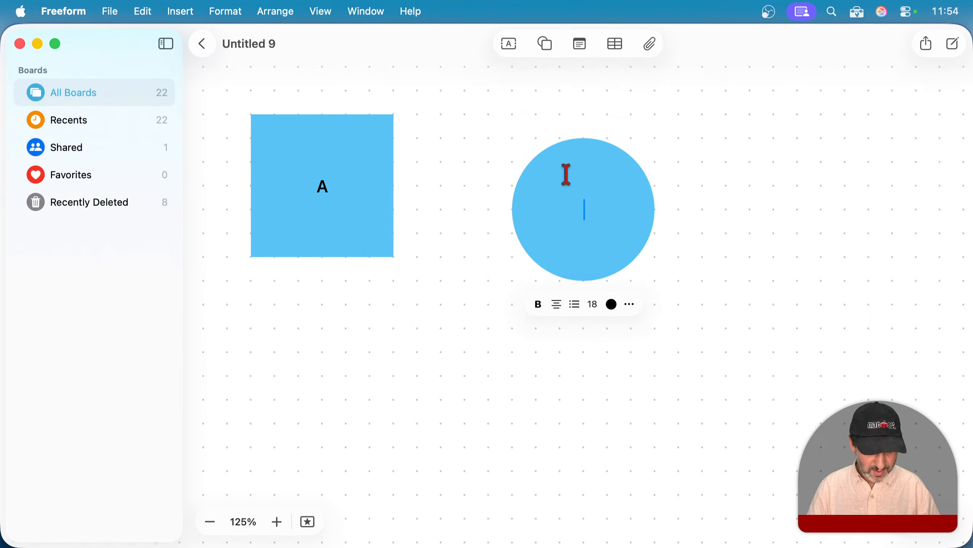
type("B")
left_click(454, 207)
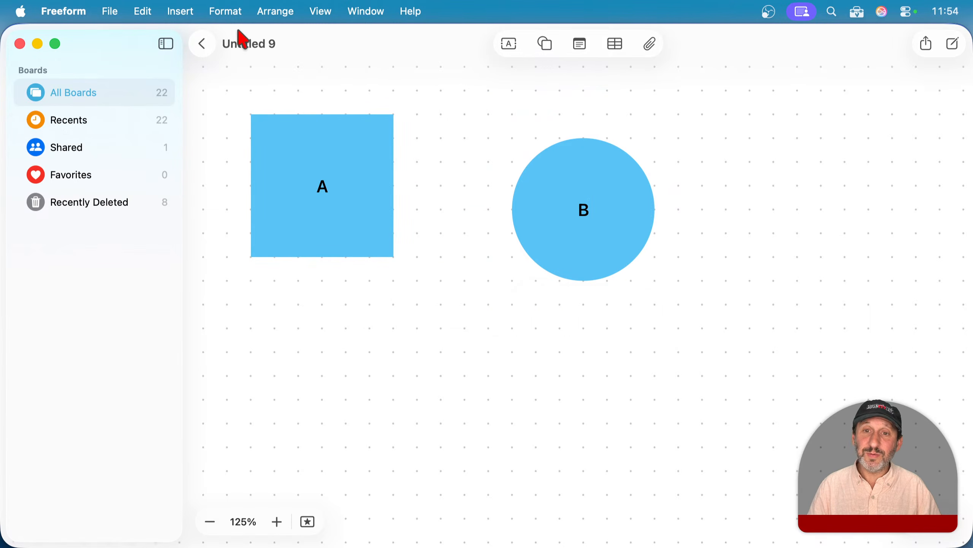
- Insert a connection line and attach its ends to the left side of circle B and the right side of square A
left_click(545, 44)
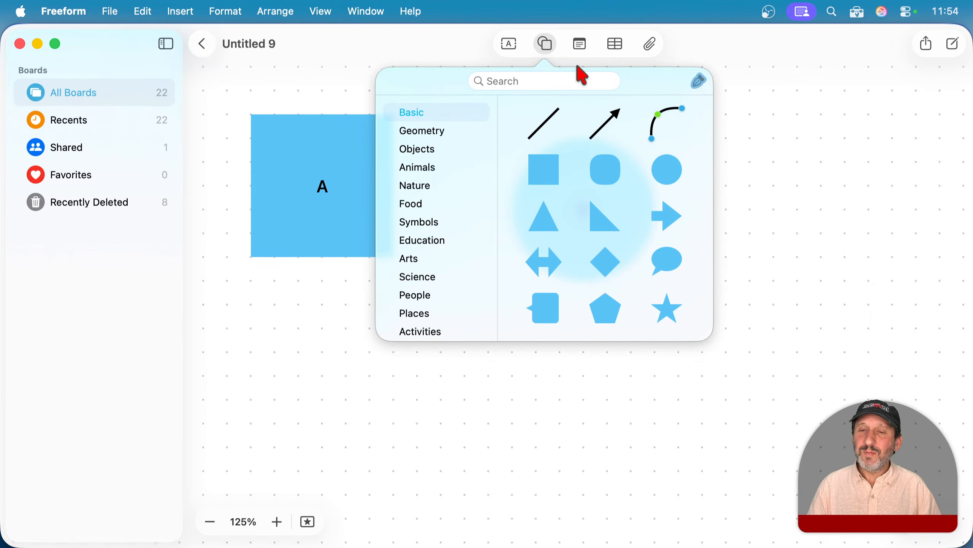
left_click(310, 83)
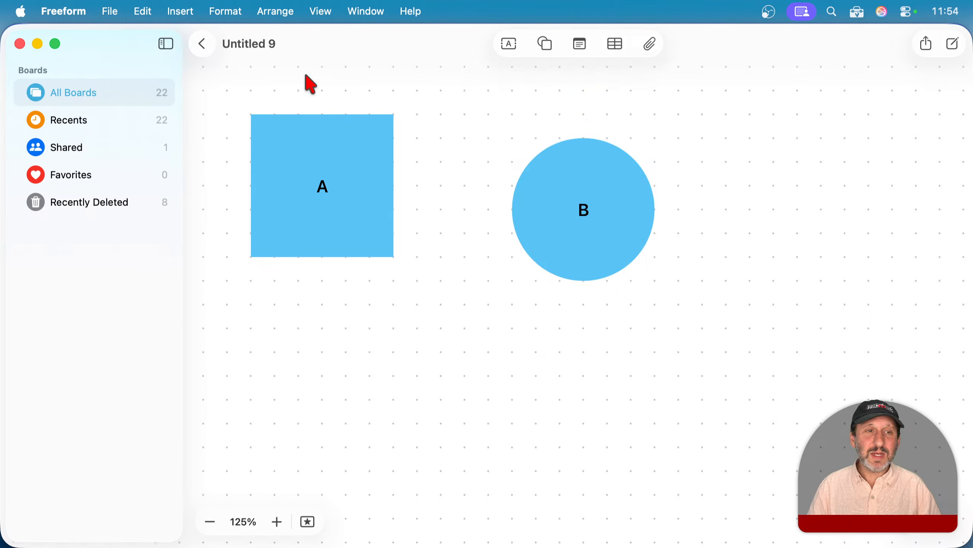
left_click(182, 11)
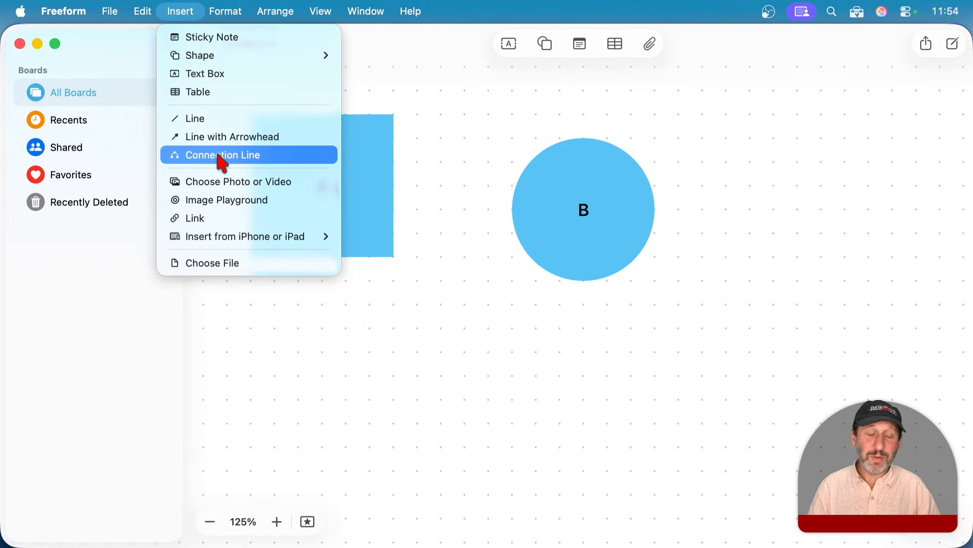
left_click(222, 161)
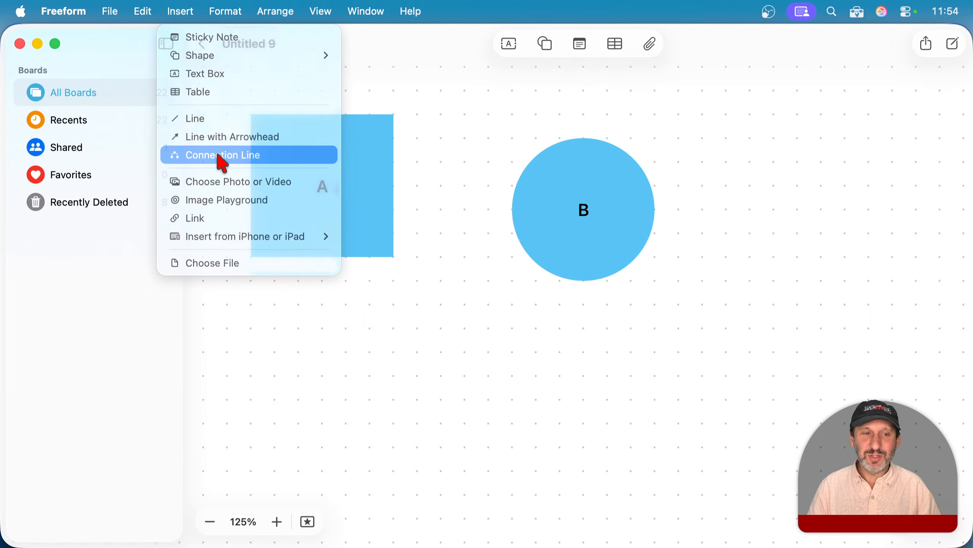
left_click_drag(655, 235, 516, 209)
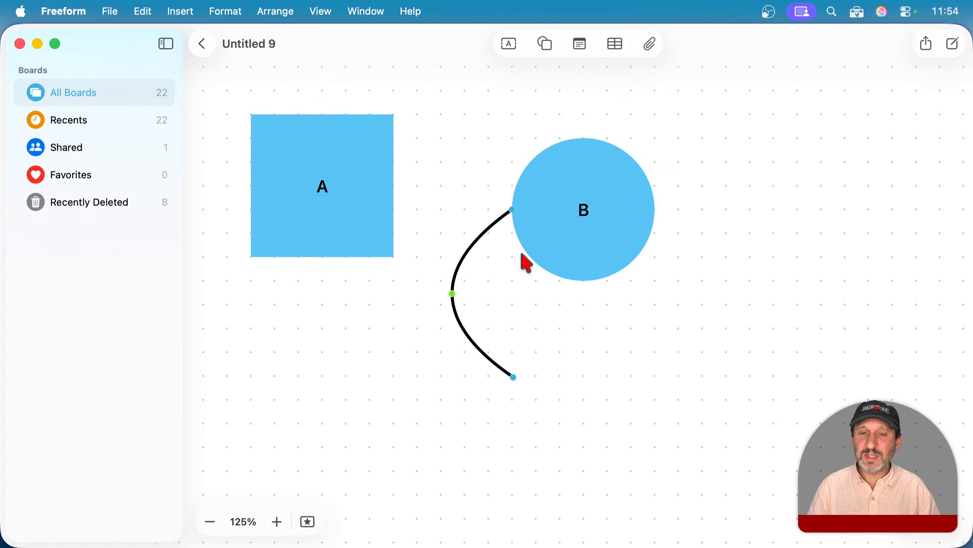
left_click_drag(514, 377, 399, 185)
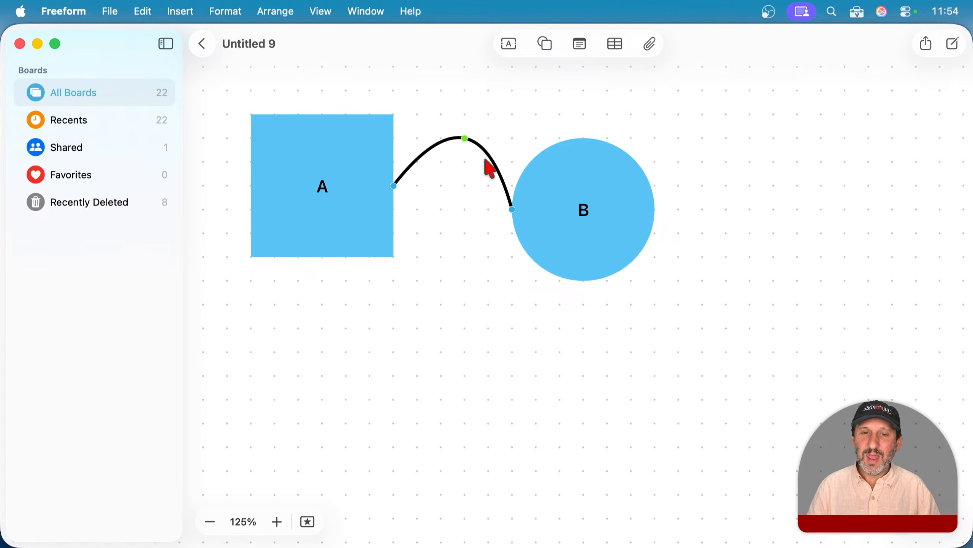
- Reshape the connection line between A and B into a slightly flatter arc using its midpoint
mouse_move(461, 138)
left_mouse_down()
mouse_move(461, 224)
mouse_move(482, 154)
mouse_move(452, 197)
mouse_move(465, 185)
mouse_move(452, 151)
left_mouse_up()
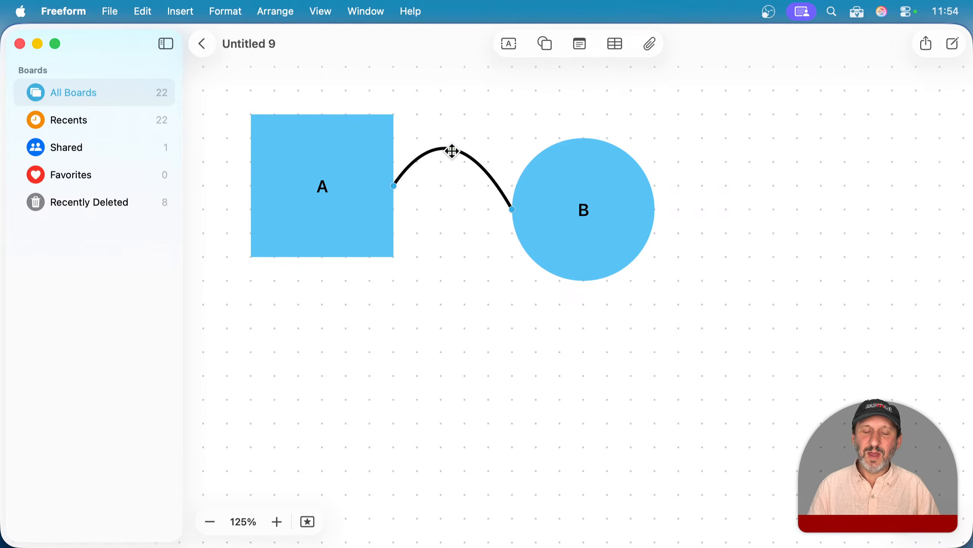
right_click(466, 162)
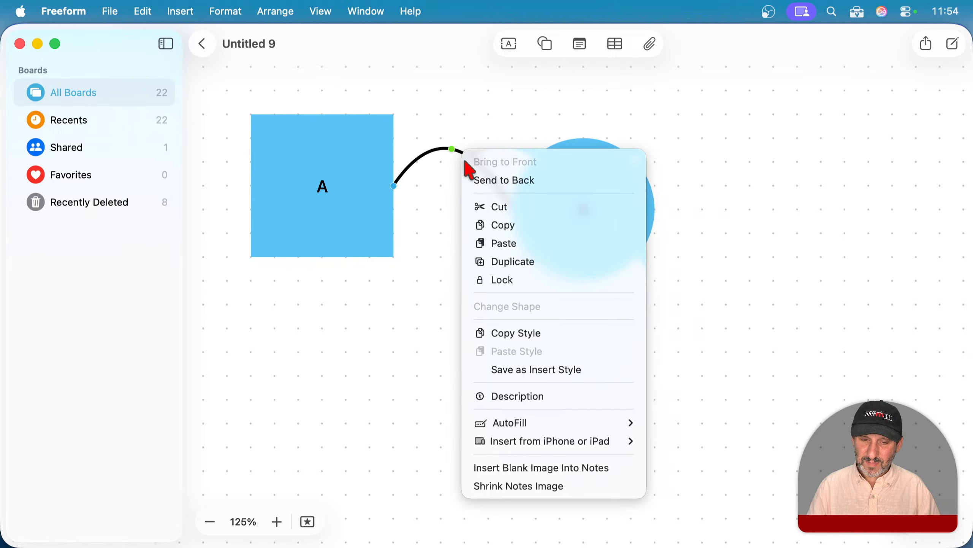
left_click(441, 184)
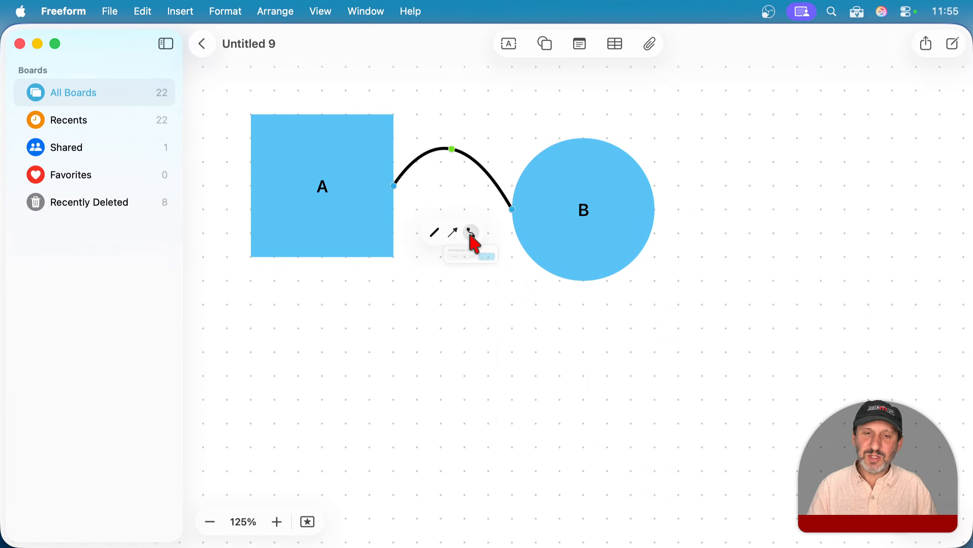
- Try the right-angled connection style on the line between A and B, and set it to straight
left_click(428, 286)
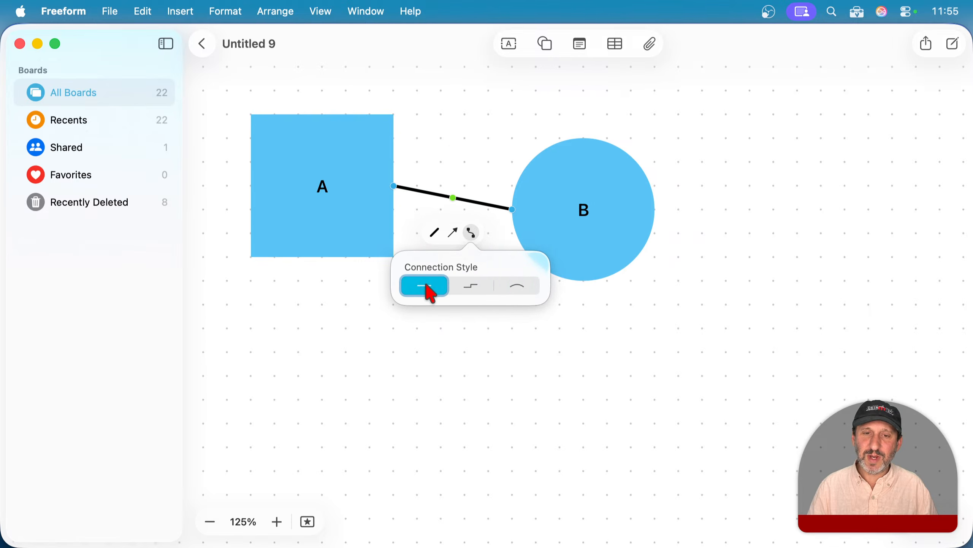
left_click(471, 287)
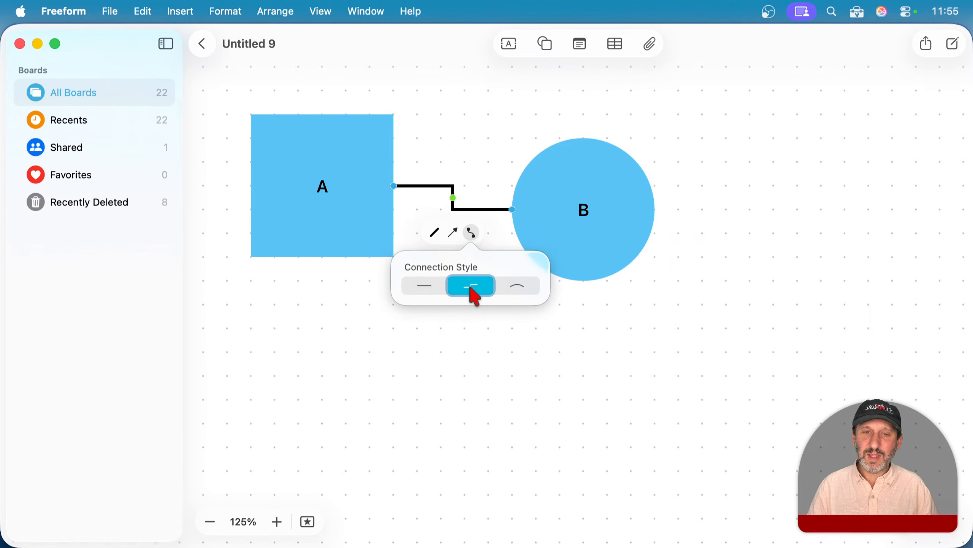
left_click(423, 286)
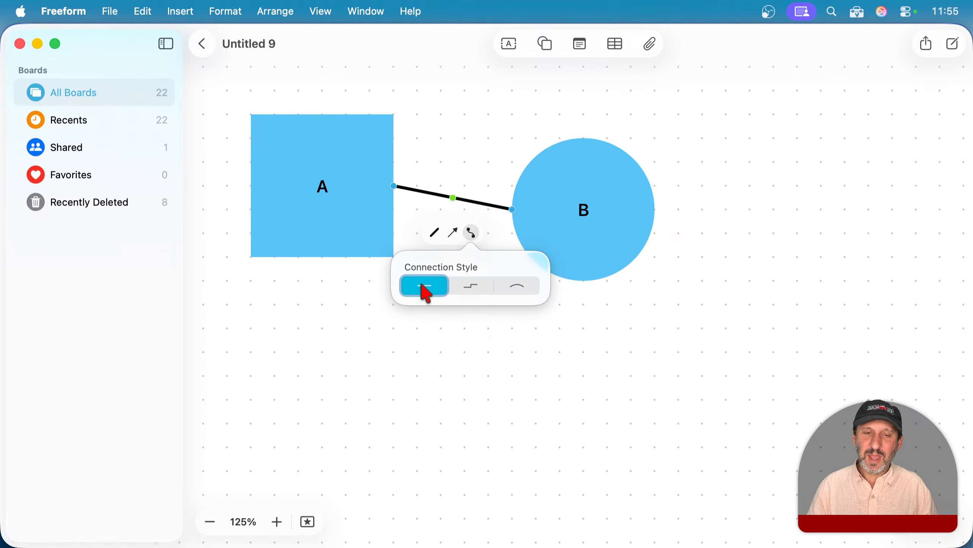
left_click(499, 332)
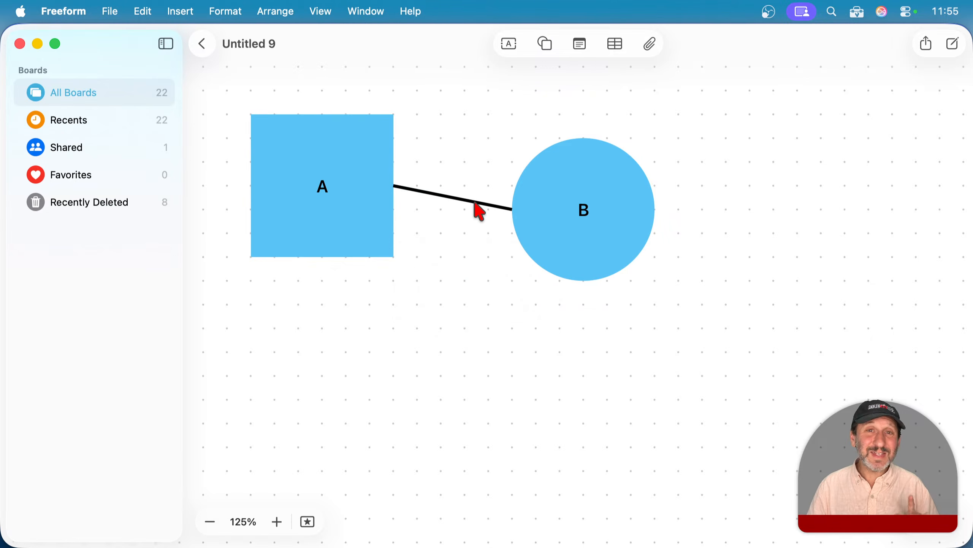
- Reattach the connection line to the middle of square A's bottom edge and move circle B to the lower right of the square
left_click_drag(572, 251, 620, 299)
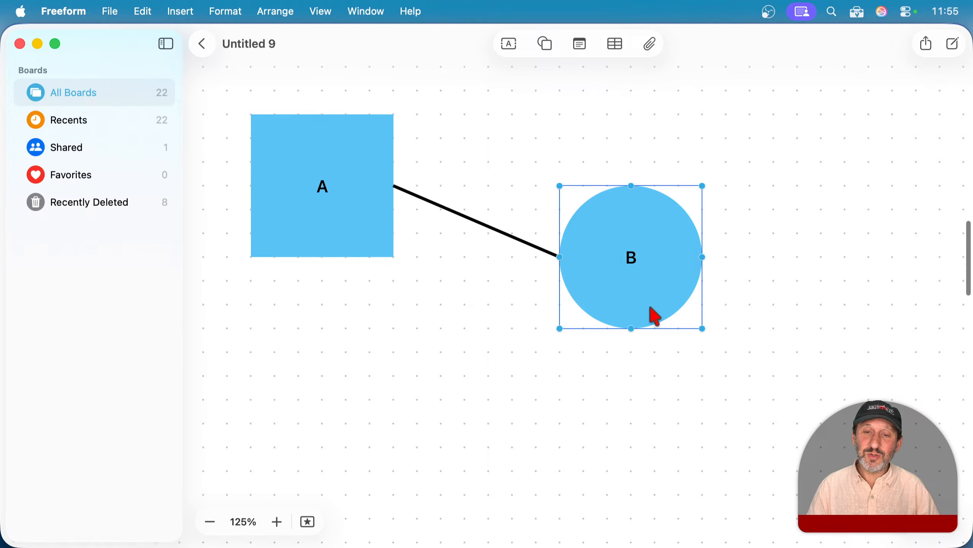
left_click_drag(356, 216, 329, 254)
left_click(410, 193)
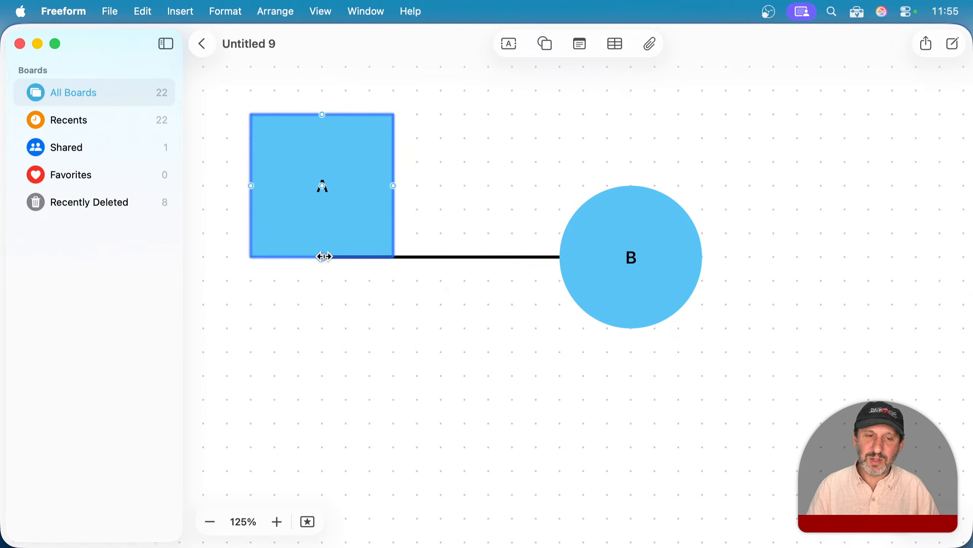
left_click_drag(628, 254, 538, 400)
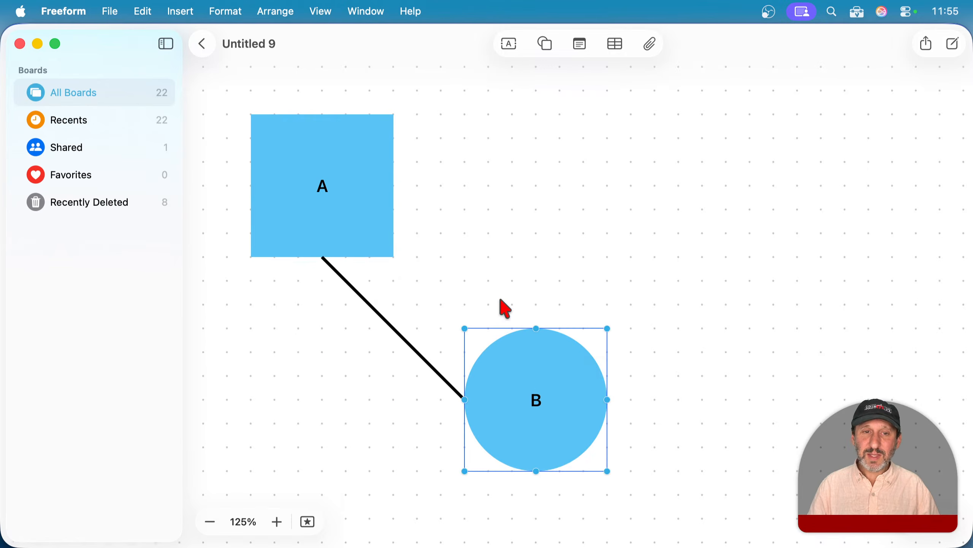
- Insert a diamond shape and place it in the open area to the right of square A
left_click(545, 43)
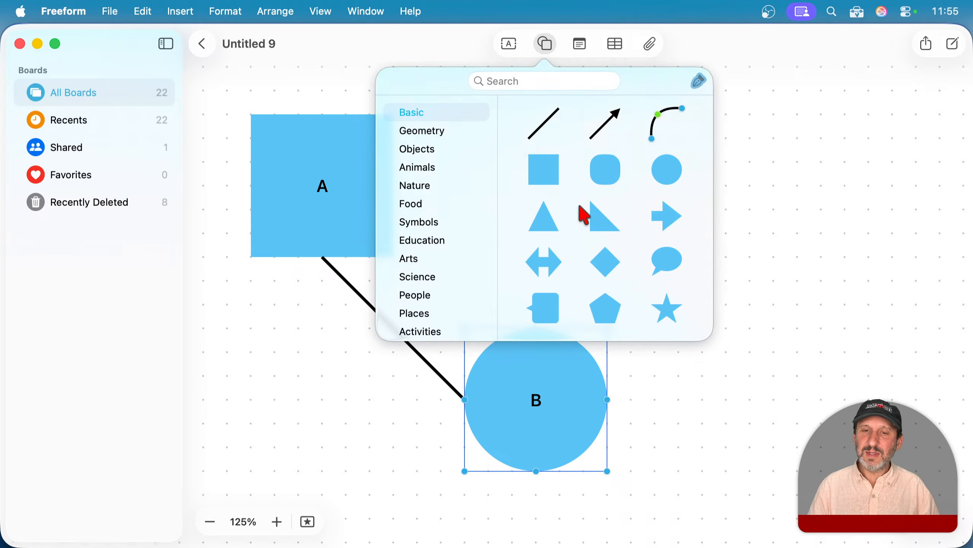
left_click(610, 269)
left_click_drag(591, 283, 678, 191)
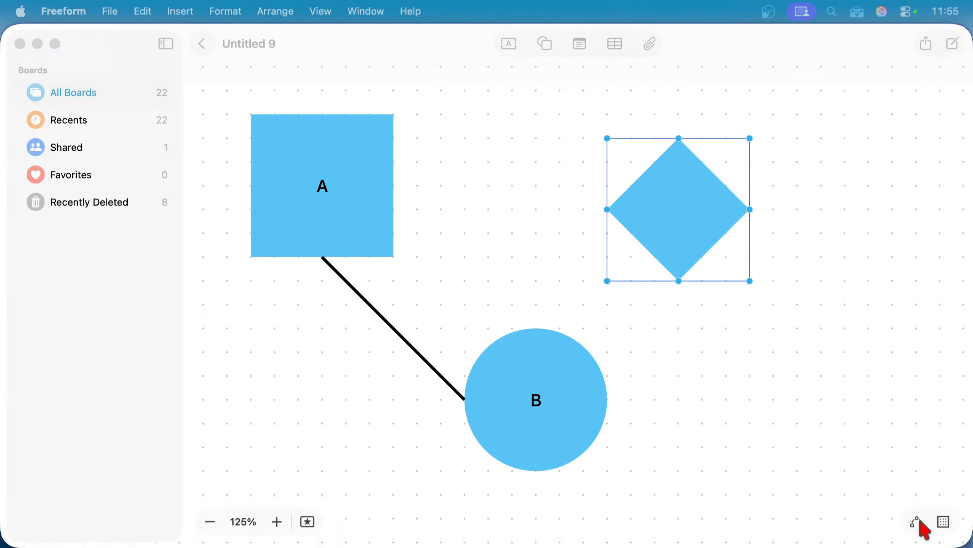
- Show the shape connectors and draw a connection line from the diamond's left side to the right side of square A
left_click(922, 528)
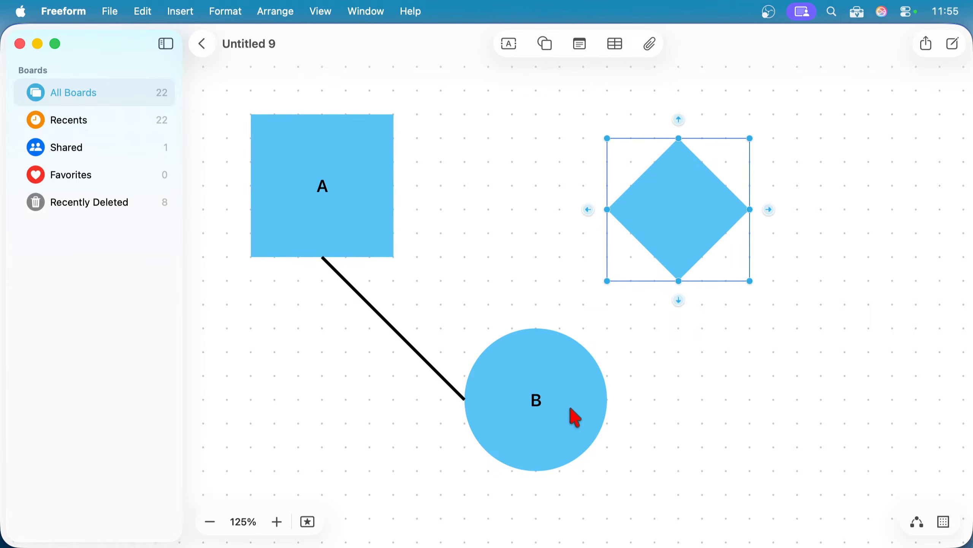
left_click(558, 381)
left_click(361, 187)
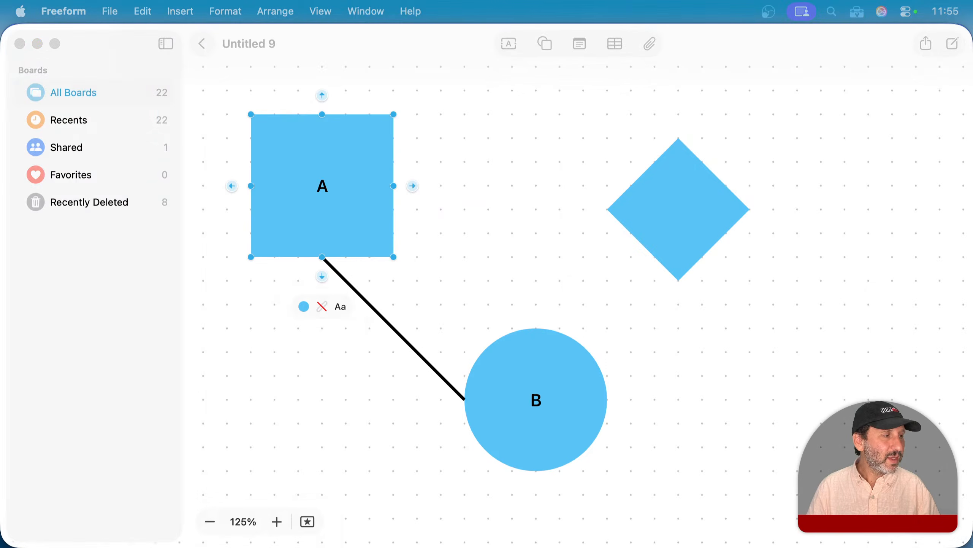
left_click(651, 214)
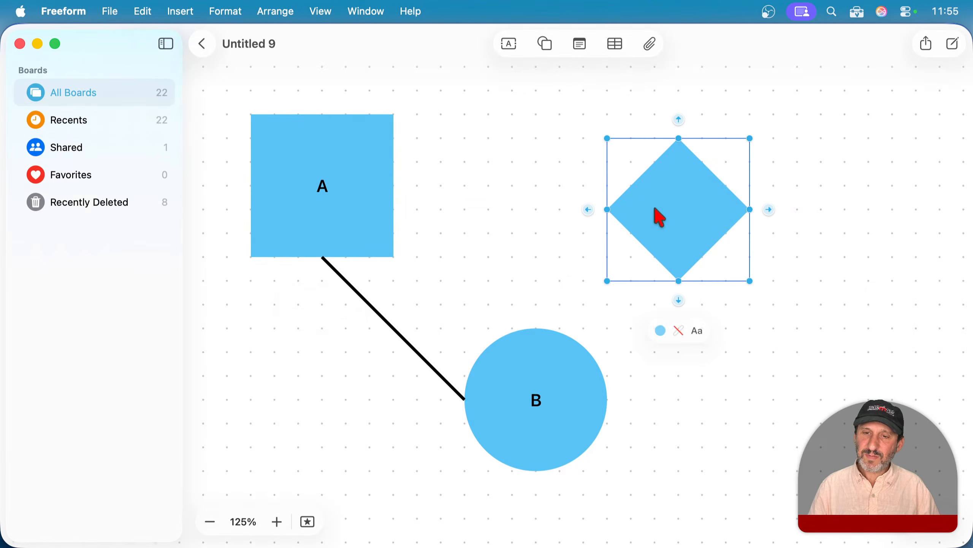
mouse_move(589, 211)
left_mouse_down()
mouse_move(440, 209)
mouse_move(595, 204)
mouse_move(419, 182)
mouse_move(402, 195)
left_mouse_up()
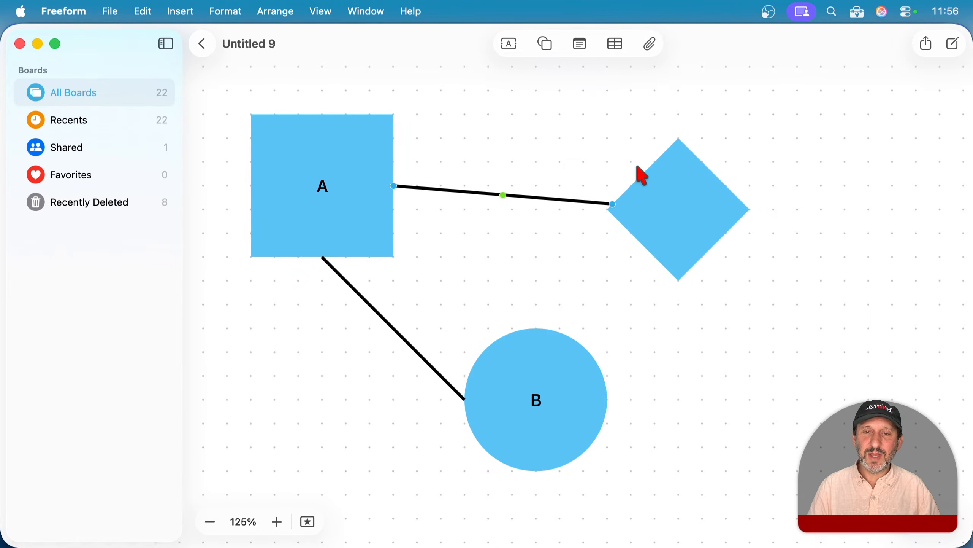
- Move the diamond farther right, level with square A, and shift square A slightly to the right with its lines attached
left_click_drag(682, 191, 774, 196)
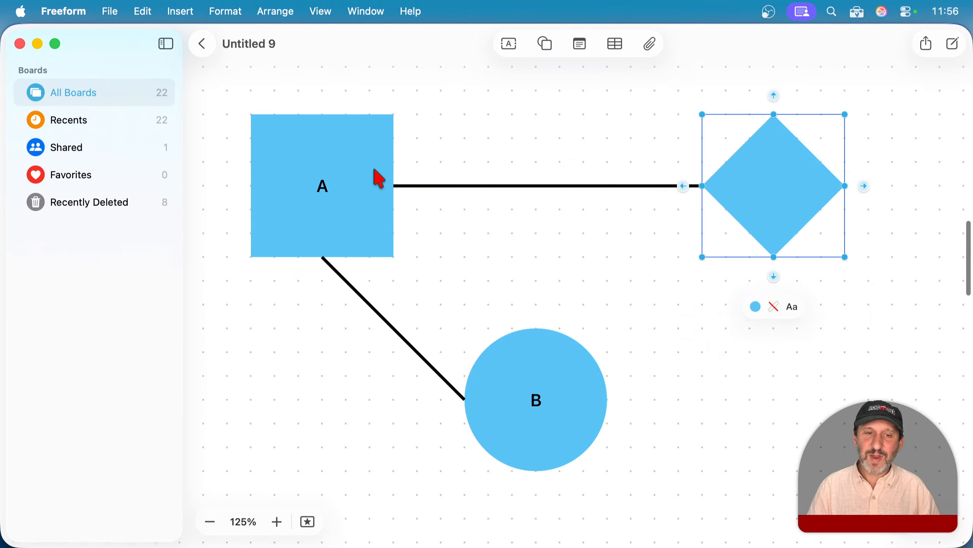
left_click_drag(376, 176, 396, 156)
left_click(245, 134)
left_click_drag(241, 125, 308, 101)
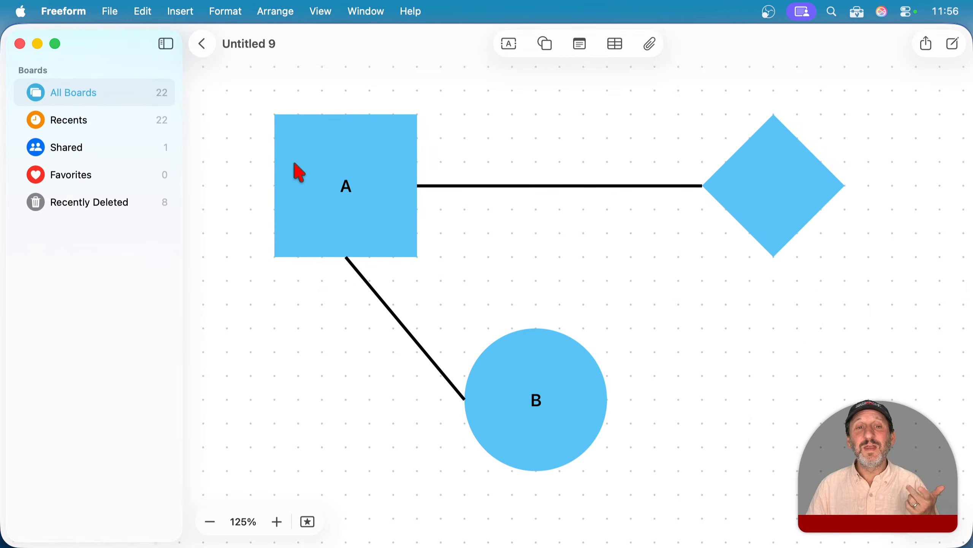
- Delete all the shapes and connection lines on this board and open the Org Chart board
left_click_drag(259, 130, 795, 439)
key("Delete")
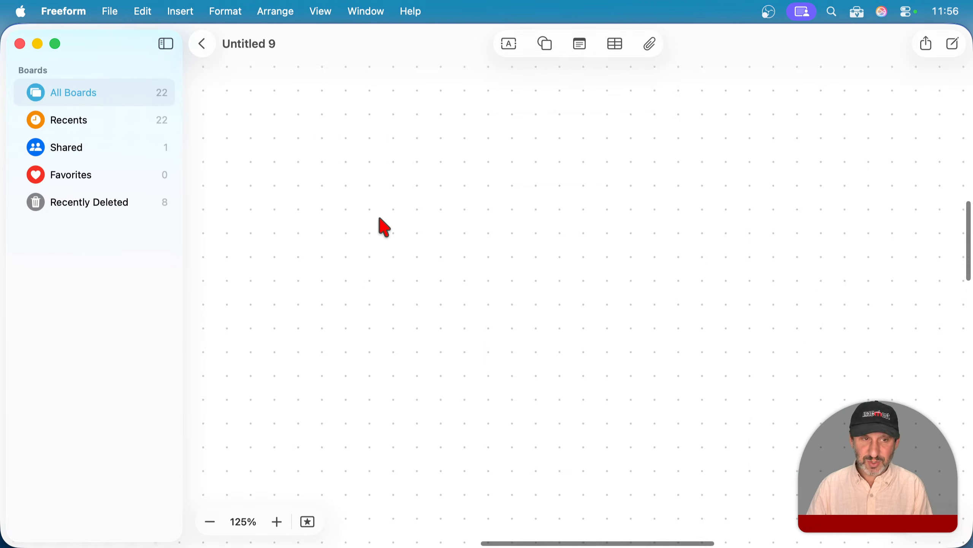
left_click(202, 45)
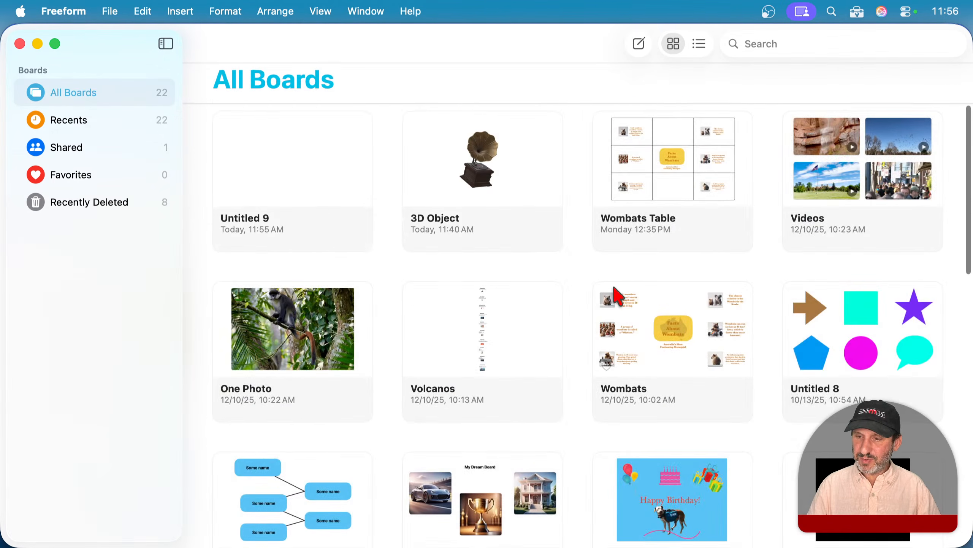
scroll(529, 251, "down", 10)
left_click(881, 266)
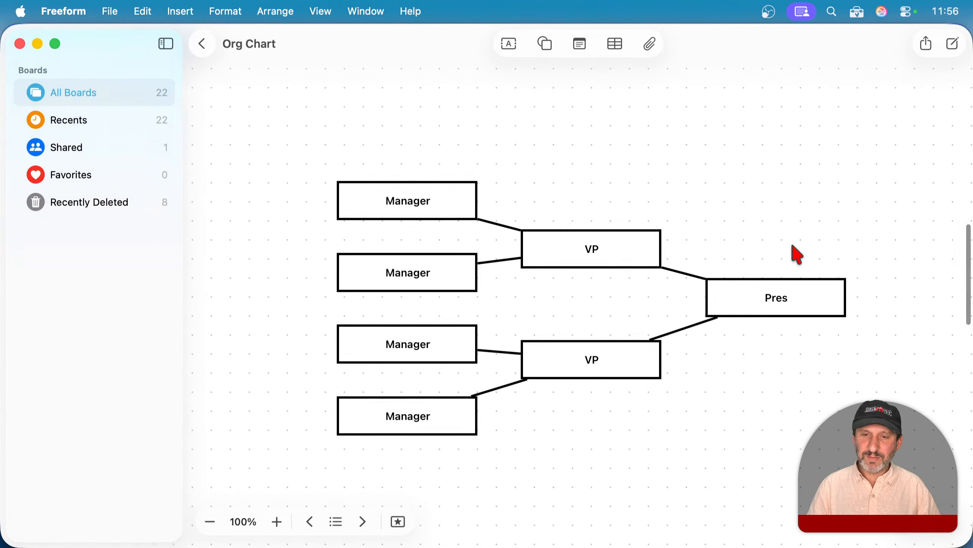
- Move the topmost Manager box straight up, away from the other Manager boxes
left_click(752, 298)
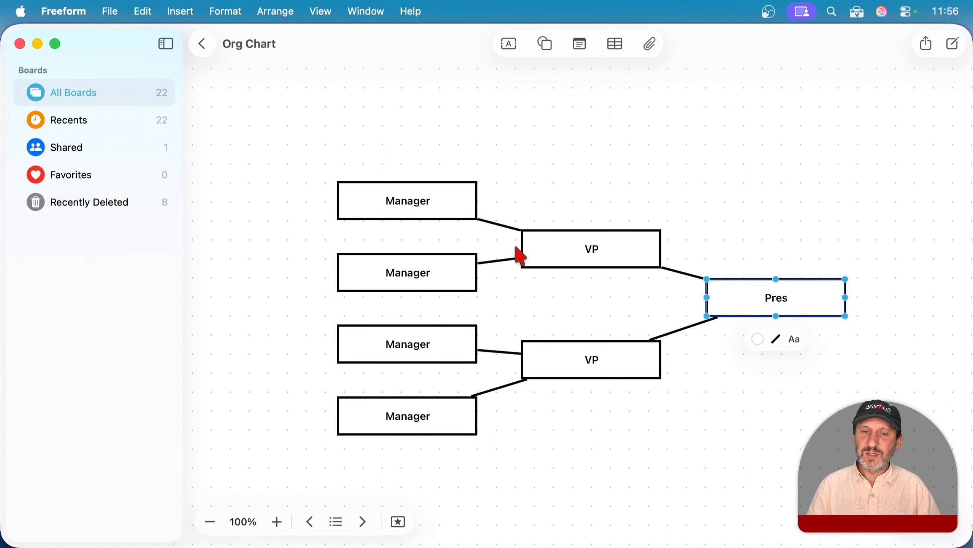
left_click(400, 205)
left_click_drag(405, 203, 413, 177)
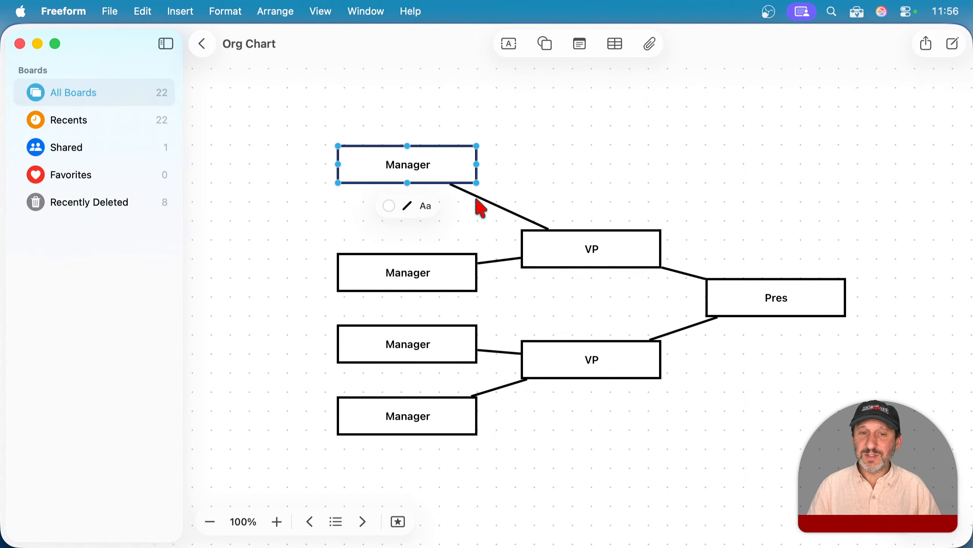
- Set the line from the top Manager box to the upper VP box to right-angled and route it into the VP box from above
left_click(496, 207)
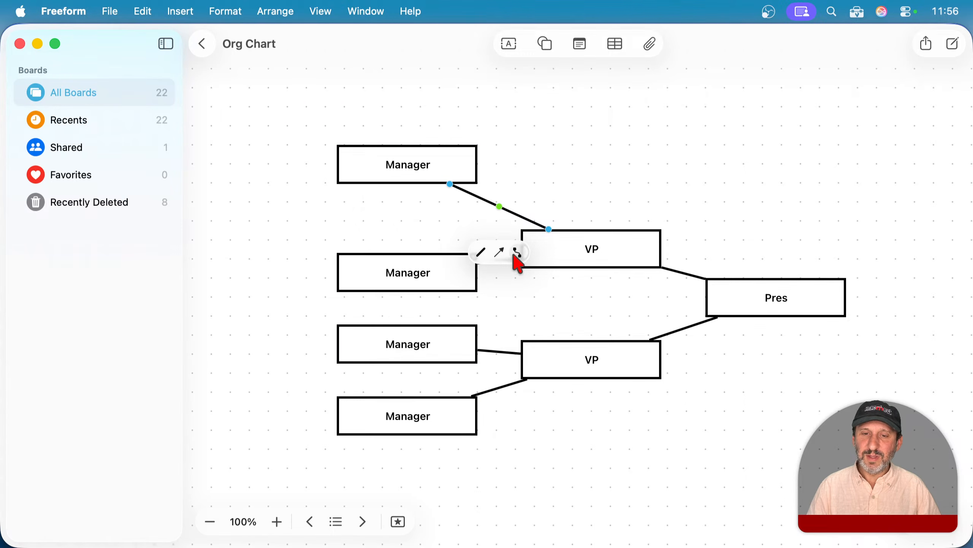
left_click(518, 253)
left_click(518, 306)
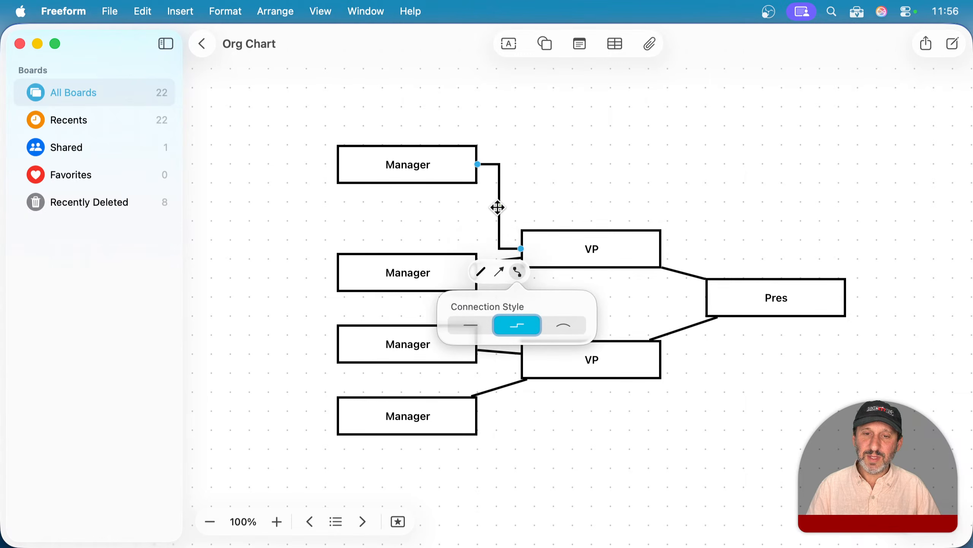
left_click_drag(497, 208, 556, 167)
left_click(636, 195)
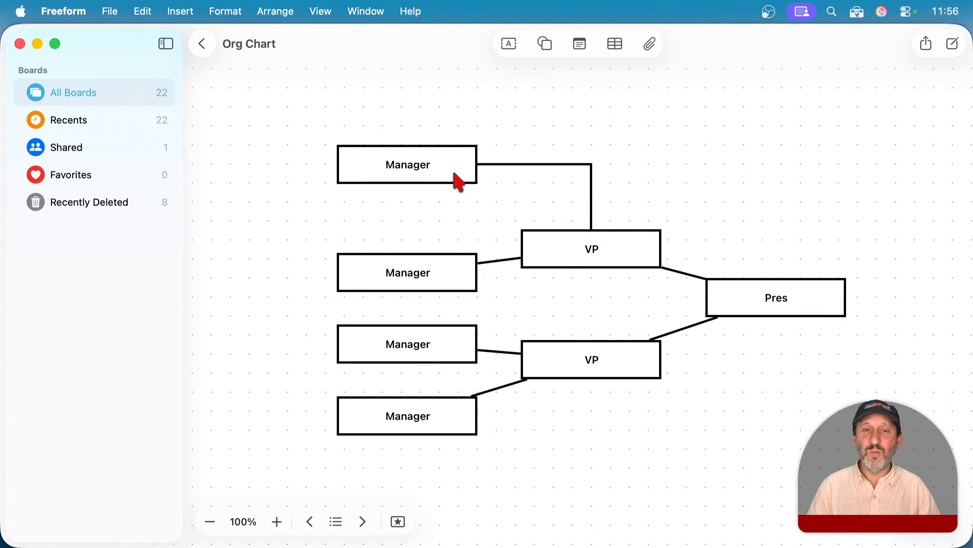
- Move the top Manager box farther up and to the left with its right-angled connection line attached
left_click(408, 164)
left_click_drag(409, 164, 368, 148)
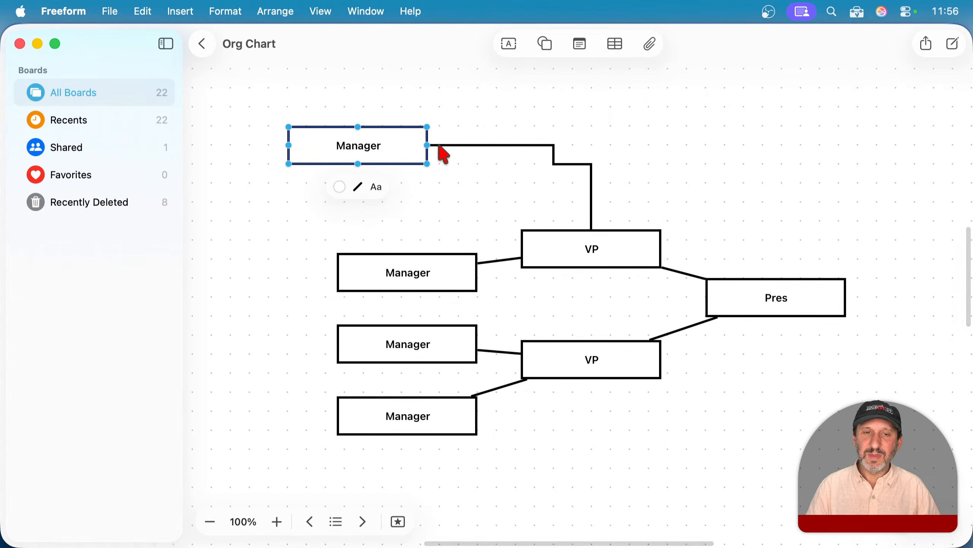
left_click(630, 148)
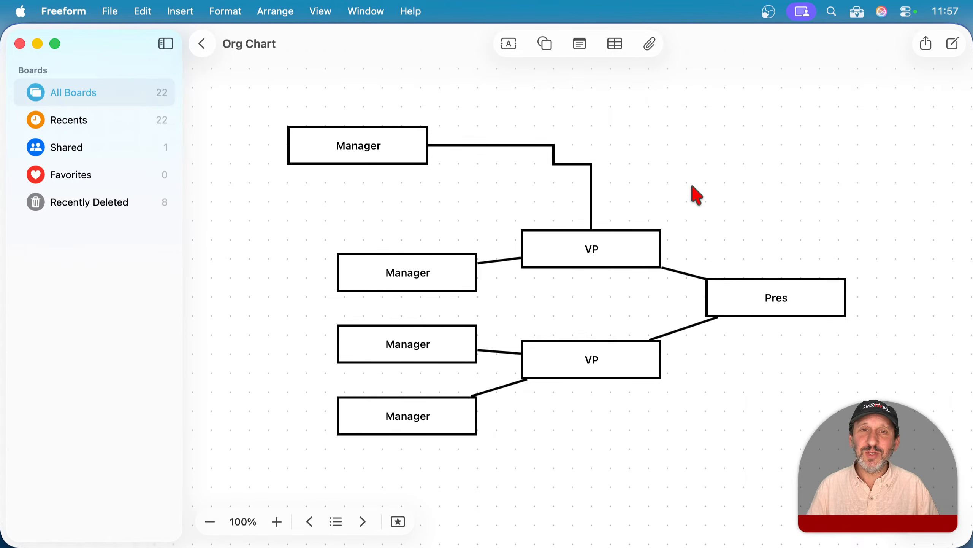
left_click(367, 136)
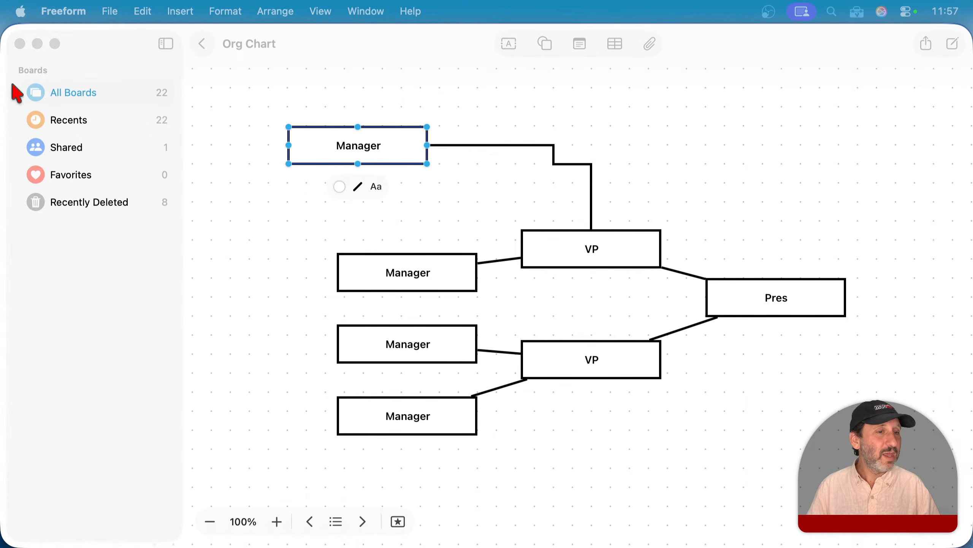
left_click(236, 217)
left_click(260, 194)
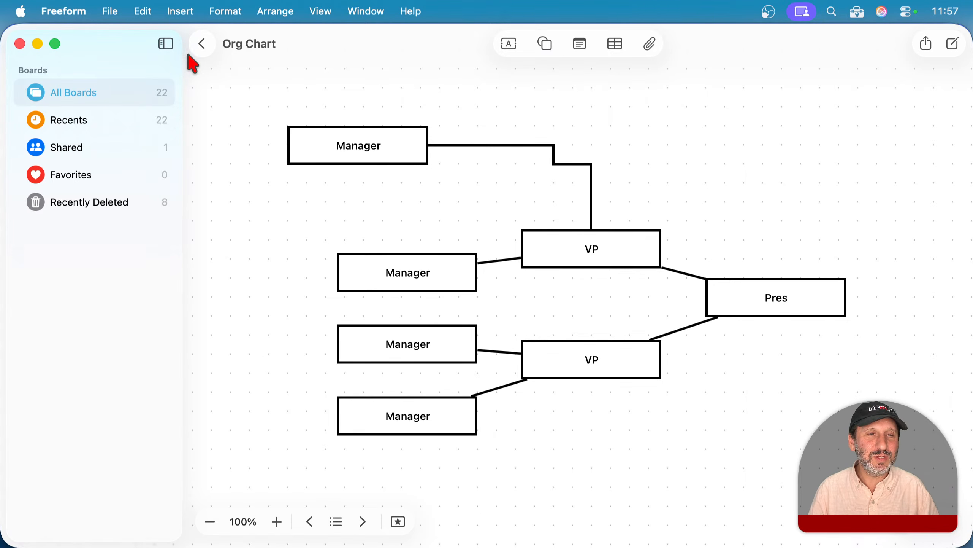
- Leave the Org Chart board and open the Wombats board
left_click(202, 45)
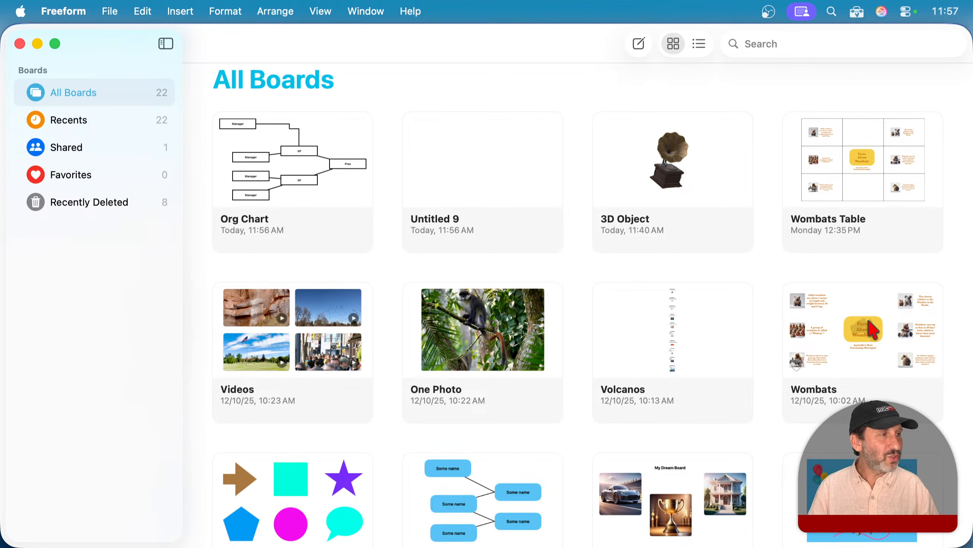
left_click(873, 307)
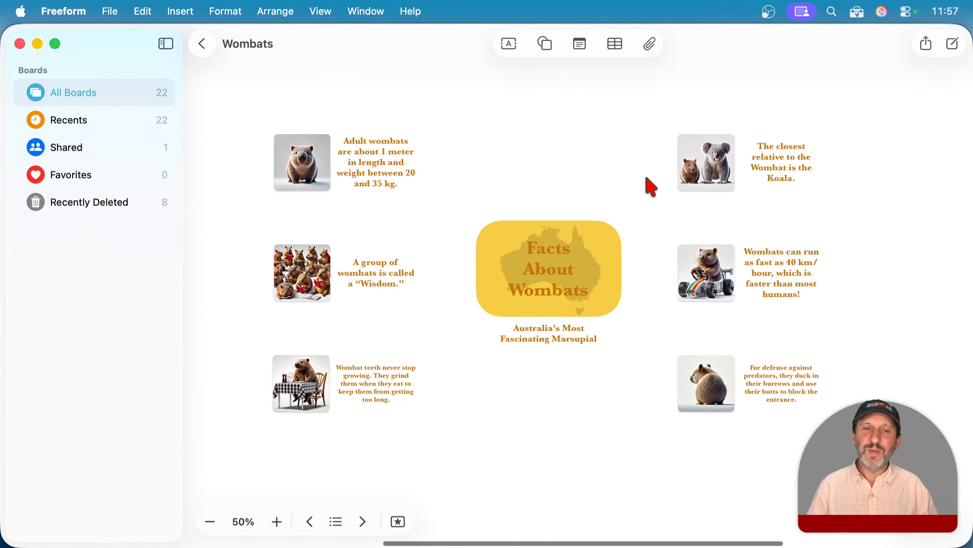
- Examine the separate objects on the Wombats board: the fact text boxes, the wombat images, the yellow title shape and the subtitle
left_click(376, 159)
left_click(371, 280)
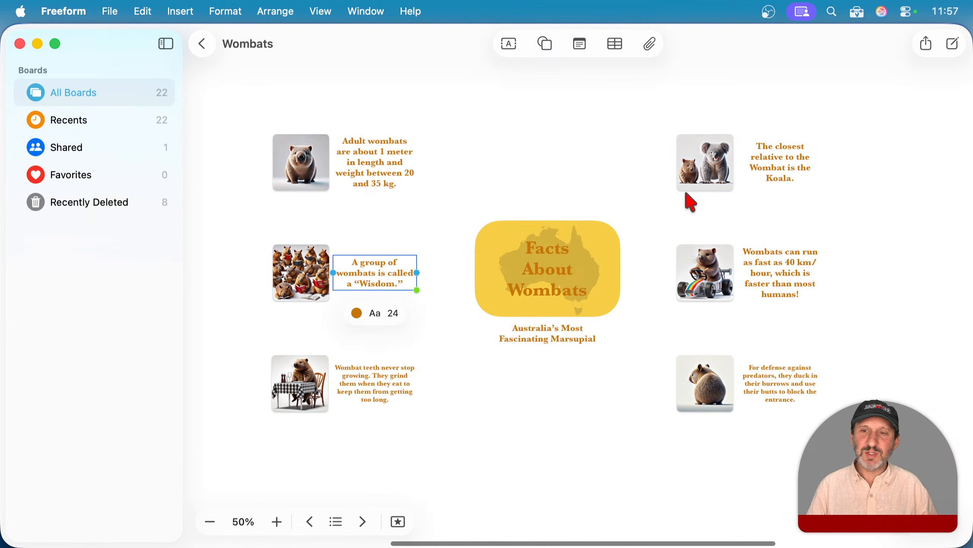
left_click(783, 161)
left_click(777, 265)
left_click(778, 370)
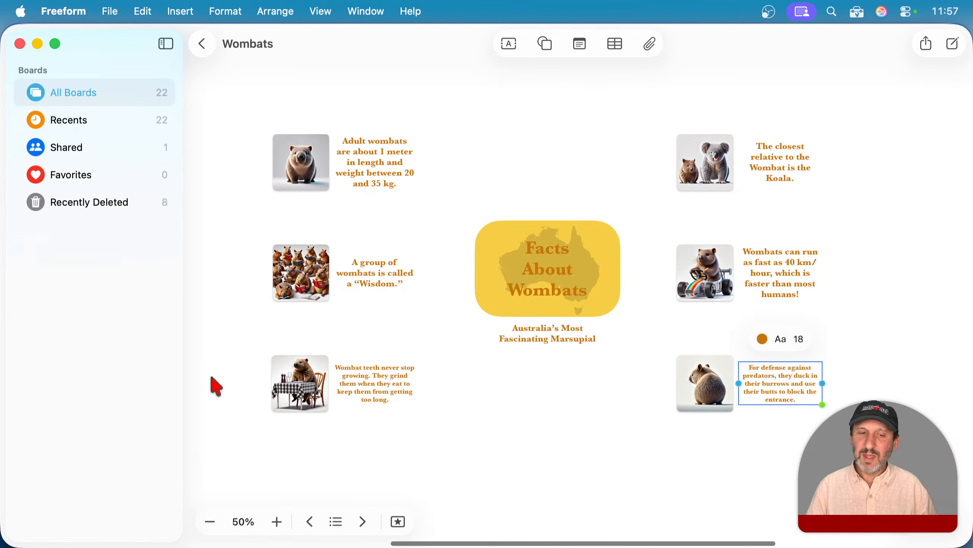
left_click(263, 383)
left_click(294, 283)
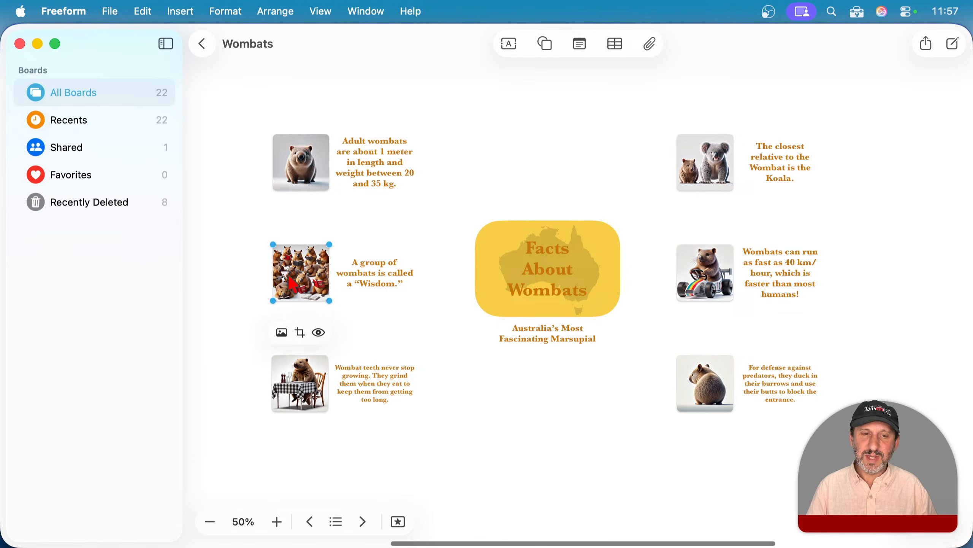
left_click(305, 166)
left_click(707, 169)
left_click(711, 270)
left_click(709, 372)
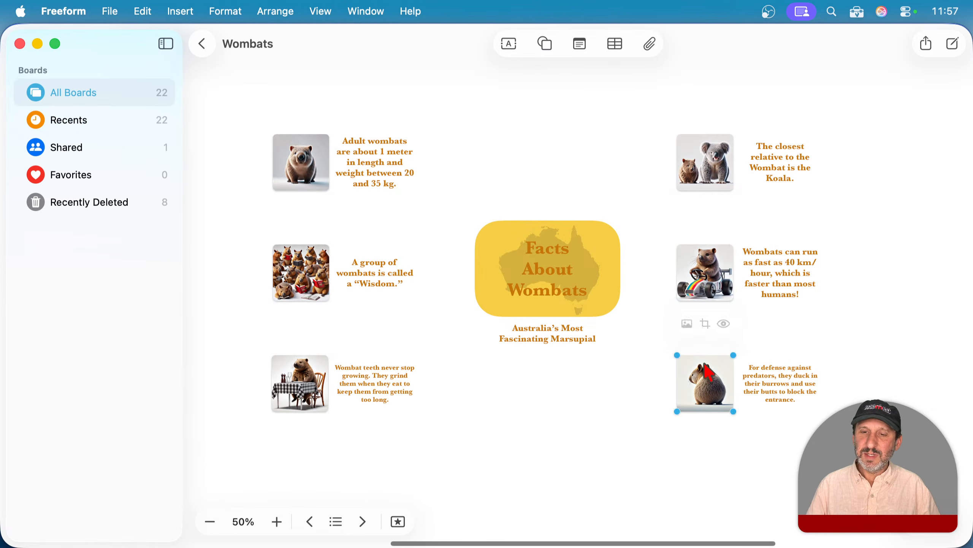
left_click(554, 267)
left_click(494, 240)
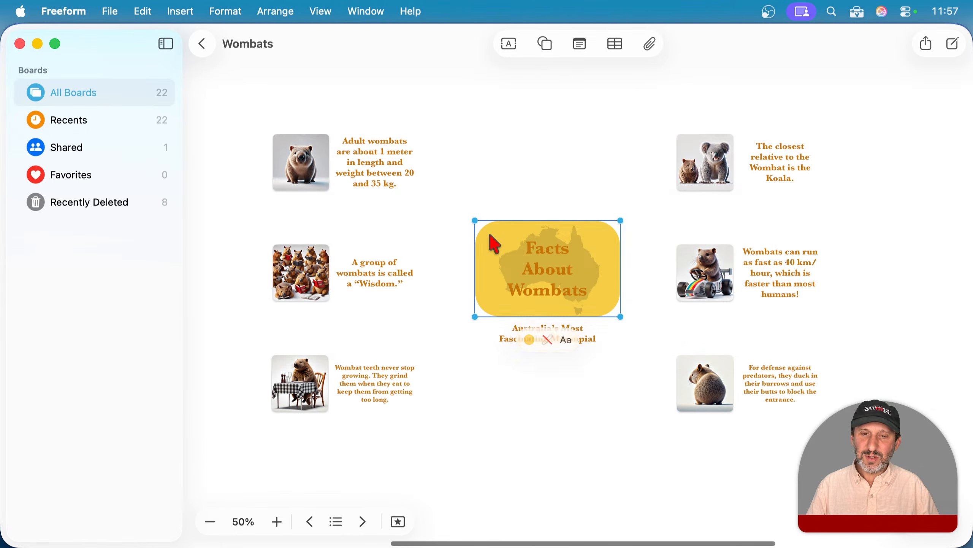
left_click(508, 333)
left_click(497, 371)
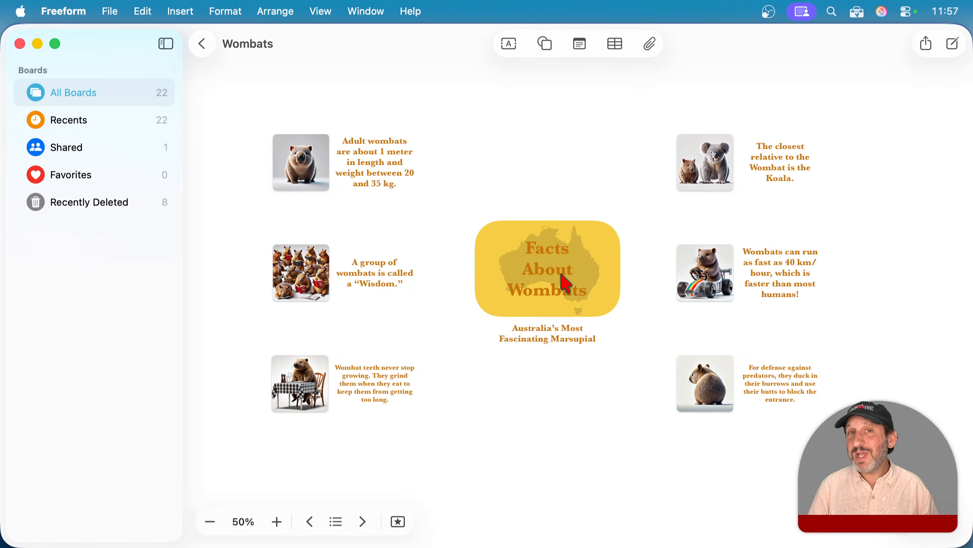
- Hide the boards sidebar and magnify the "Facts About Wombats" title to 165%
left_click(165, 43)
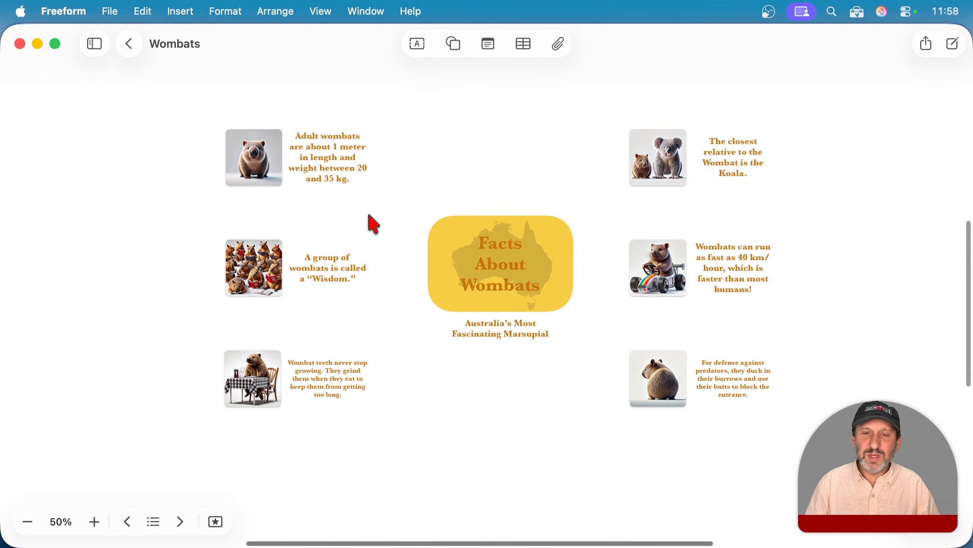
scroll(441, 245, "up", 5)
scroll(443, 247, "right", 5)
scroll(444, 247, "down", 3)
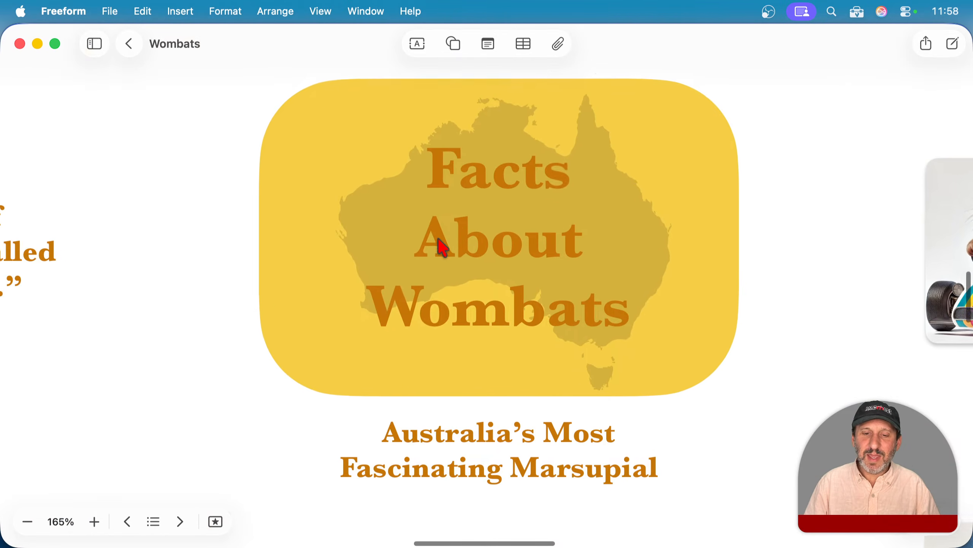
scroll(443, 248, "up", 1)
scroll(444, 247, "left", 1)
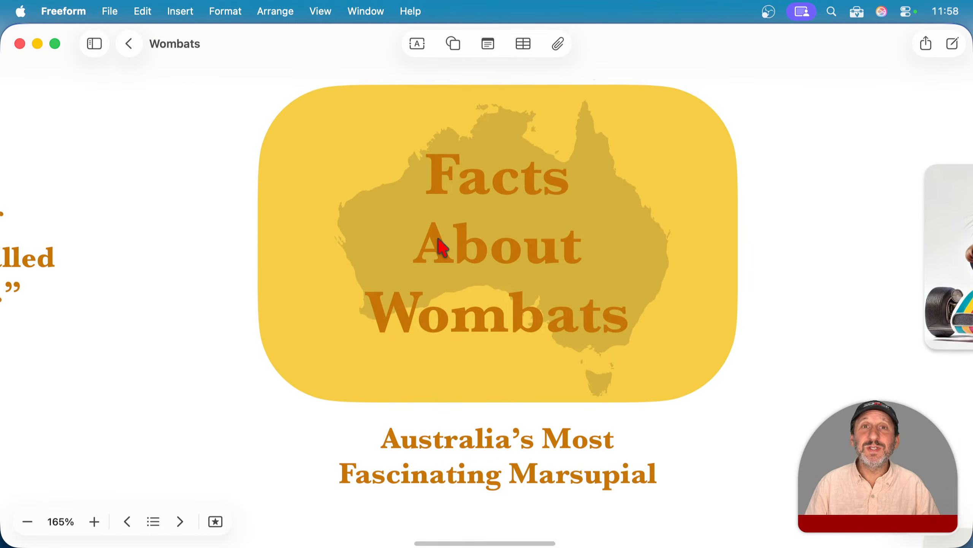
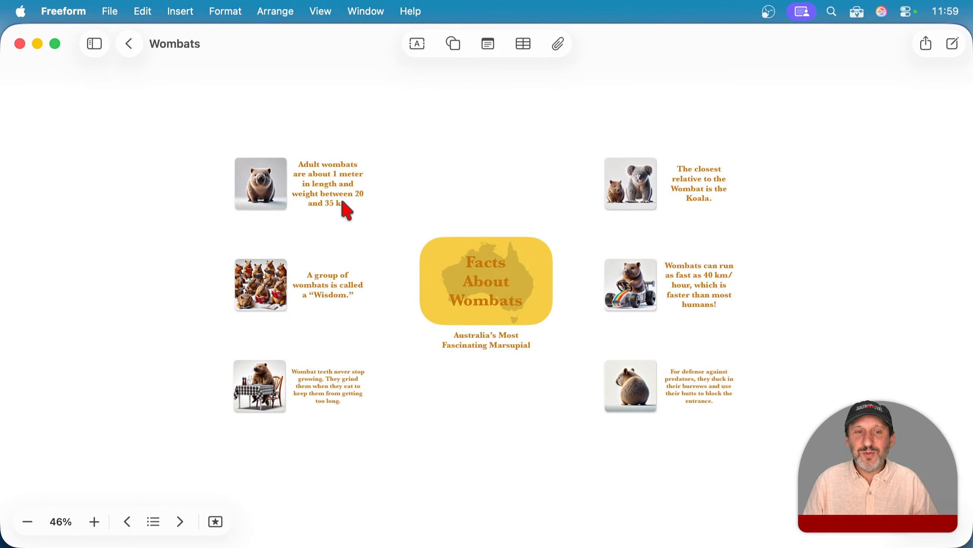
- Select the six fact text boxes and the subtitle together, and toggle their bold formatting off and back on
left_click(328, 193)
left_click(696, 197, "shift")
left_click(694, 274, "shift")
left_click(687, 370, "shift")
left_click(324, 374, "shift")
left_click(328, 286, "shift")
left_click(487, 340, "shift")
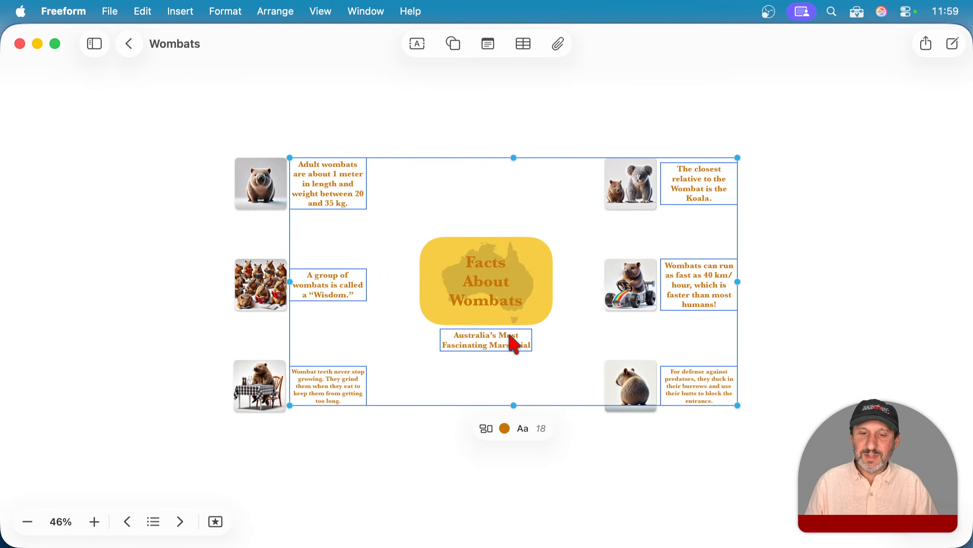
left_click(523, 429)
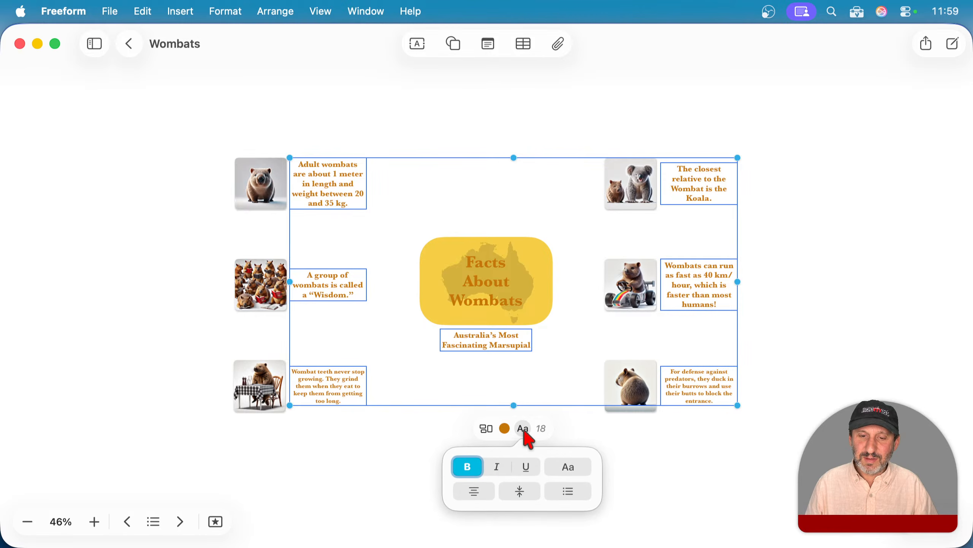
left_click(471, 466)
left_click(471, 466)
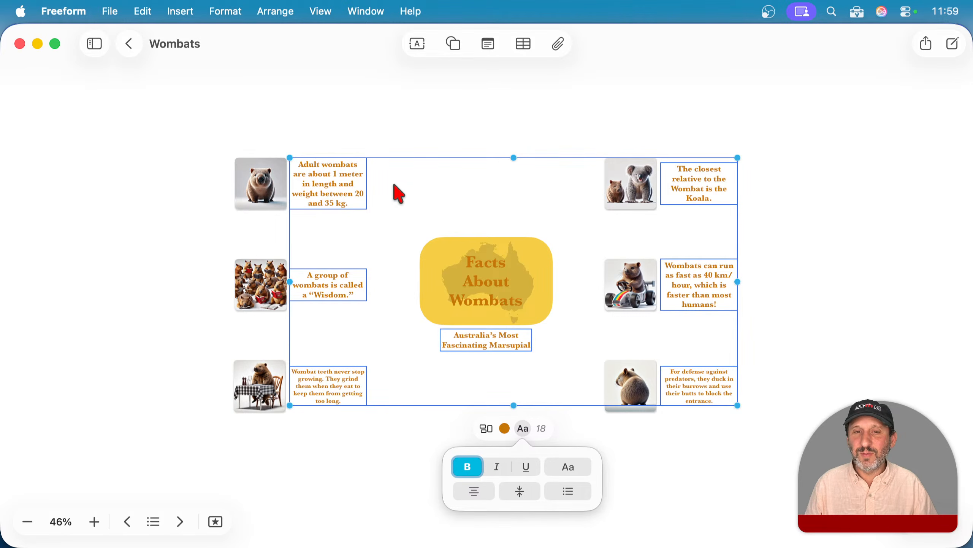
- Deselect the text boxes, and pick the first wombat image, its fact text and the title text in turn
left_click(463, 150)
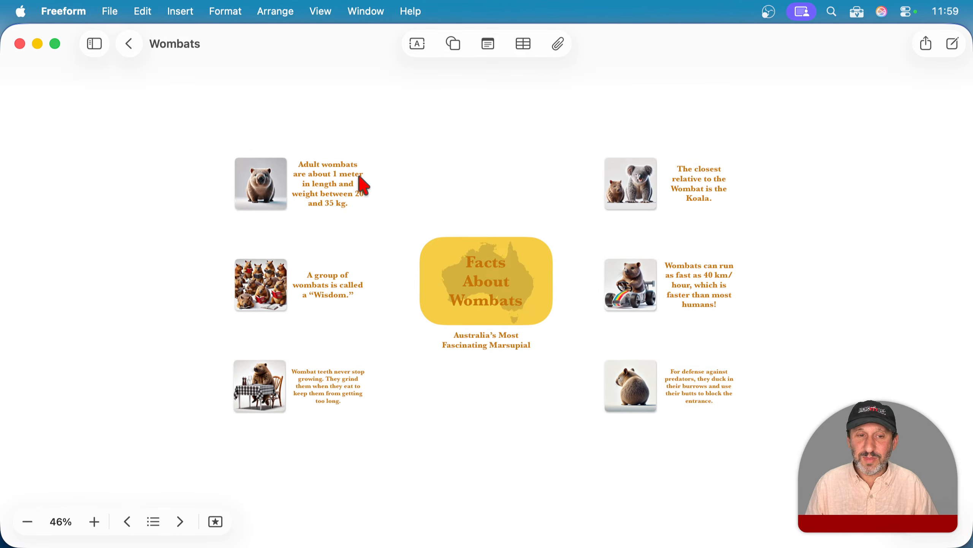
left_click(255, 174)
left_click(340, 184)
left_click(472, 272)
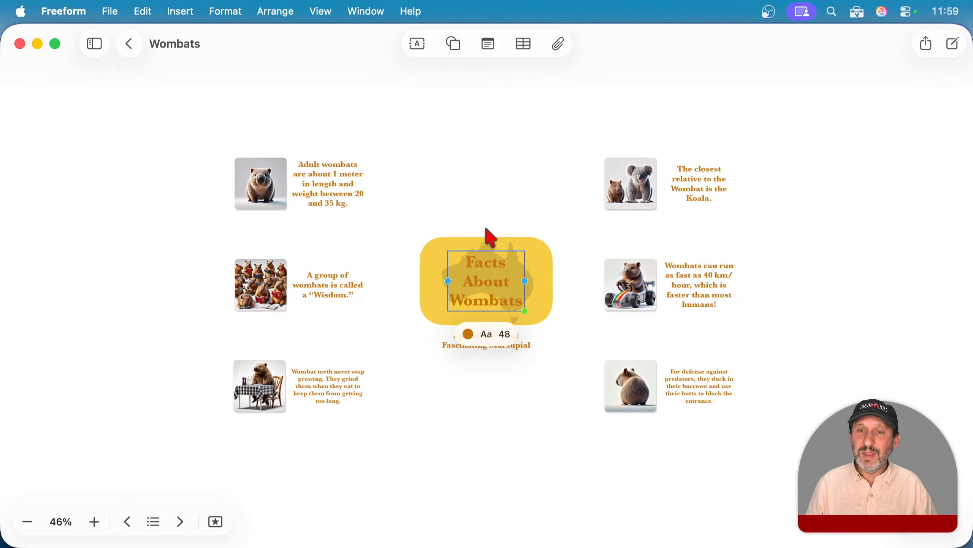
- View the Wombats board's saved scenes in the order Scene 6, Scene 9, Scene 2 and Scene 7
left_click(153, 521)
left_click(143, 345)
left_click(153, 521)
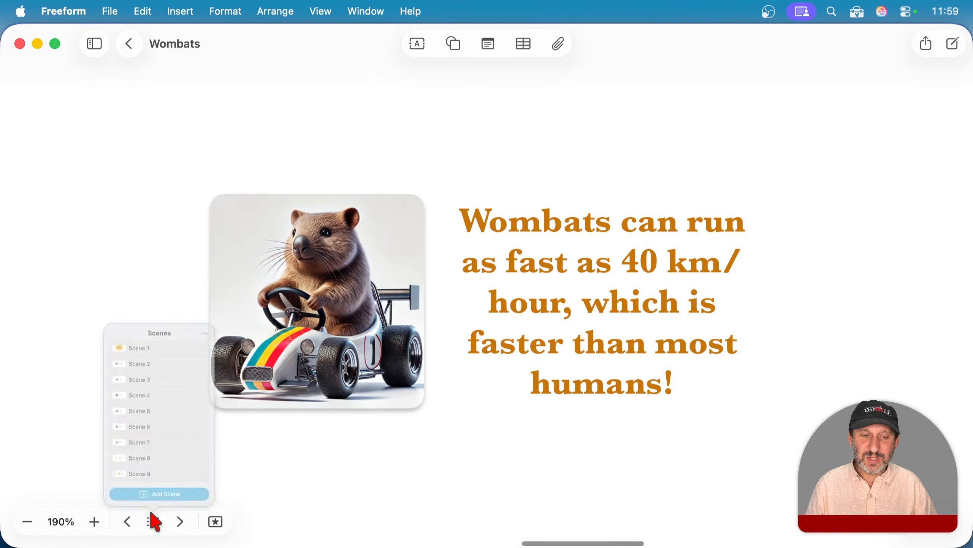
left_click(153, 446)
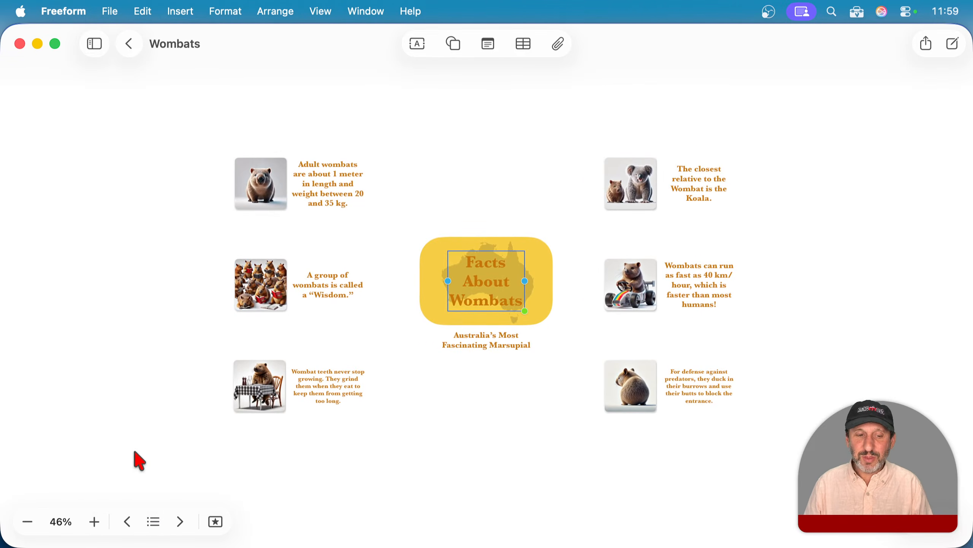
left_click(153, 522)
left_click(150, 255)
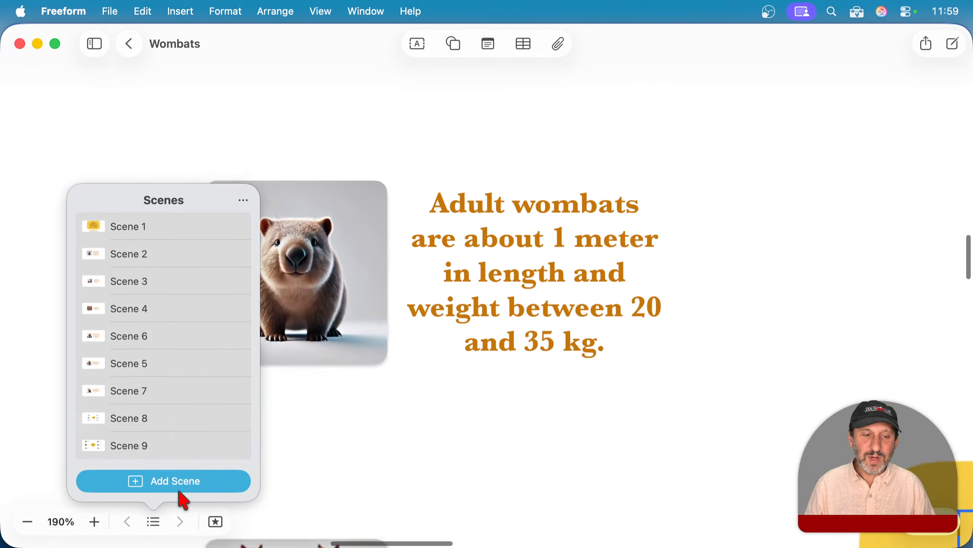
left_click(153, 521)
left_click(140, 391)
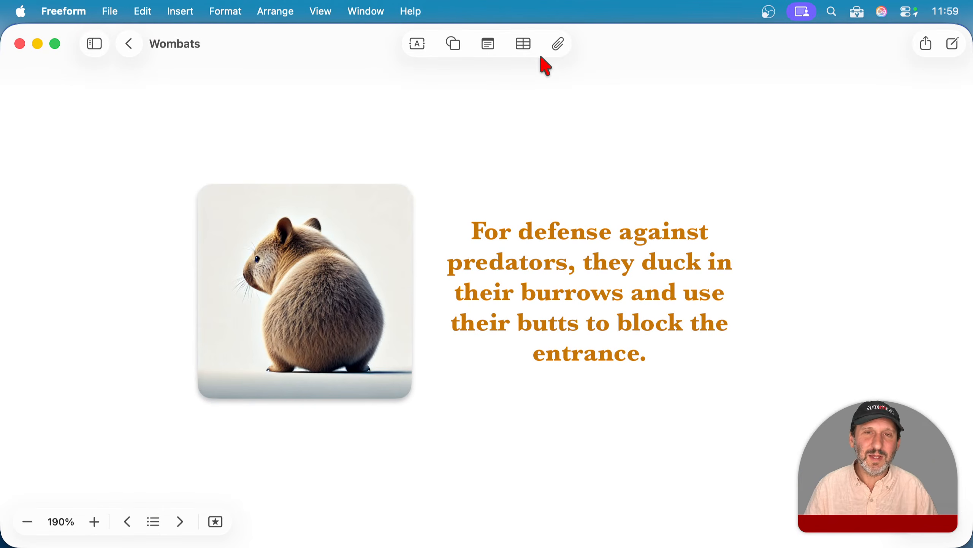
- Show the whole Wombats board at 67% and examine the adult wombat image and its fact text as separate objects
scroll(295, 300, "down", 10)
scroll(295, 301, "left", 10)
scroll(295, 301, "up", 4)
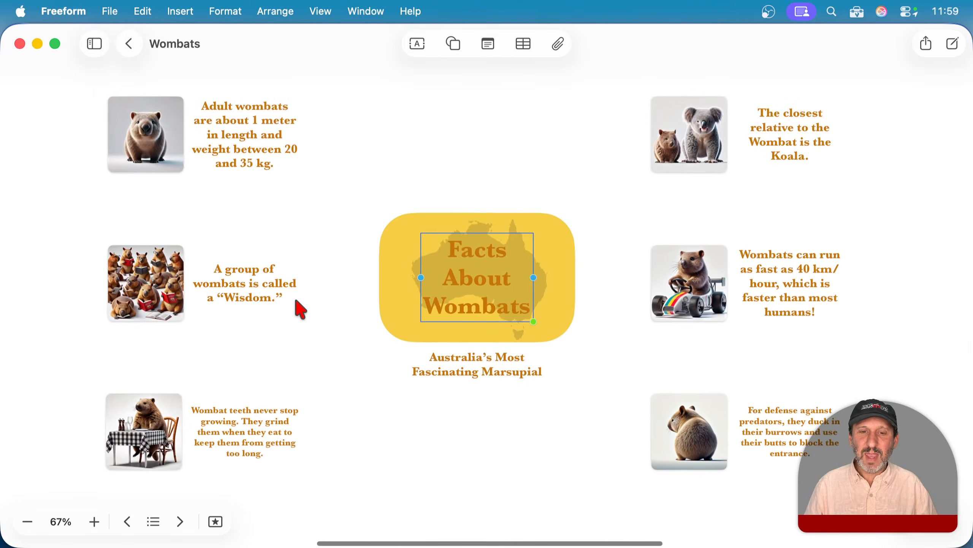
left_click(98, 235)
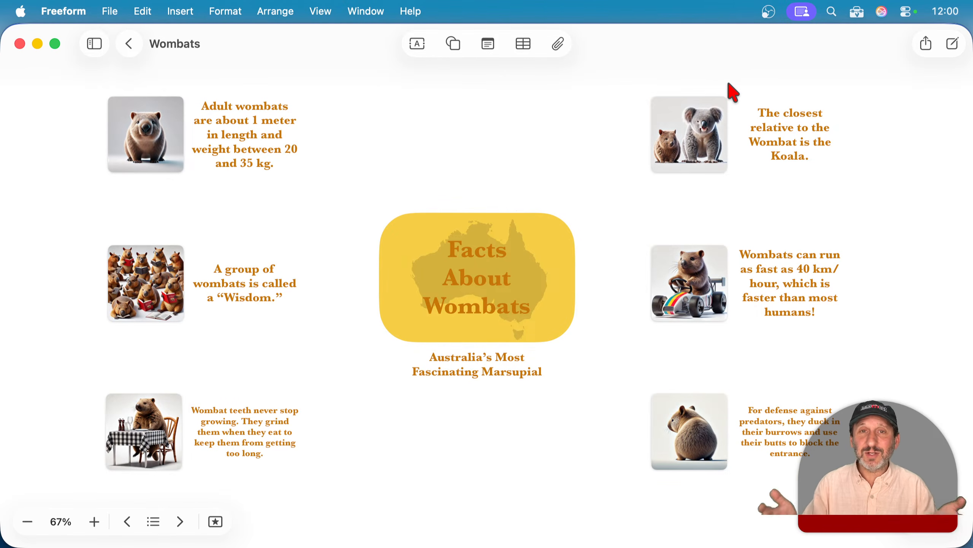
left_click(273, 149)
left_click(171, 149)
left_click(276, 133)
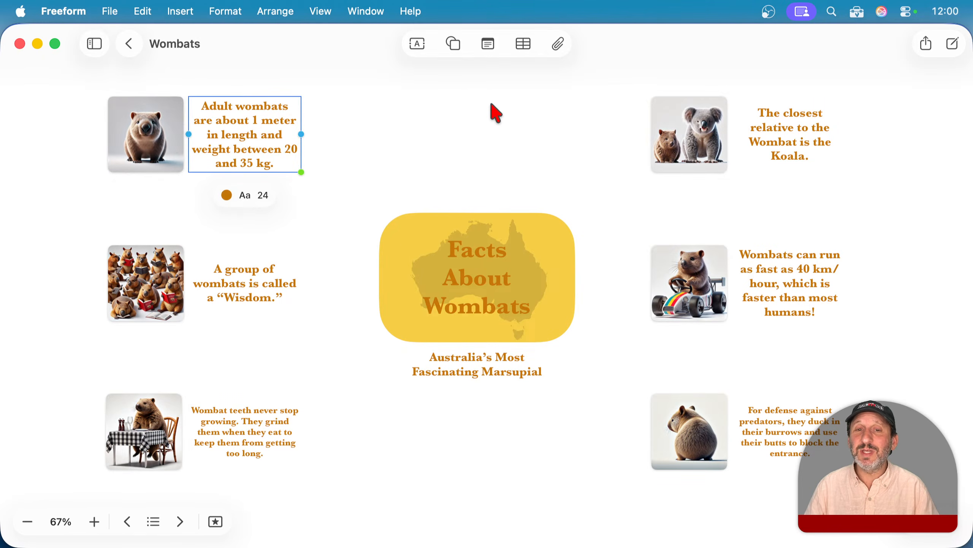
left_click(495, 114)
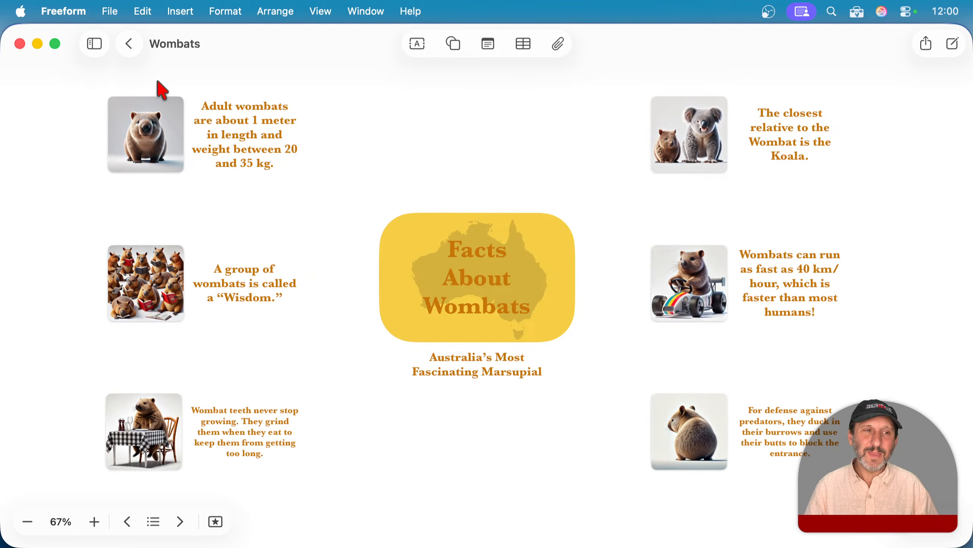
- Open the Untitled 9 board, insert a blue rounded square and move it up and to the left
left_click(130, 44)
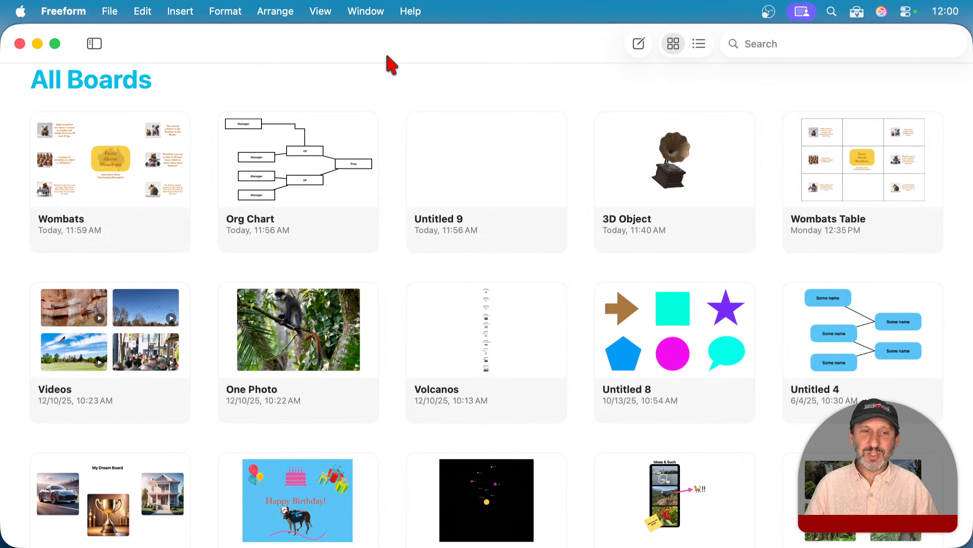
left_click(514, 152)
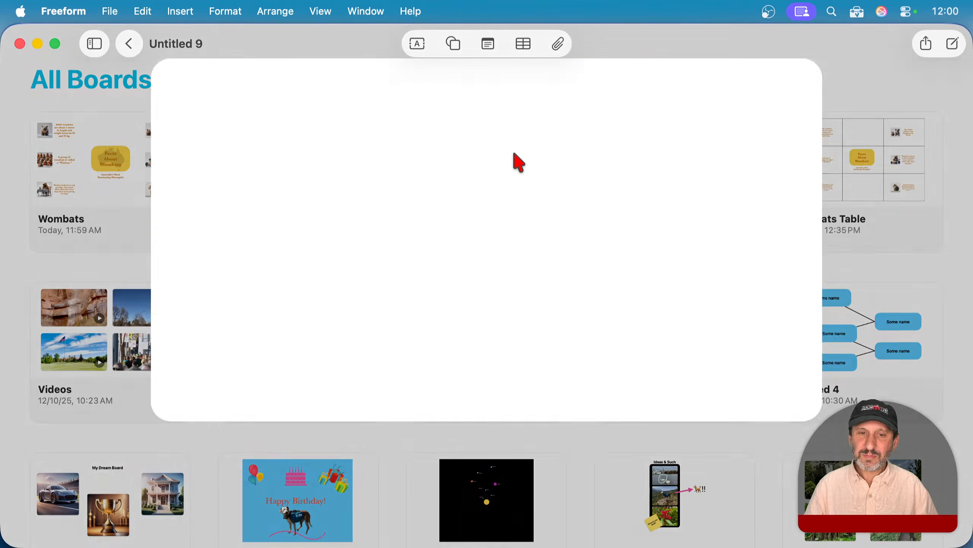
left_click(454, 44)
left_click(513, 168)
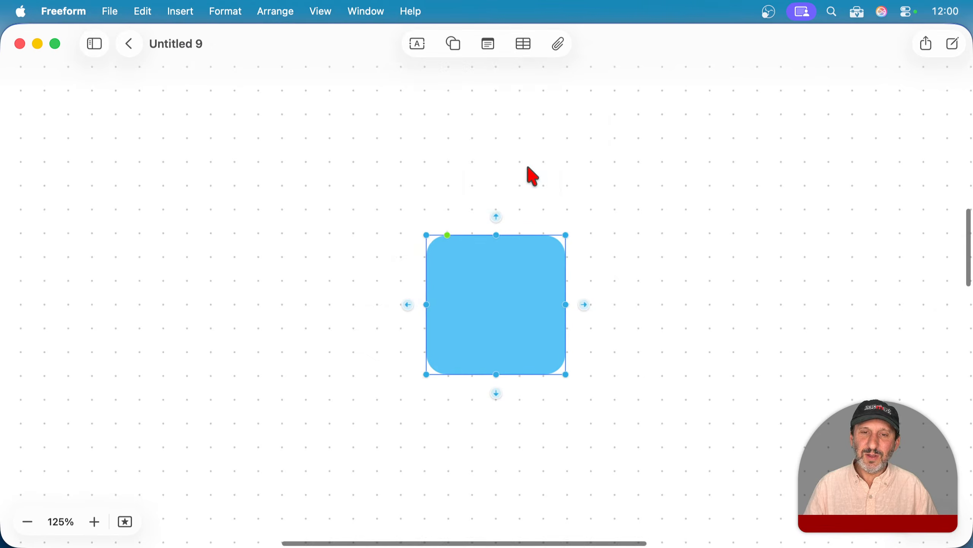
left_click_drag(498, 307, 344, 214)
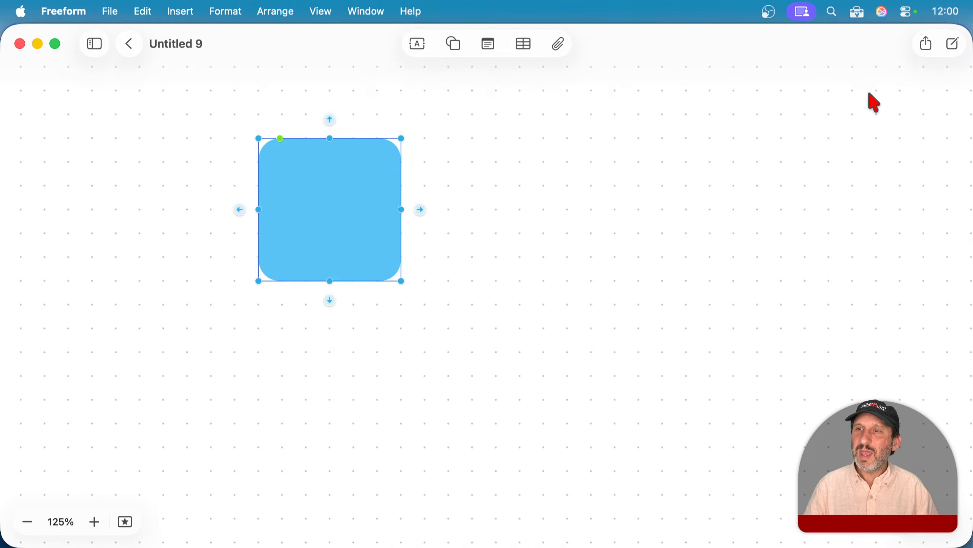
- Examine the board's sharing options, including the Collaborate choices, and dismiss them
left_click(928, 45)
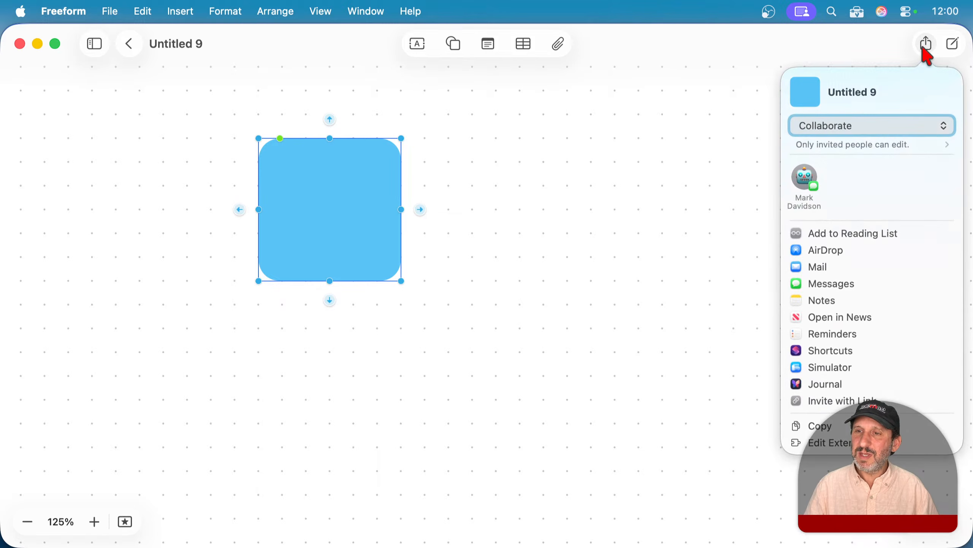
left_click(859, 129)
left_click(857, 124)
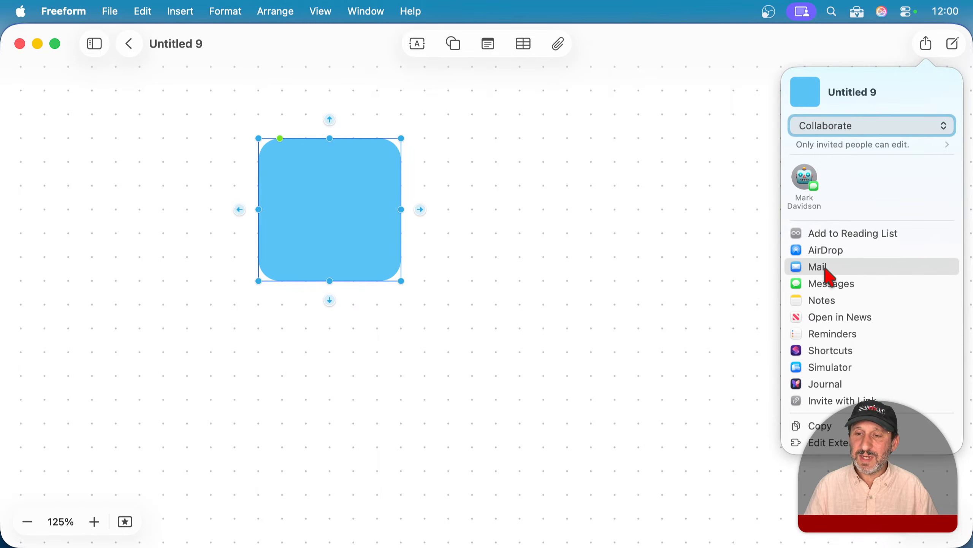
left_click(646, 267)
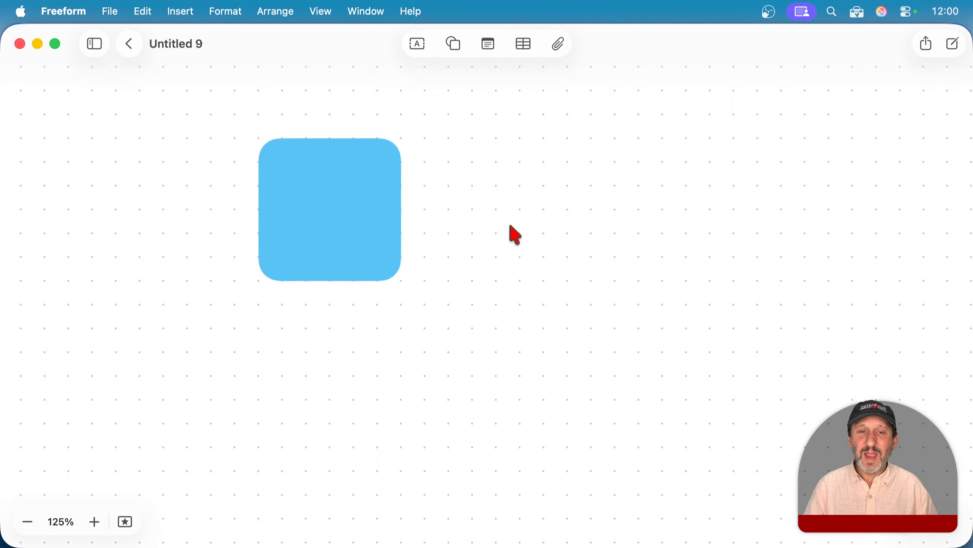
- Add a yellow sticky note beside the blue square, move it up and to the right, and delete it
left_click(365, 203)
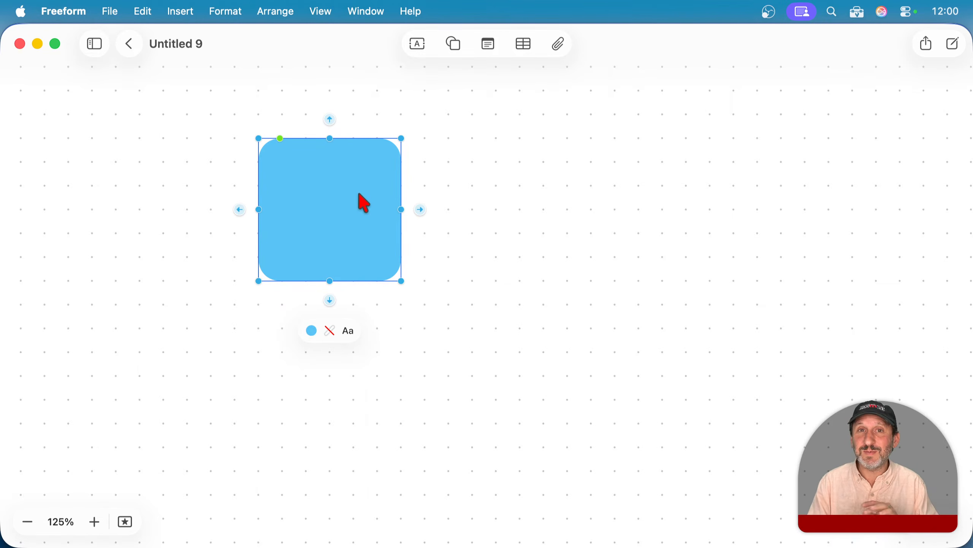
left_click(491, 49)
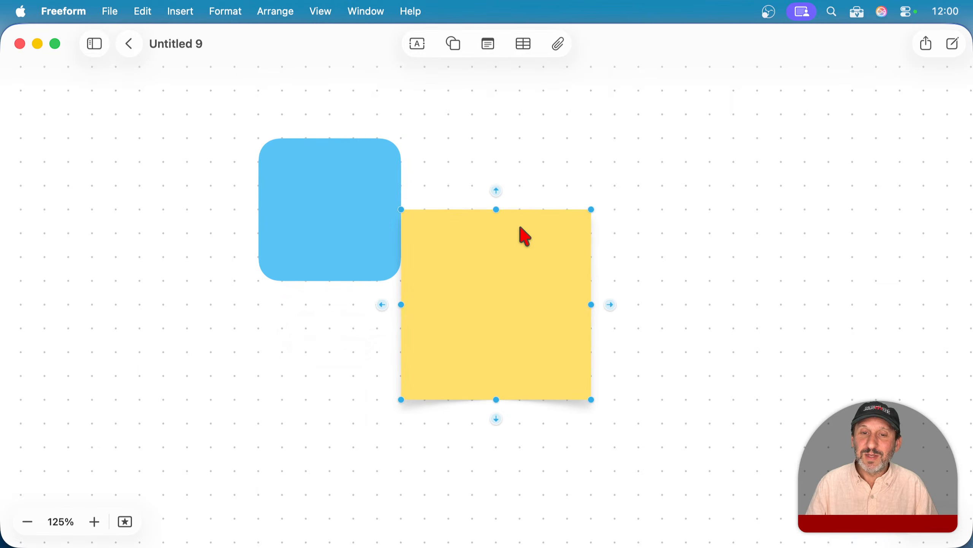
left_click_drag(521, 233, 567, 169)
key("BackSpace")
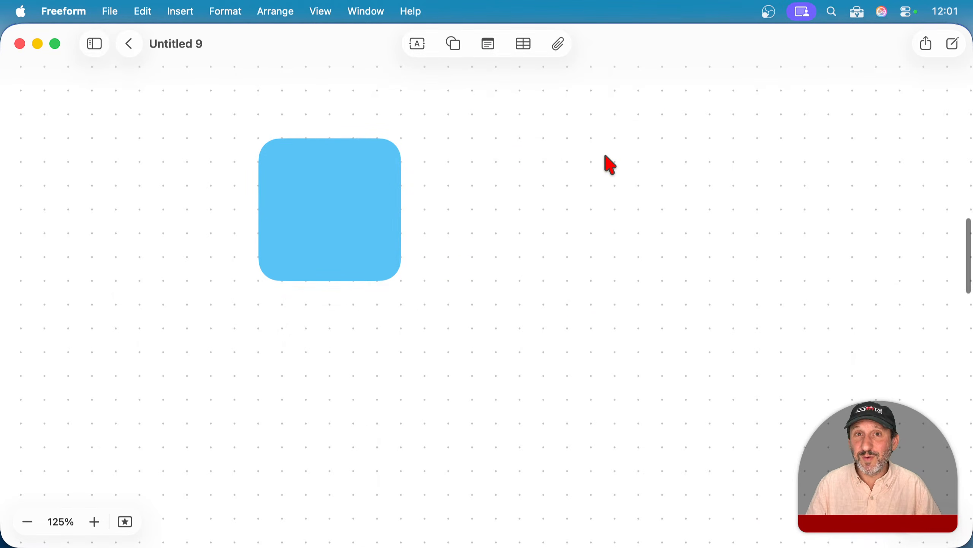
left_click(271, 207)
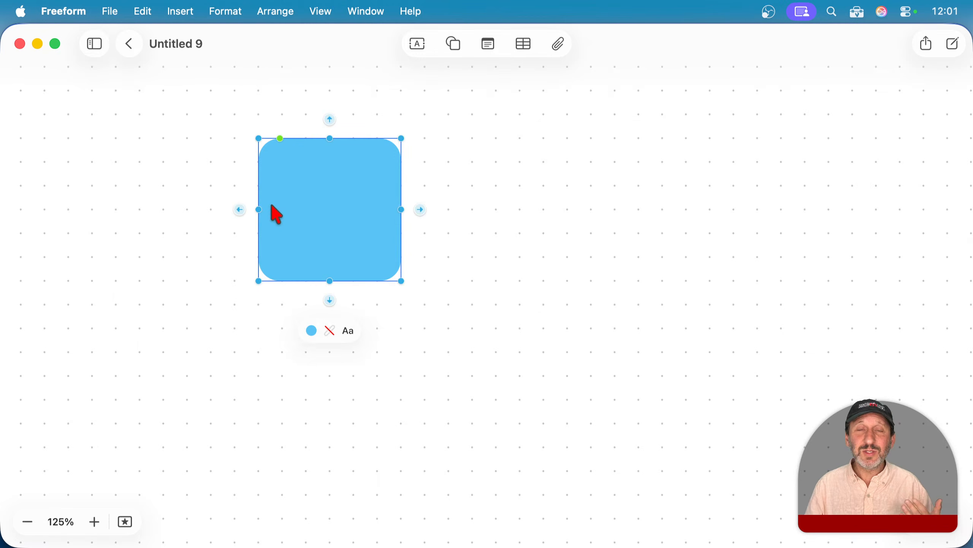
left_click(175, 195)
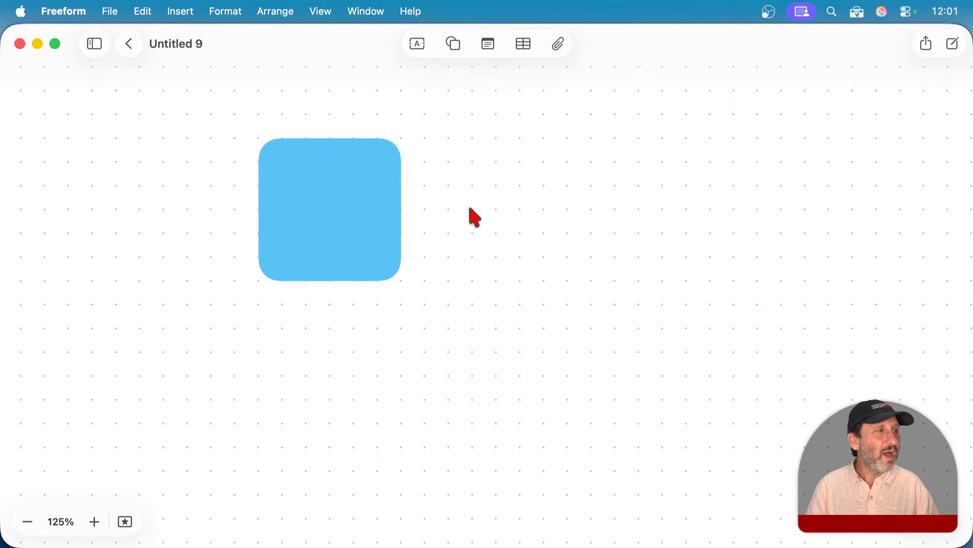
- Examine the PDF export, share and print commands available for the Untitled 9 board
left_click(378, 182)
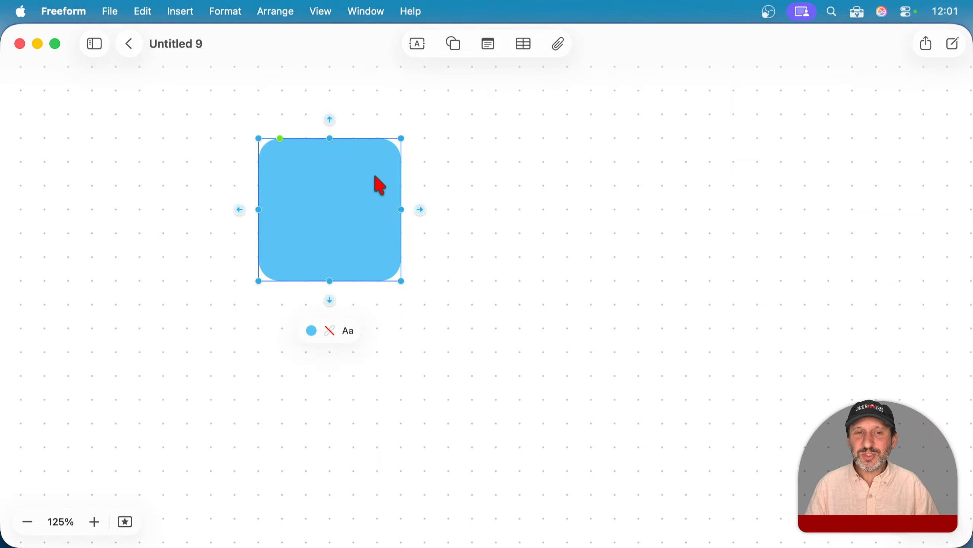
left_click(108, 15)
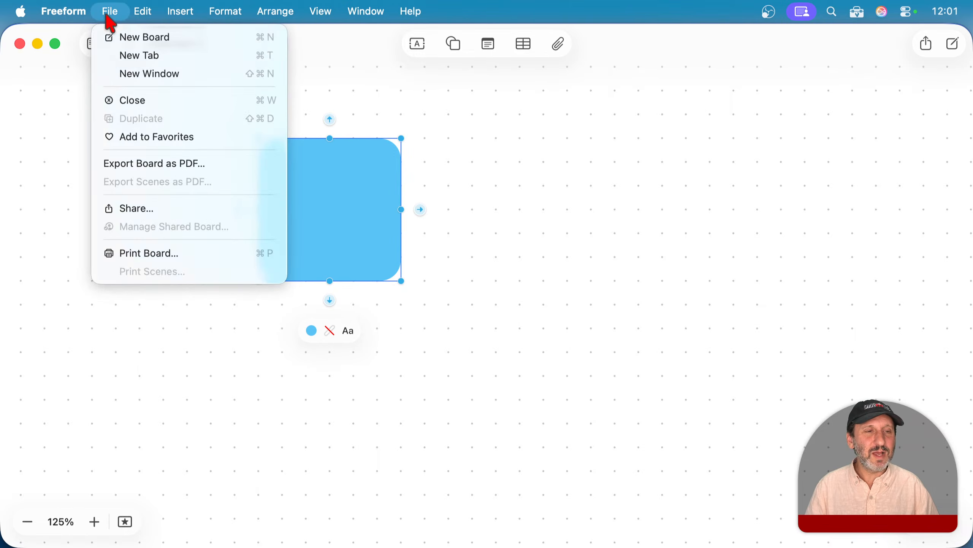
left_click(144, 164)
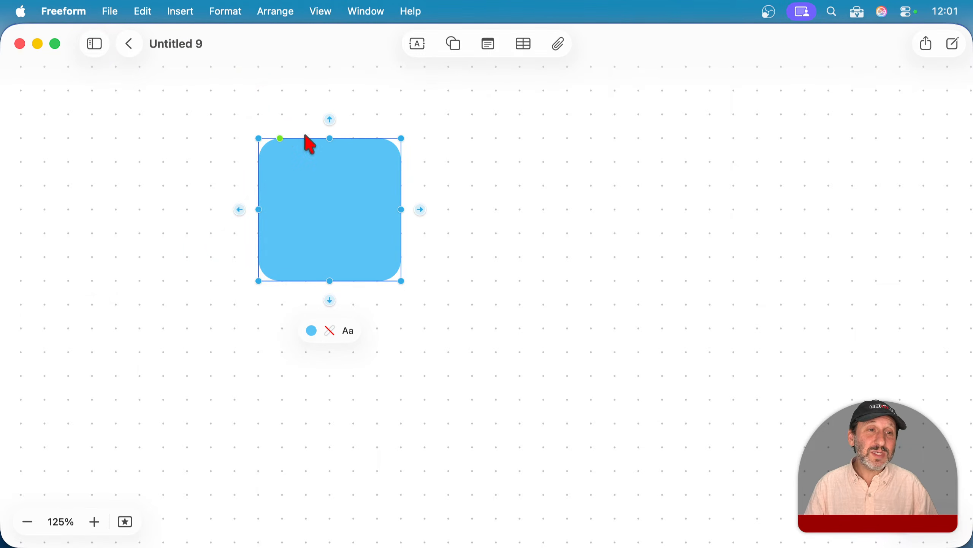
- Return to the Wombats board and open its print output as a PDF in Preview
left_click(130, 44)
double_click(330, 190)
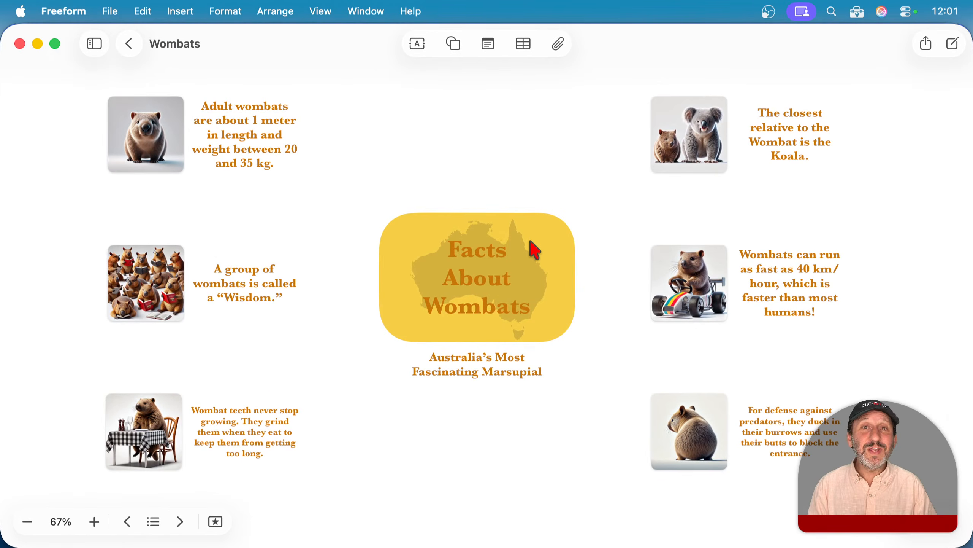
left_click(111, 11)
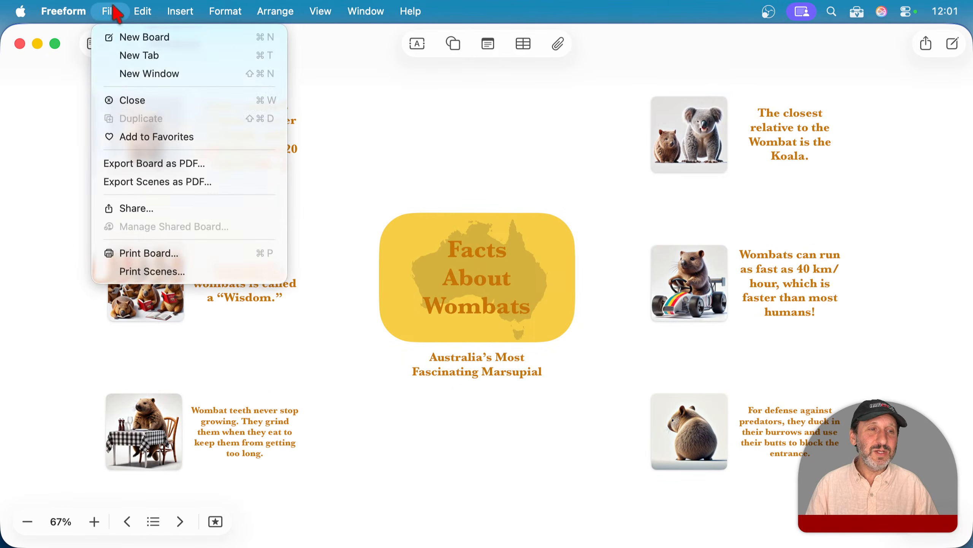
left_click(149, 255)
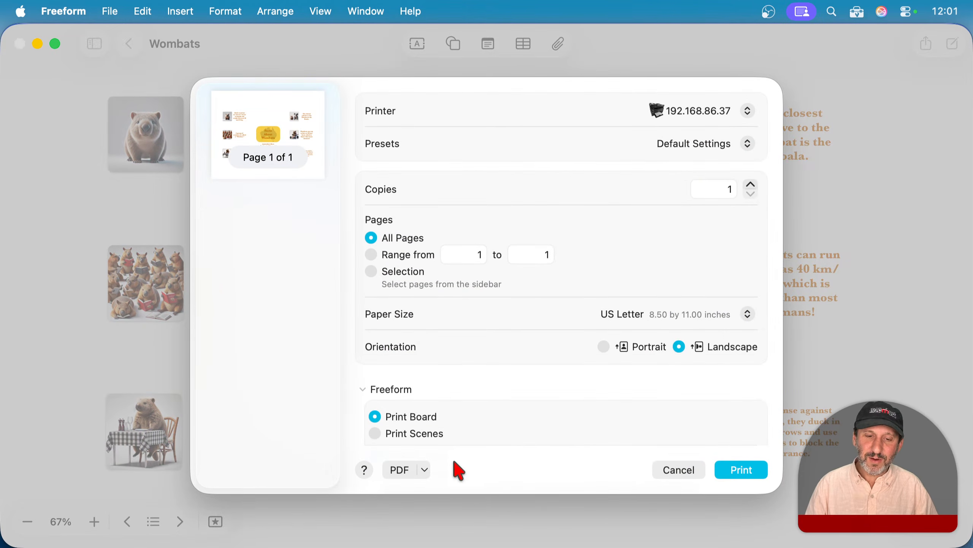
left_click(425, 469)
left_click(472, 341)
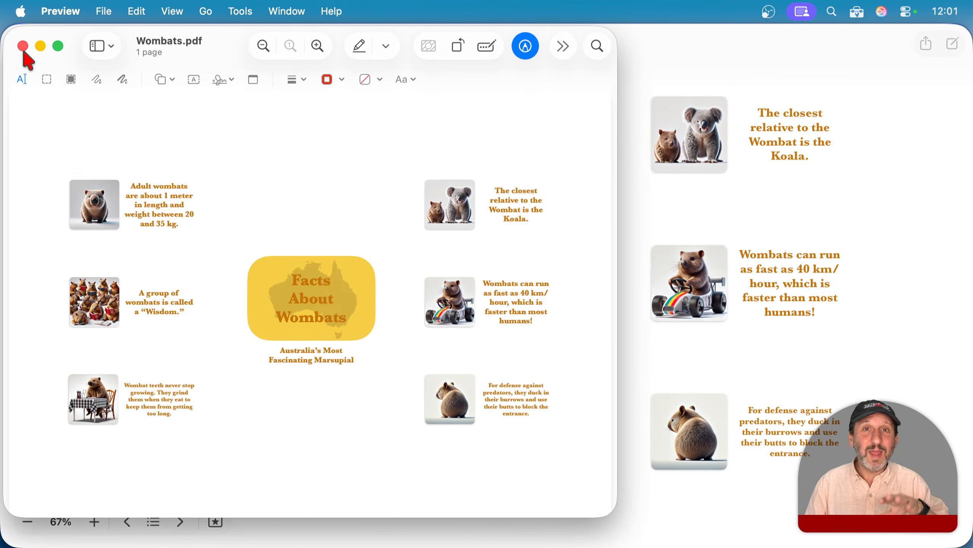
- Look over the Wombats.pdf page in Preview and close it
scroll(22, 51, "up", 2)
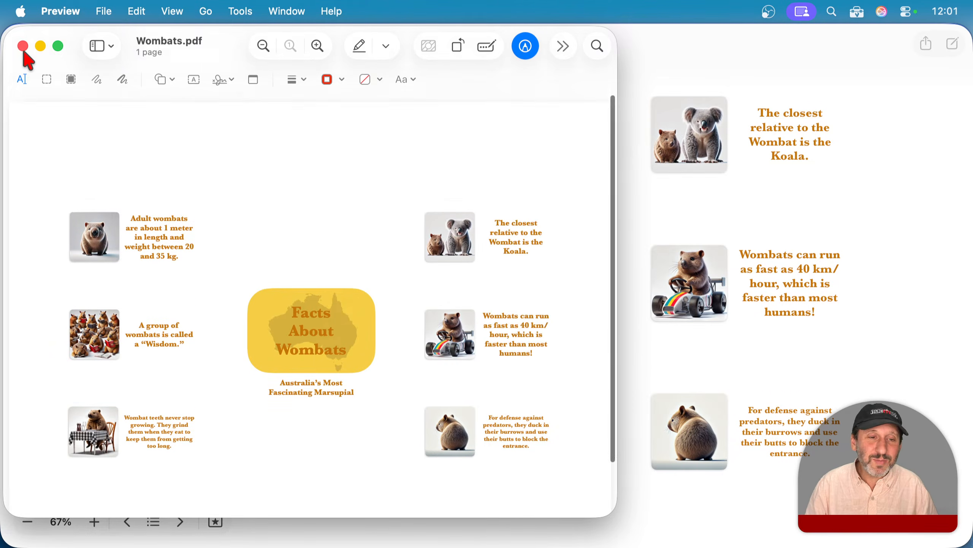
left_click_drag(22, 51, 22, 40)
left_click(21, 46)
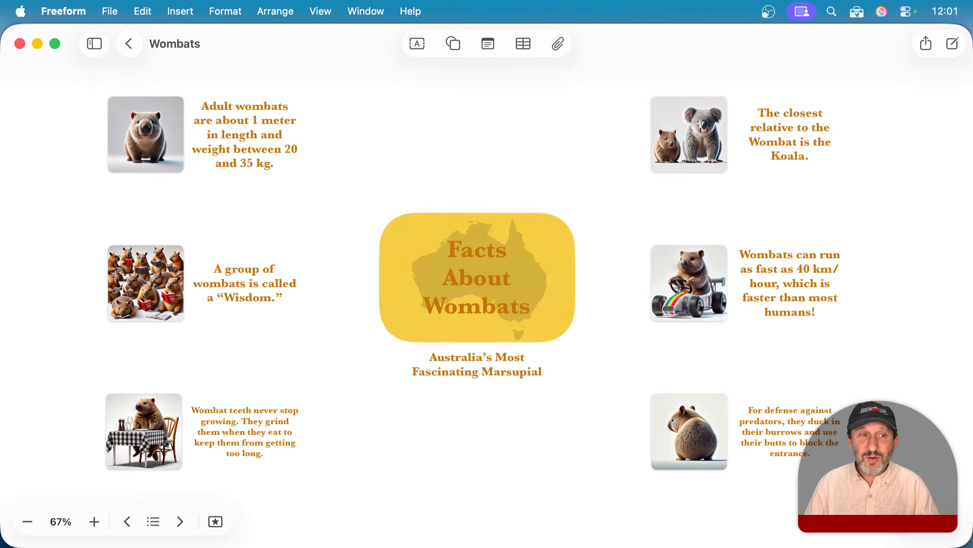
- Go back to the Untitled 9 board and delete the blue rounded square
left_click(138, 53)
left_click(106, 175)
left_click(337, 200)
key("Delete")
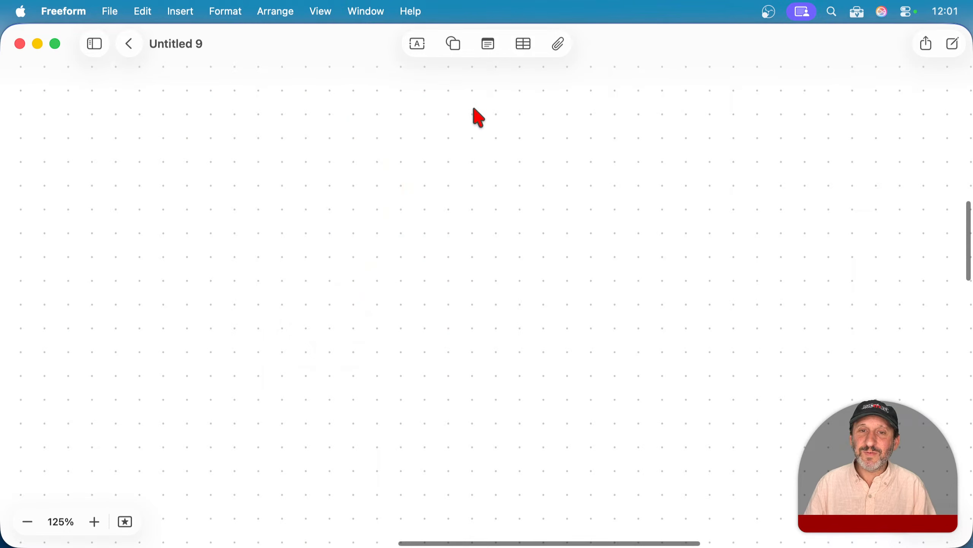
- Add a text box reading "FOR SALE!" and move it to the upper middle of the board
left_click(417, 43)
left_click(497, 295)
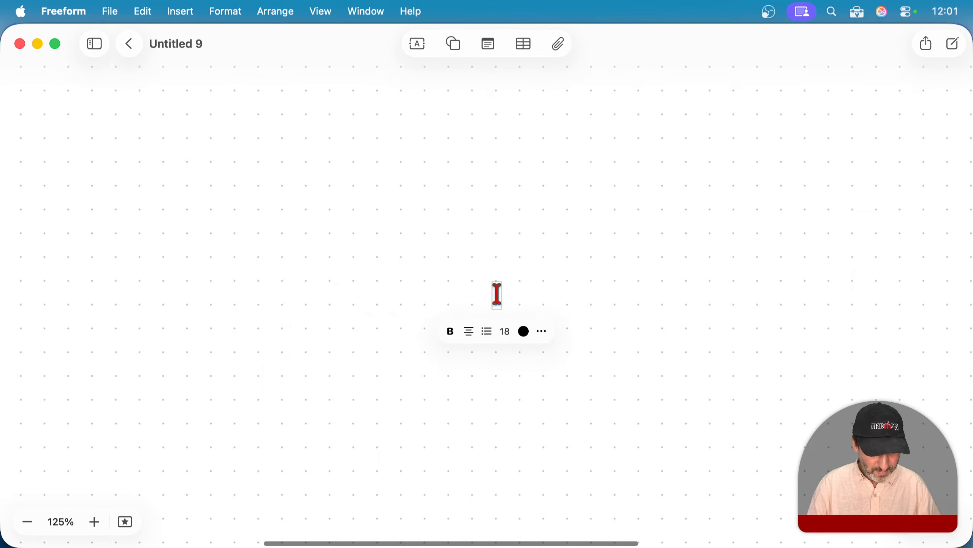
type("FOR SALE!")
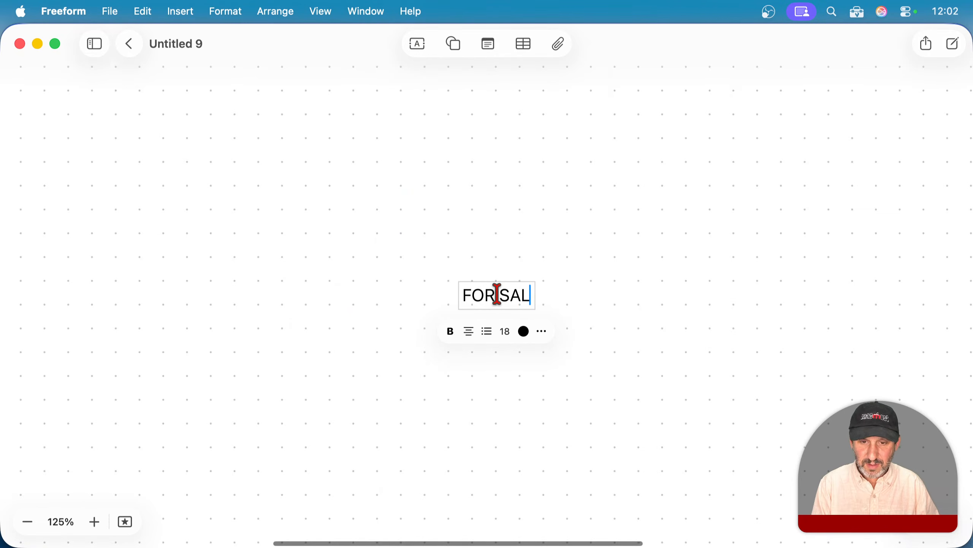
left_click(595, 300)
left_click_drag(497, 305, 493, 189)
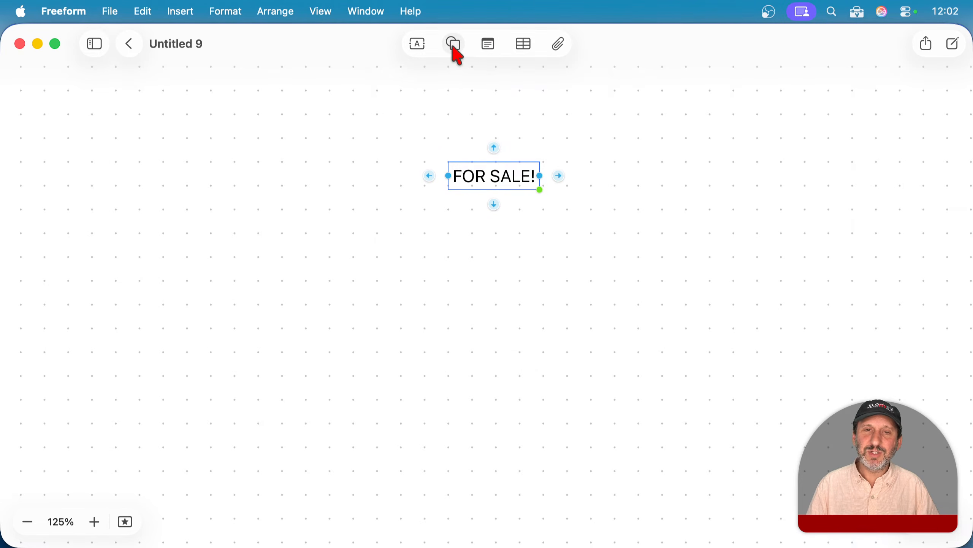
- Browse the photo library for a picture to add to the board and cancel the selection
left_click(558, 44)
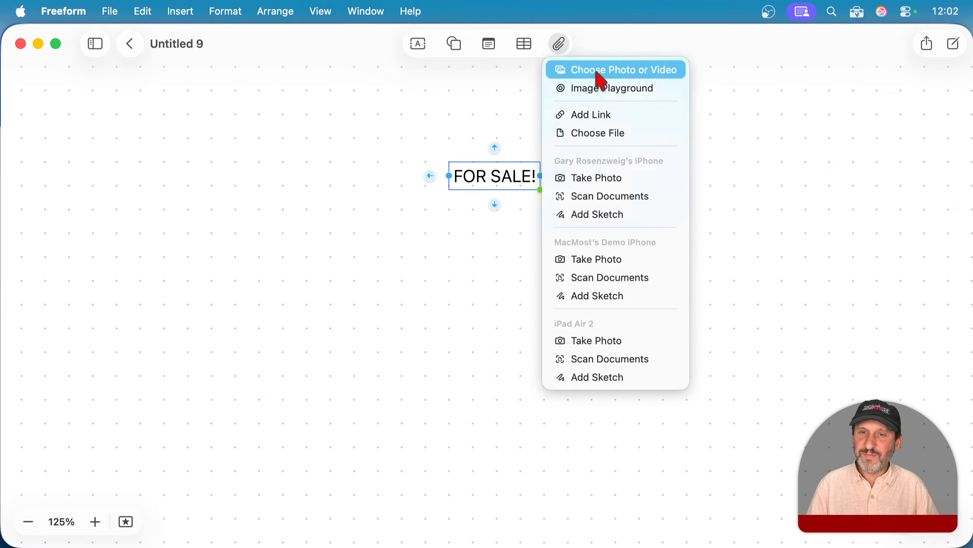
left_click(596, 69)
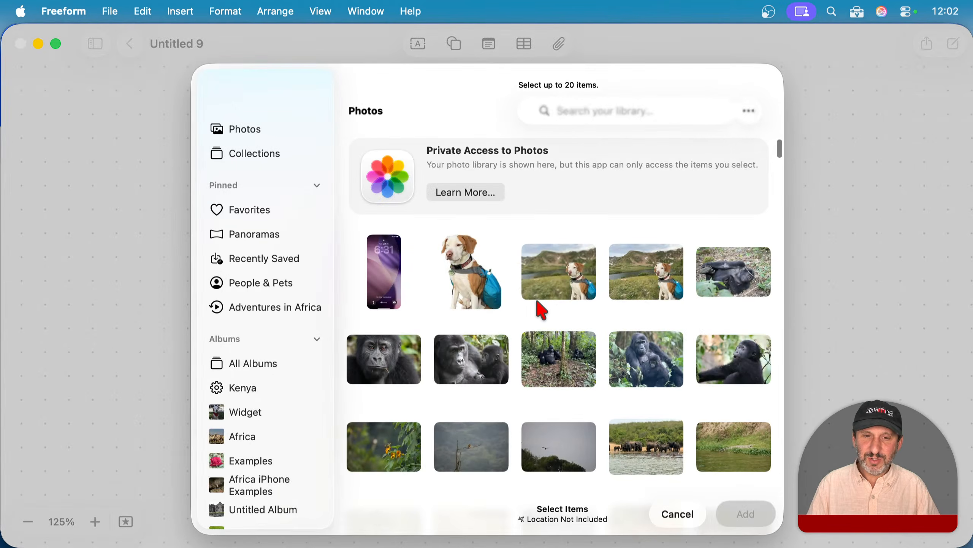
scroll(541, 307, "down", 10)
scroll(541, 310, "down", 5)
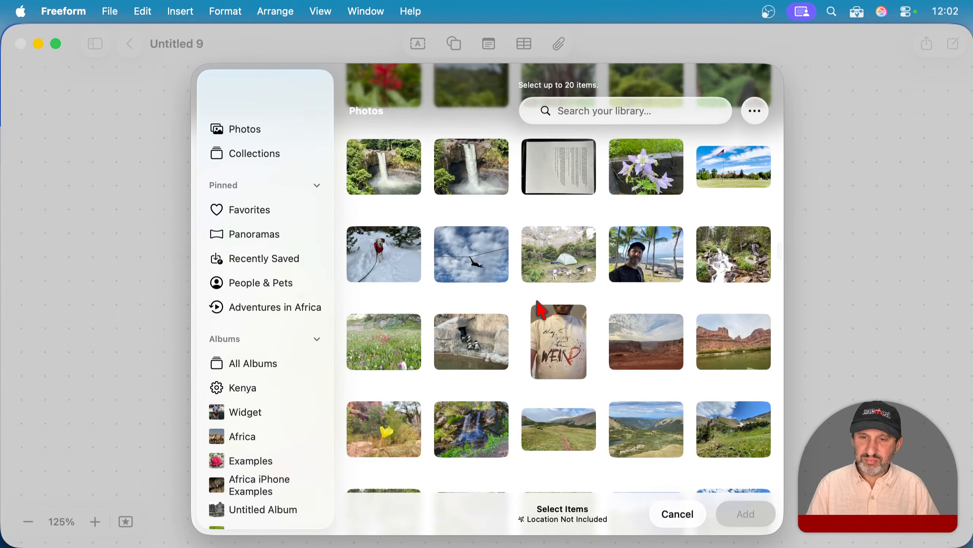
scroll(541, 309, "down", 10)
scroll(541, 310, "down", 20)
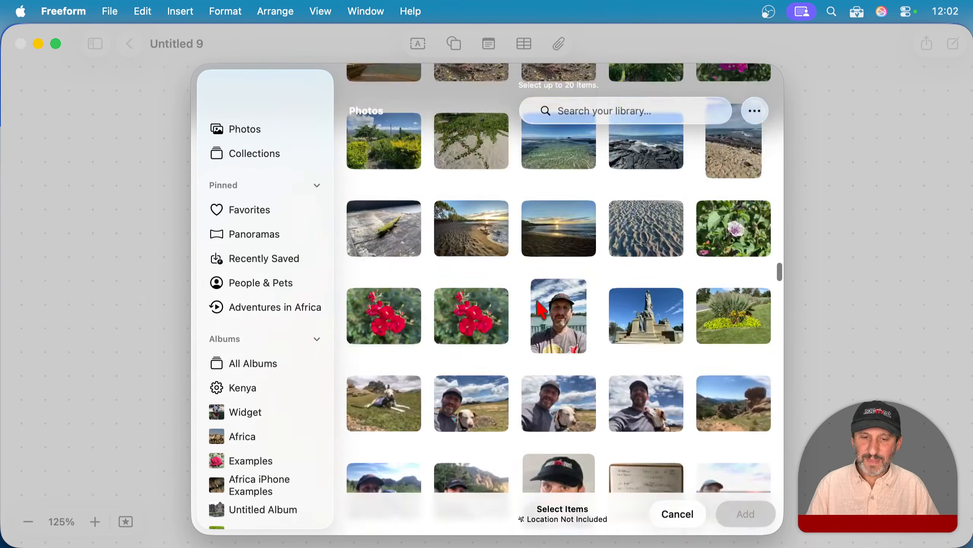
scroll(541, 309, "down", 15)
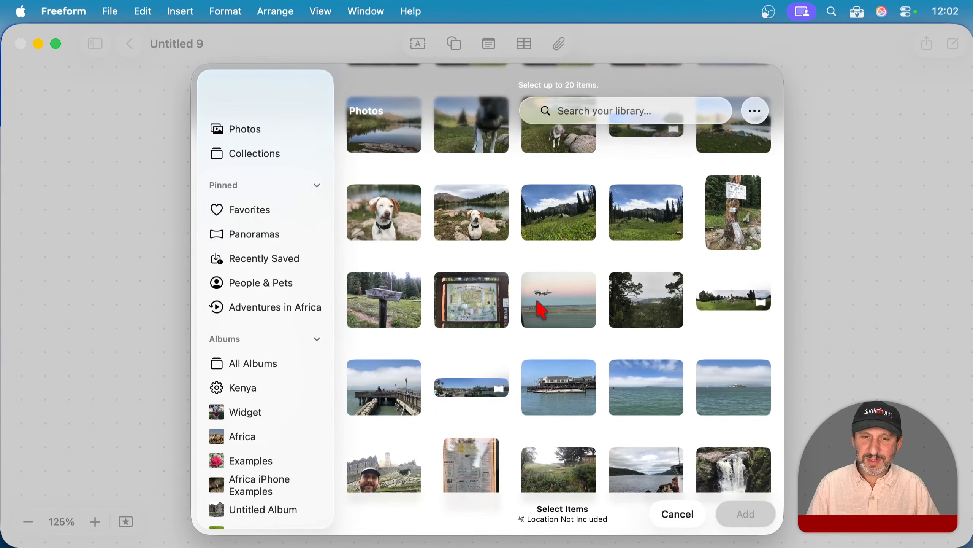
left_click(384, 308)
left_click(384, 308)
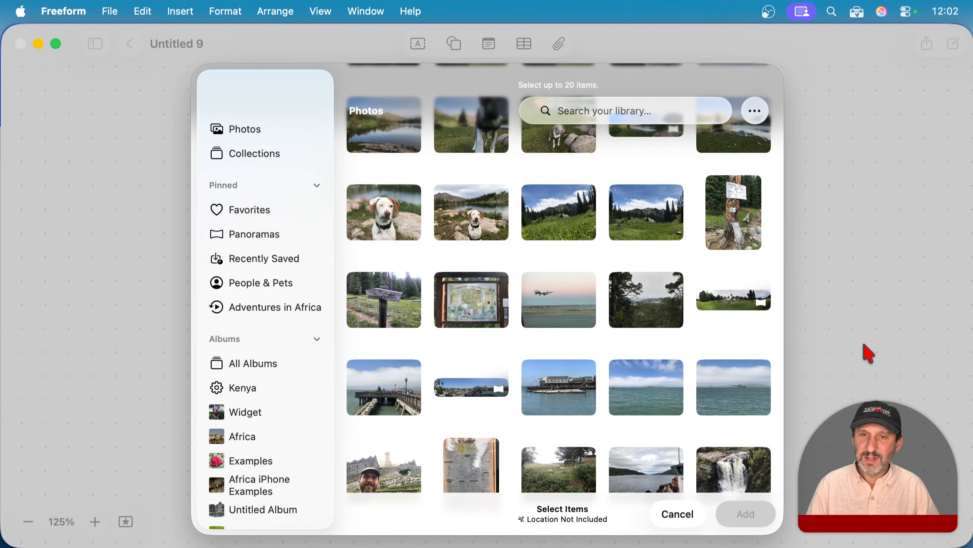
left_click(678, 514)
- Check how the FOR SALE! board would look in the print preview and cancel printing
left_click(504, 253)
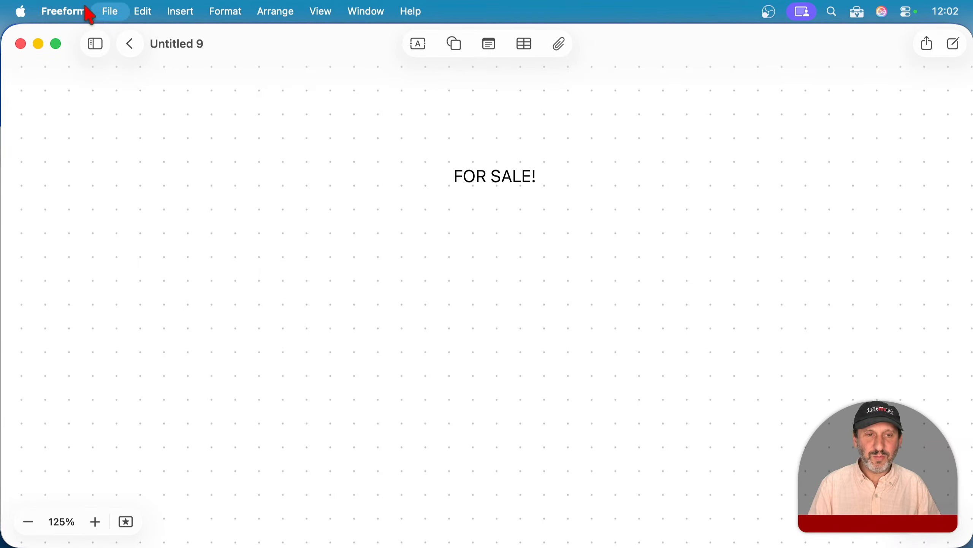
key("super+p")
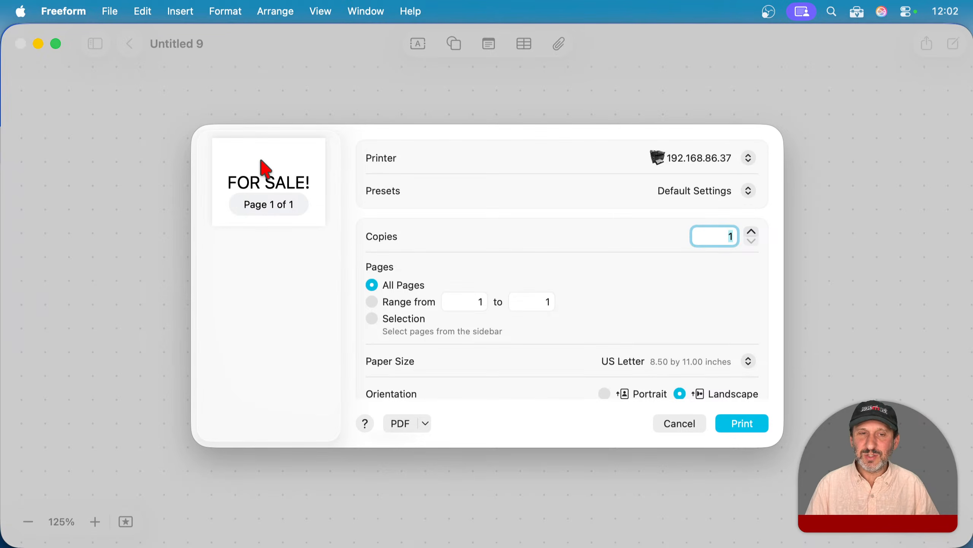
left_click(677, 424)
- Insert a basic square shape and move it to the upper left of the FOR SALE! text
left_click(455, 44)
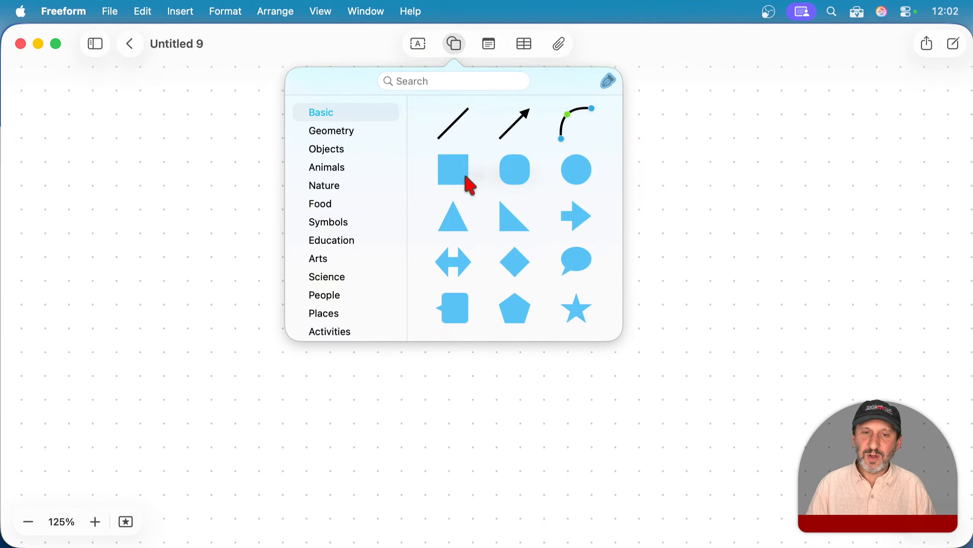
left_click(472, 189)
left_click_drag(500, 293, 419, 111)
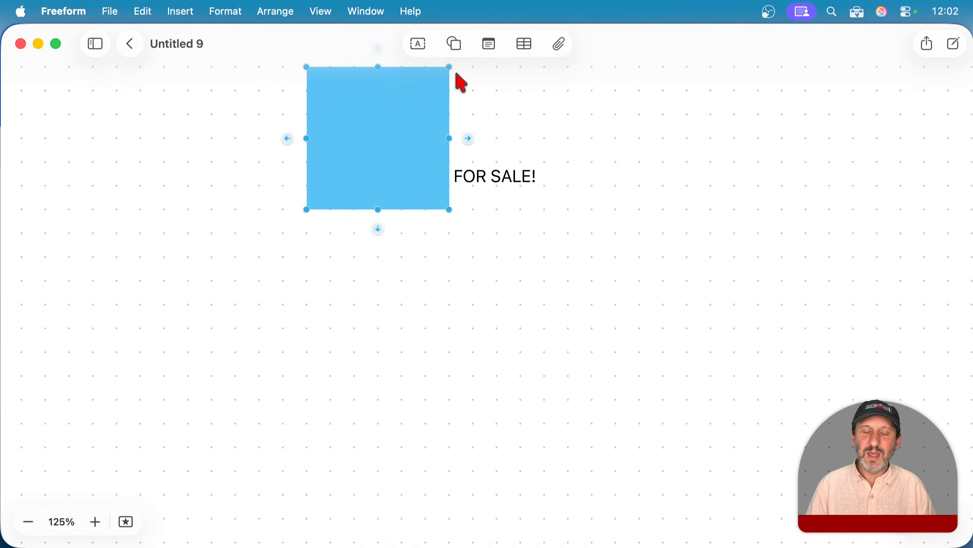
- Remove the square's fill and give it a thick solid black border
left_click(910, 520)
left_click(385, 169)
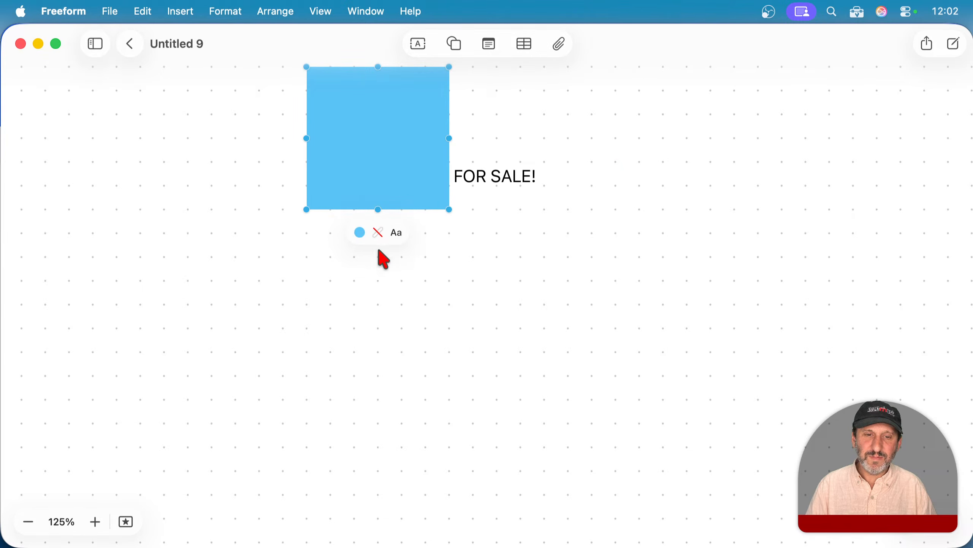
left_click(361, 233)
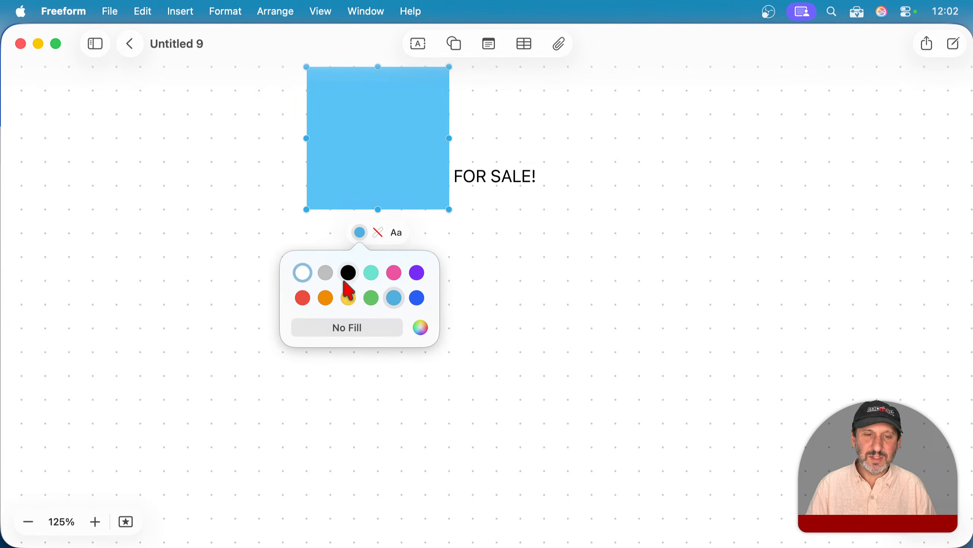
left_click(352, 330)
left_click(378, 231)
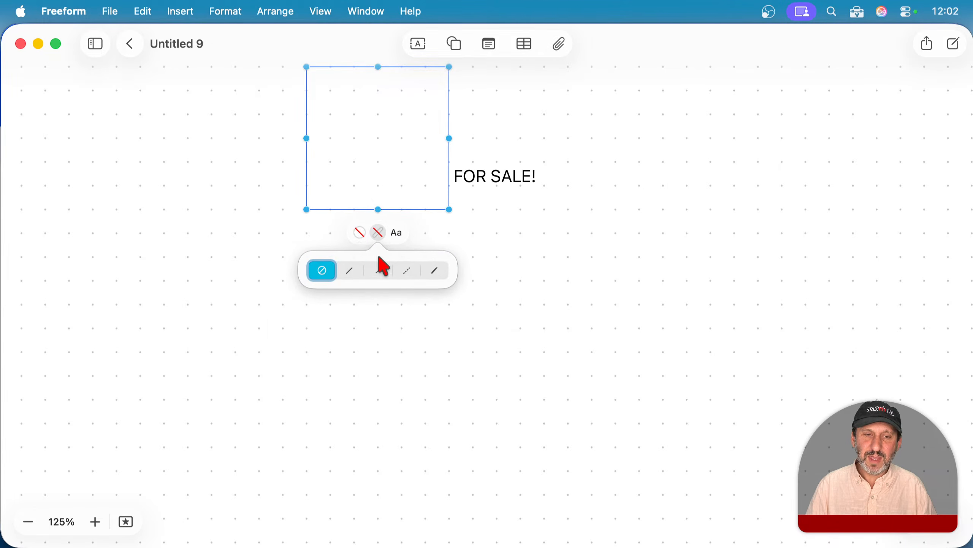
left_click(348, 271)
left_click(376, 290)
left_click(375, 290)
left_click(376, 289)
- Enlarge the square into a big frame around the FOR SALE! text and send it to the back
left_click_drag(449, 210, 709, 504)
left_click(268, 11)
left_click(300, 92)
- Lock the frame and move the FOR SALE! text to the top center inside it
left_click(275, 11)
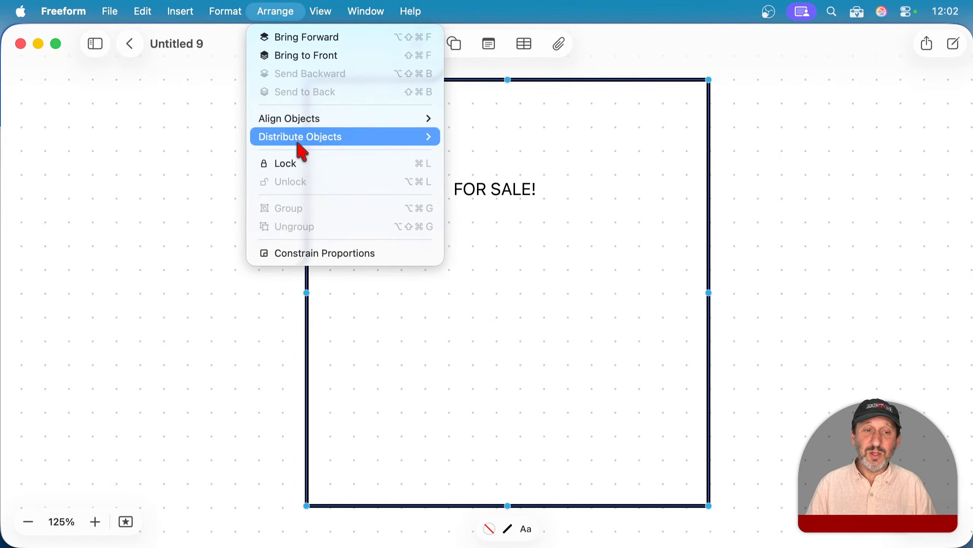
left_click(301, 163)
left_click(326, 91)
left_click(480, 192)
left_click_drag(480, 192, 506, 122)
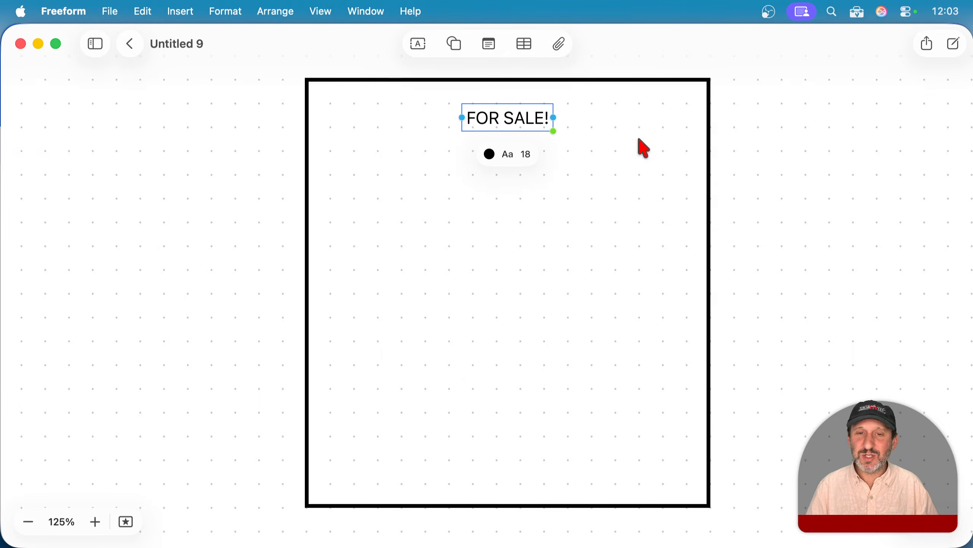
- Open the Org Chart board and move the top Manager box nearer the upper VP box, to x 175 pt, y 50 pt
left_click(130, 44)
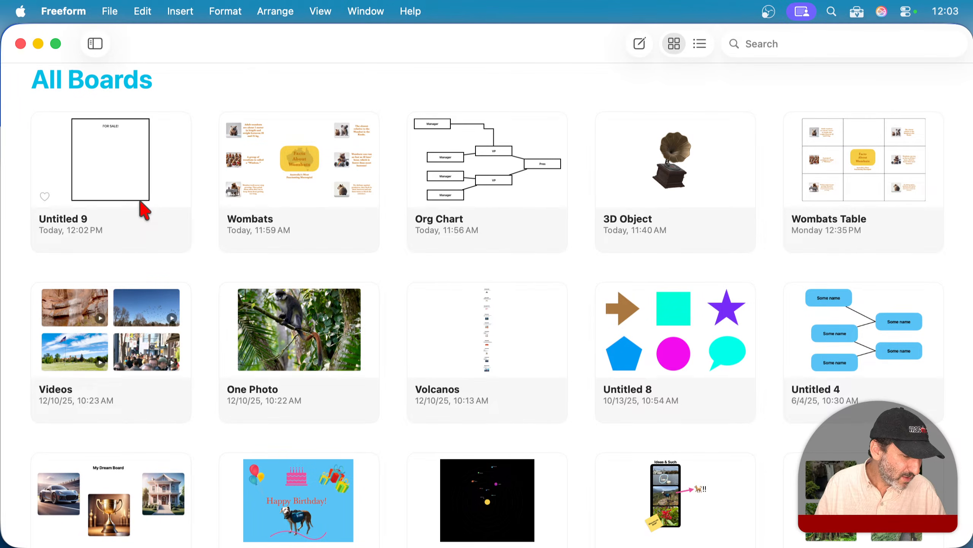
double_click(493, 172)
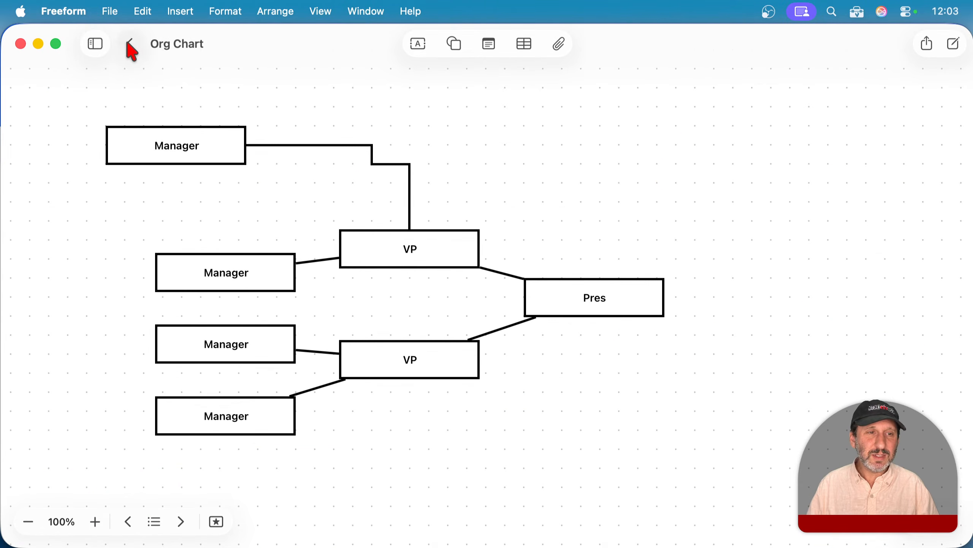
left_click_drag(168, 164, 230, 177)
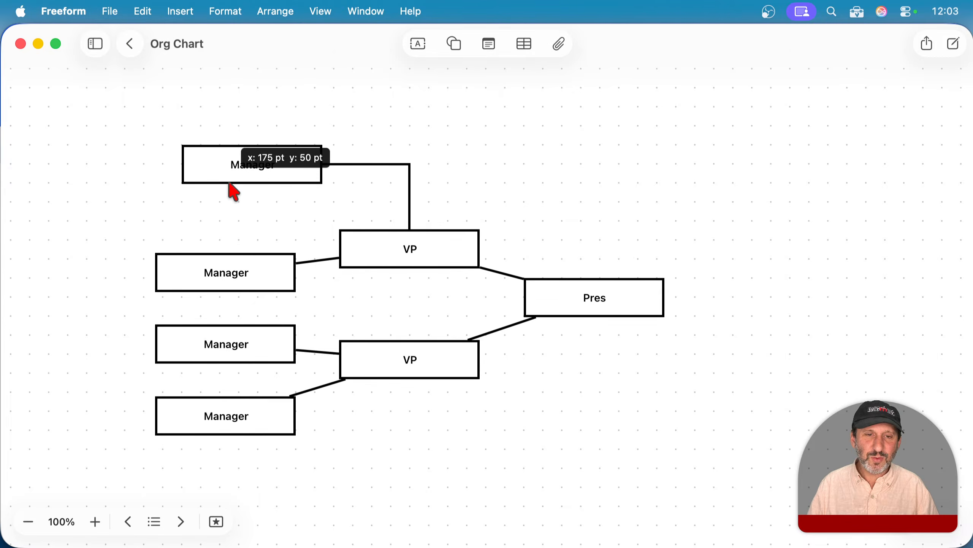
left_click(144, 124)
left_click_drag(120, 113, 119, 191)
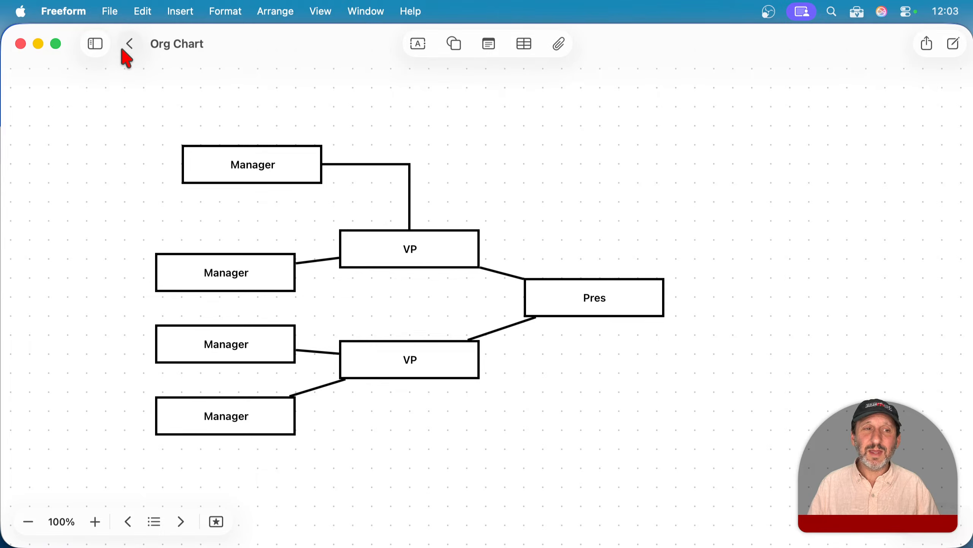
- Switch to Pages, create a document from the Blank Layout template, and shift its window aside to uncover the Freeform board
mouse_move(428, 546)
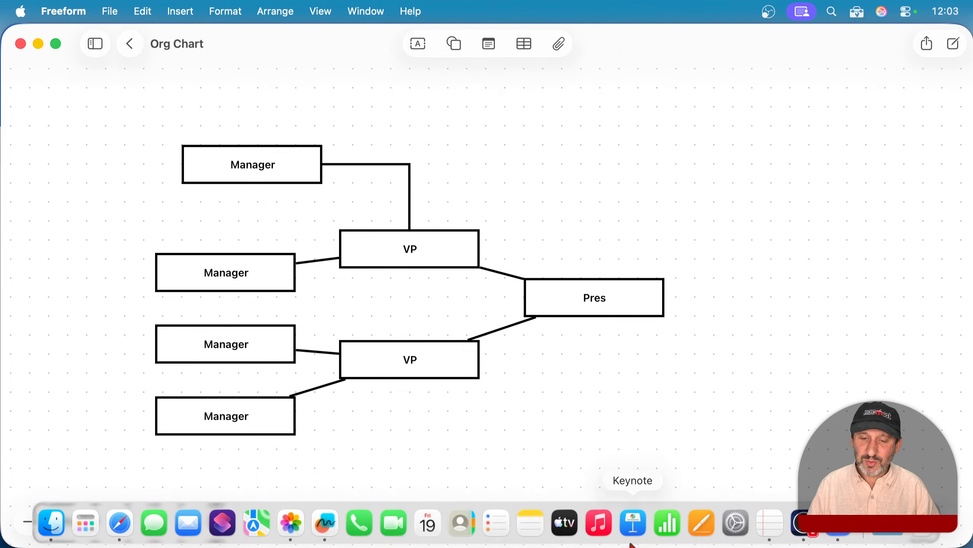
left_click(699, 526)
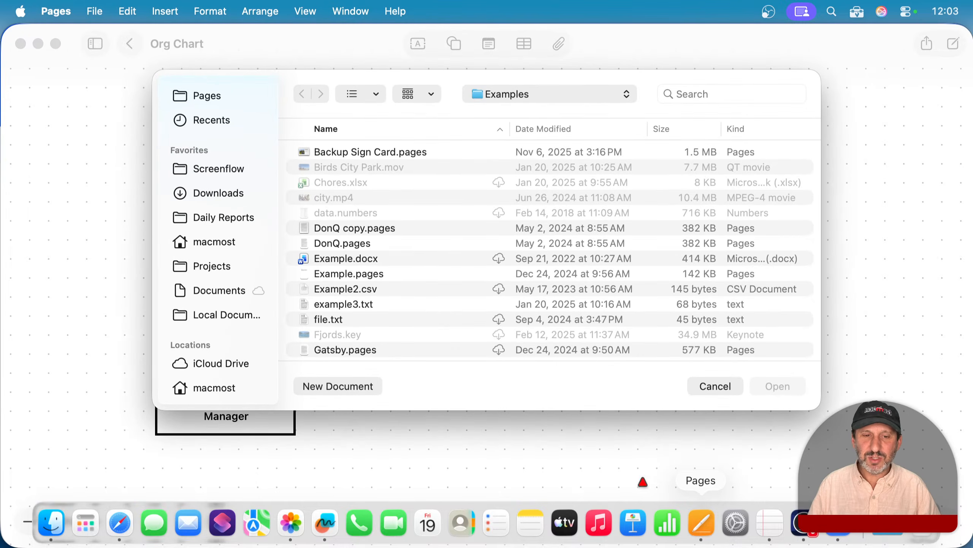
left_click(341, 383)
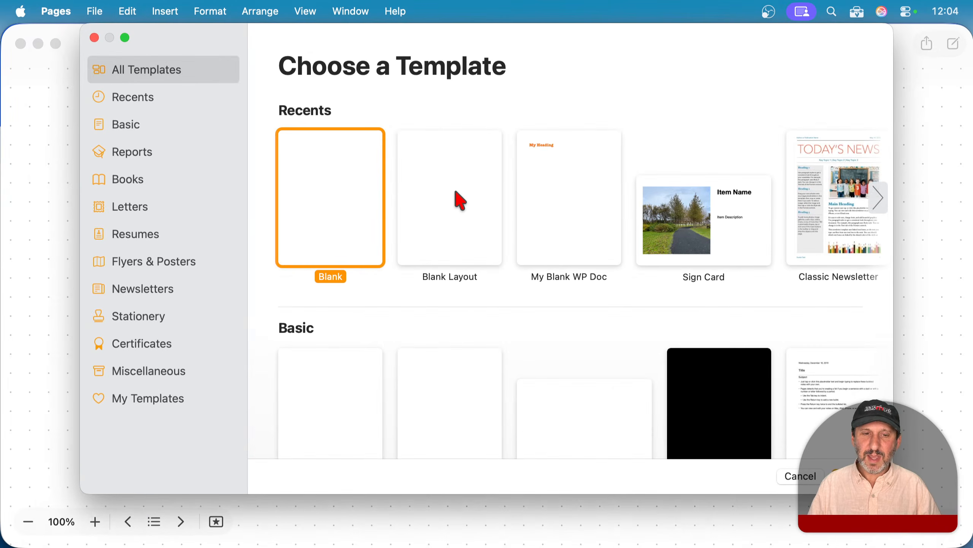
double_click(455, 188)
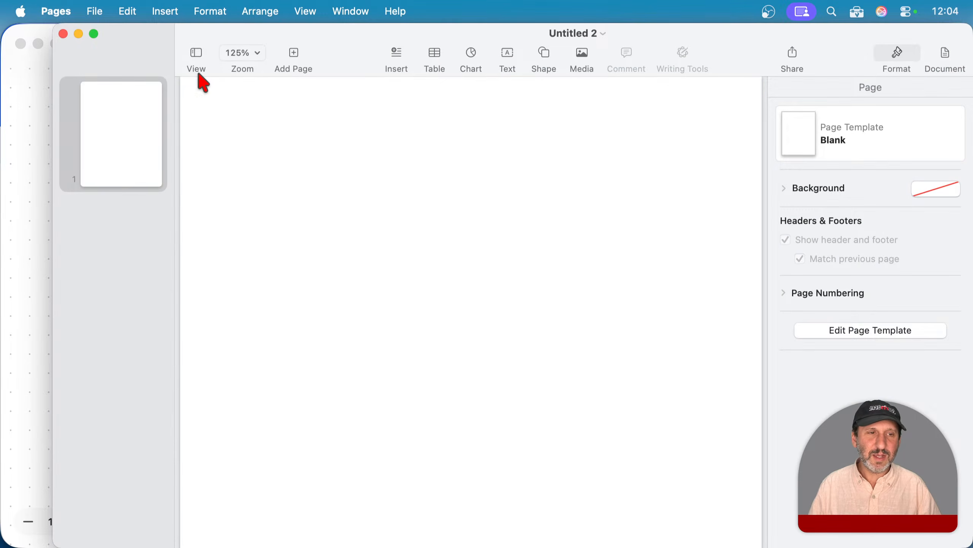
left_click_drag(161, 57, 302, 58)
- Copy the whole org chart from the Freeform board and paste it onto the blank Pages page
left_click(110, 118)
left_click_drag(89, 114, 759, 499)
key("super+c")
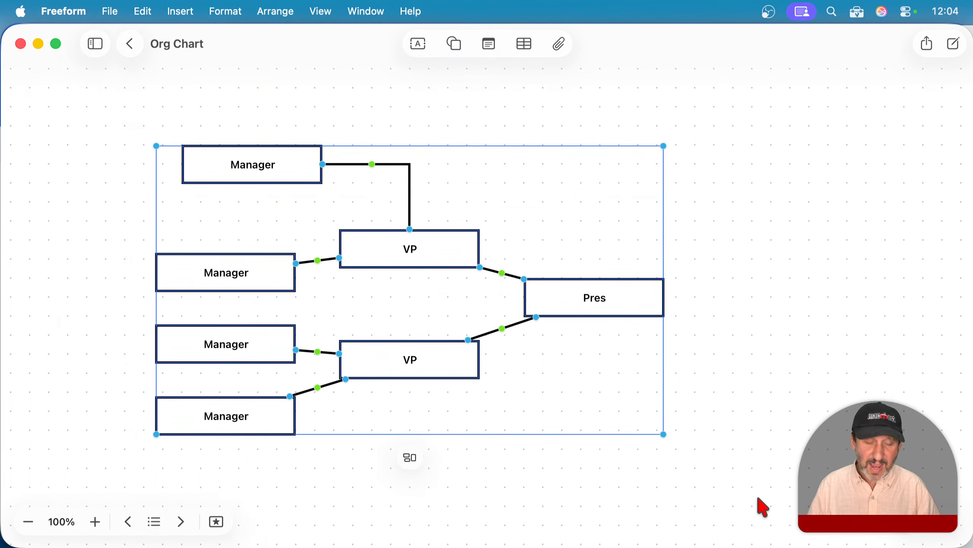
key("super+Tab")
key("super+v")
scroll(619, 213, "down", 5)
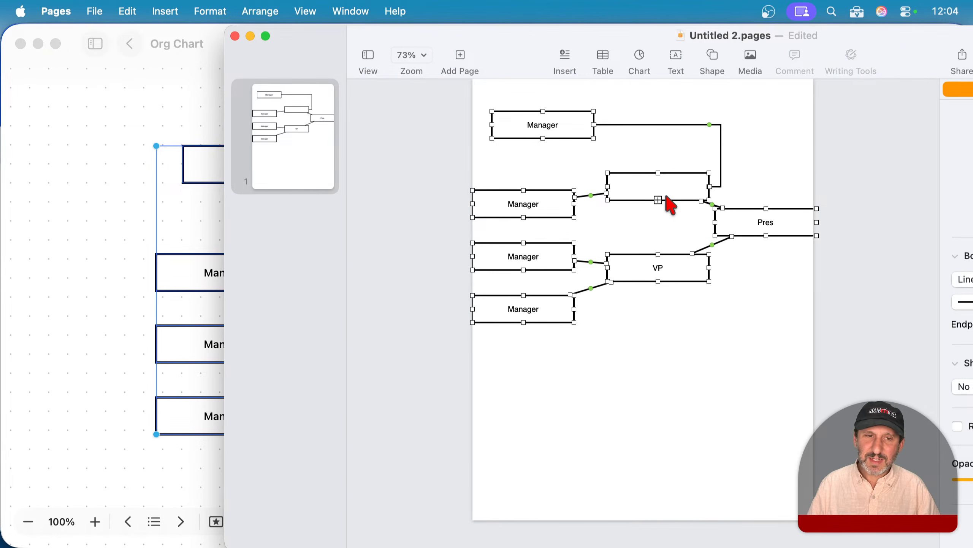
left_click_drag(324, 57, 109, 61)
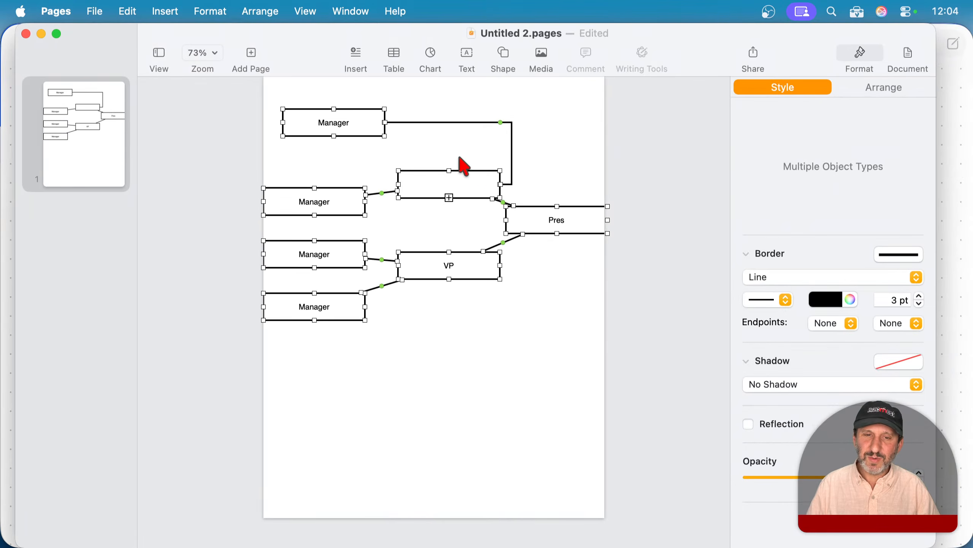
- Set the text wrap of all the pasted org chart objects to None
left_click(460, 216)
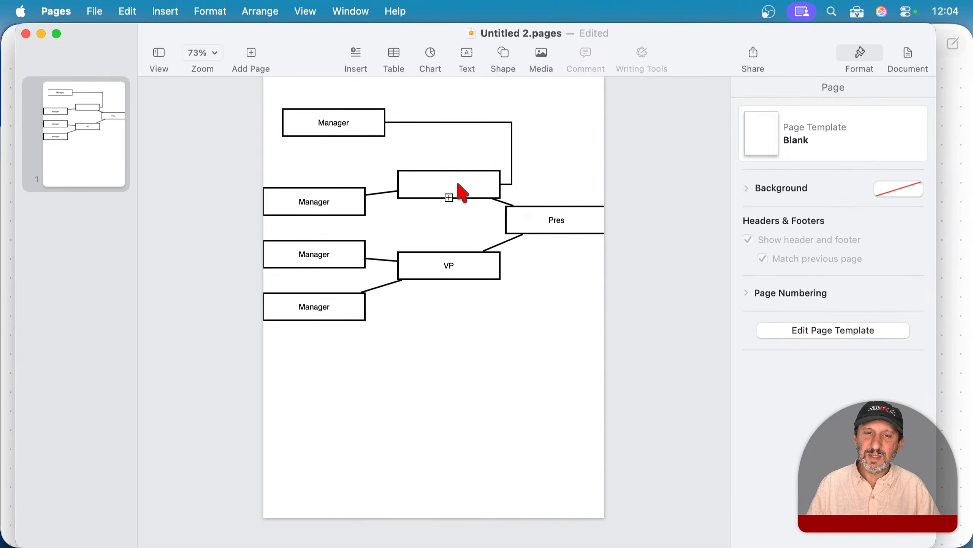
left_click(459, 183)
key("super+a")
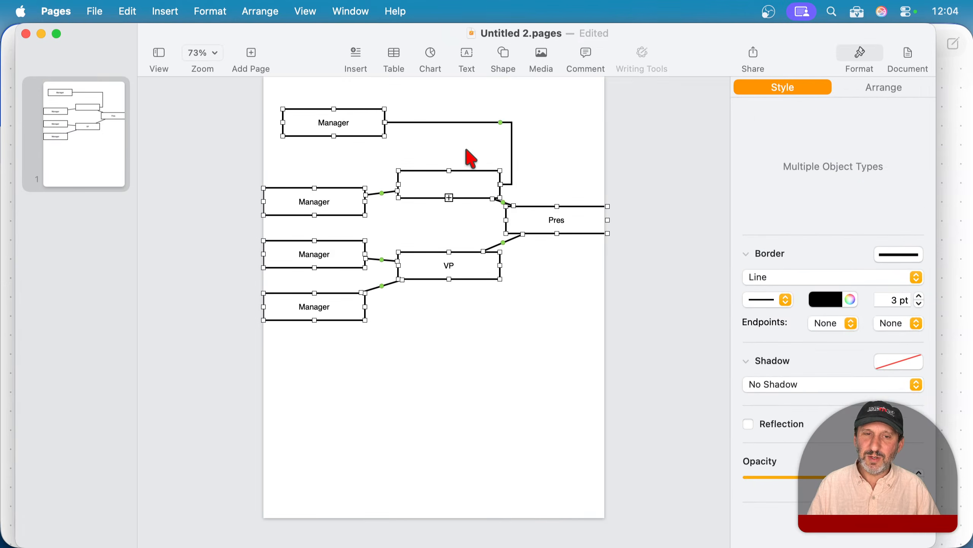
left_click(891, 90)
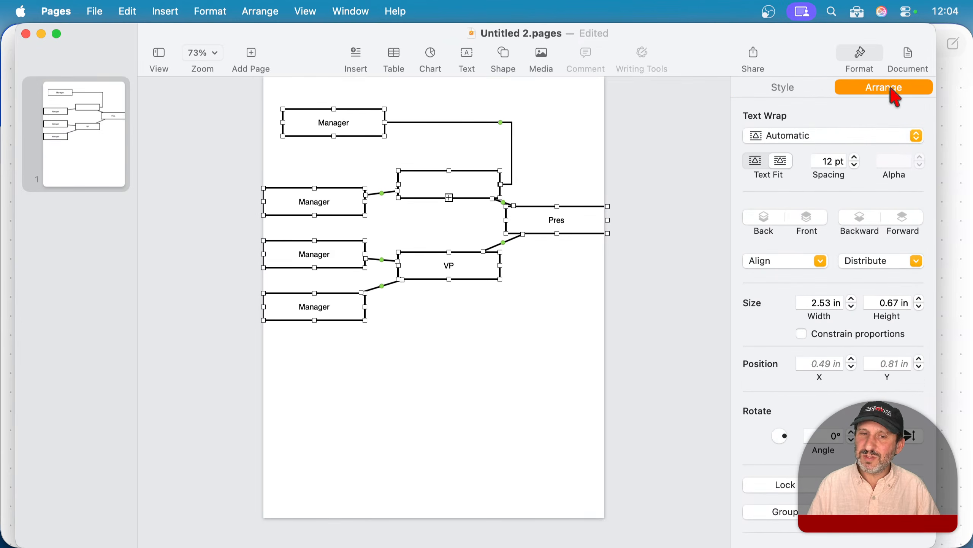
left_click(810, 137)
left_click(803, 192)
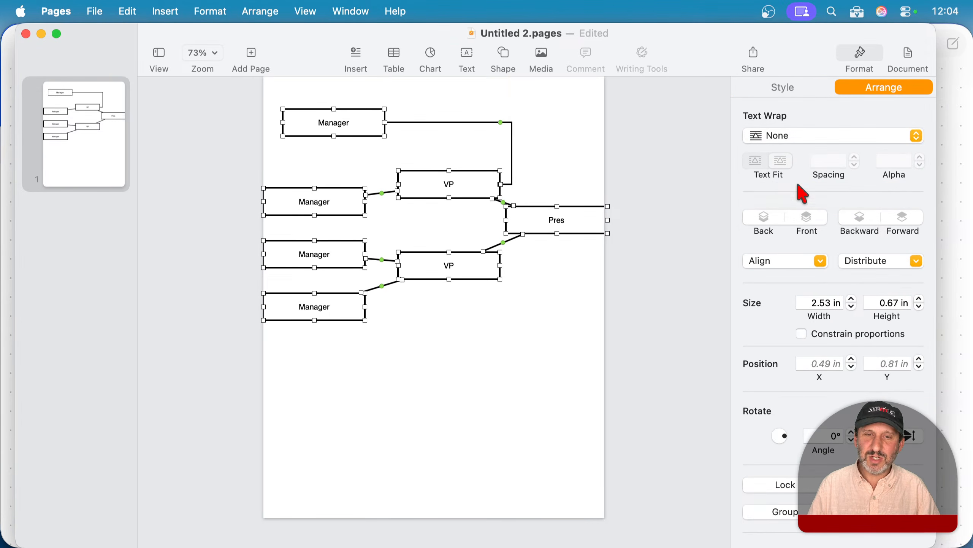
- Move the top Manager box in Pages to test its connection line and undo the move
left_click(463, 285)
left_click(363, 135)
left_click_drag(383, 142, 353, 133)
key("super+z")
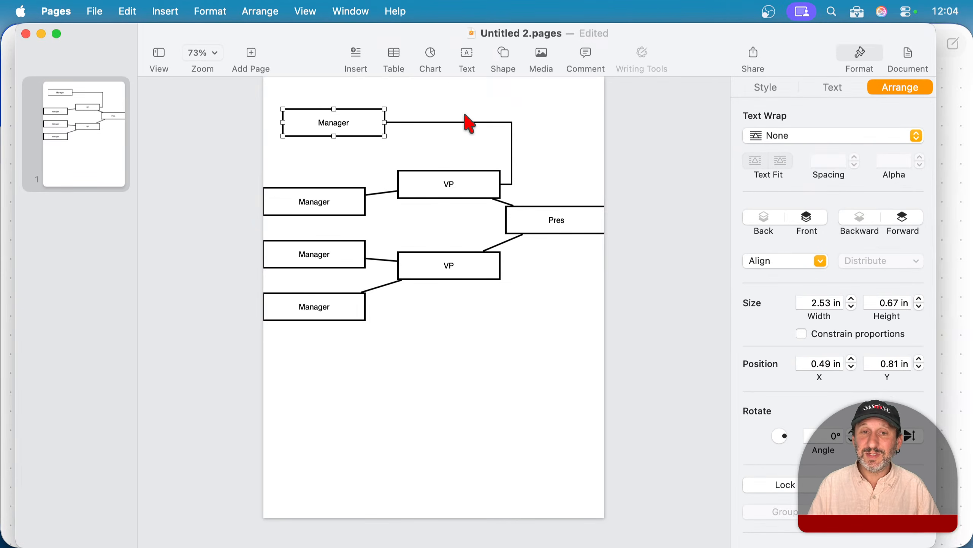
- Cut all the org chart objects from the Pages document and paste them into the Org Chart board in Freeform
key("super+a")
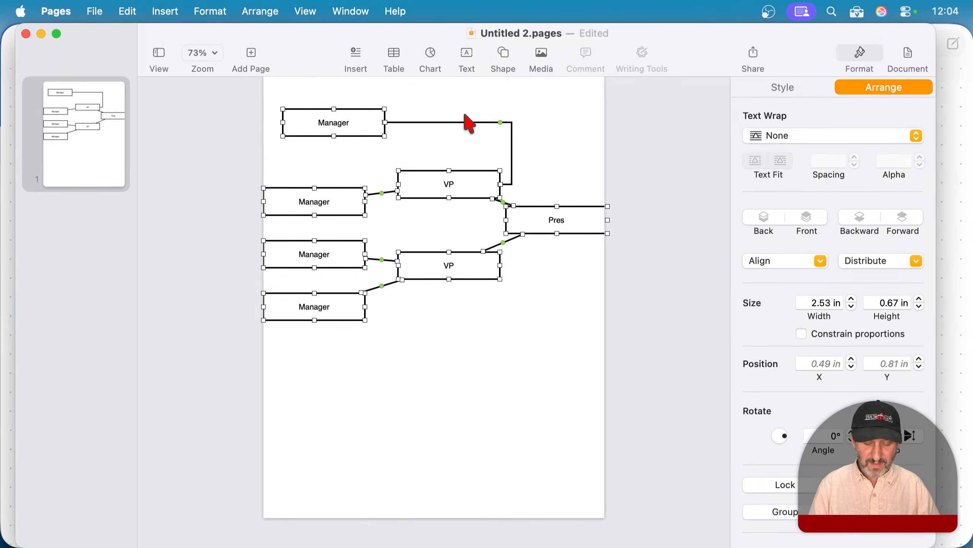
key("super+x")
key("super+Tab")
key("super+v")
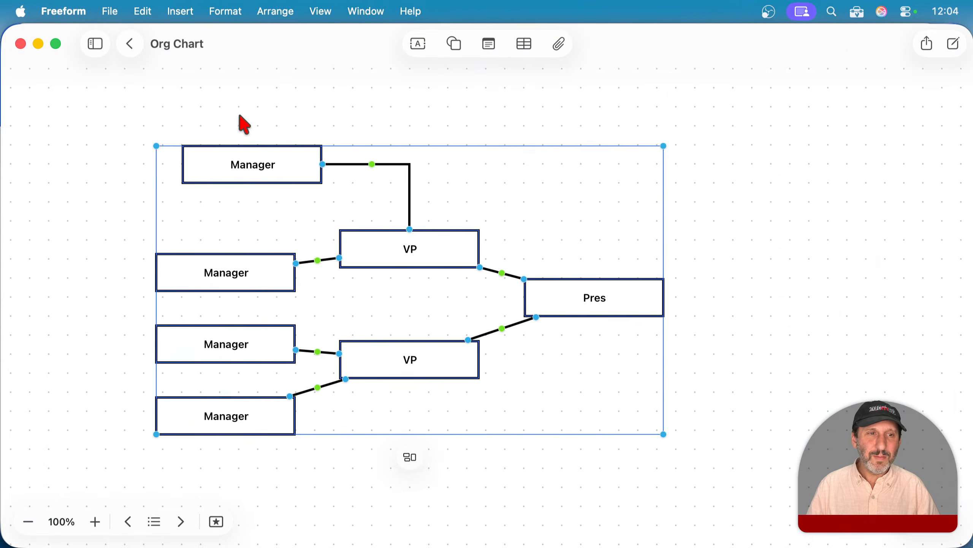
- Open the Wombats board from the boards overview and copy all of its objects
left_click(130, 44)
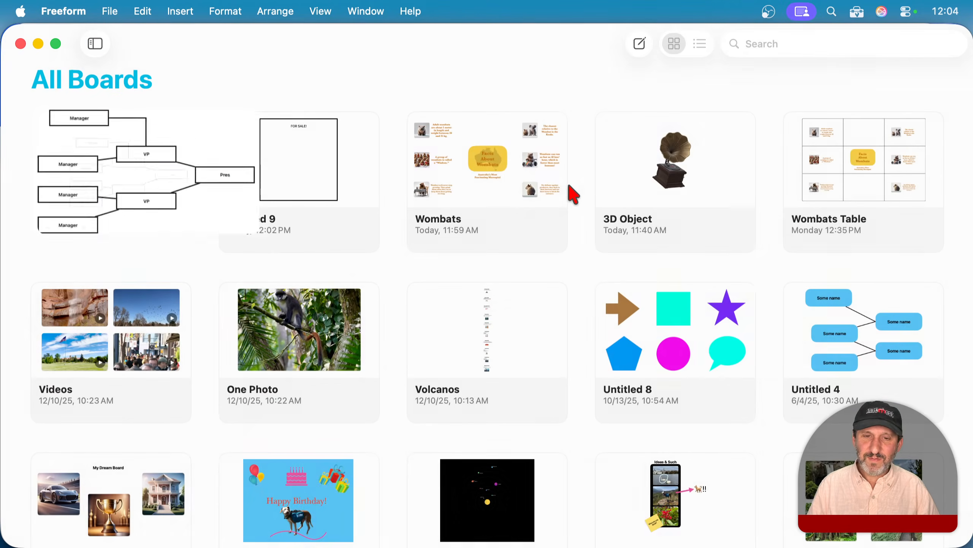
double_click(509, 170)
key("super+a")
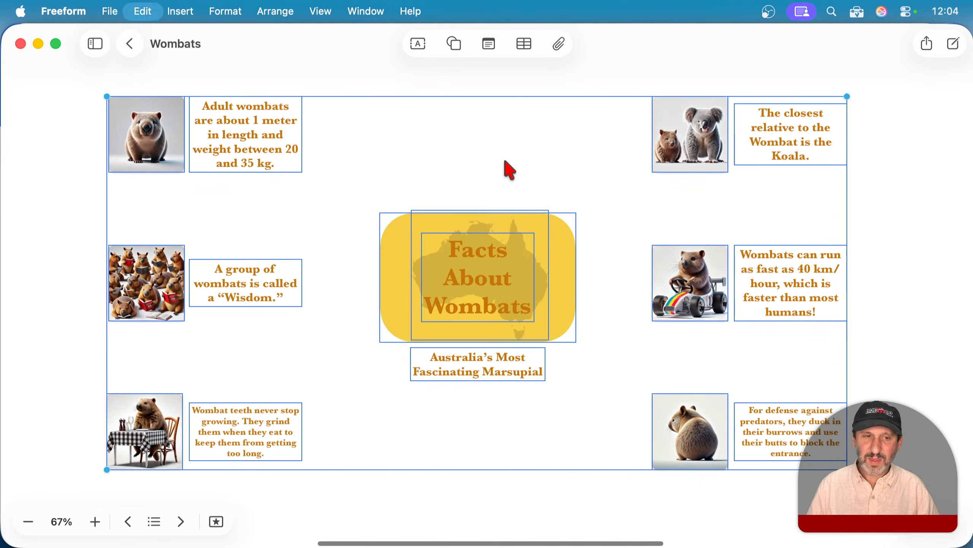
- Paste the Wombats objects onto the blank page in Pages and group them
key("super+Tab")
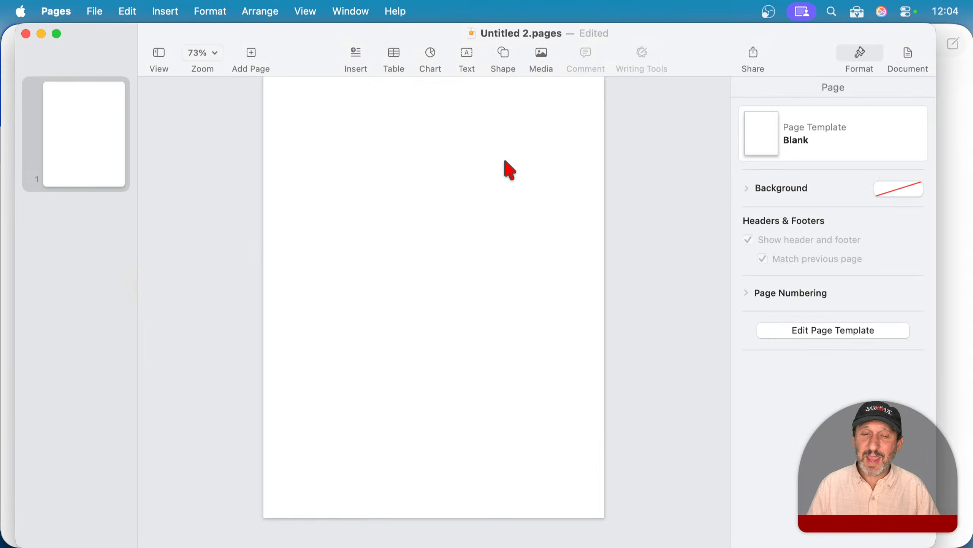
key("super+v")
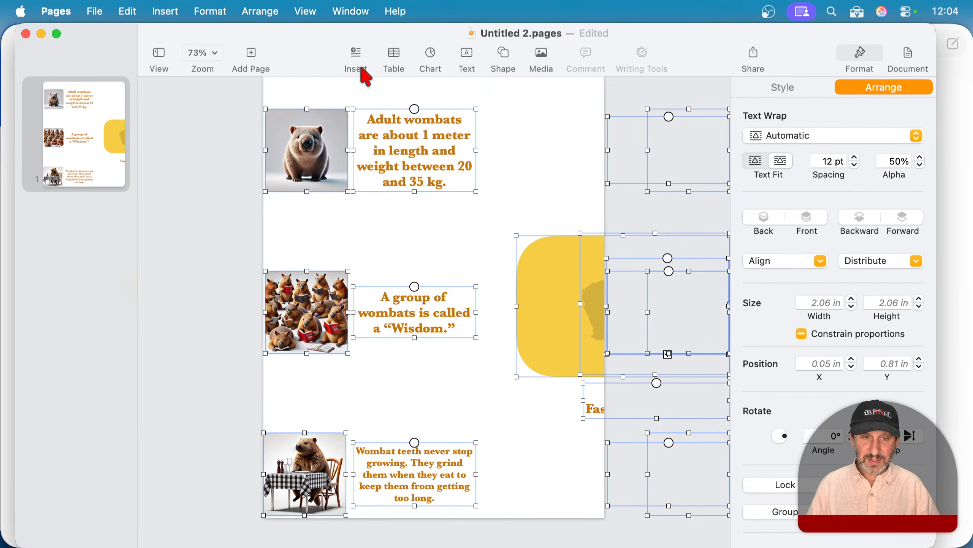
left_click(260, 11)
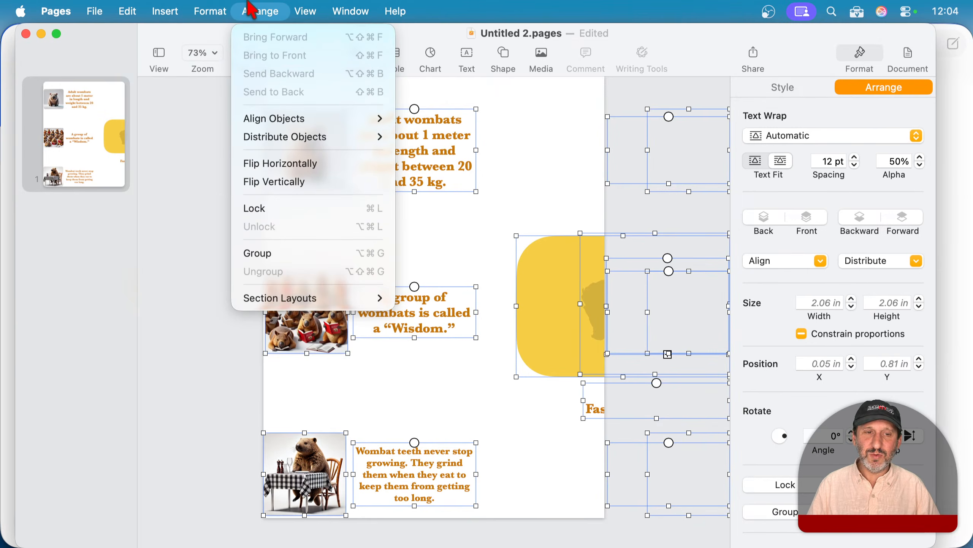
left_click(286, 253)
- Try scaling the grouped Wombats content down on the Pages page, then undo the changes back to a blank page
left_click_drag(263, 109, 573, 329)
left_click_drag(576, 374, 326, 148)
mouse_move(477, 204)
left_mouse_down()
mouse_move(611, 200)
mouse_move(468, 202)
left_mouse_up()
key("super+z")
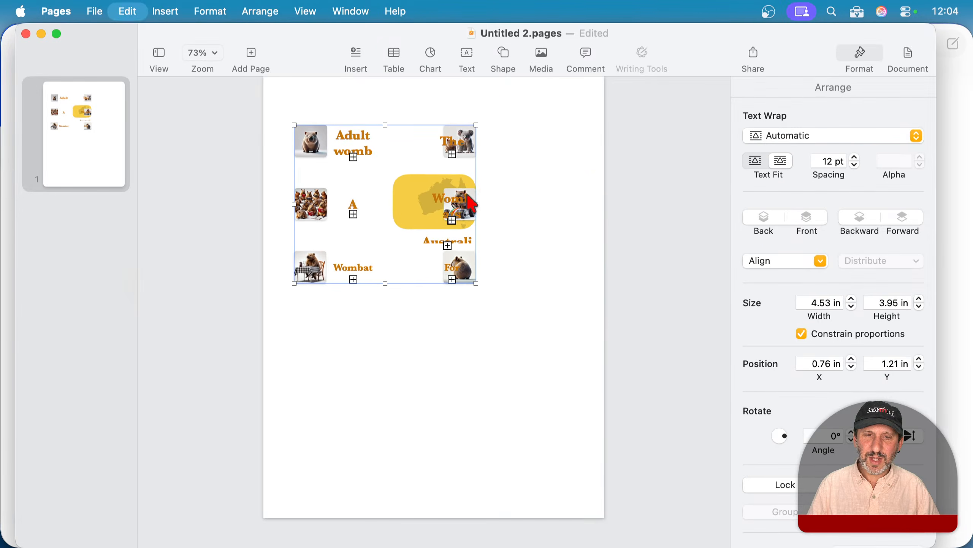
key("super+z")
left_click_drag(580, 373, 344, 200)
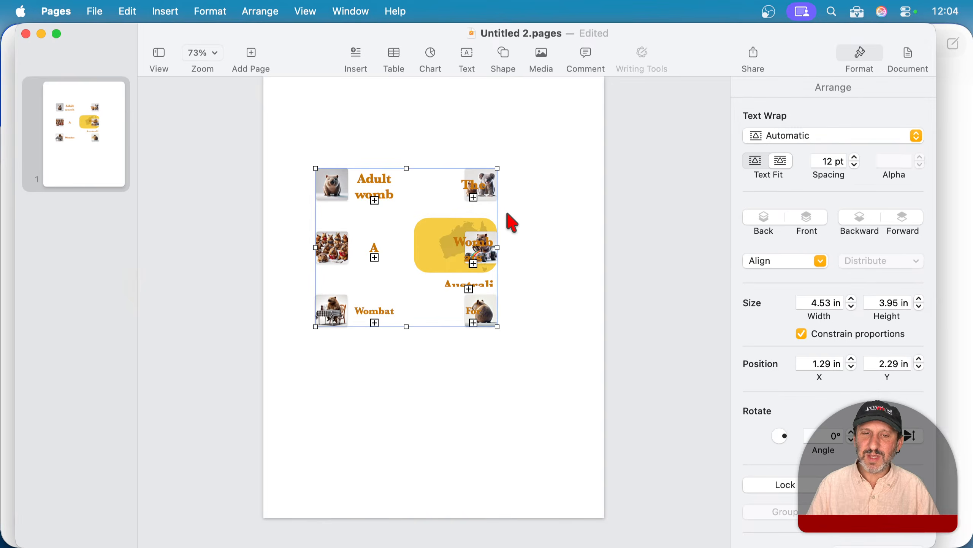
key("super+z")
key("super+z")
- Switch to Freeform and group all the objects on the Wombats board
key("super+Tab")
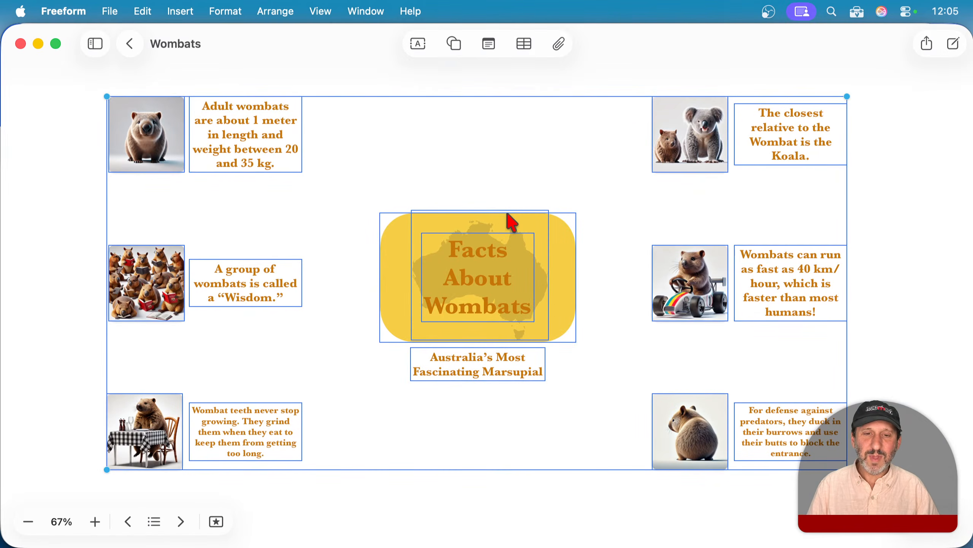
left_click(244, 9)
mouse_move(276, 11)
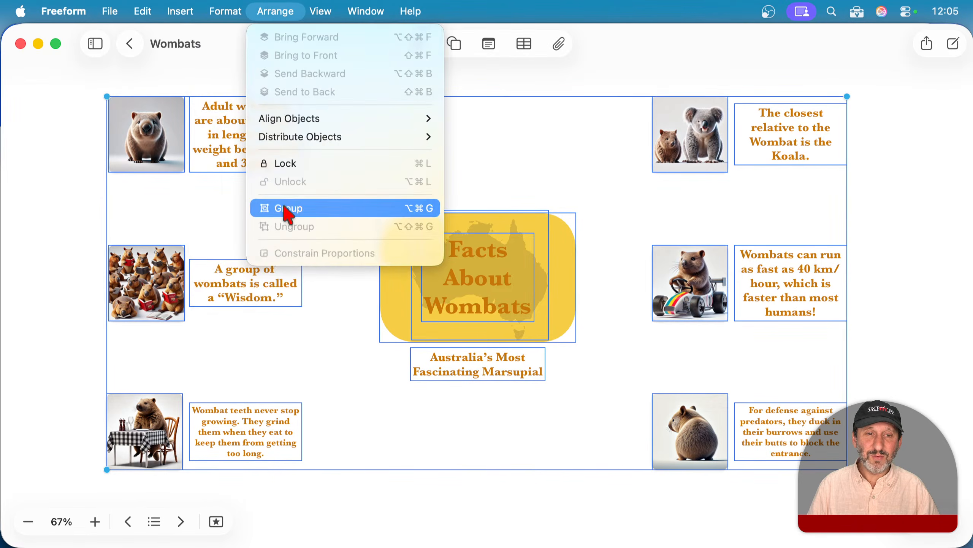
left_click(287, 211)
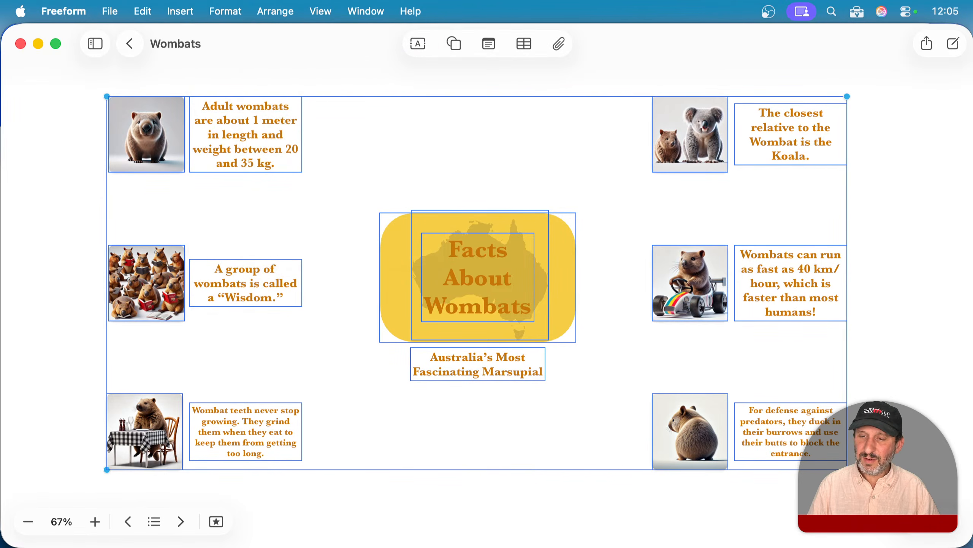
- Try scaling the grouped Wombats content down from two opposite corners, undoing each resize
left_click_drag(846, 469, 438, 262)
key("super+z")
left_click(354, 100)
left_click(236, 187)
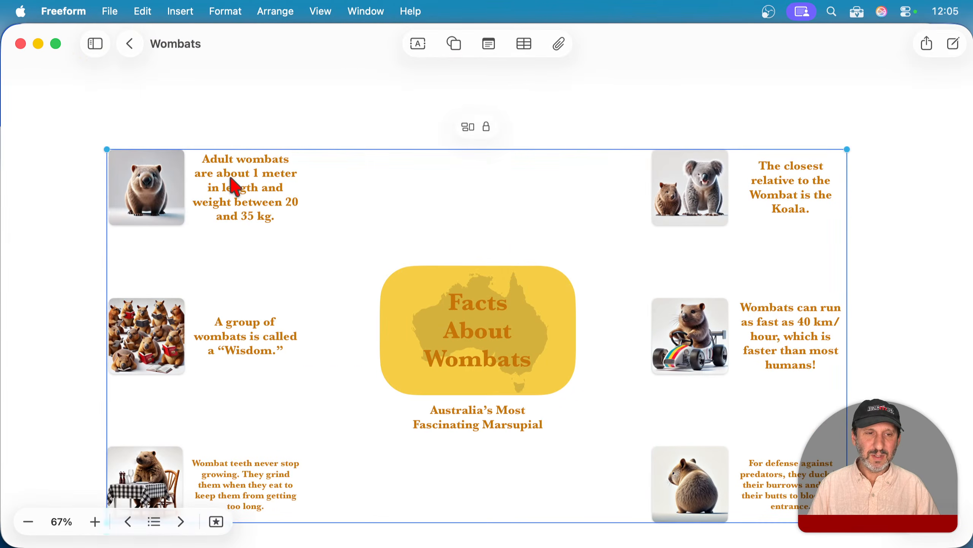
left_click_drag(103, 144, 382, 285)
key("super+z")
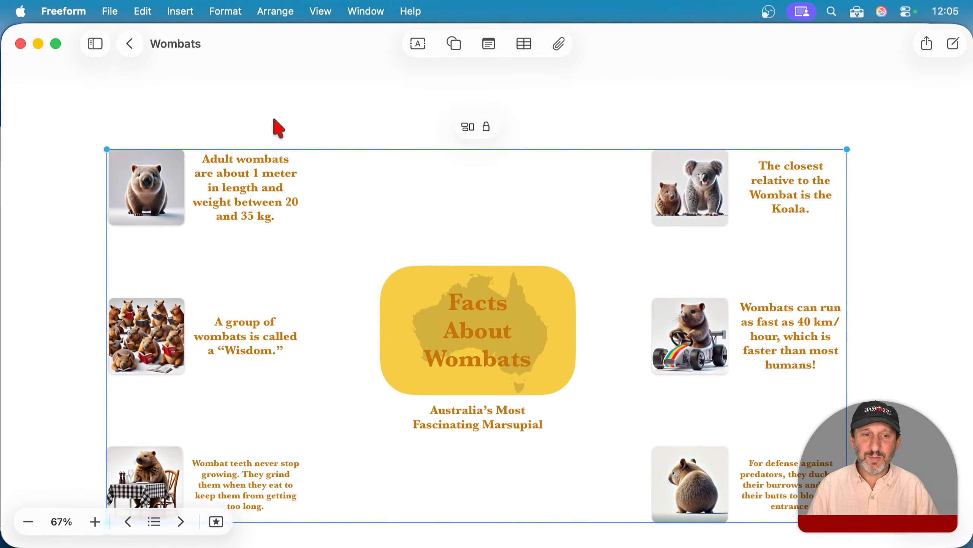
- Export the Wombats board to the Desktop as Wombats.pdf
left_click(115, 9)
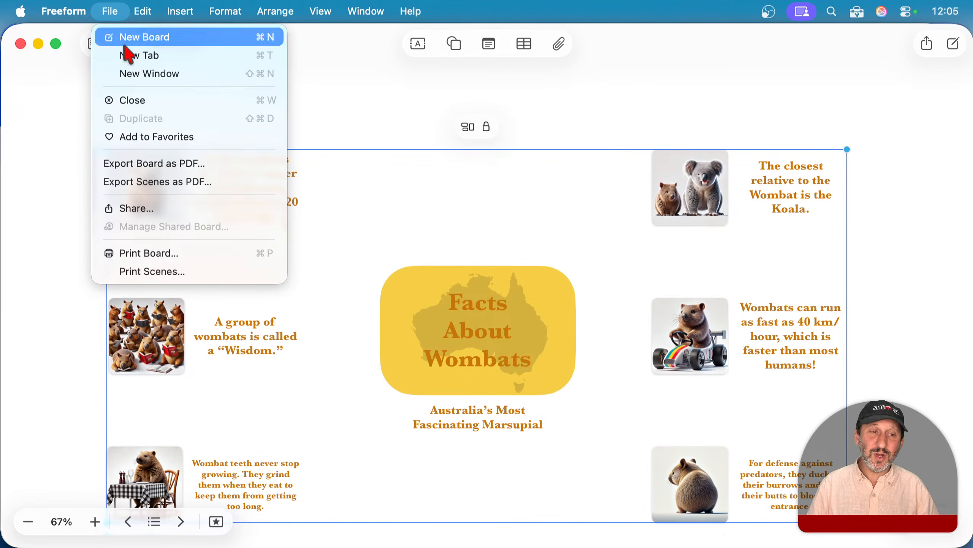
left_click(155, 165)
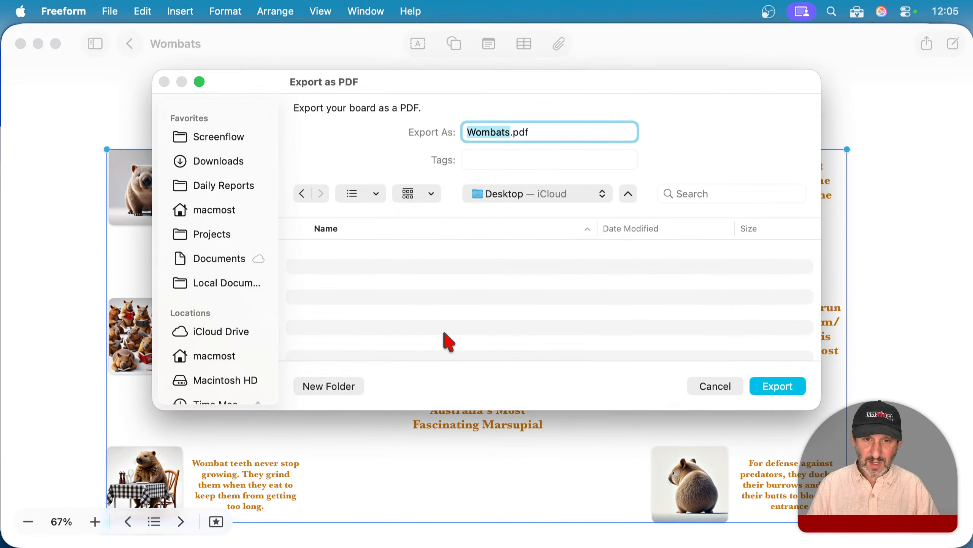
left_click(777, 385)
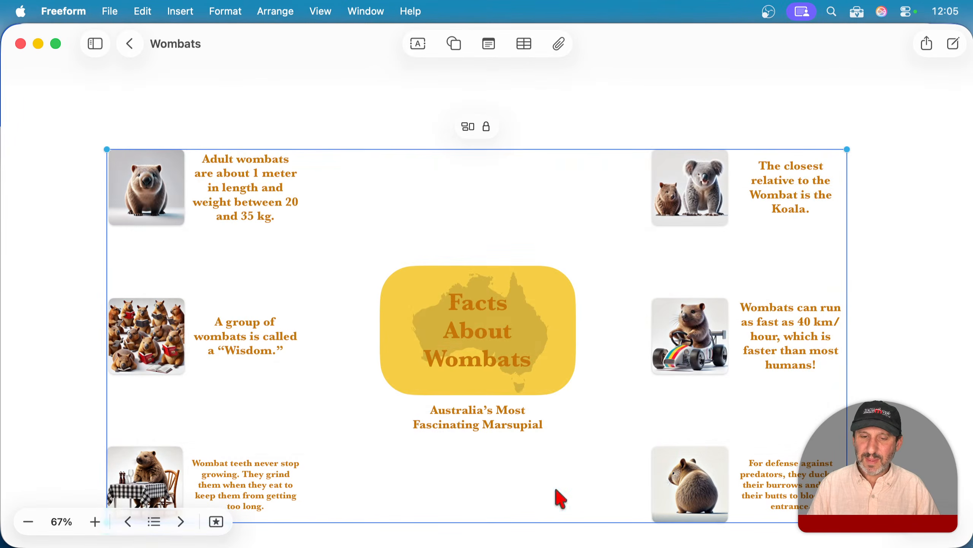
- Switch to Pages, hide the other apps and move the document window aside to uncover the exported PDF on the desktop
mouse_move(497, 543)
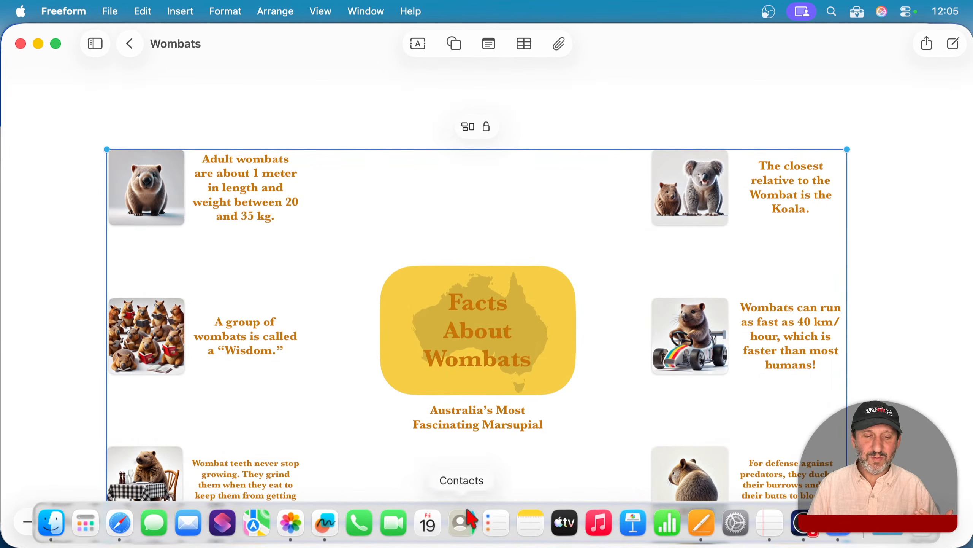
left_click(701, 524)
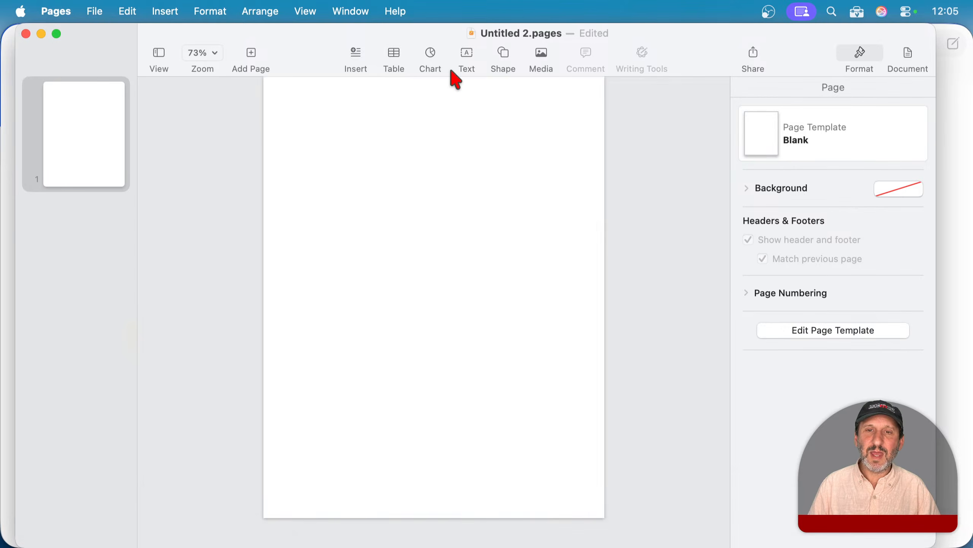
left_click(960, 100)
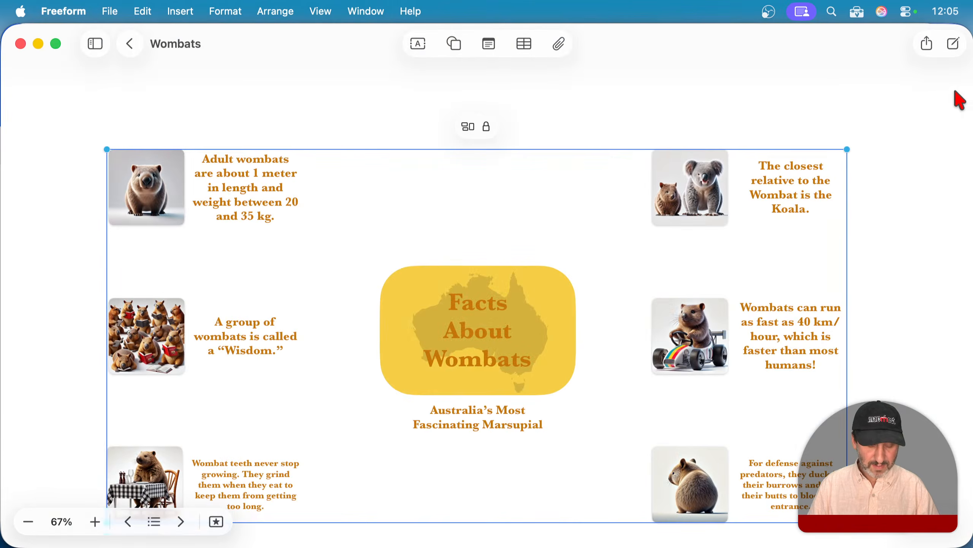
key("super+h")
left_click_drag(833, 40, 712, 34)
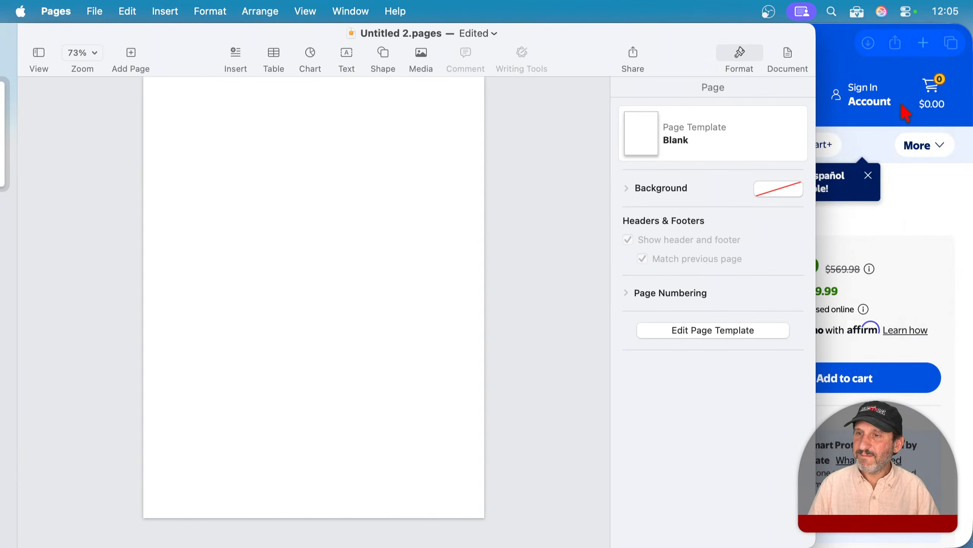
left_click(855, 71)
key("super+h")
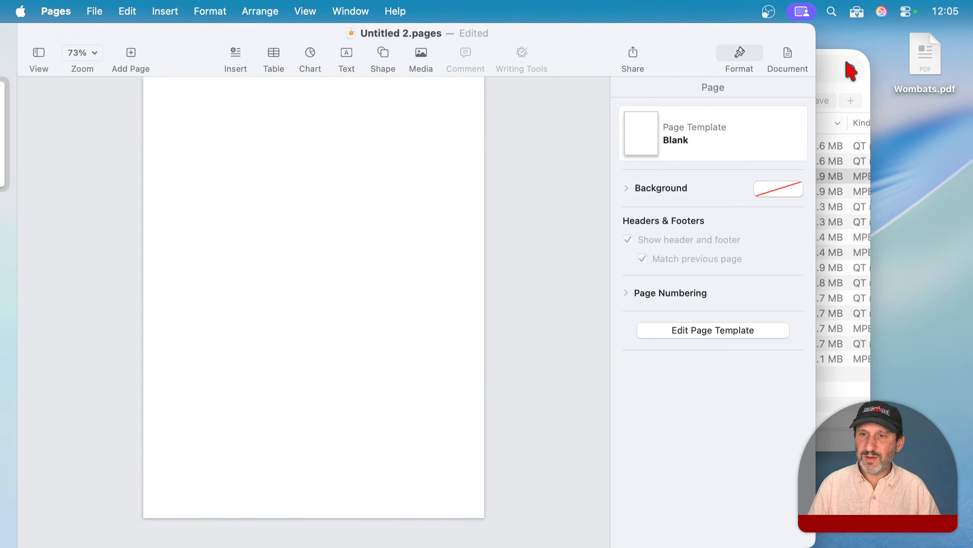
- Place Wombats.pdf on the Pages page, resize it to about 7.15 × 3.79 in and position it near the page's upper edge
left_click_drag(924, 61, 299, 183)
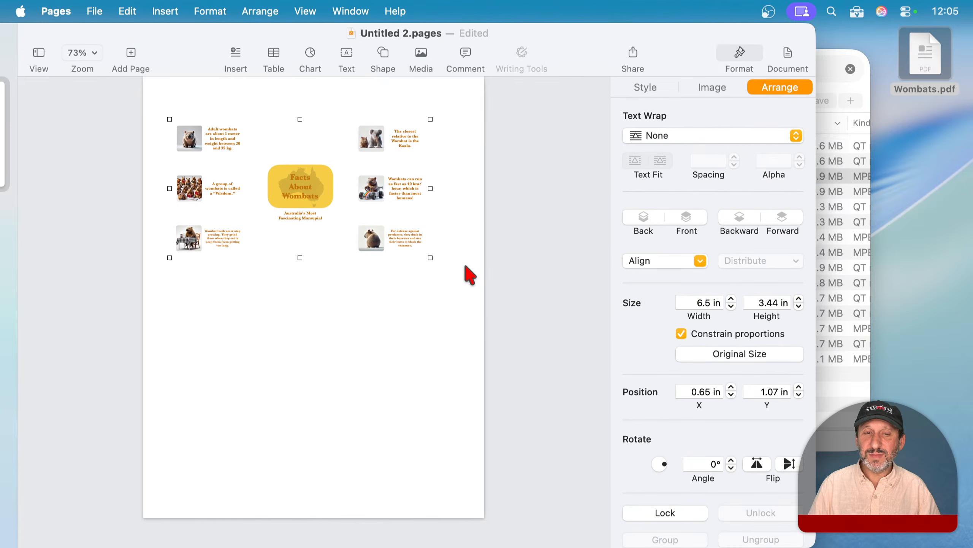
left_click_drag(430, 258, 575, 334)
left_click_drag(379, 208, 343, 197)
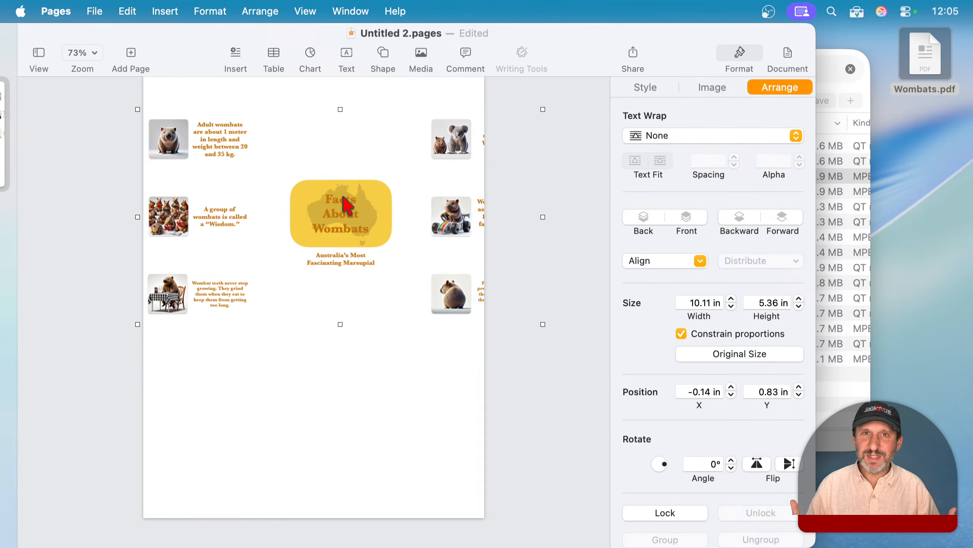
left_click_drag(341, 109, 340, 172)
left_click_drag(352, 246, 326, 188)
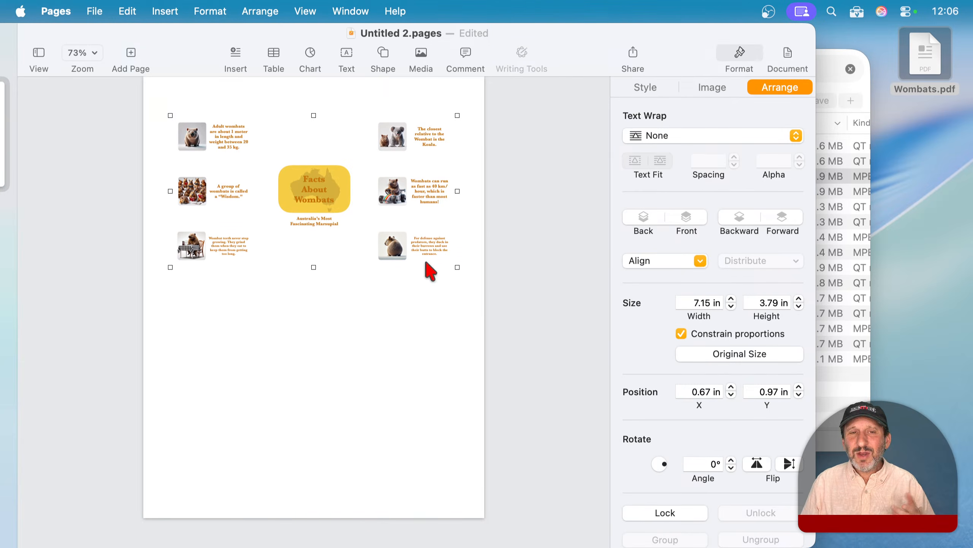
- Switch to Freeform, leave the Wombats board and open the Untitled 9 board
mouse_move(394, 523)
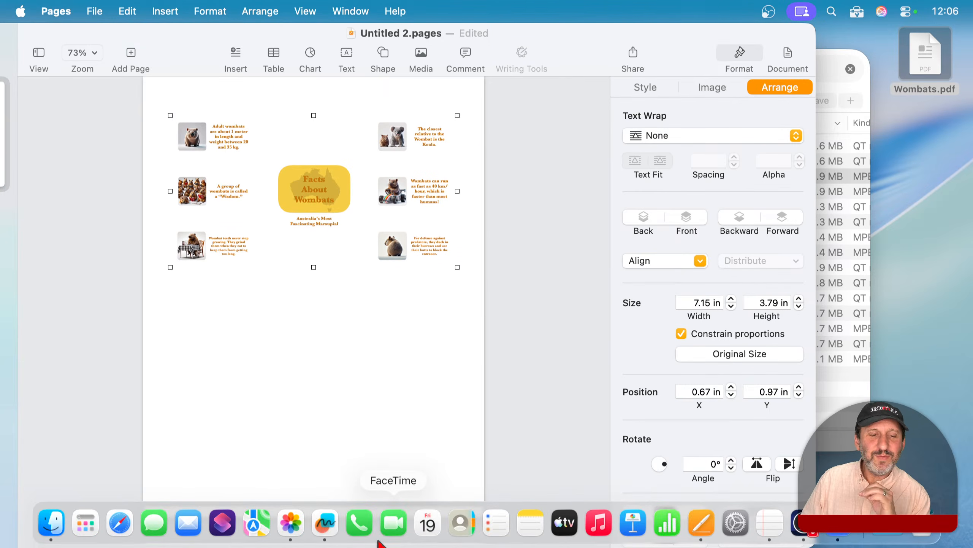
left_click(325, 524)
left_click(135, 50)
left_click(477, 176)
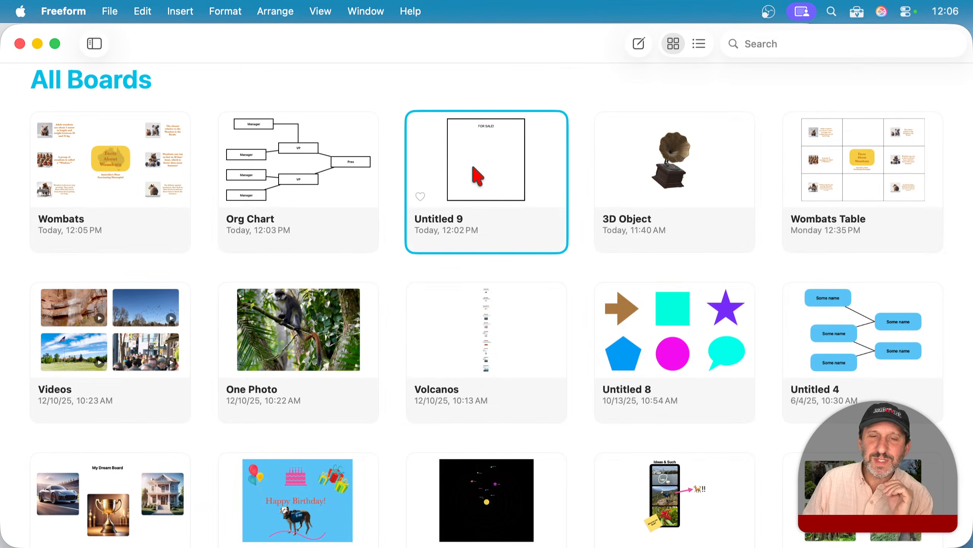
double_click(477, 176)
- Delete the "FOR SALE!" text, then unlock and delete the page frame
left_click(521, 120)
key("Delete")
left_click(322, 80)
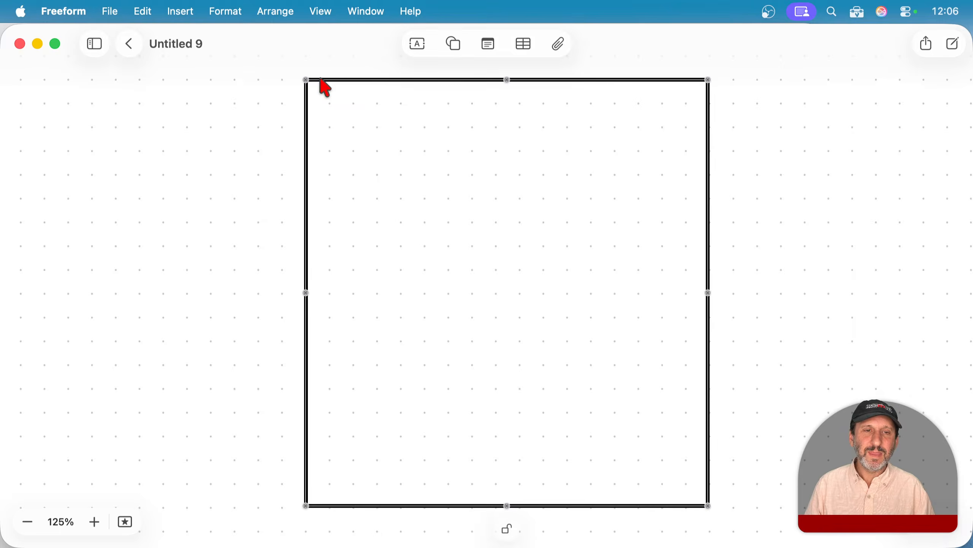
right_click(334, 89)
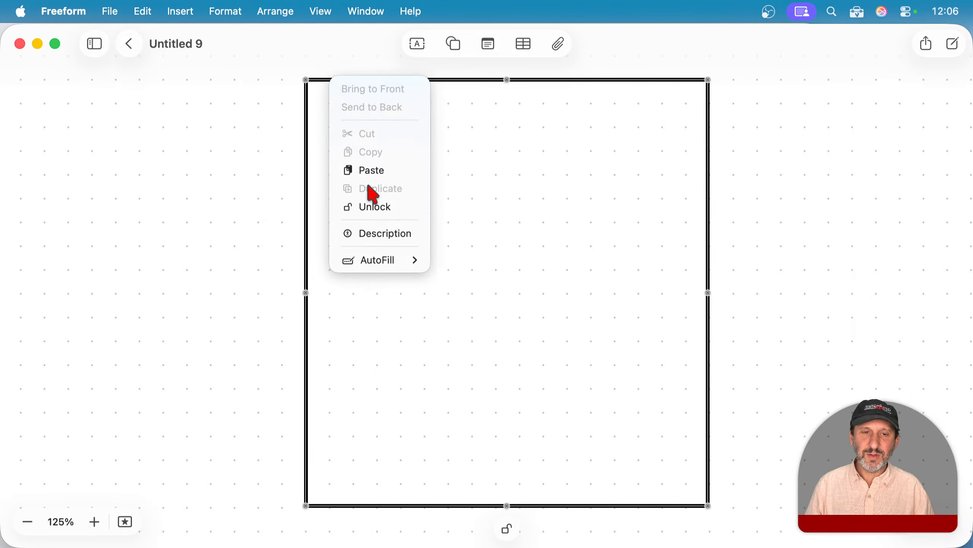
left_click(370, 207)
key("Delete")
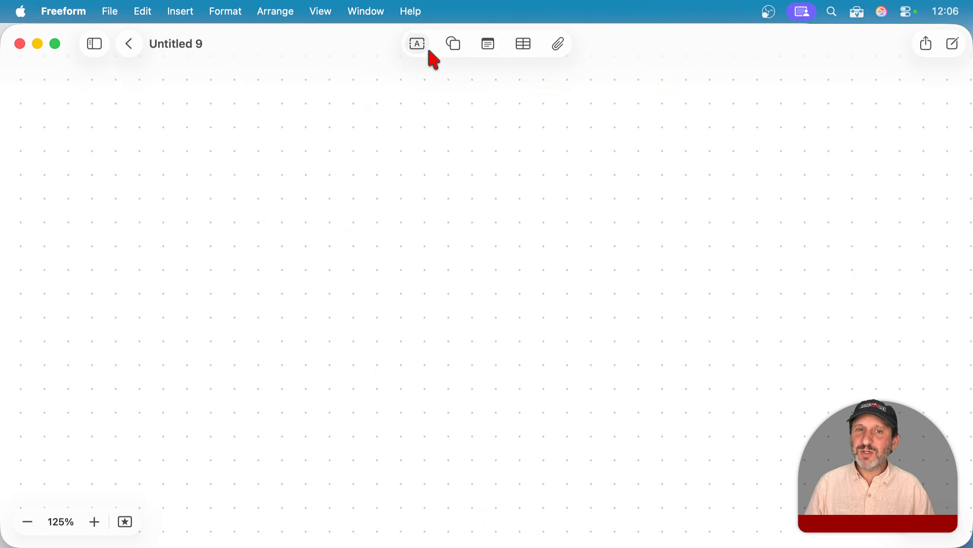
- Add a rounded square in the upper-left area of the board and label it "IRA"
left_click(454, 45)
left_click(522, 169)
left_click_drag(508, 291, 276, 146)
double_click(276, 141)
type("IR")
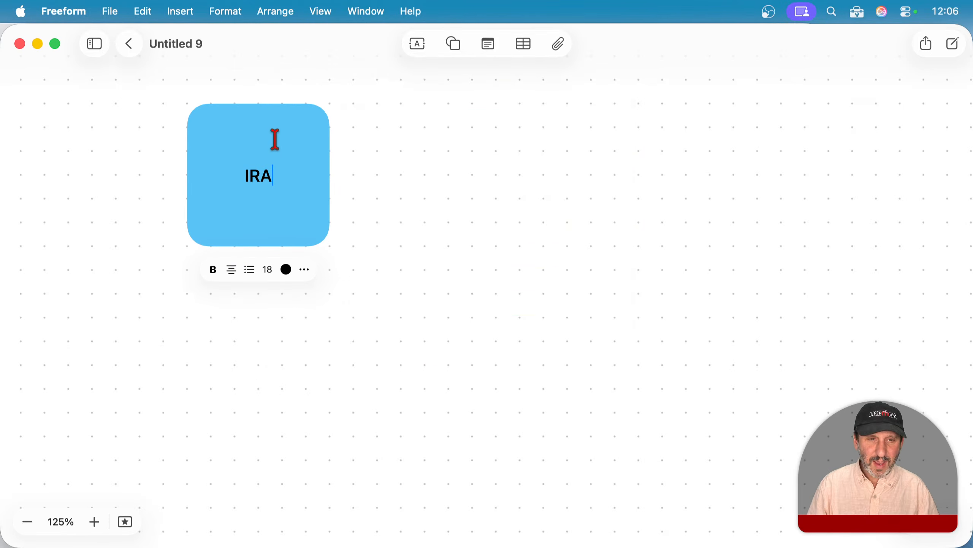
type("A")
left_click(441, 169)
- Add a second rounded square to the right of the IRA shape and label it "Bank"
left_click(454, 44)
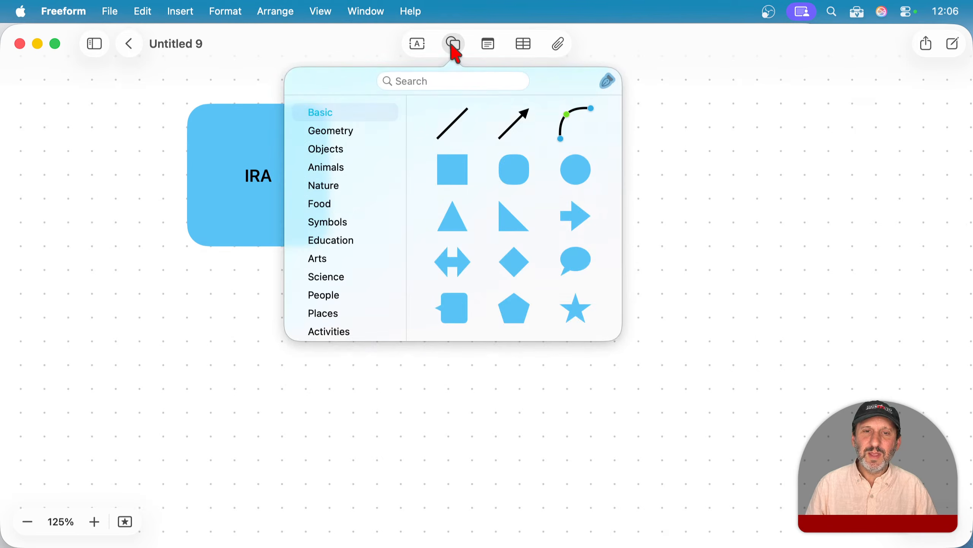
left_click(516, 174)
left_click_drag(506, 277, 623, 174)
double_click(622, 166)
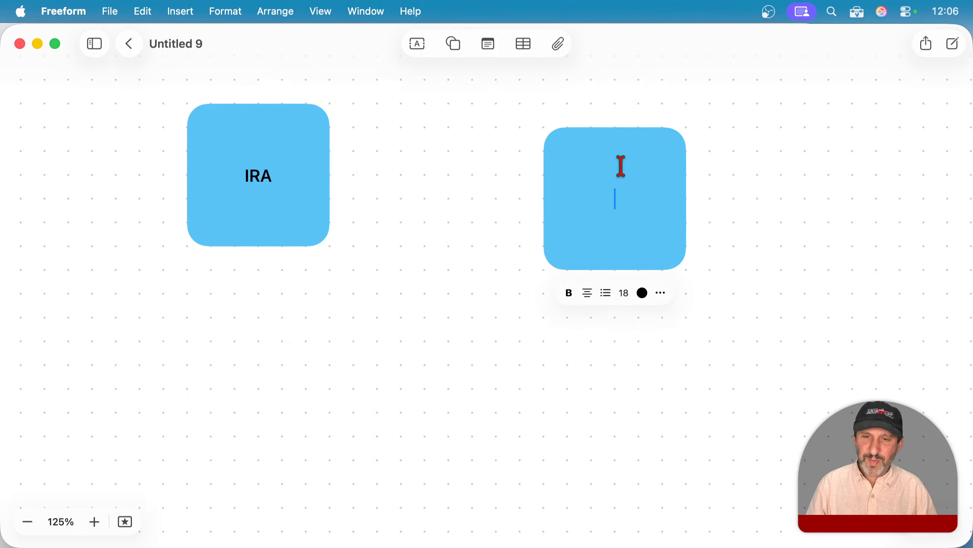
type("Bank")
left_click(420, 91)
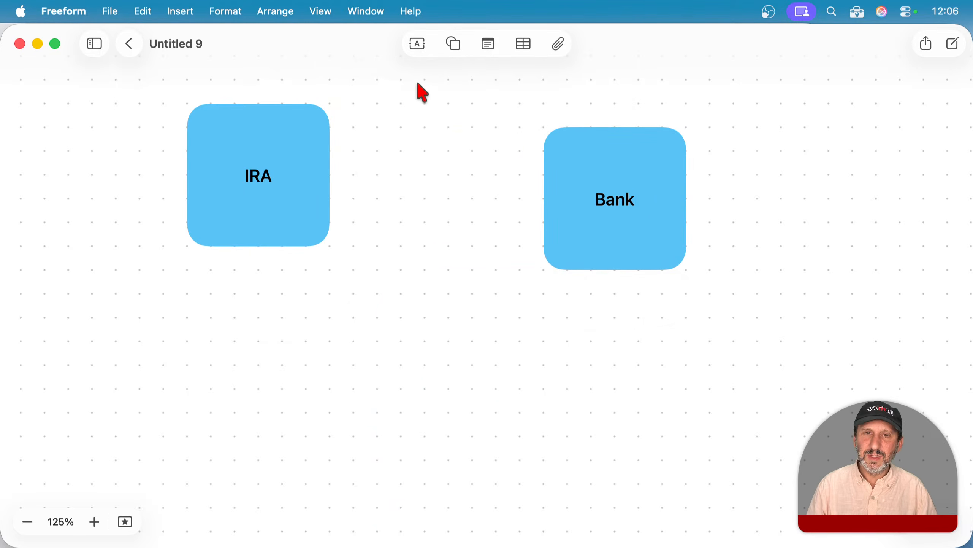
- Add a third rounded square below the IRA shape and label it "Savings"
left_click(454, 44)
left_click(516, 171)
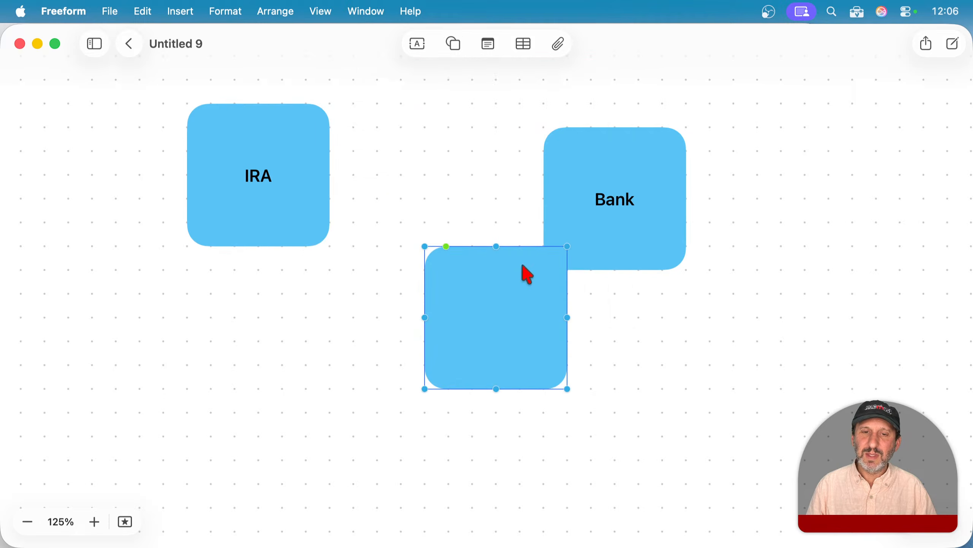
left_click_drag(529, 257, 343, 331)
double_click(340, 322)
type("Savings")
- Change the label of the Bank shape to "Checking"
double_click(632, 193)
key("super+a")
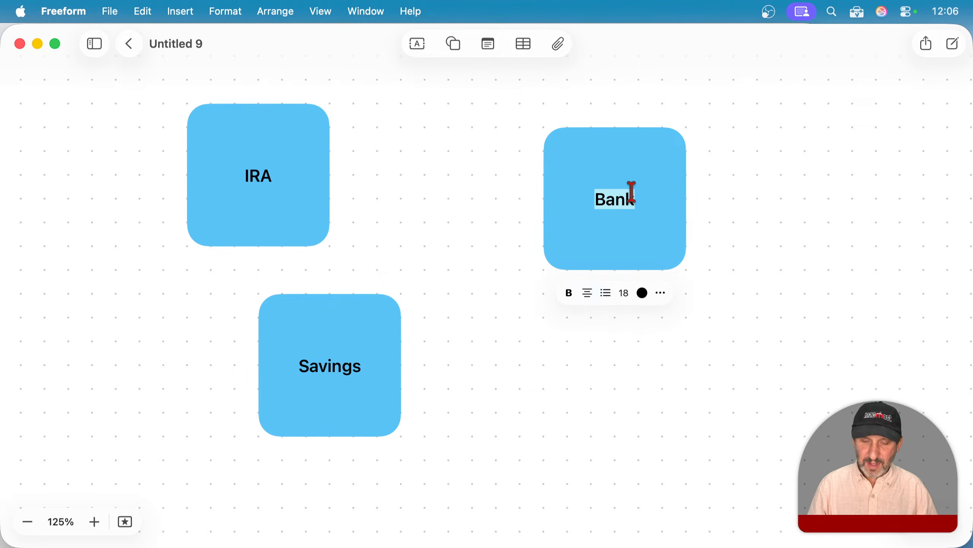
type("Checking")
left_click(429, 208)
- Rearrange the shapes so Checking sits directly above Savings and IRA stands apart to the right of Checking
left_click_drag(571, 193, 404, 192)
left_click_drag(343, 365, 581, 365)
left_click_drag(443, 264, 552, 235)
left_click_drag(265, 200, 800, 202)
scroll(647, 208, "right", 5)
left_click_drag(647, 203, 707, 224)
left_click(446, 377)
left_click(468, 212)
left_click(444, 382)
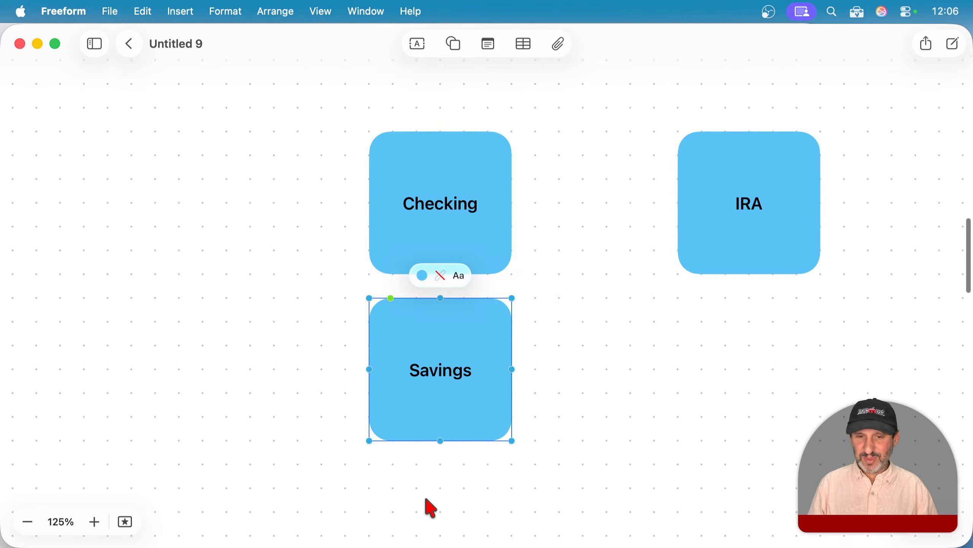
- Reduce the heights of the Checking and Savings shapes, making Savings slightly taller than Checking
left_click_drag(440, 440, 444, 344)
left_click(446, 226)
left_click_drag(440, 273, 439, 179)
left_click(450, 326)
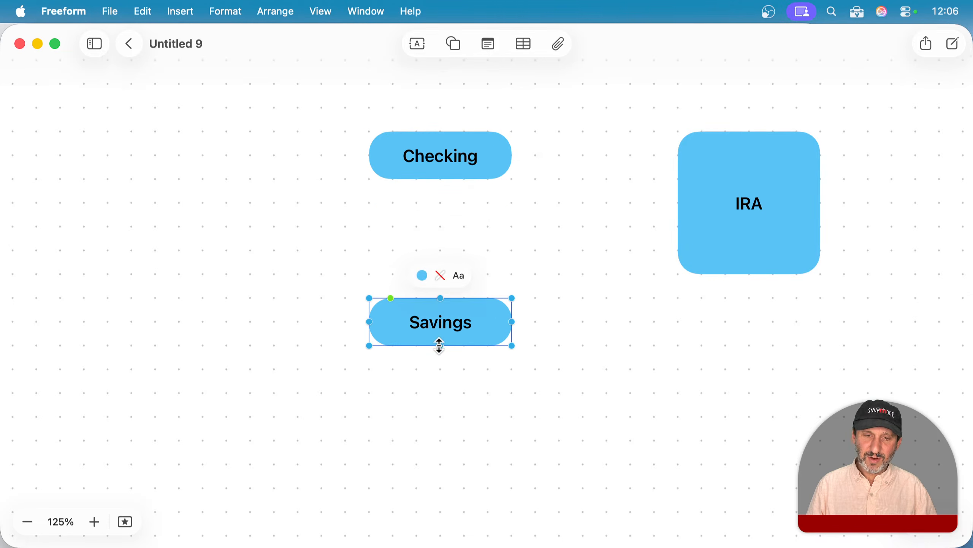
left_click_drag(440, 346, 439, 369)
- Enlarge the IRA shape into a block that is taller than it is wide, keeping its top edge level with Checking
left_click(816, 245)
left_click_drag(820, 274, 915, 416)
left_click(592, 203)
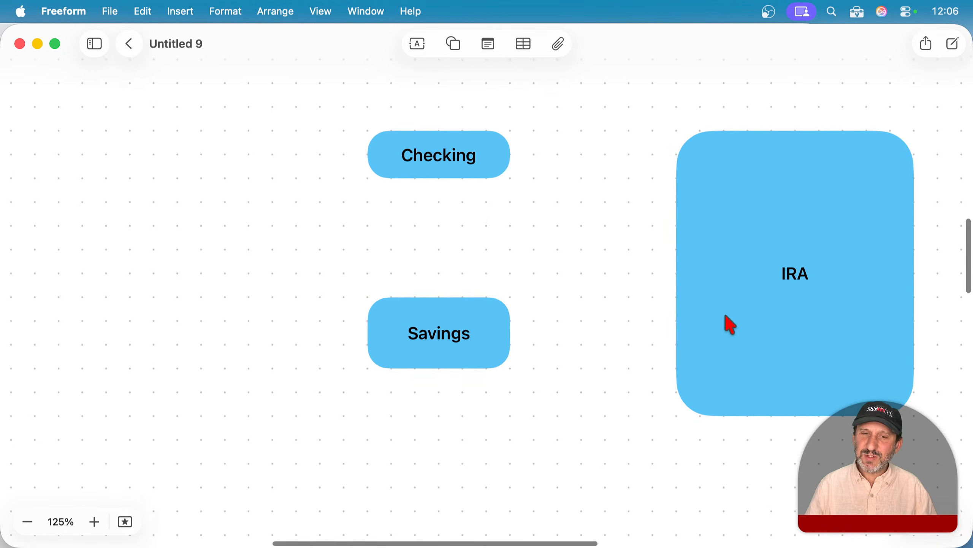
- Place a copy of the IRA shape to its right and label the copy "401K"
scroll(730, 324, "right", 10)
scroll(419, 189, "left", 5)
scroll(545, 202, "right", 4)
left_click(561, 204)
left_click_drag(561, 204, 818, 194)
double_click(813, 186)
type("401K")
- Reduce the height of the 401K shape to about a third by raising its lower edge
left_click(720, 439)
left_click(813, 387)
left_click_drag(821, 418, 812, 225)
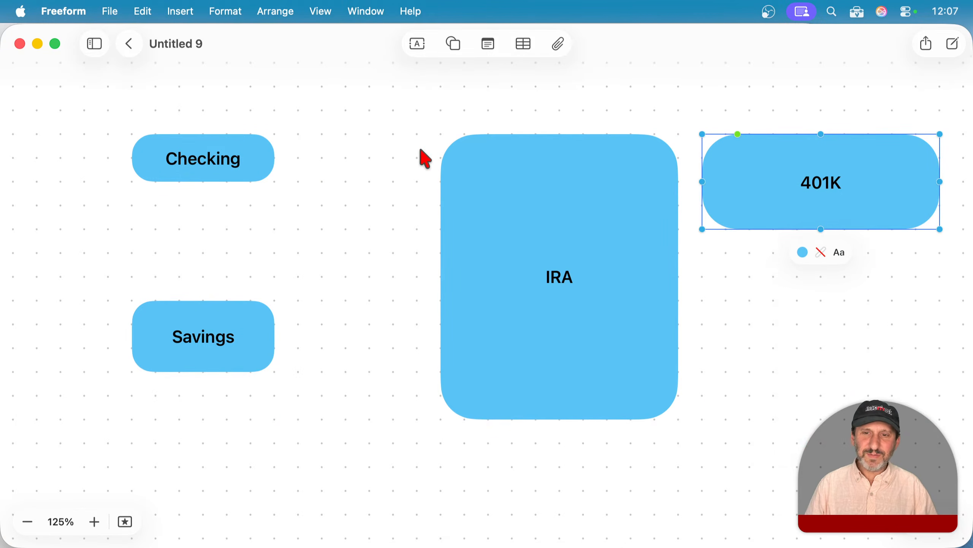
- Delete all the shapes on the board and undo the deletion
key("super+a")
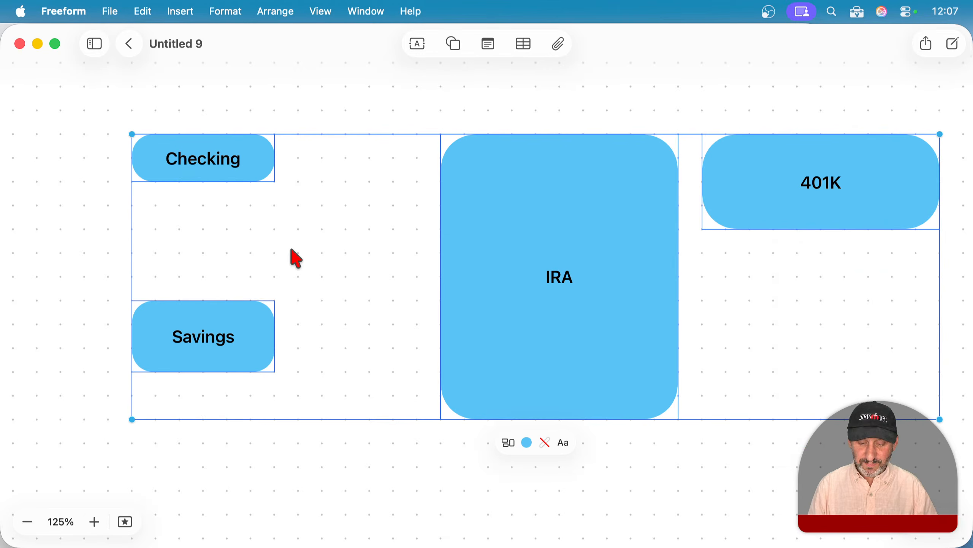
key("BackSpace")
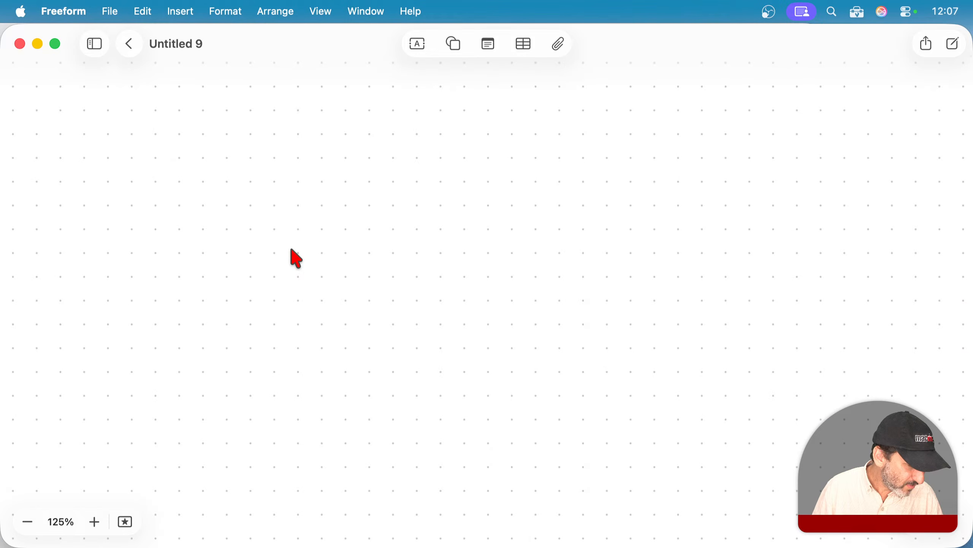
key("super+z")
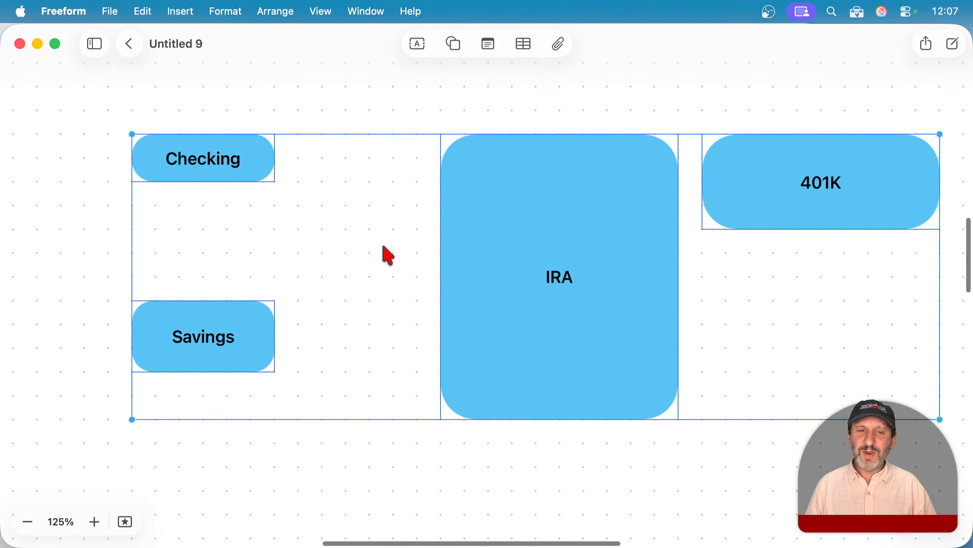
left_click(52, 158)
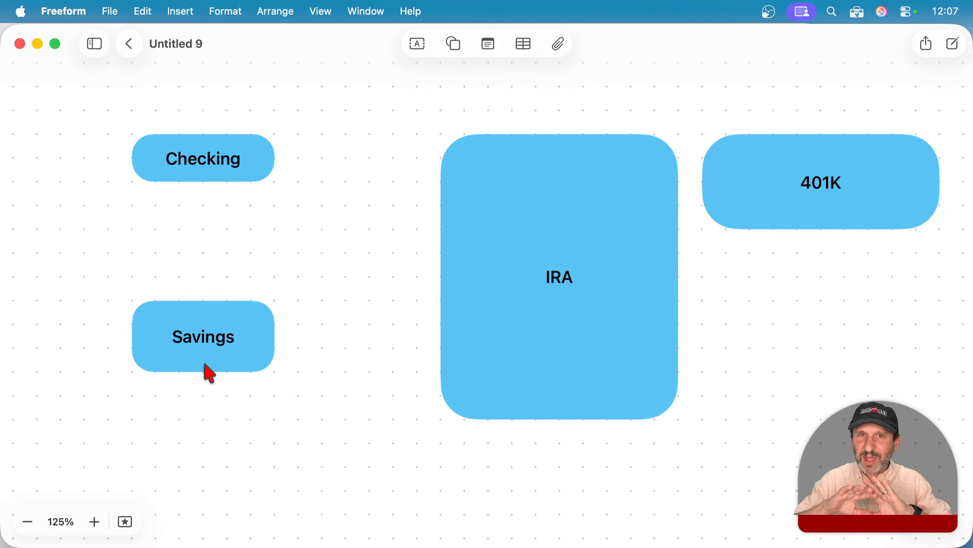
- Stack the shapes in a column with 401K on top, followed by Checking, Savings and IRA
left_click_drag(217, 342, 224, 253)
scroll(265, 269, "up", 5)
left_click(211, 307, "shift")
left_click_drag(229, 398, 532, 207)
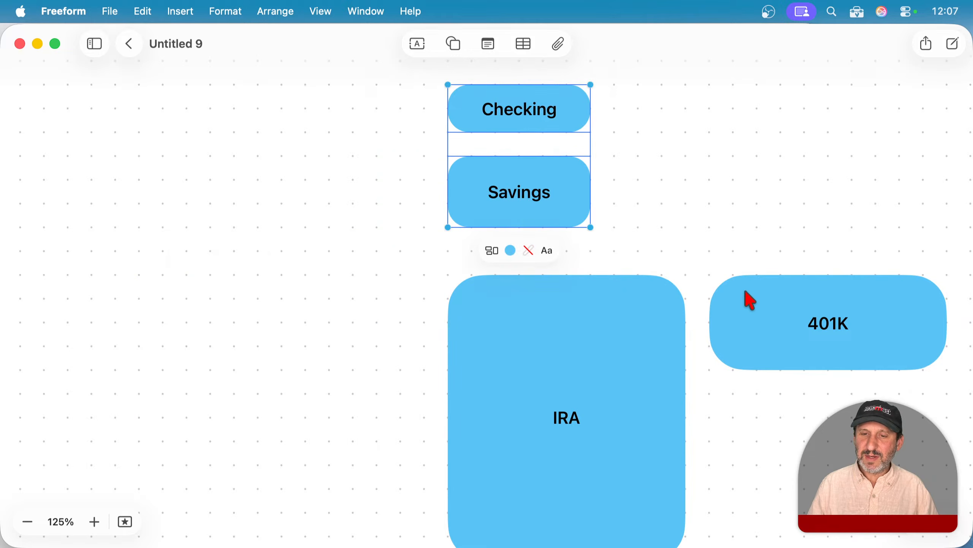
scroll(745, 291, "down", 3)
left_click_drag(786, 315, 625, 108)
- Align all four shapes on their horizontal centers and distribute them vertically
left_click_drag(450, 107, 715, 475)
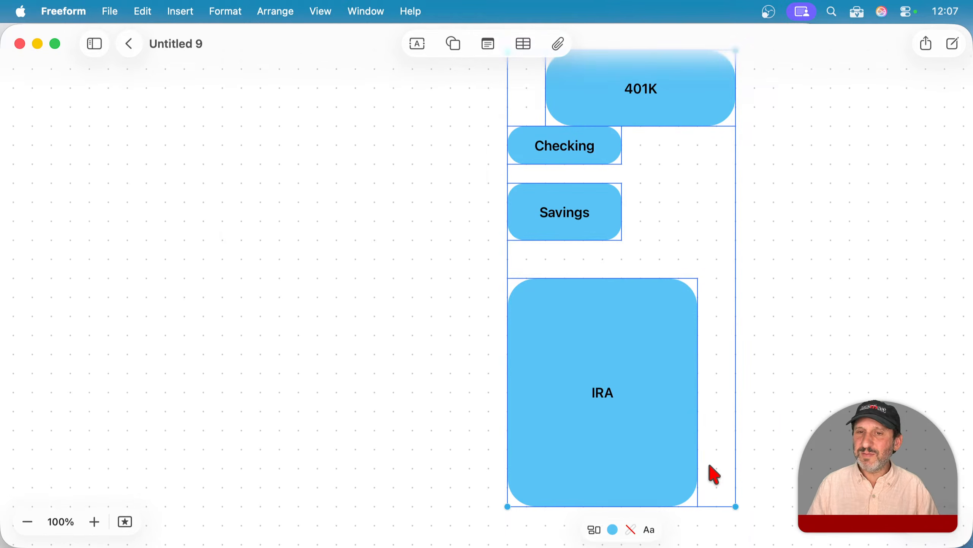
left_click(273, 12)
mouse_move(297, 124)
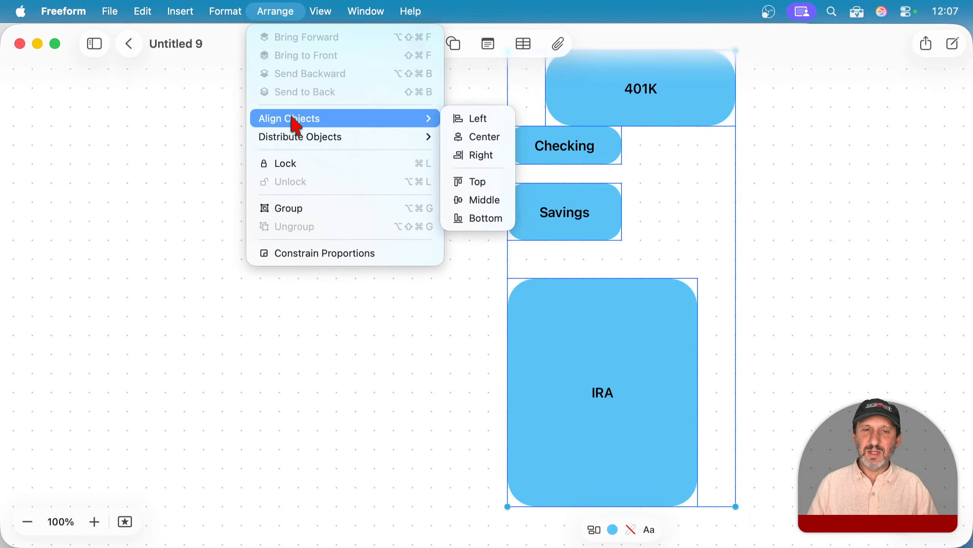
left_click(480, 136)
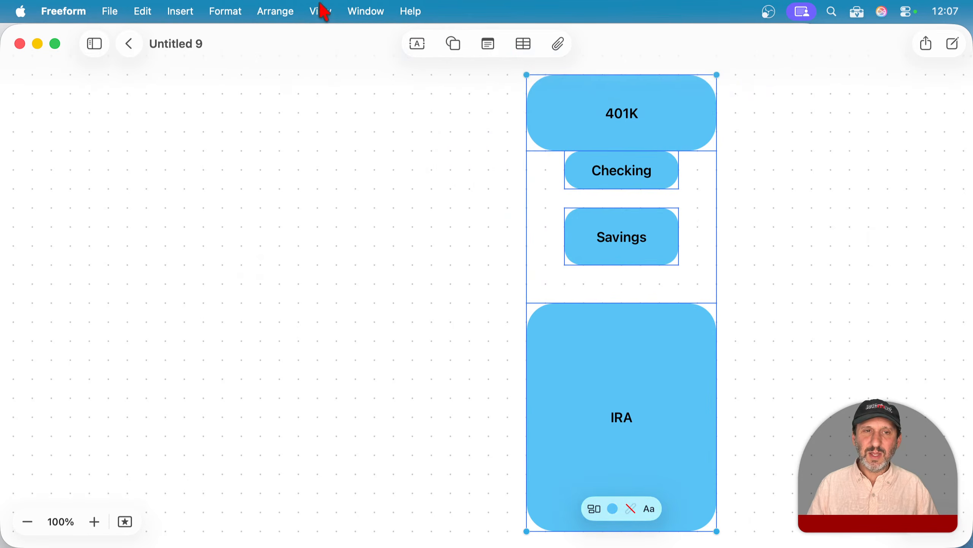
left_click(282, 12)
mouse_move(313, 139)
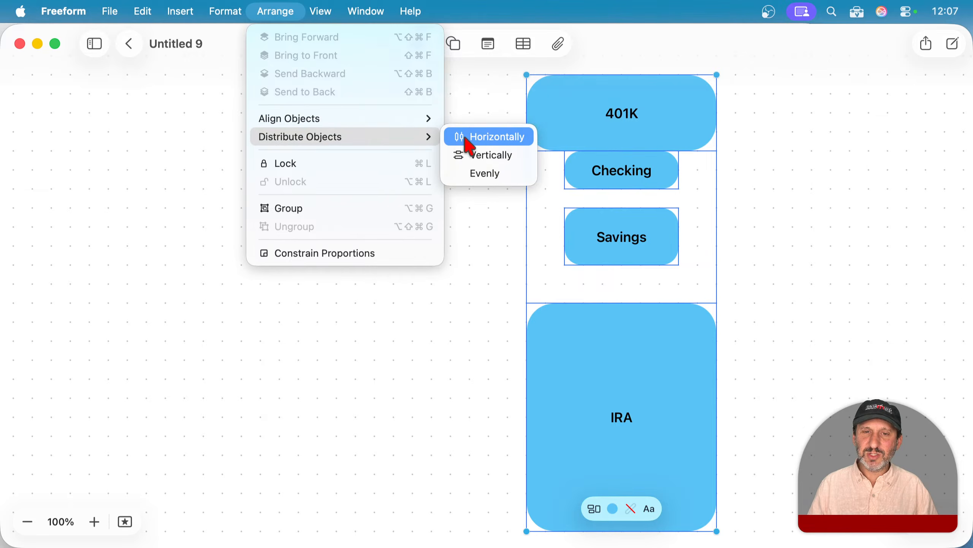
left_click(476, 155)
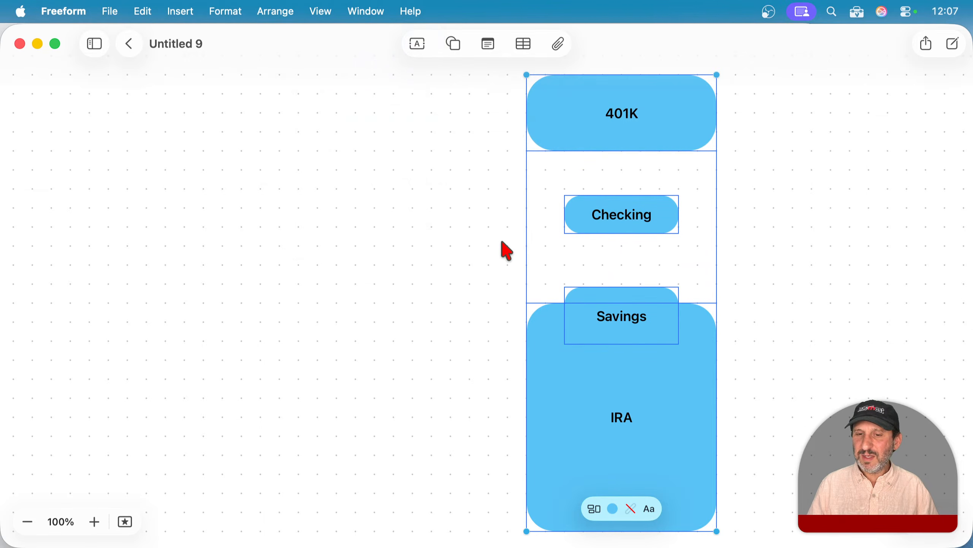
- Distribute the four selected shapes evenly
left_click(321, 12)
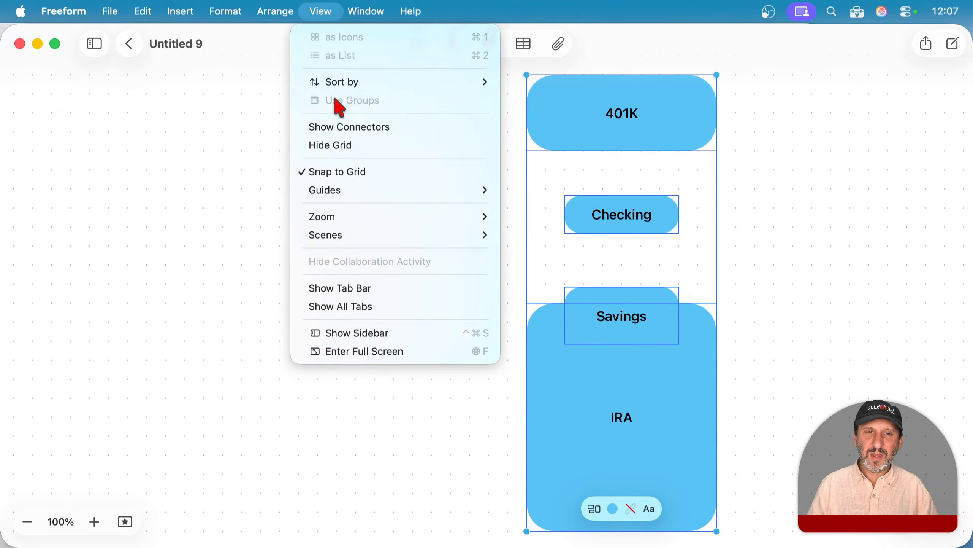
mouse_move(289, 11)
mouse_move(308, 139)
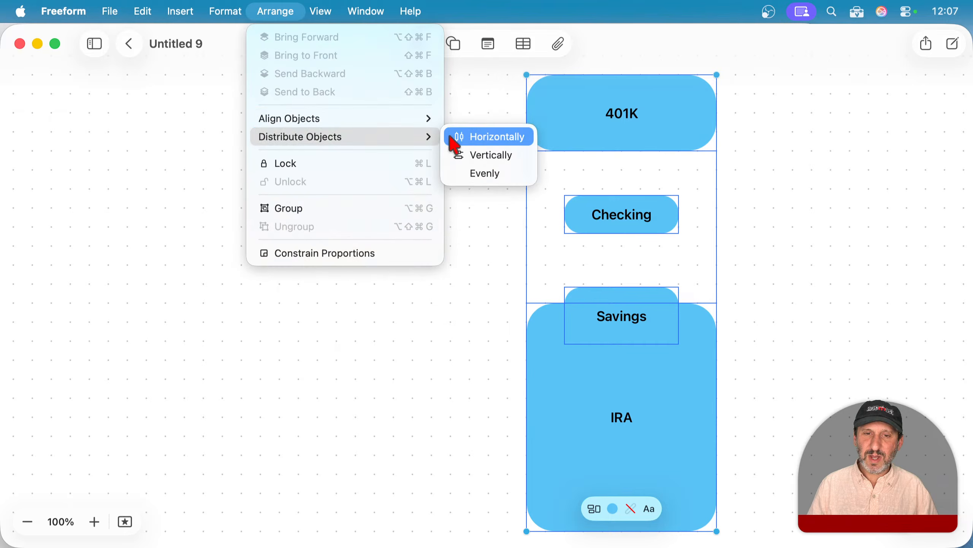
left_click(487, 179)
left_click(484, 274)
- Halve the height of the IRA shape by lowering its top edge so it clears Savings
left_click(599, 353)
left_click_drag(624, 303, 622, 416)
left_click_drag(447, 157, 721, 535)
left_click(486, 120)
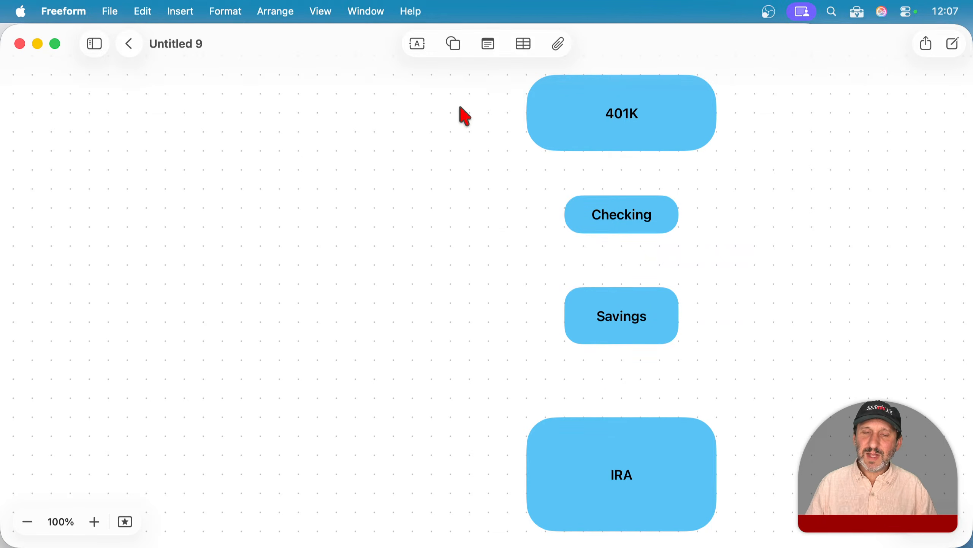
- Align all four shapes in the column along their right edges
left_click_drag(461, 103, 741, 542)
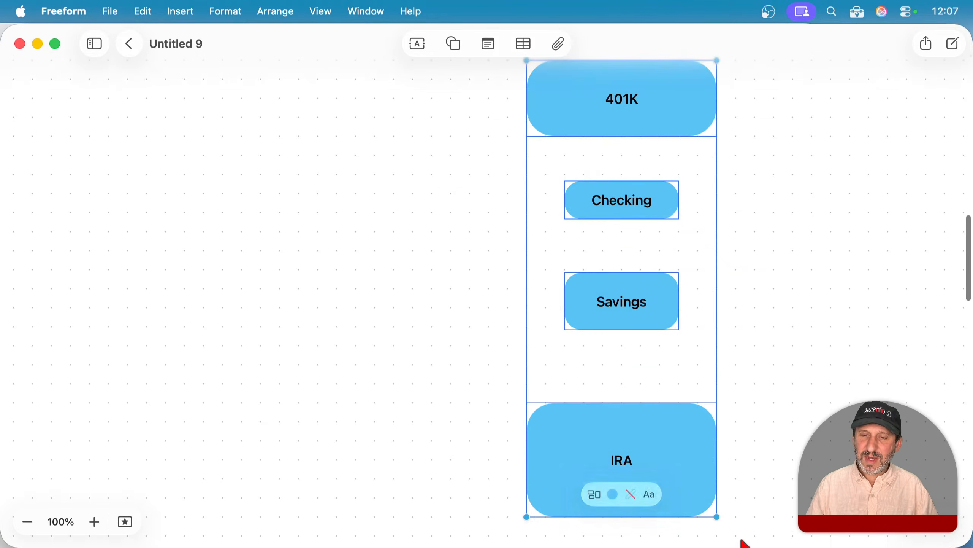
left_click(595, 495)
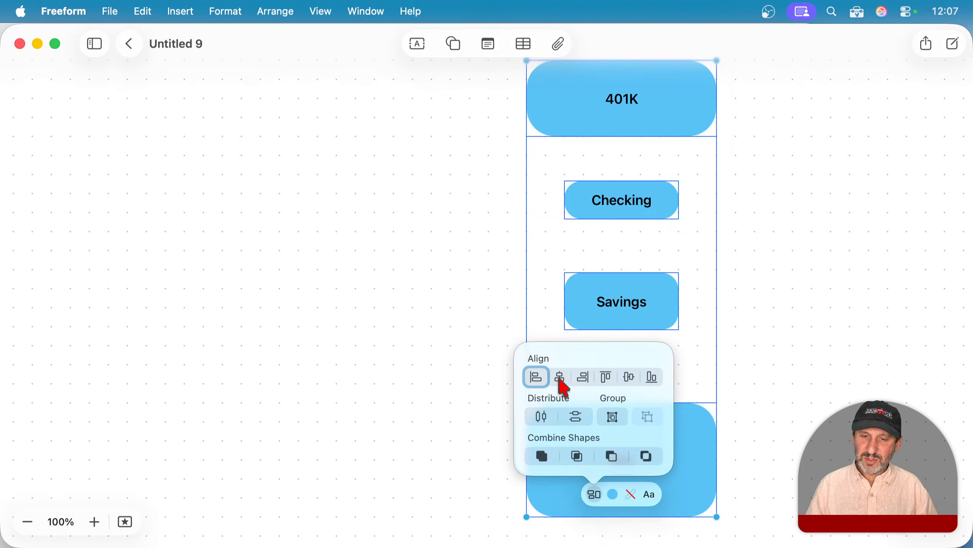
left_click(584, 390)
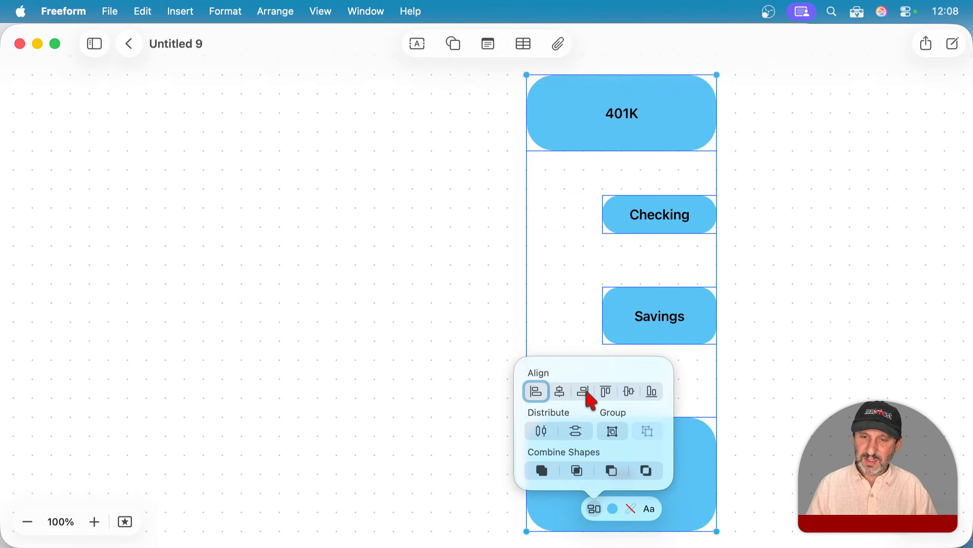
- Try aligning the four shapes by their top edges and undo that alignment
left_click(612, 397)
key("super+z")
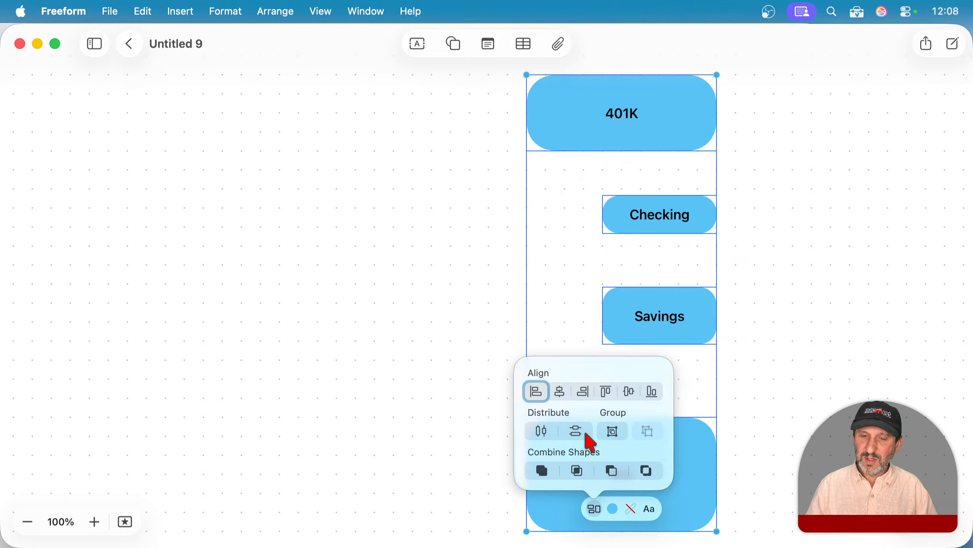
left_click(493, 417)
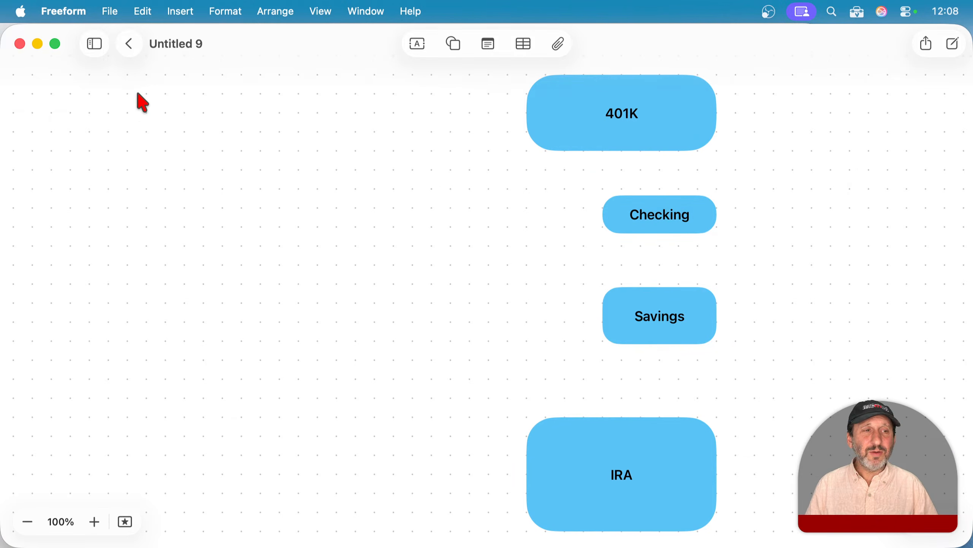
- Move the 401K shape away to the left of the others, and delete all four shapes from the board
left_click_drag(11, 54, 4, 27)
left_click_drag(613, 100, 323, 164)
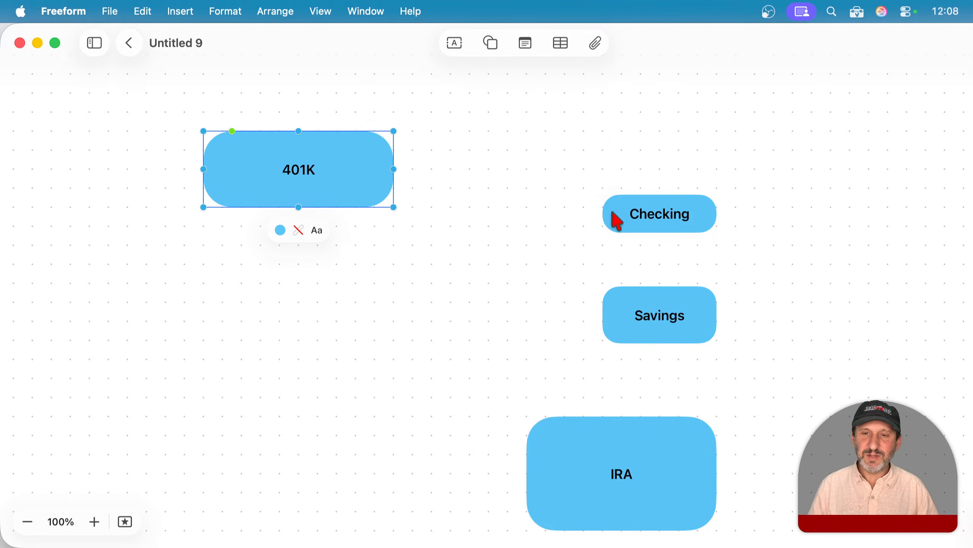
left_click_drag(286, 124, 699, 458)
key("Delete")
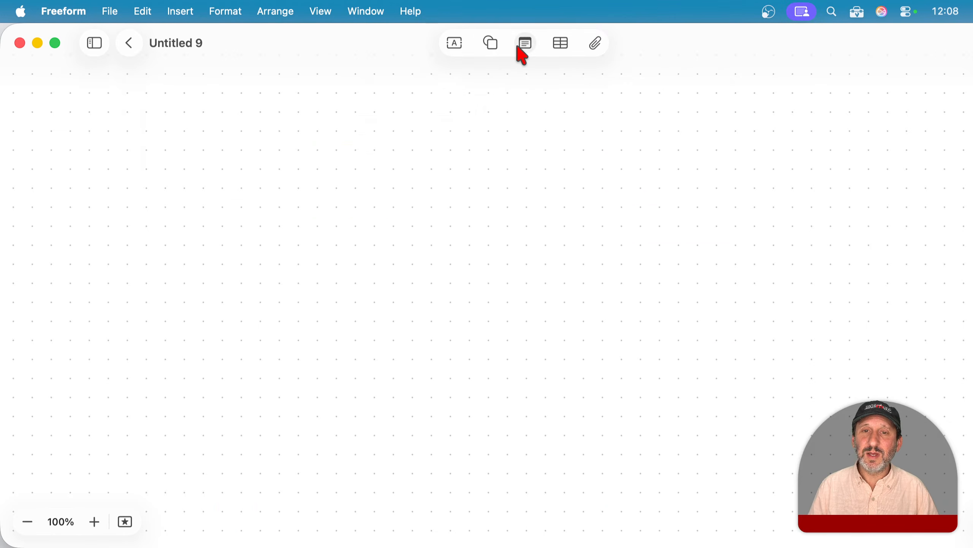
- Insert the photo of the antelope in dry grass from the photo library onto the board
left_click(595, 44)
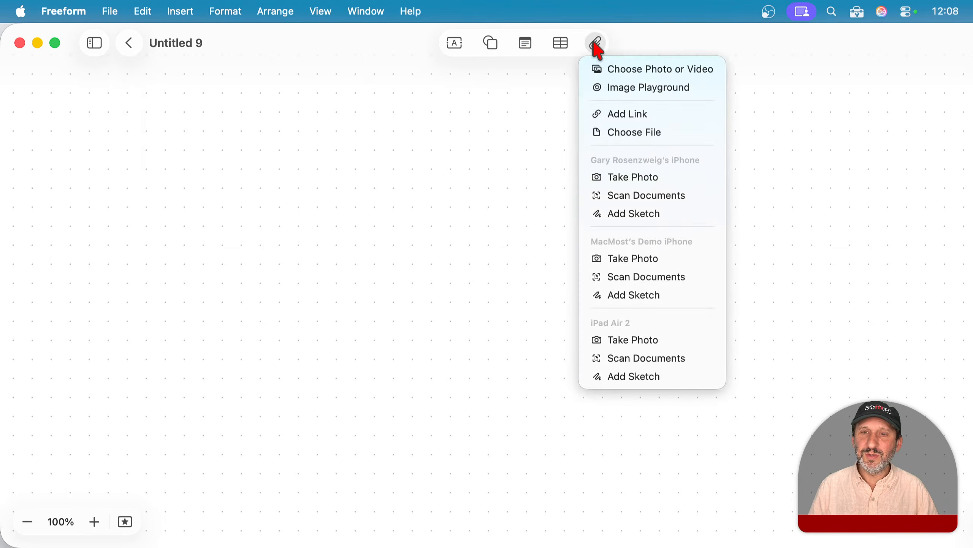
left_click(629, 68)
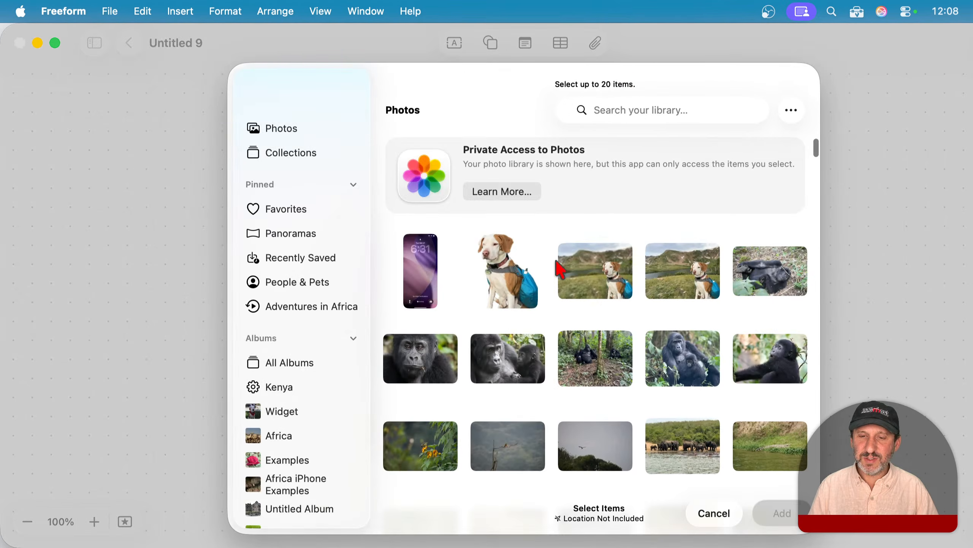
scroll(571, 464, "down", 10)
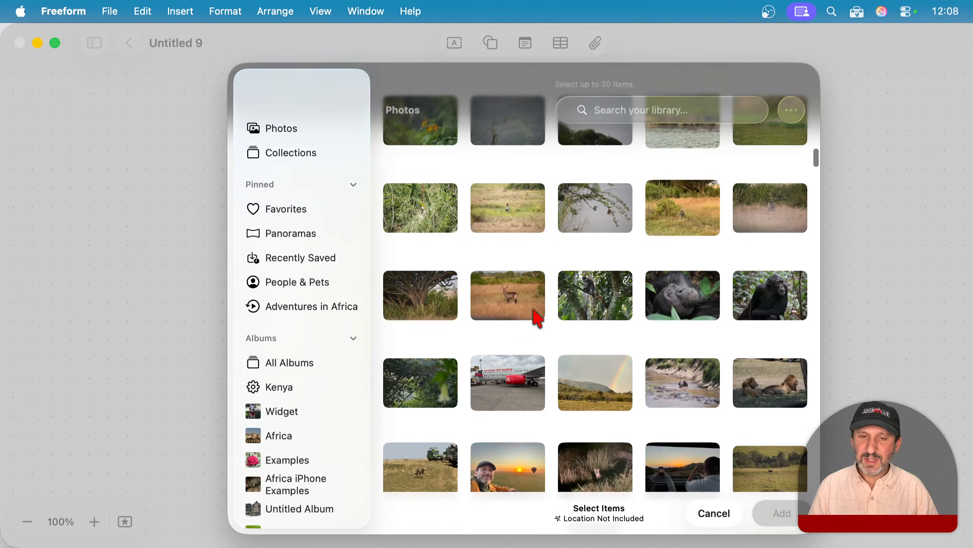
left_click(512, 303)
left_click(775, 514)
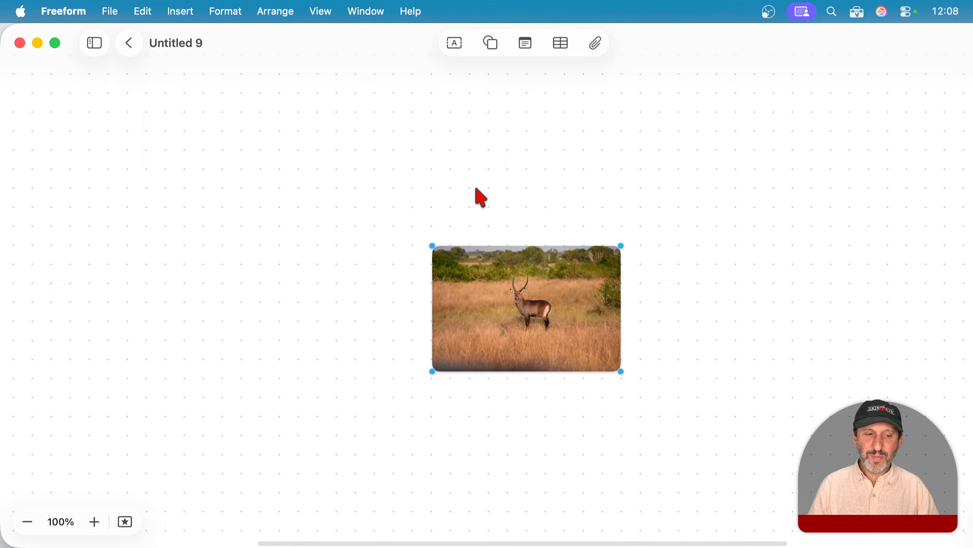
- Move the antelope photo up and to the left, and turn off its round corners
left_click_drag(484, 296, 391, 200)
right_click(375, 213)
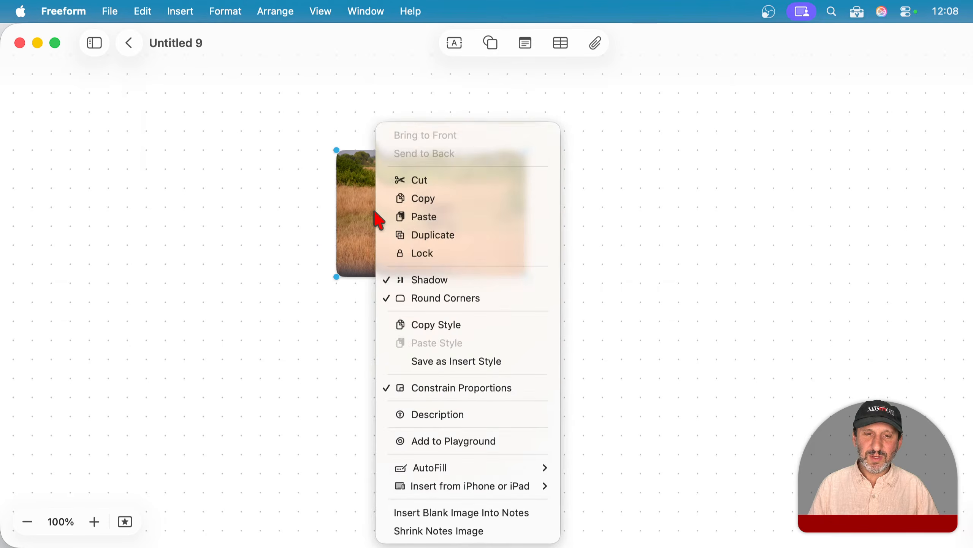
left_click(418, 299)
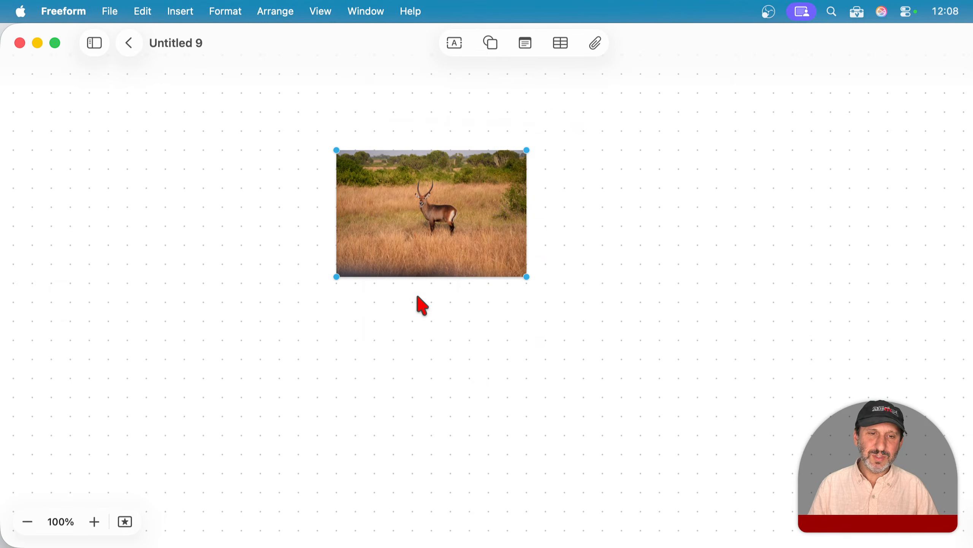
left_click(588, 259)
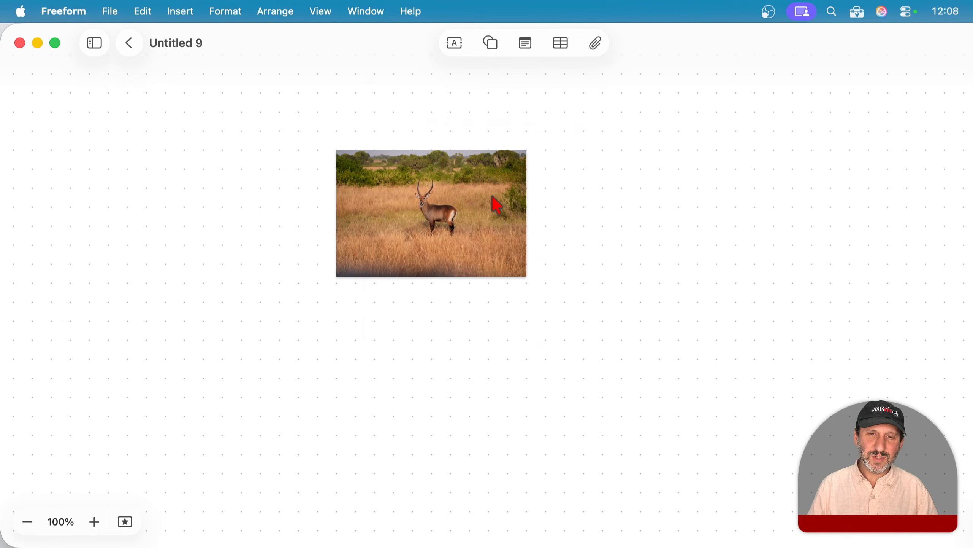
- Turn off the shadow of the antelope photo and shift it farther left and slightly up
right_click(498, 207)
left_click(549, 284)
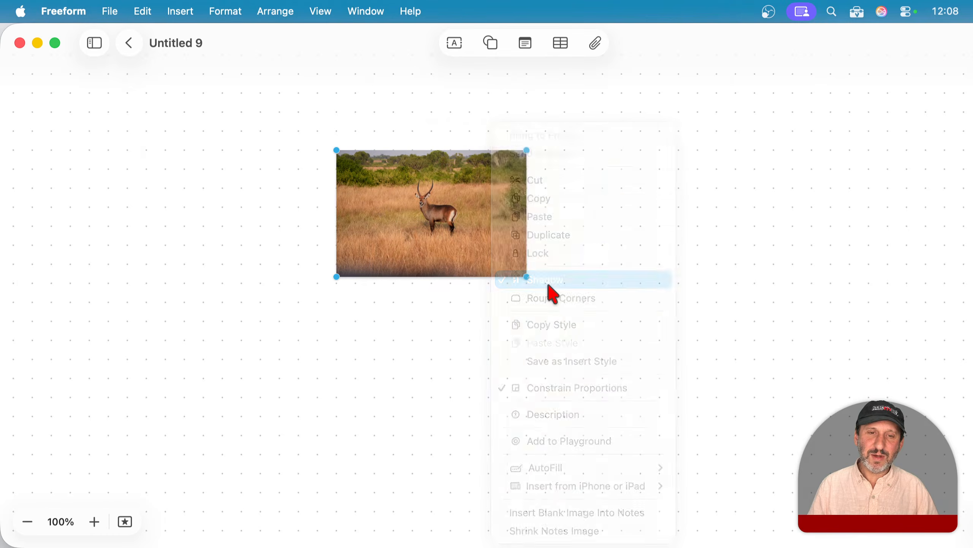
left_click(483, 320)
left_click(482, 235)
left_click_drag(482, 235, 408, 217)
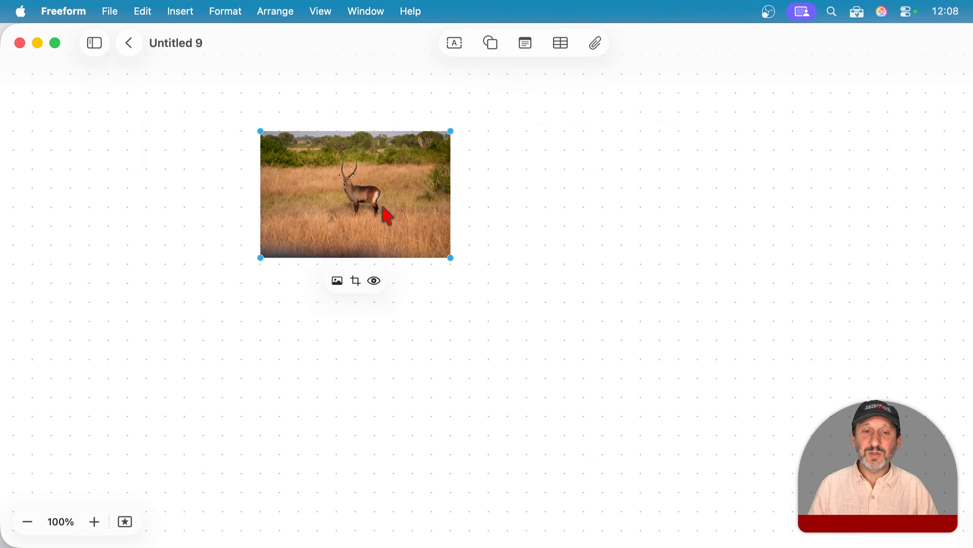
- Check the antelope photo's style options, and delete the photo from the board
right_click(350, 252)
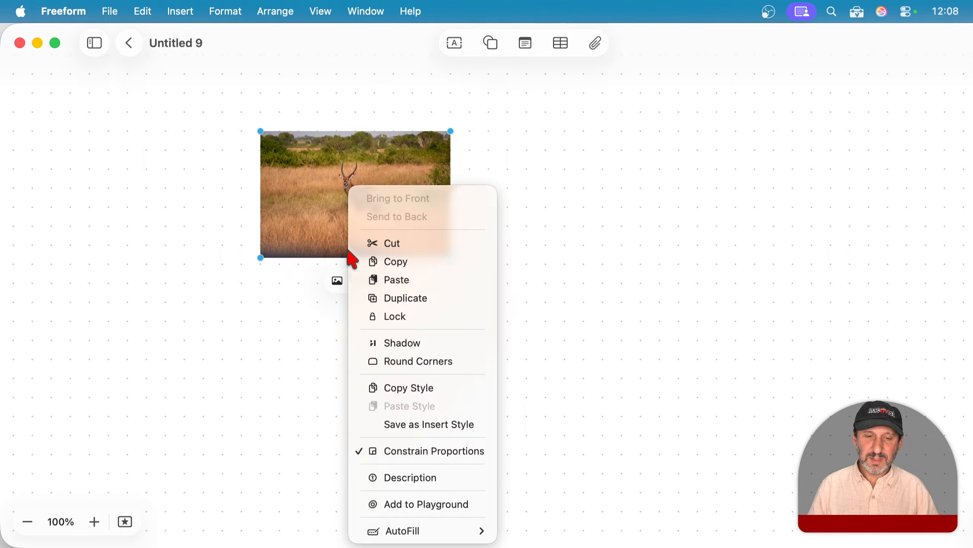
left_click(587, 247)
key("Delete")
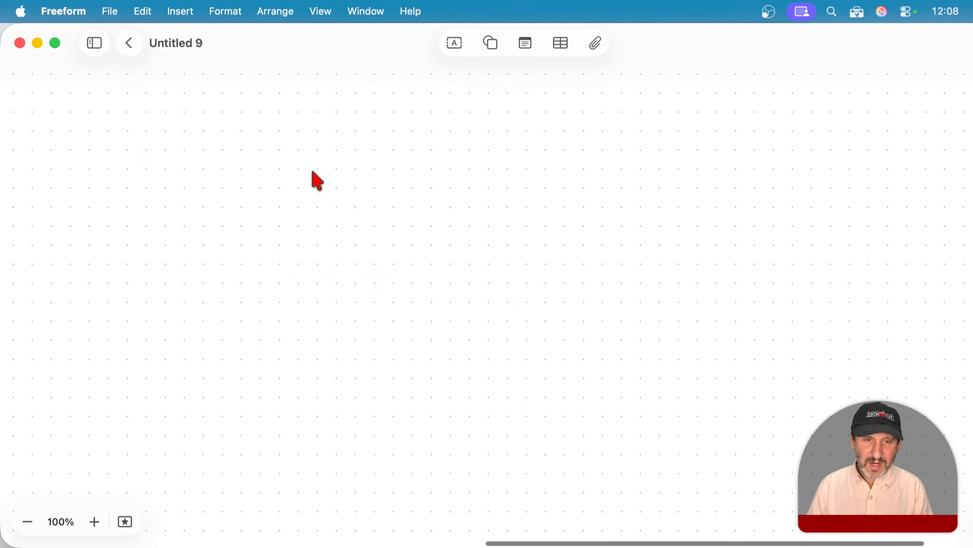
left_click(234, 7)
mouse_move(275, 10)
mouse_move(185, 10)
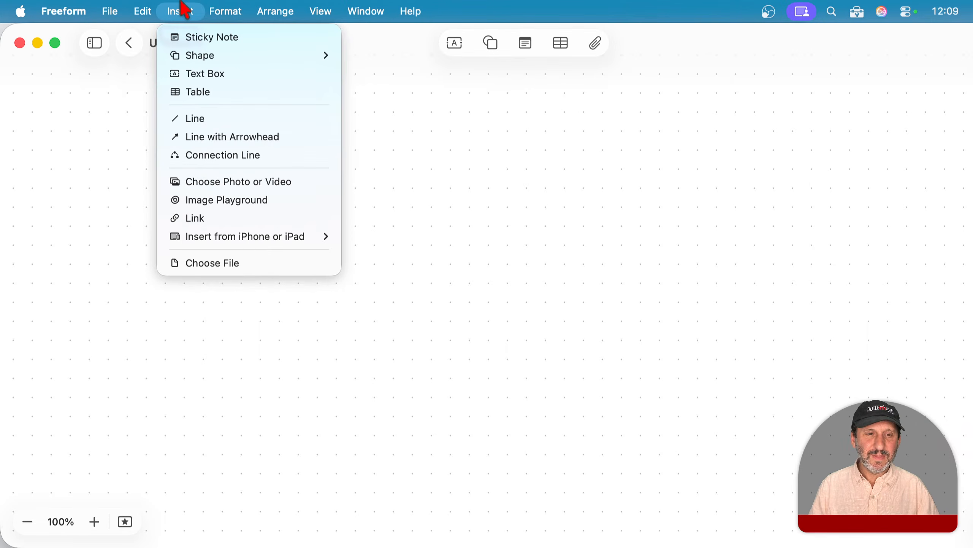
left_click(142, 11)
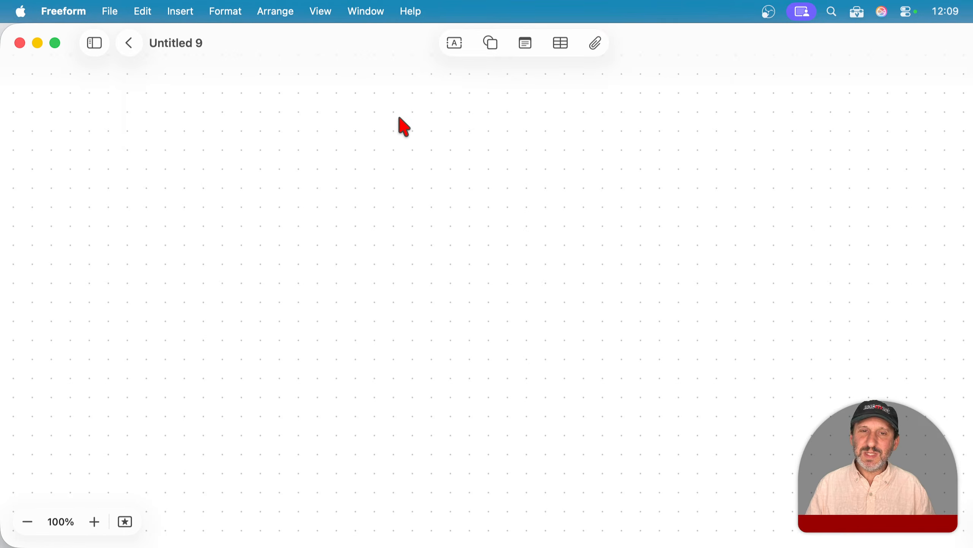
- Insert a rounded square from the basic shapes and duplicate it into an evenly spaced two-by-two block
left_click(482, 47)
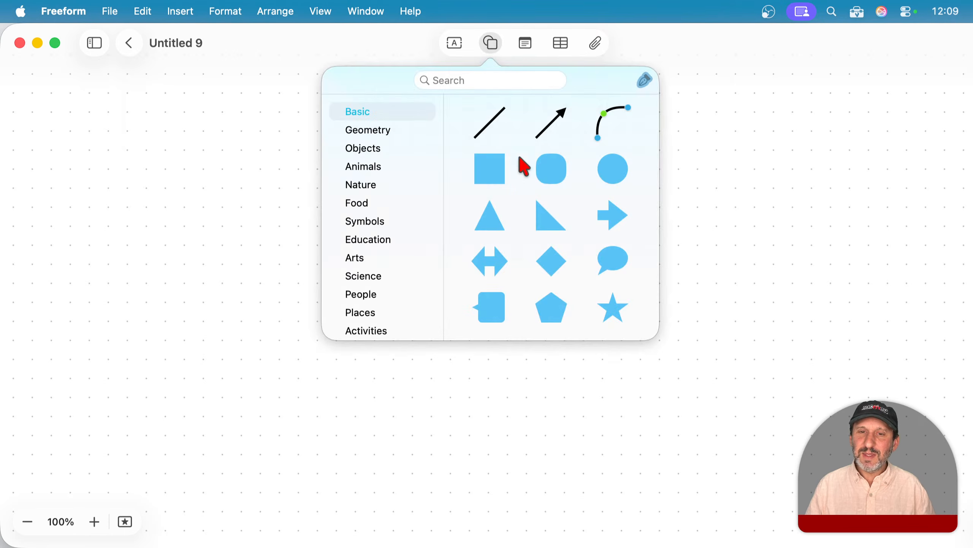
left_click(535, 180)
left_click_drag(518, 300, 475, 184)
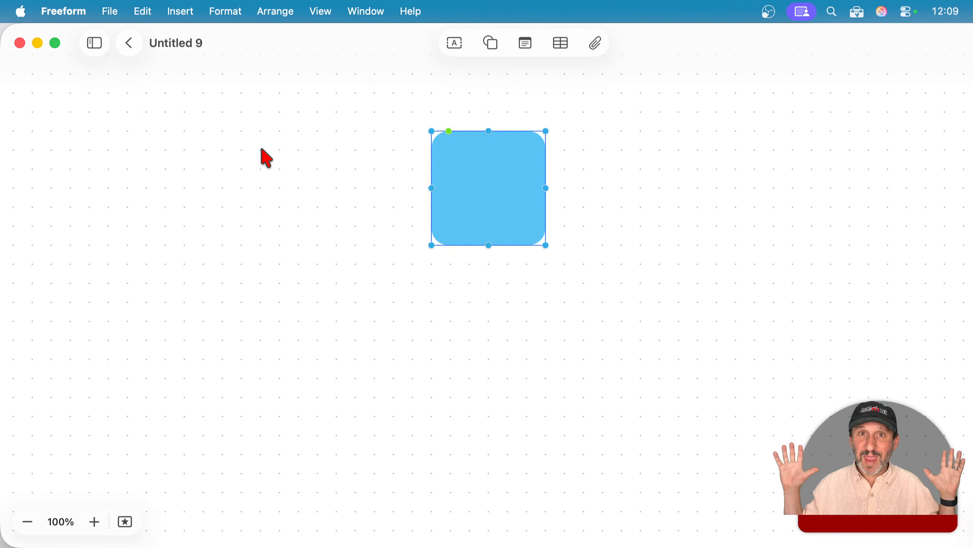
left_click_drag(446, 177, 493, 171)
left_click_drag(494, 171, 499, 309, "alt")
scroll(325, 225, "left", 3)
scroll(325, 226, "up", 2)
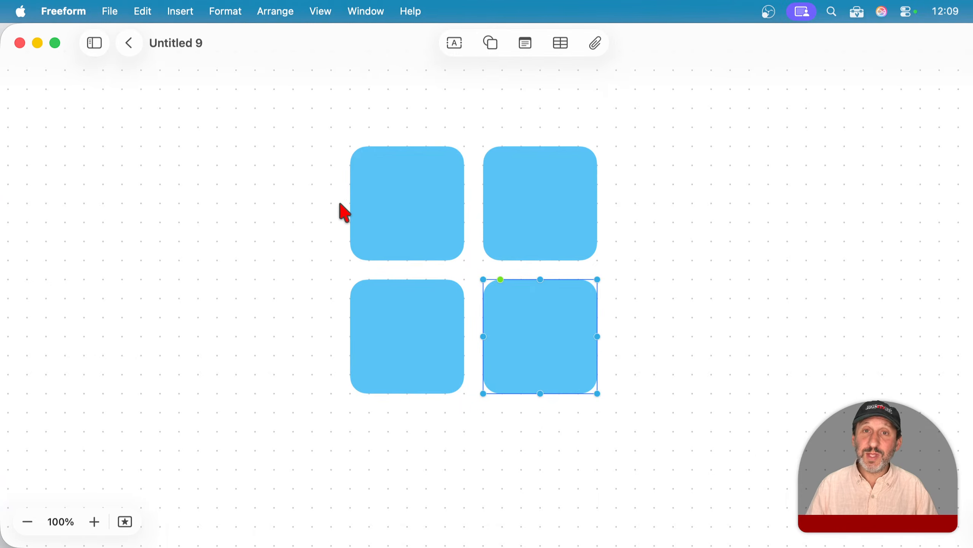
- Duplicate rounded squares beside the two-by-two block to form a separate L-shaped cluster of three
scroll(314, 210, "down", 5)
left_click(408, 205)
left_click_drag(408, 205, 565, 226, "alt")
left_click_drag(502, 211, 519, 210)
left_click_drag(486, 143, 499, 172)
scroll(499, 173, "up", 5)
scroll(499, 171, "left", 4)
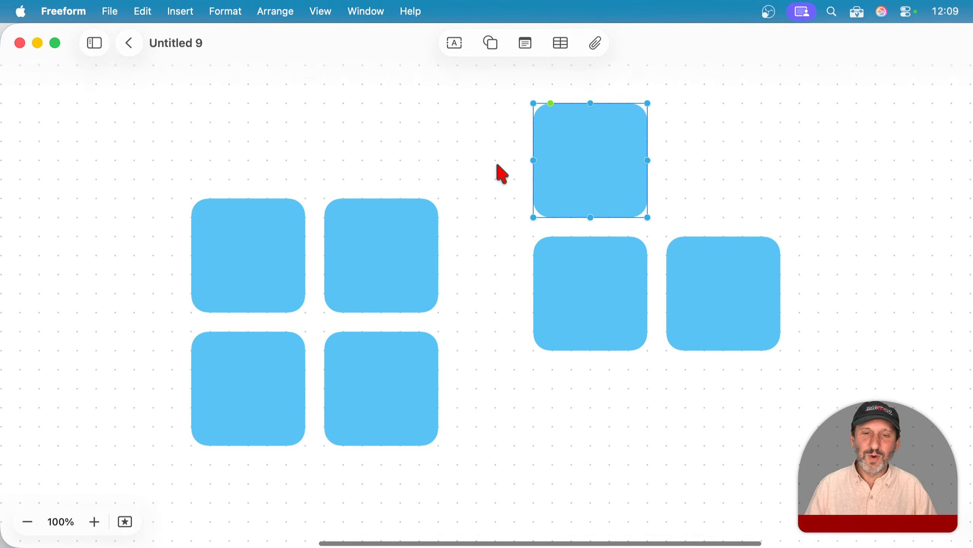
- Duplicate rounded squares to add a side-by-side pair below the cluster of three
scroll(561, 322, "right", 5)
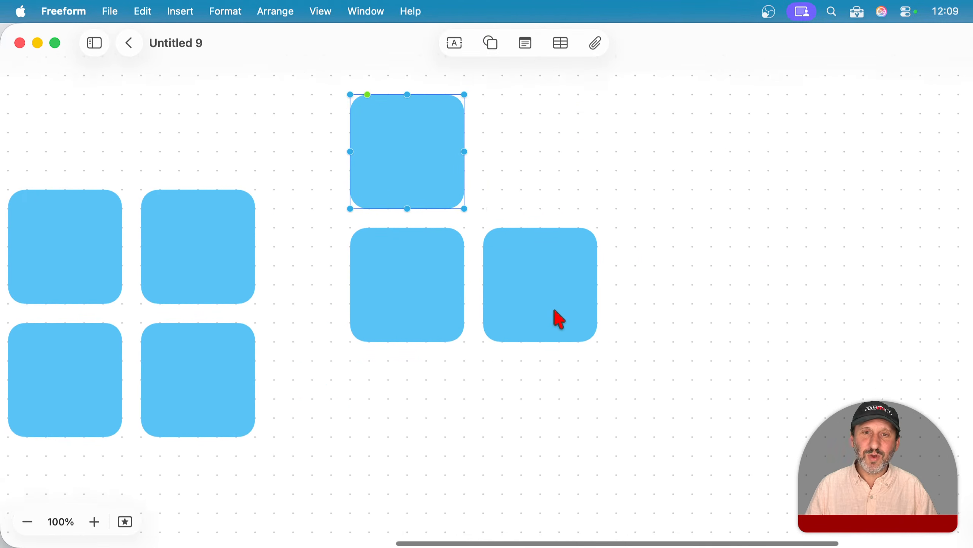
left_click(545, 302)
scroll(545, 302, "down", 4)
left_click_drag(544, 295, 533, 441)
left_click(611, 366)
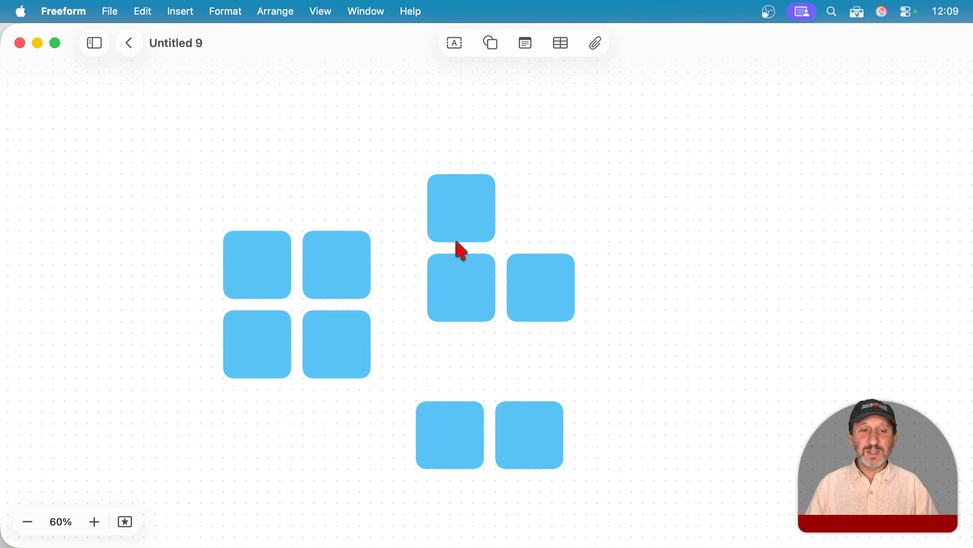
- Examine the groups of rounded squares across the board at different zoom levels
scroll(468, 320, "right", 3)
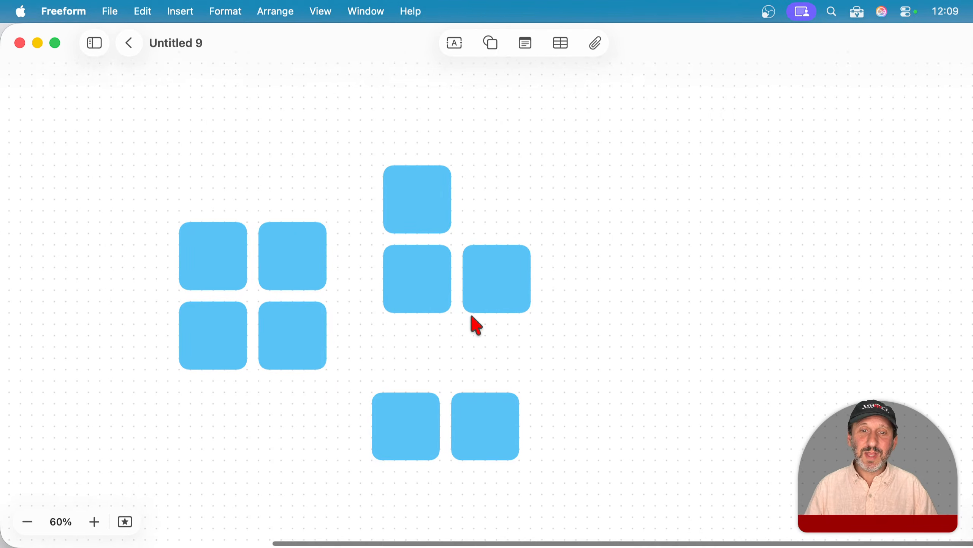
scroll(442, 264, "up", 5)
scroll(442, 264, "up", 2)
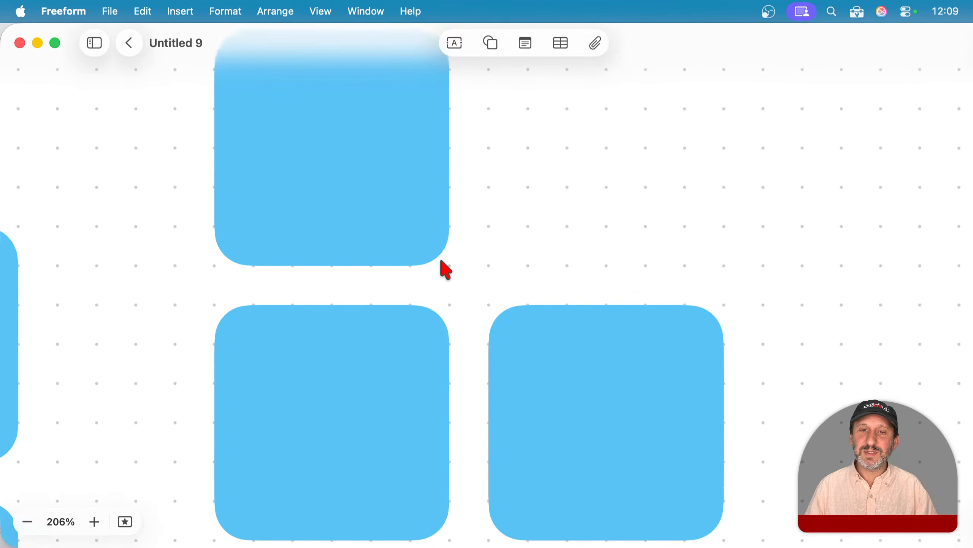
scroll(443, 264, "down", 3)
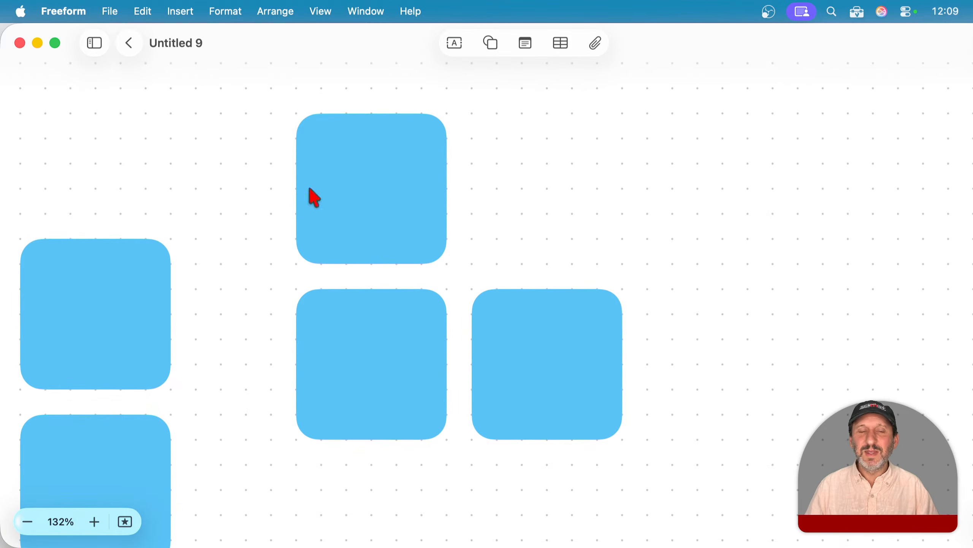
scroll(562, 303, "down", 5)
scroll(483, 299, "up", 5)
scroll(463, 309, "down", 4)
scroll(464, 309, "up", 2)
scroll(458, 300, "down", 2)
scroll(369, 306, "down", 3)
scroll(368, 306, "left", 2)
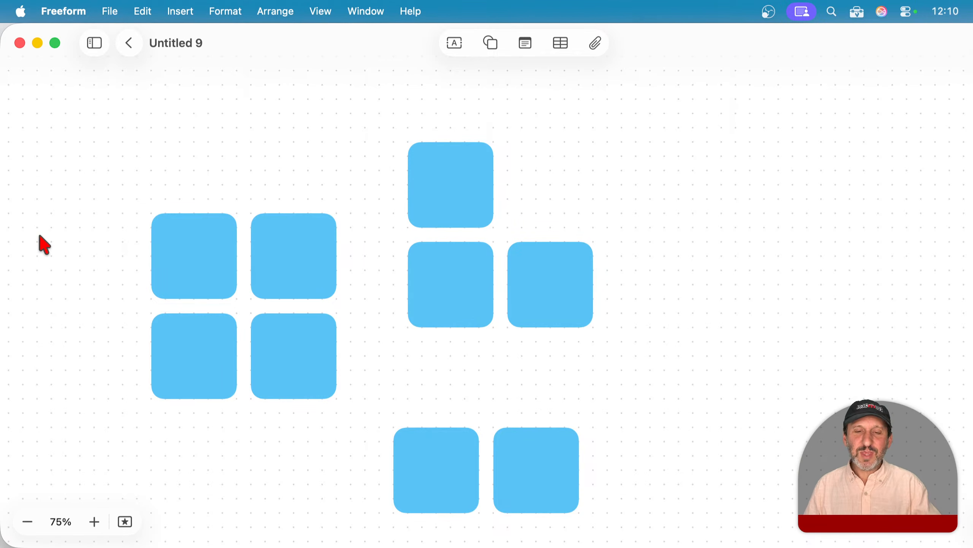
scroll(254, 170, "left", 5)
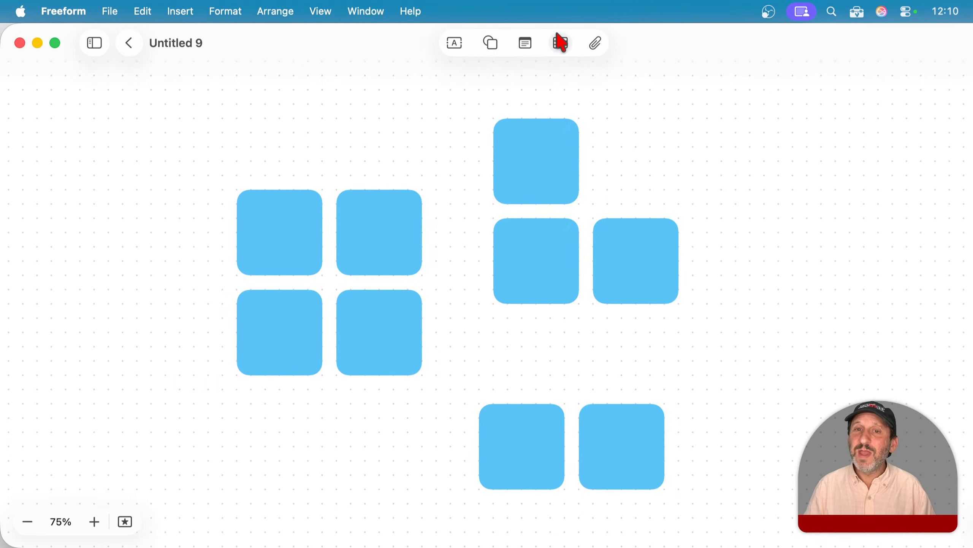
- Insert a two-by-two table over the cluster of three squares and move the cluster's top square left to overlap the two-by-two block
left_click(560, 42)
left_click_drag(502, 236, 686, 204)
left_click_drag(558, 173, 387, 155)
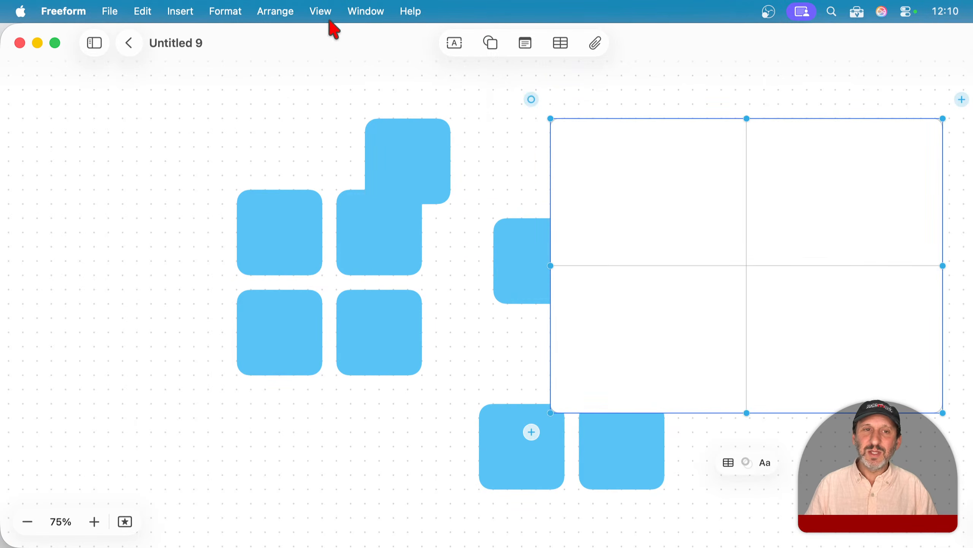
- Send the table to the back and arrange it with one square in its upper-right cell and another in its lower-left cell
left_click(279, 10)
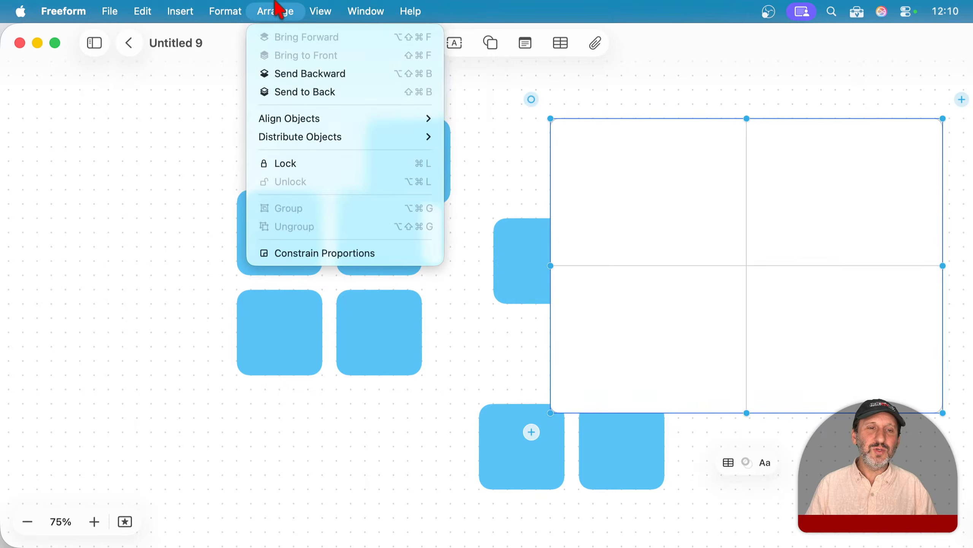
left_click(305, 92)
left_click_drag(519, 247, 812, 187)
left_click_drag(666, 274, 644, 324)
left_click(705, 173)
left_click_drag(705, 172, 766, 112)
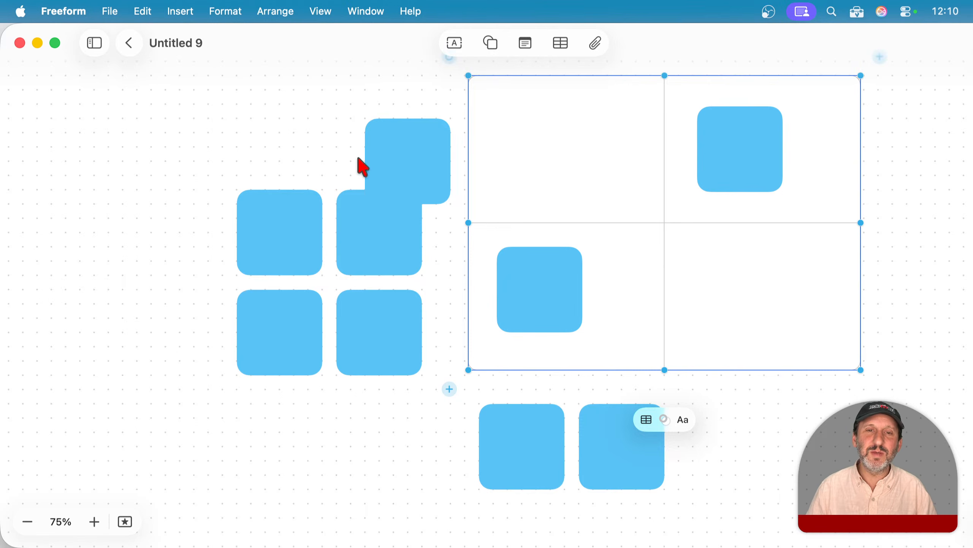
left_click(260, 124)
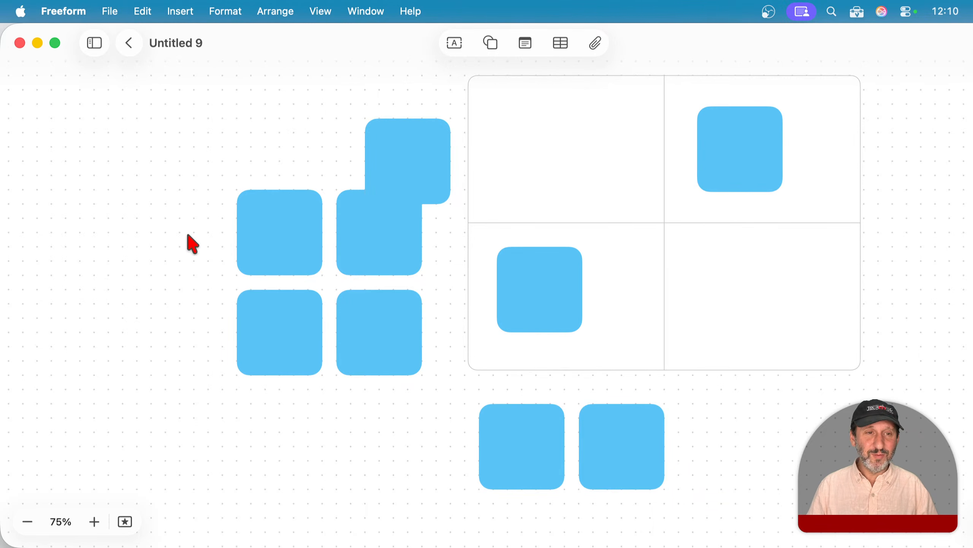
left_click(288, 11)
mouse_move(320, 11)
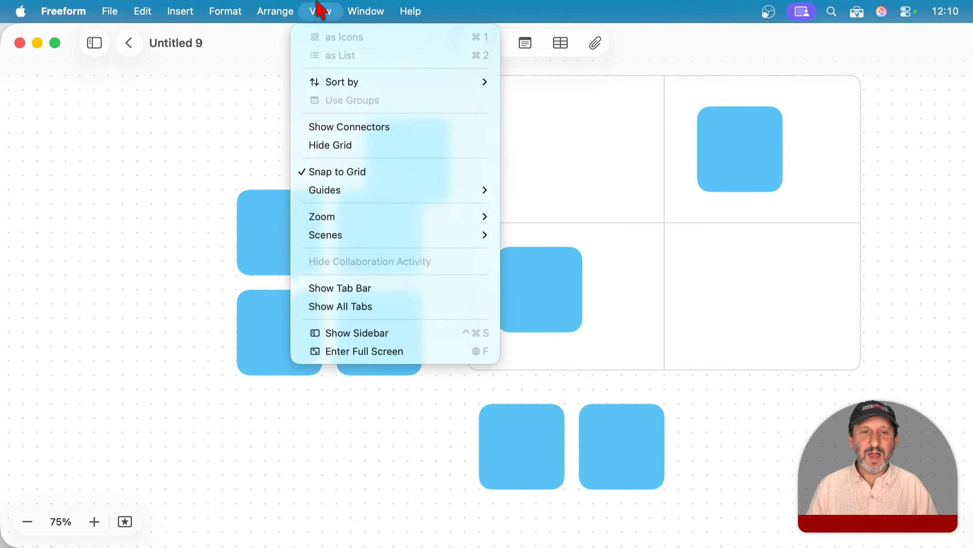
mouse_move(120, 11)
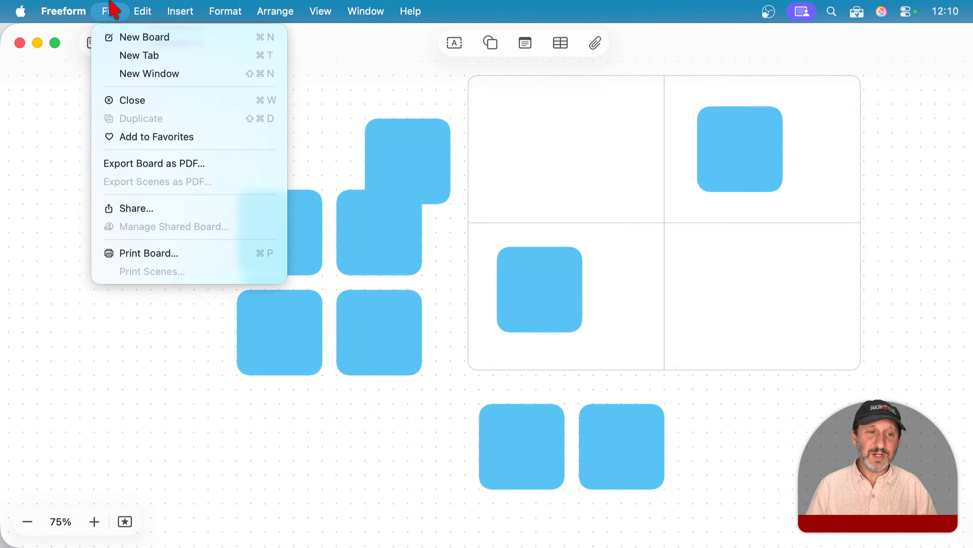
left_click(115, 10)
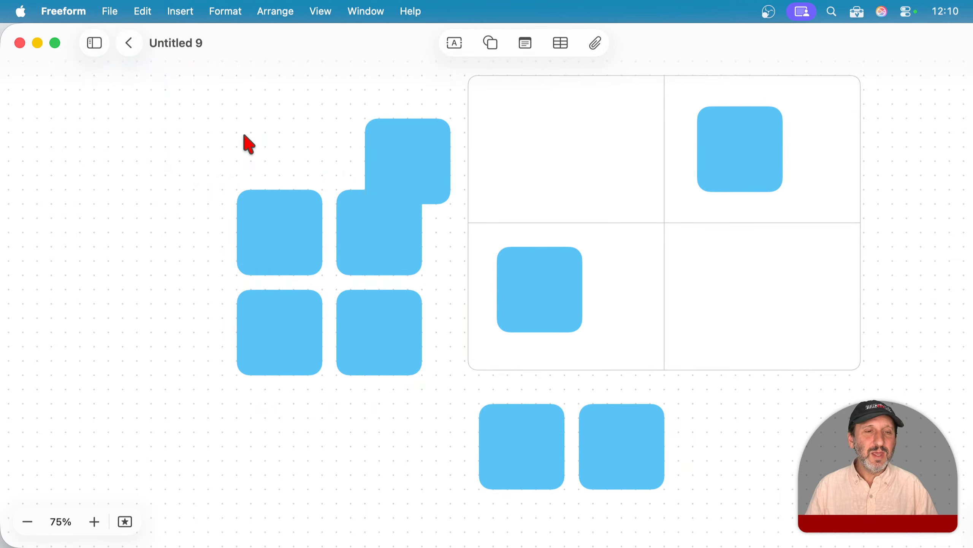